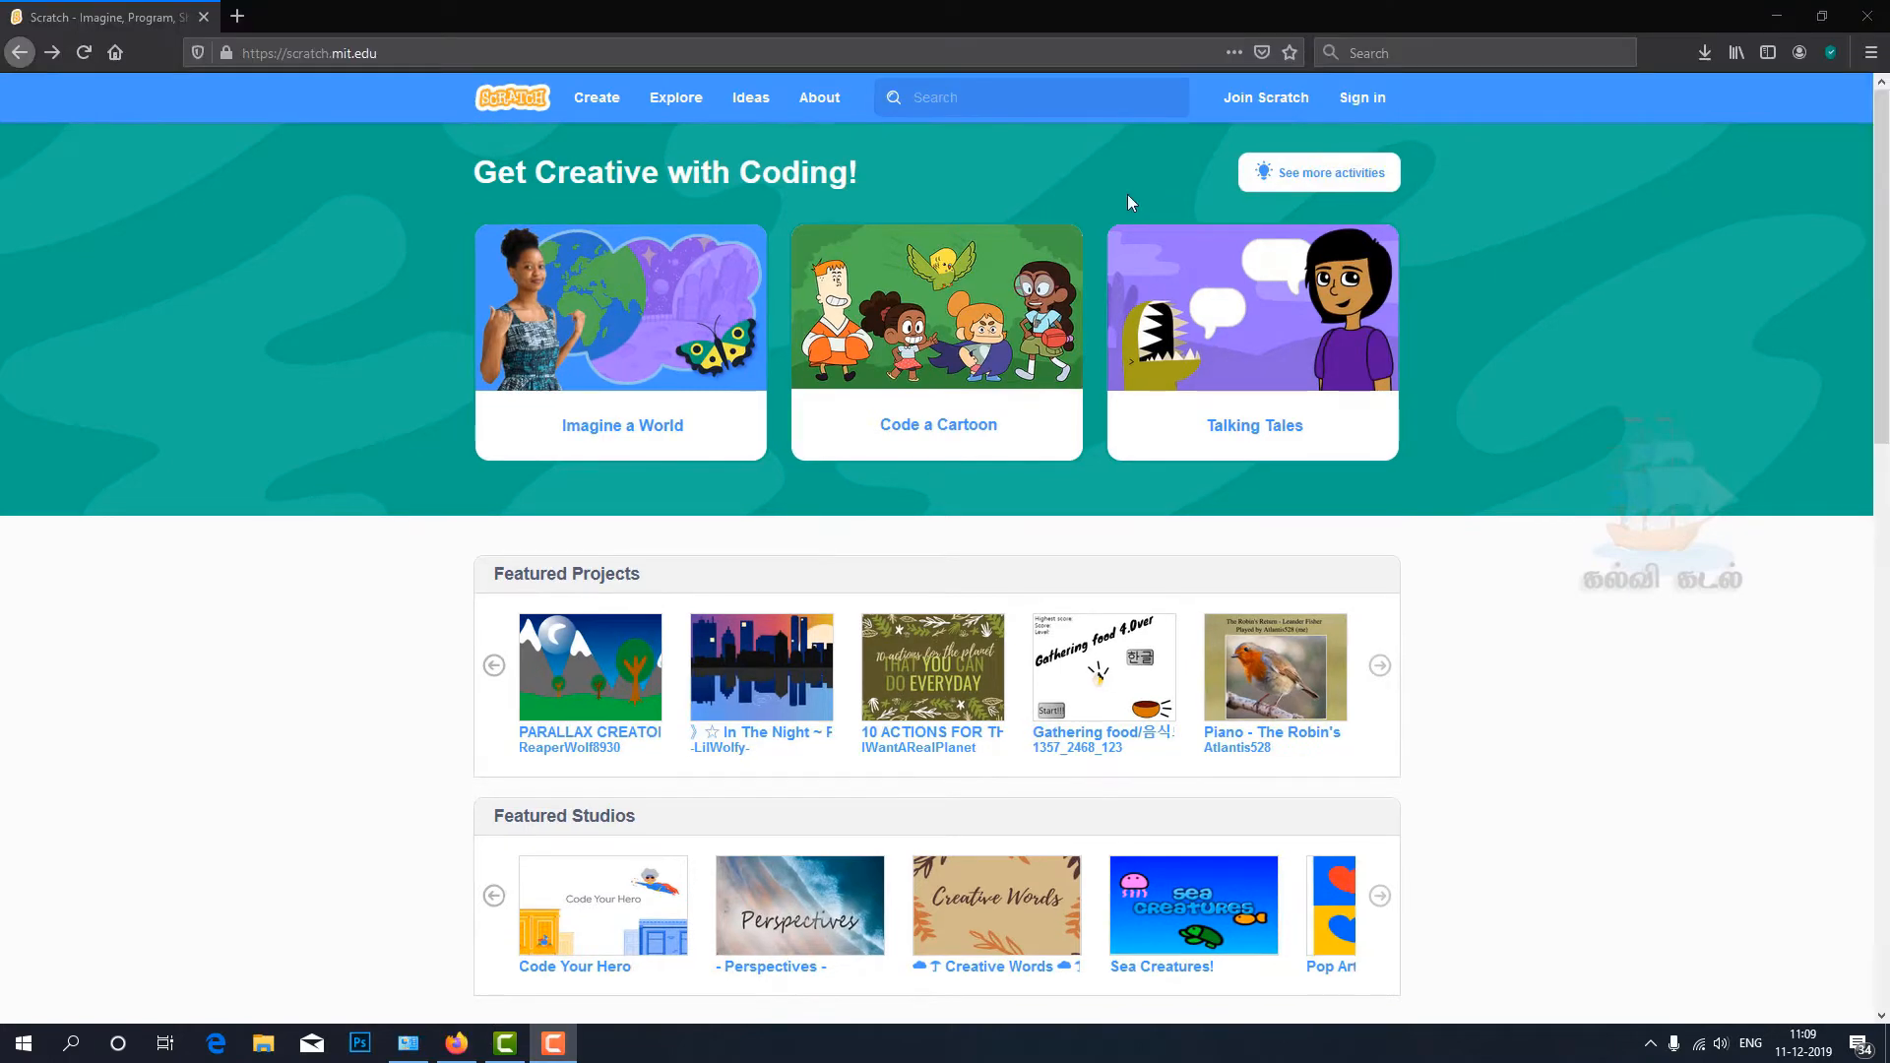
Step: Browse the Explore page's projects and open "Scratch's Got Talent S3 Auditions |DRAW!| (GAME)"
{"action": "left_click", "coordinate": [692, 109]}
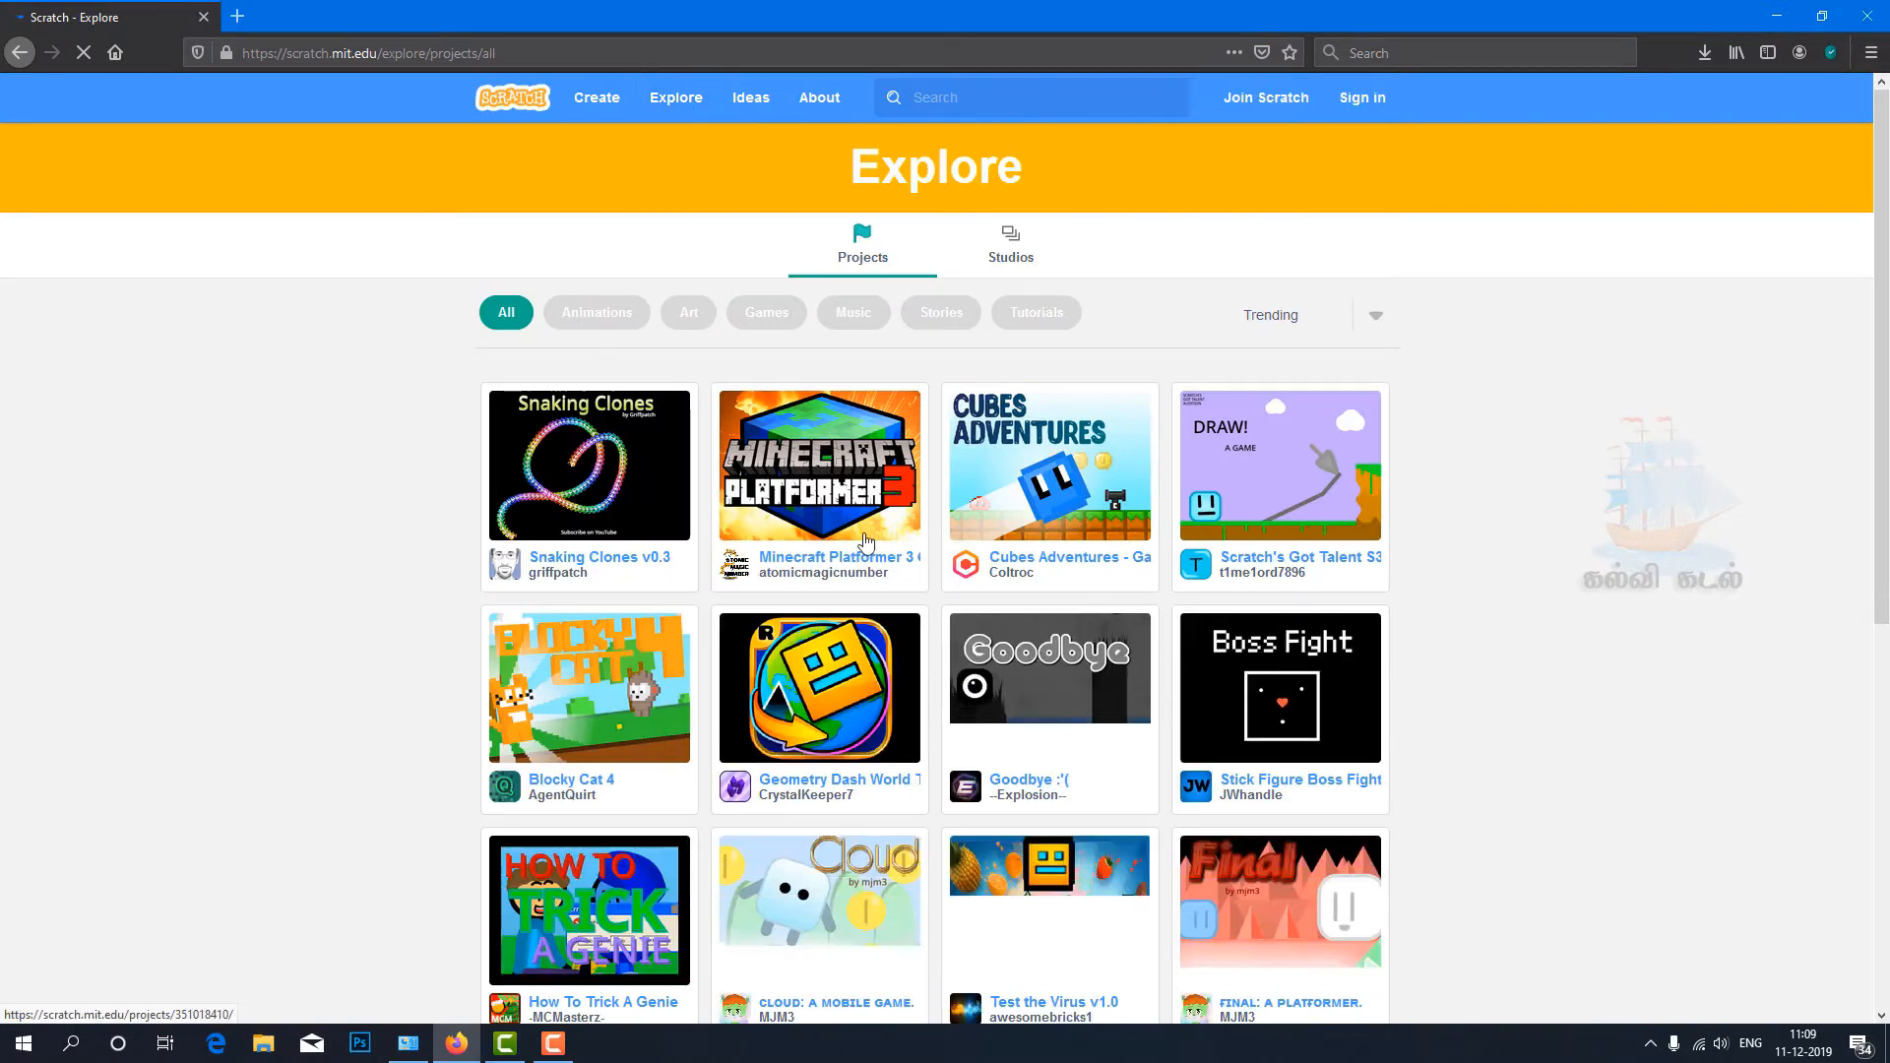
{"action": "scroll", "coordinate": [1497, 680], "scroll_direction": "down", "scroll_amount": 6}
{"action": "scroll", "coordinate": [1497, 666], "scroll_direction": "up", "scroll_amount": 1}
{"action": "scroll", "coordinate": [1497, 660], "scroll_direction": "up", "scroll_amount": 5}
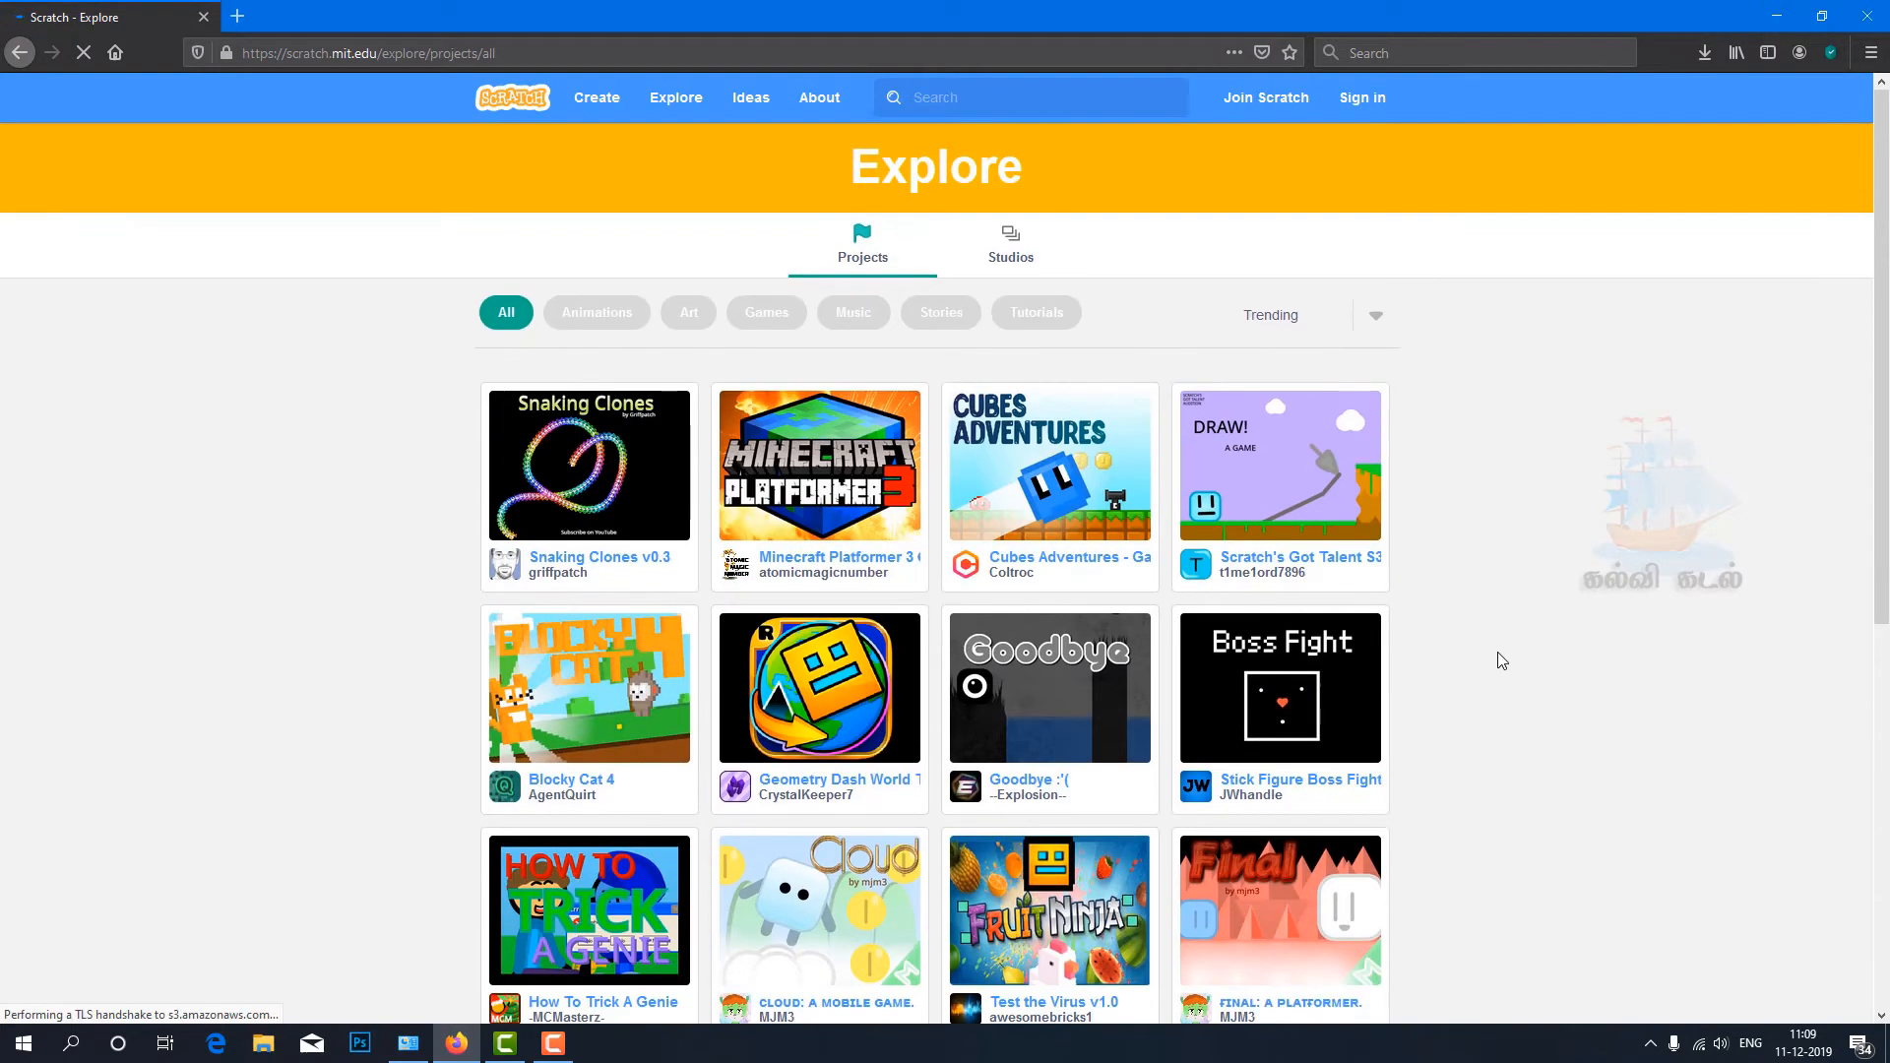
{"action": "left_click", "coordinate": [1286, 468]}
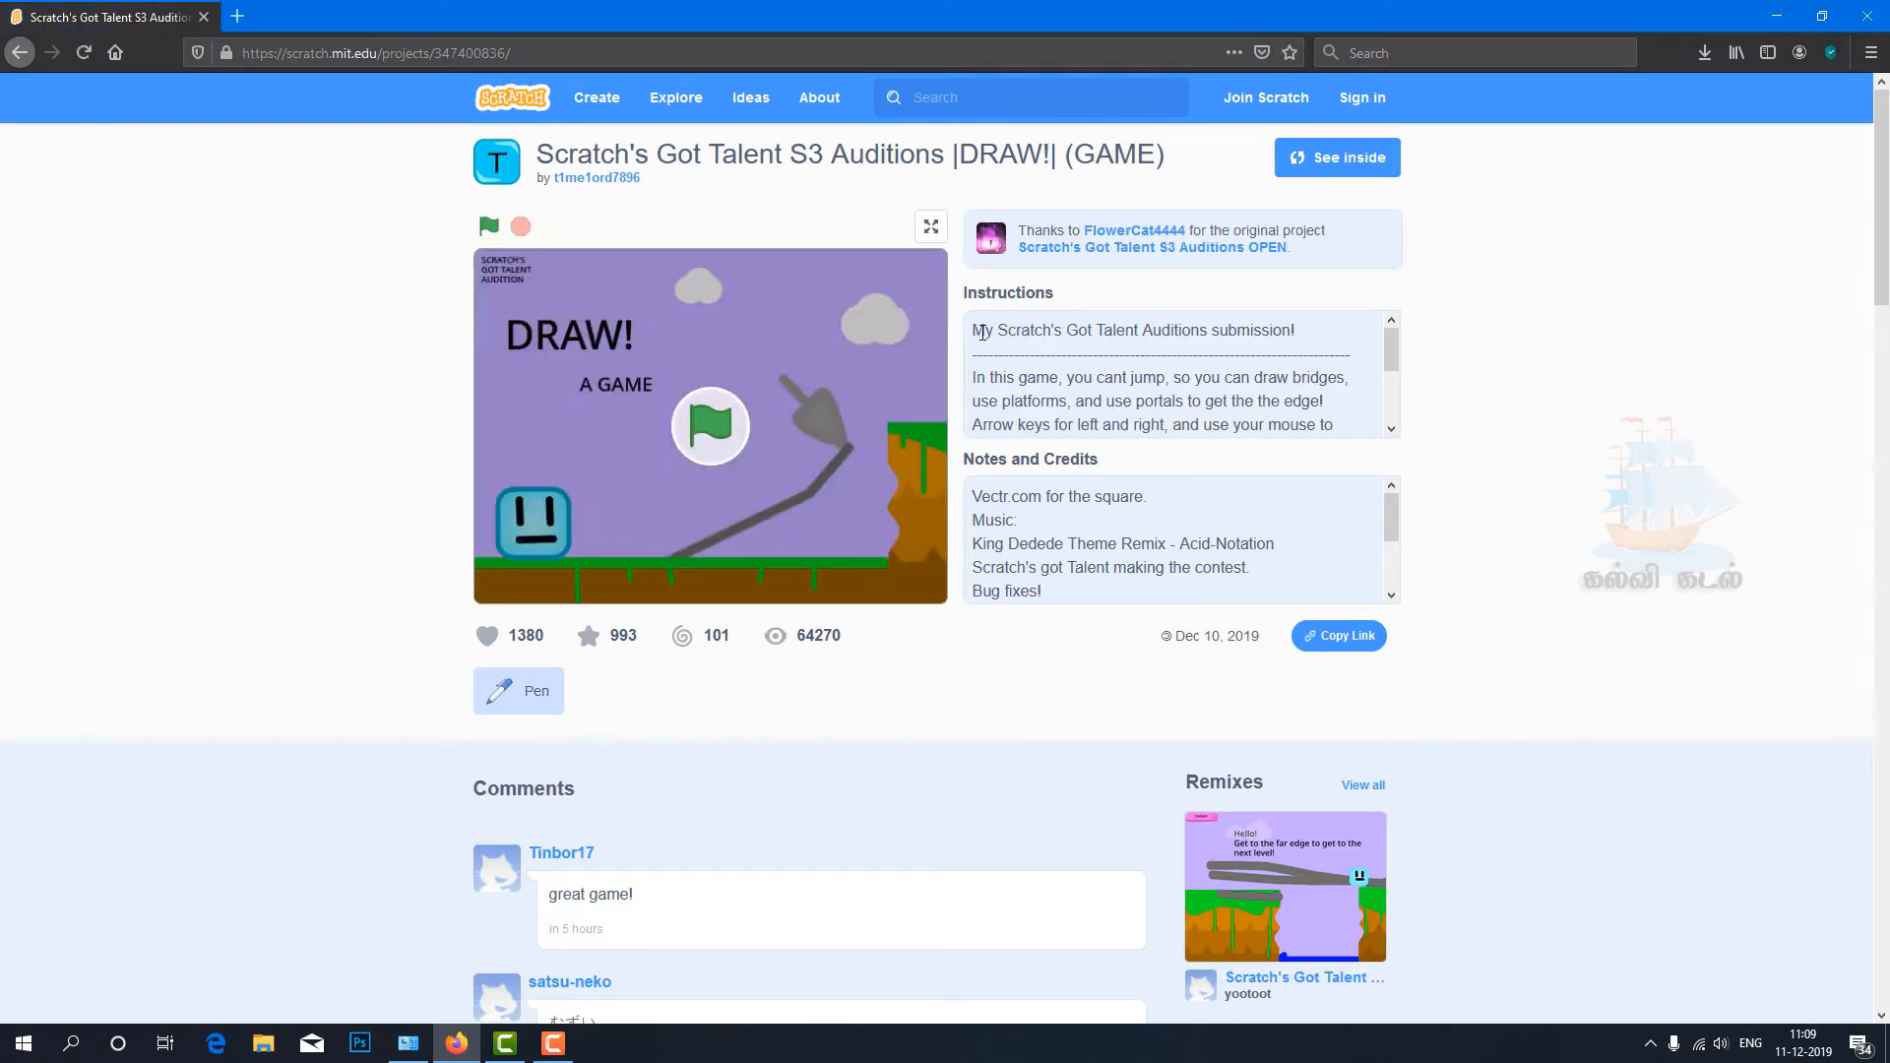
Step: Read through the game's instructions, then run the project for a trial and stop it
{"action": "left_click_drag", "start_coordinate": [975, 331], "coordinate": [1341, 426]}
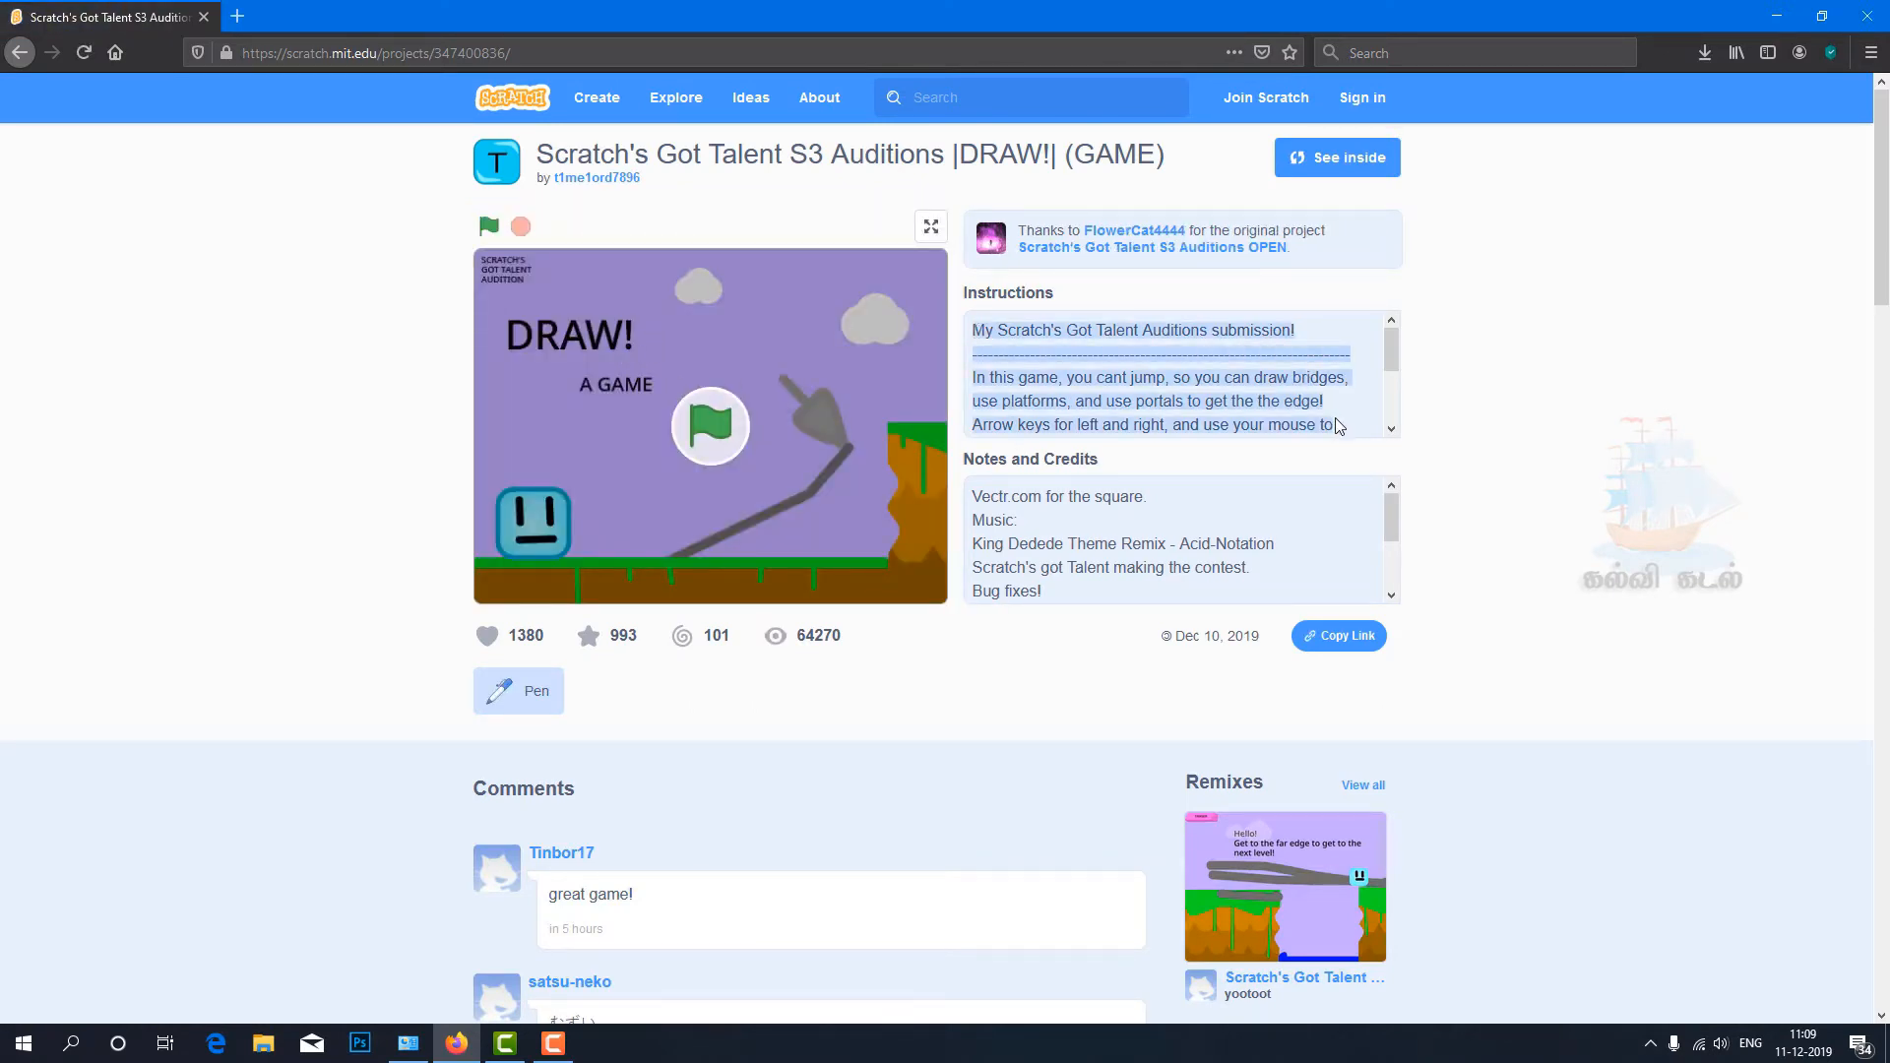
{"action": "left_click_drag", "start_coordinate": [1391, 354], "coordinate": [1009, 649]}
{"action": "left_click", "coordinate": [489, 228]}
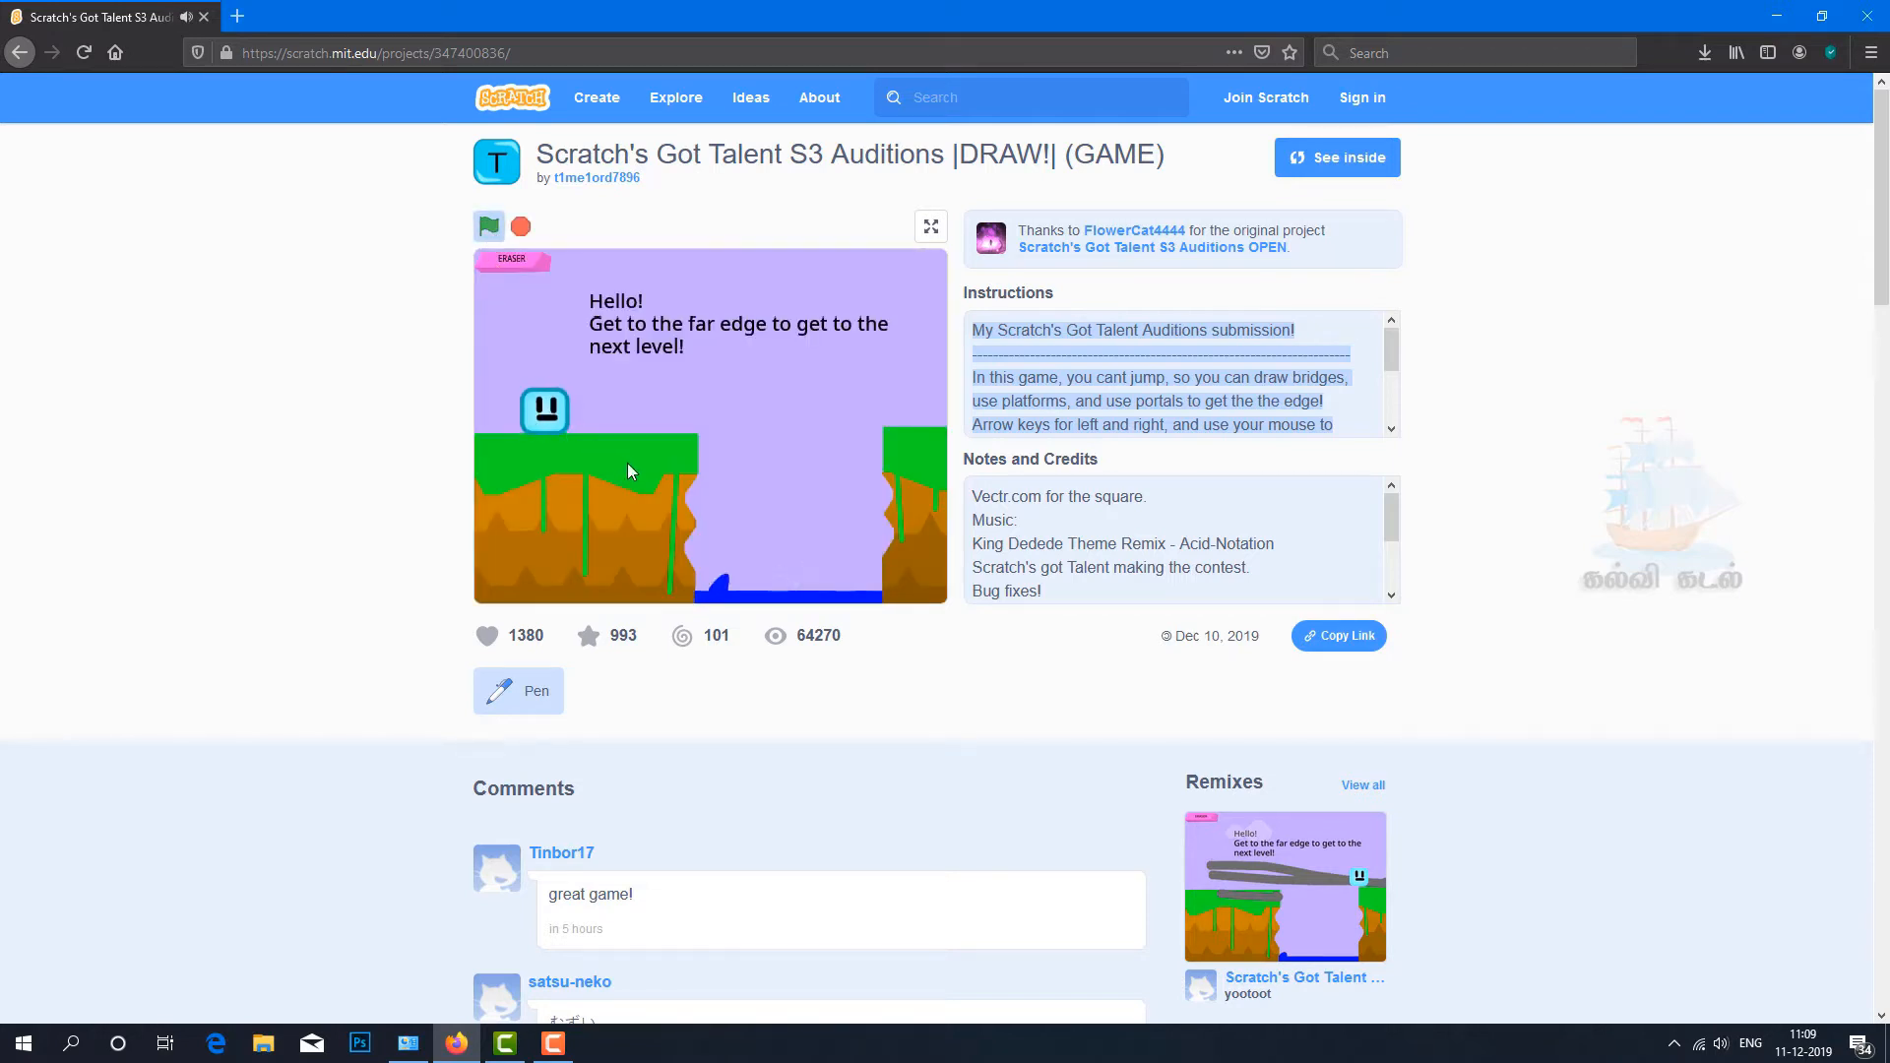
{"action": "left_click", "coordinate": [521, 229]}
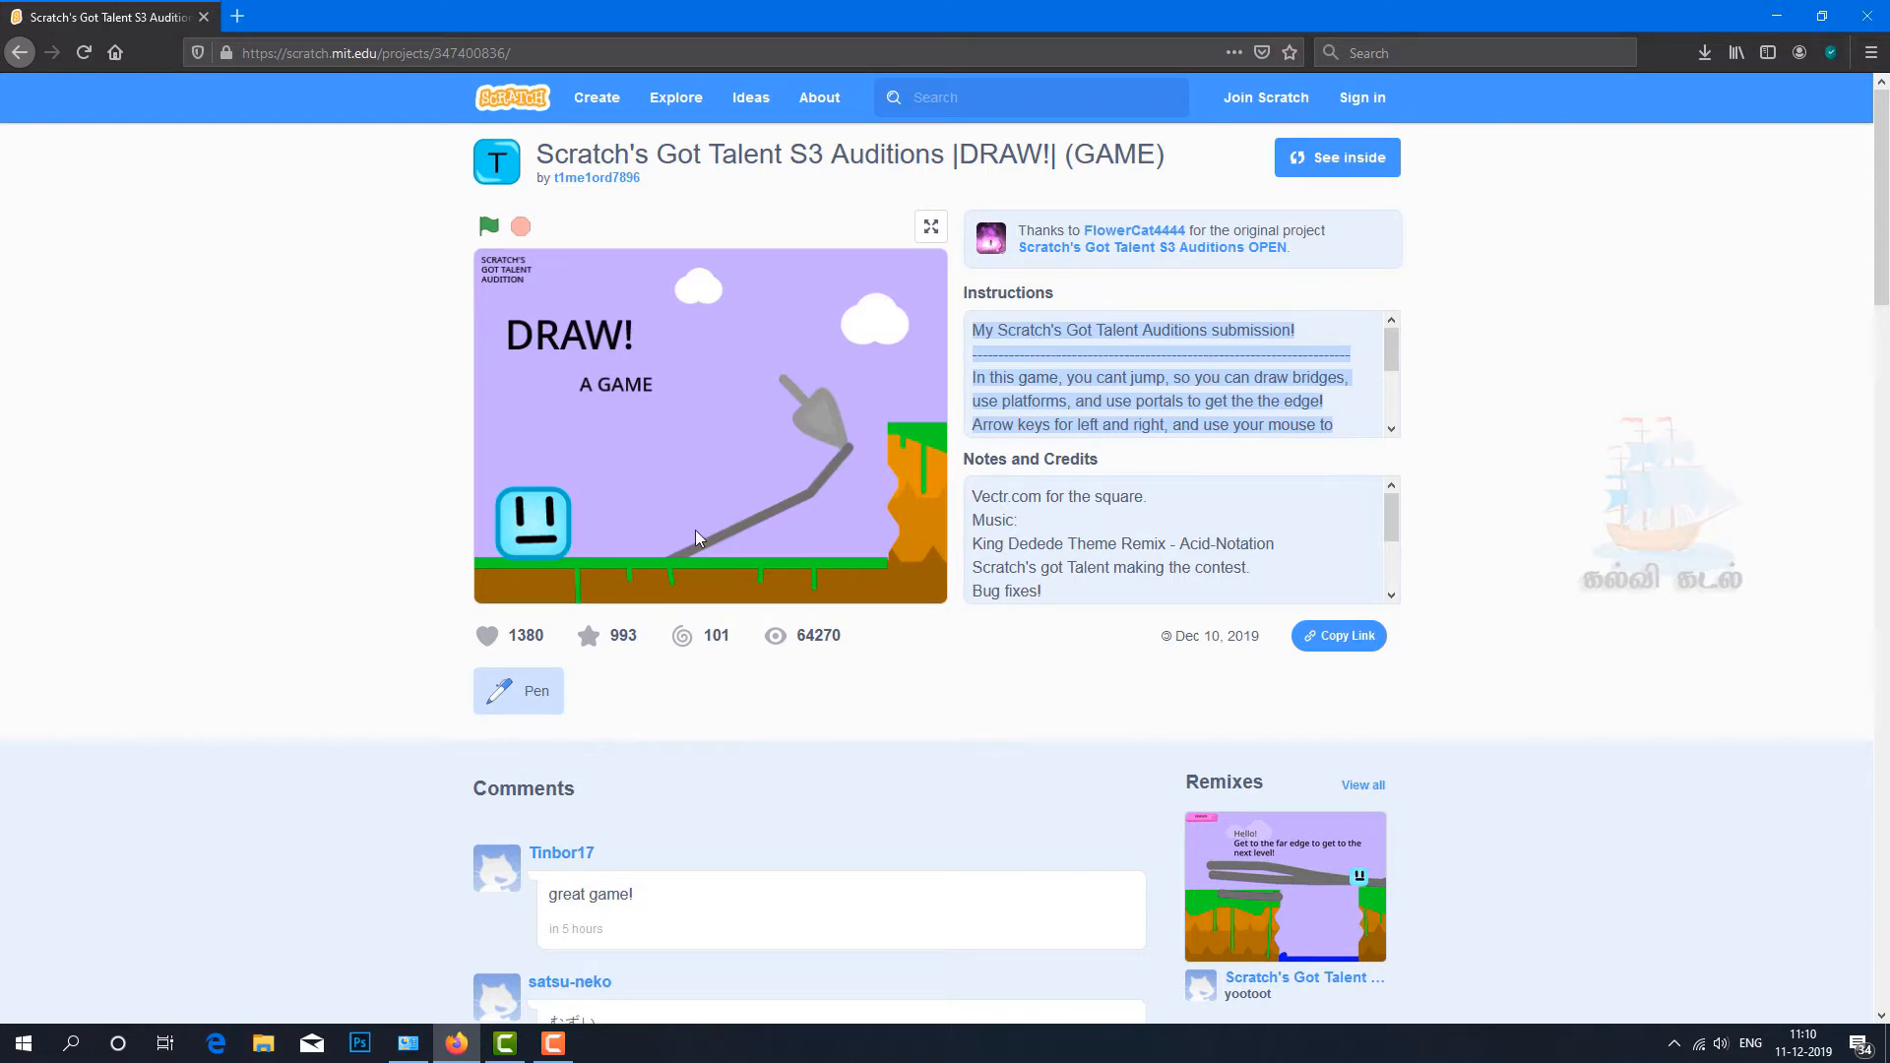
Step: Play the game in full screen, drawing a bridge across the gap and moving the blue square over it to the far edge
{"action": "left_click", "coordinate": [489, 231]}
{"action": "left_click", "coordinate": [930, 228]}
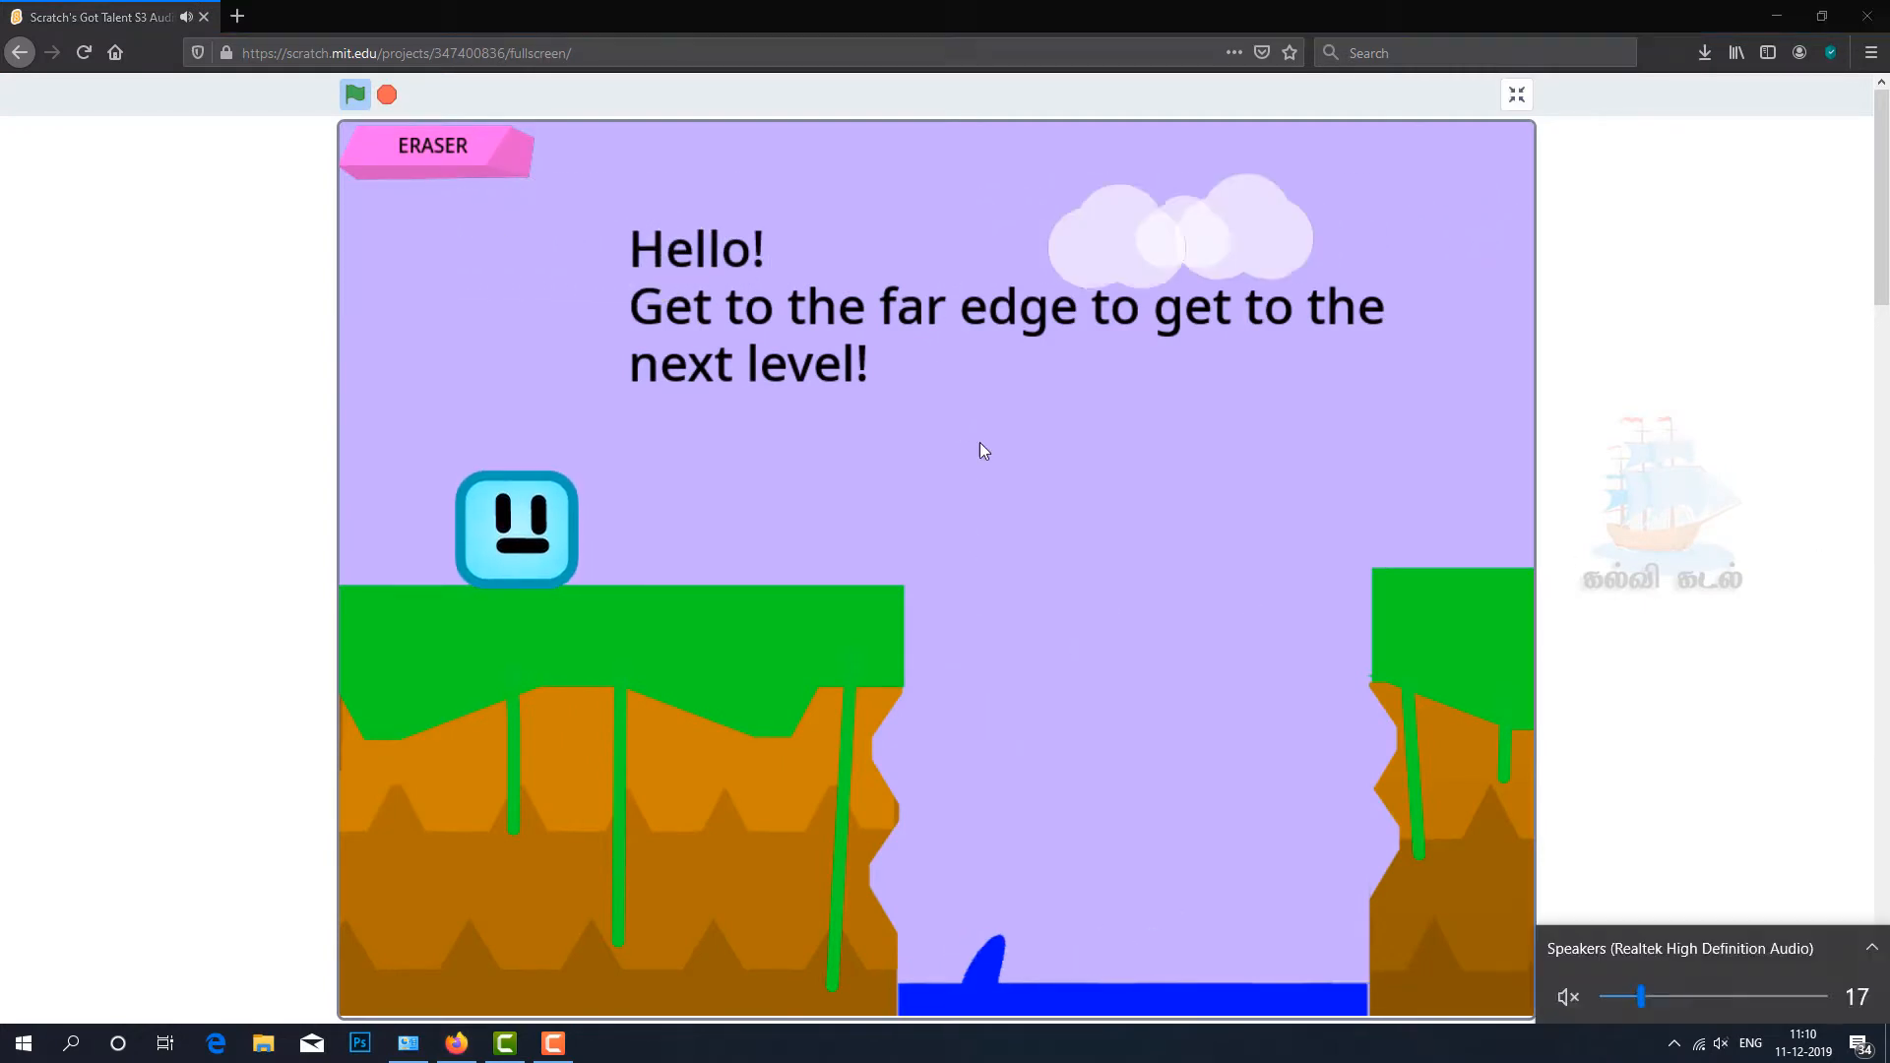
{"action": "left_click", "coordinate": [979, 441]}
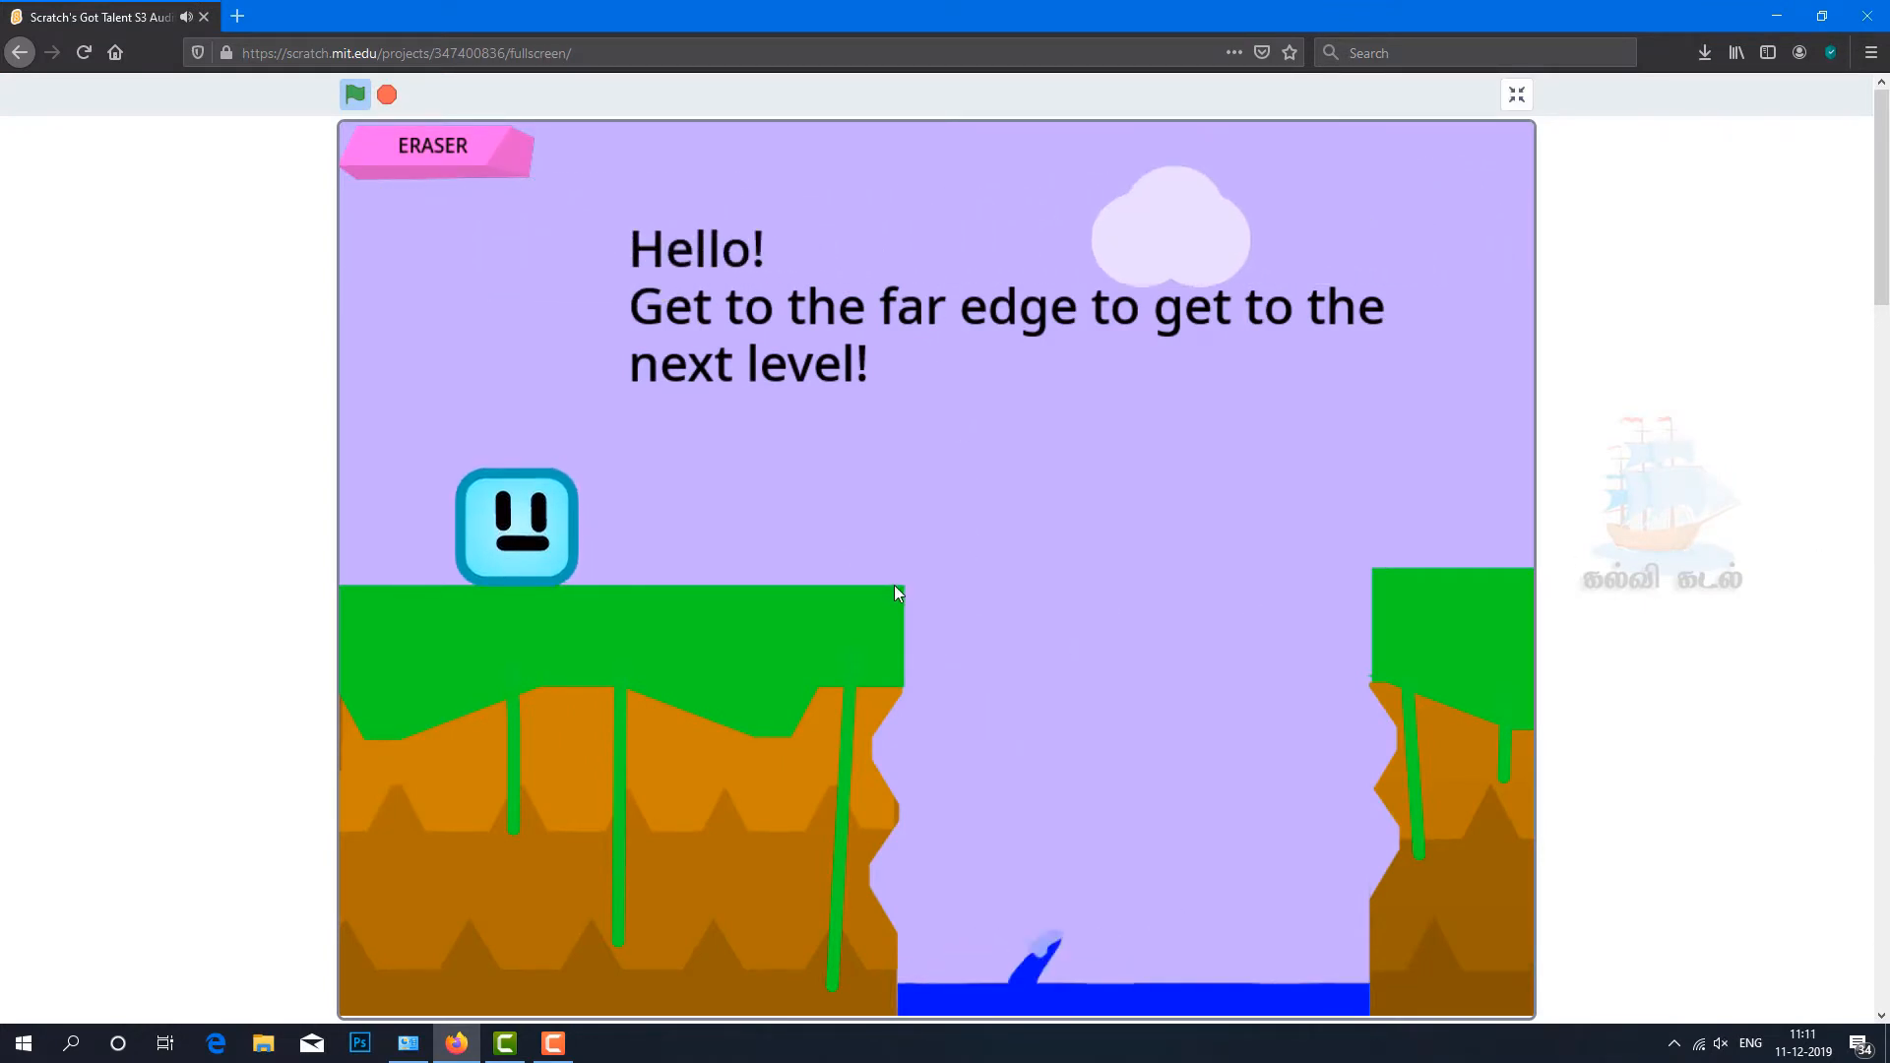
{"action": "left_click", "coordinate": [894, 587]}
{"action": "left_click_drag", "start_coordinate": [896, 591], "coordinate": [1376, 578]}
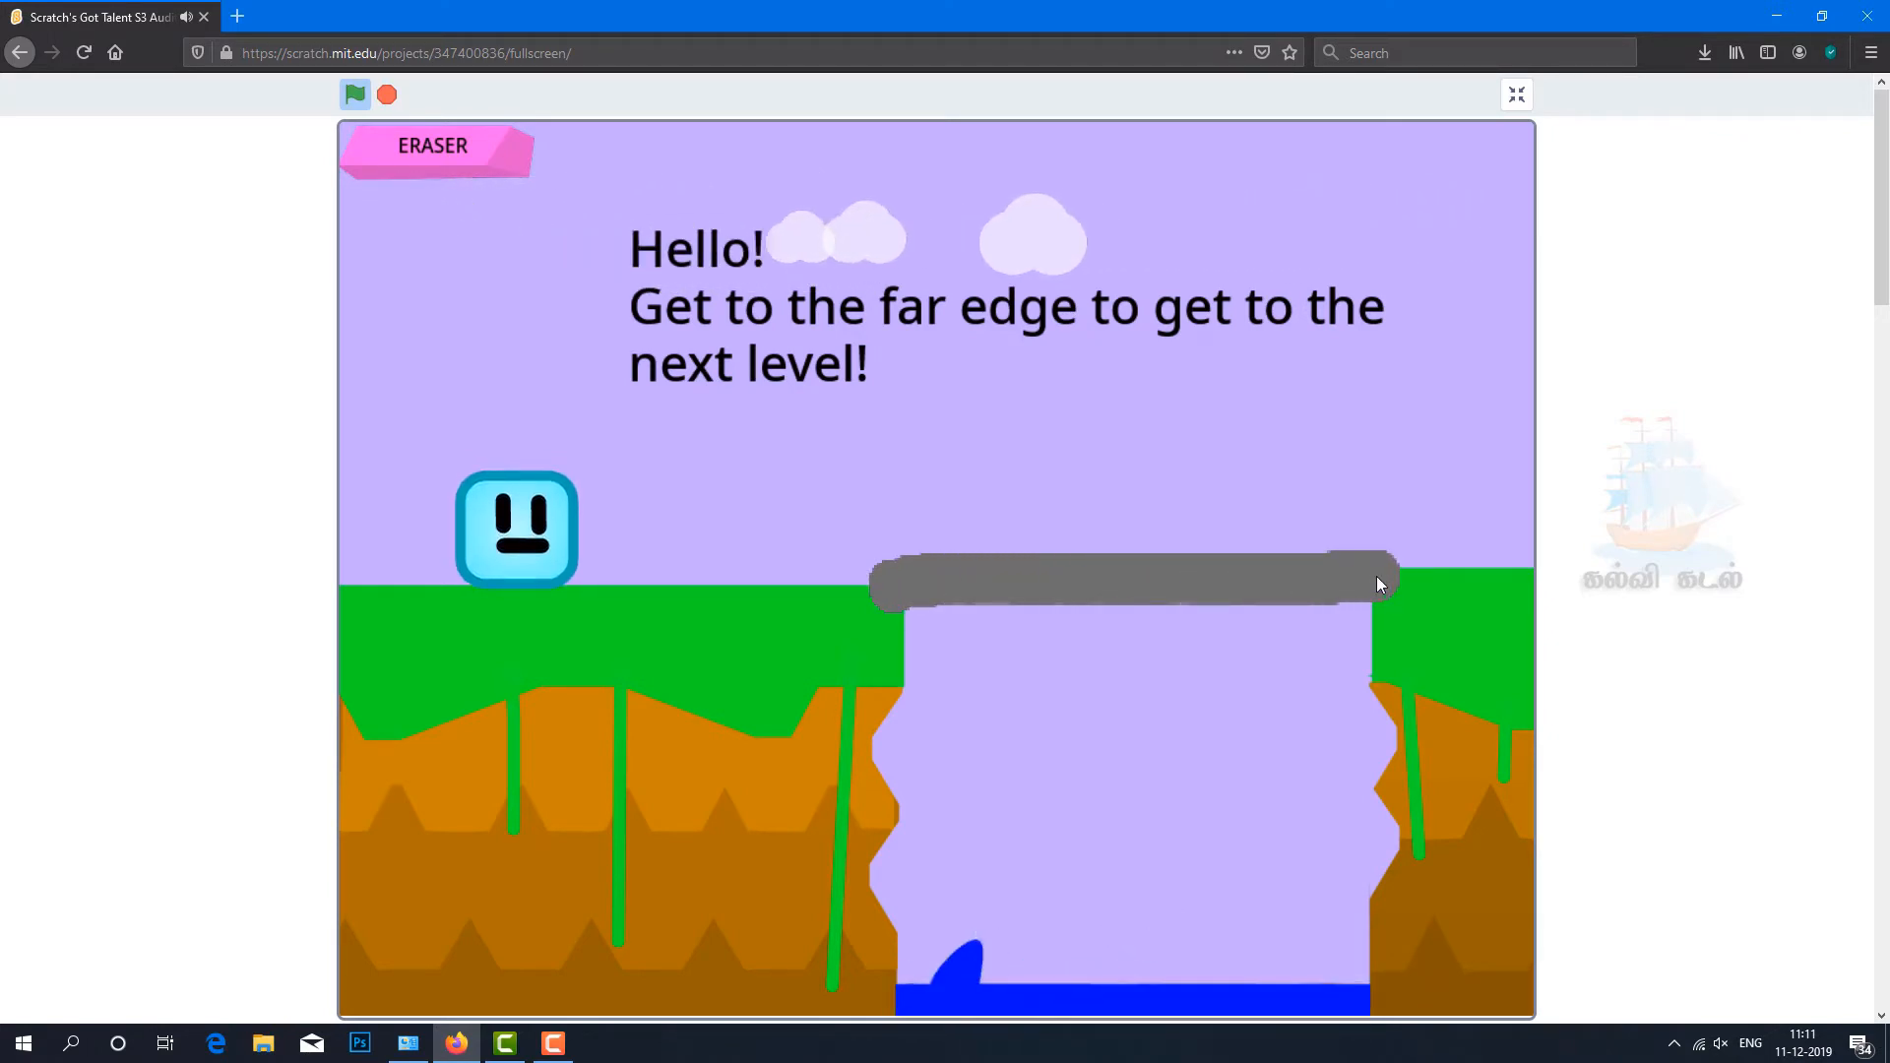
{"action": "key", "text": "Right"}
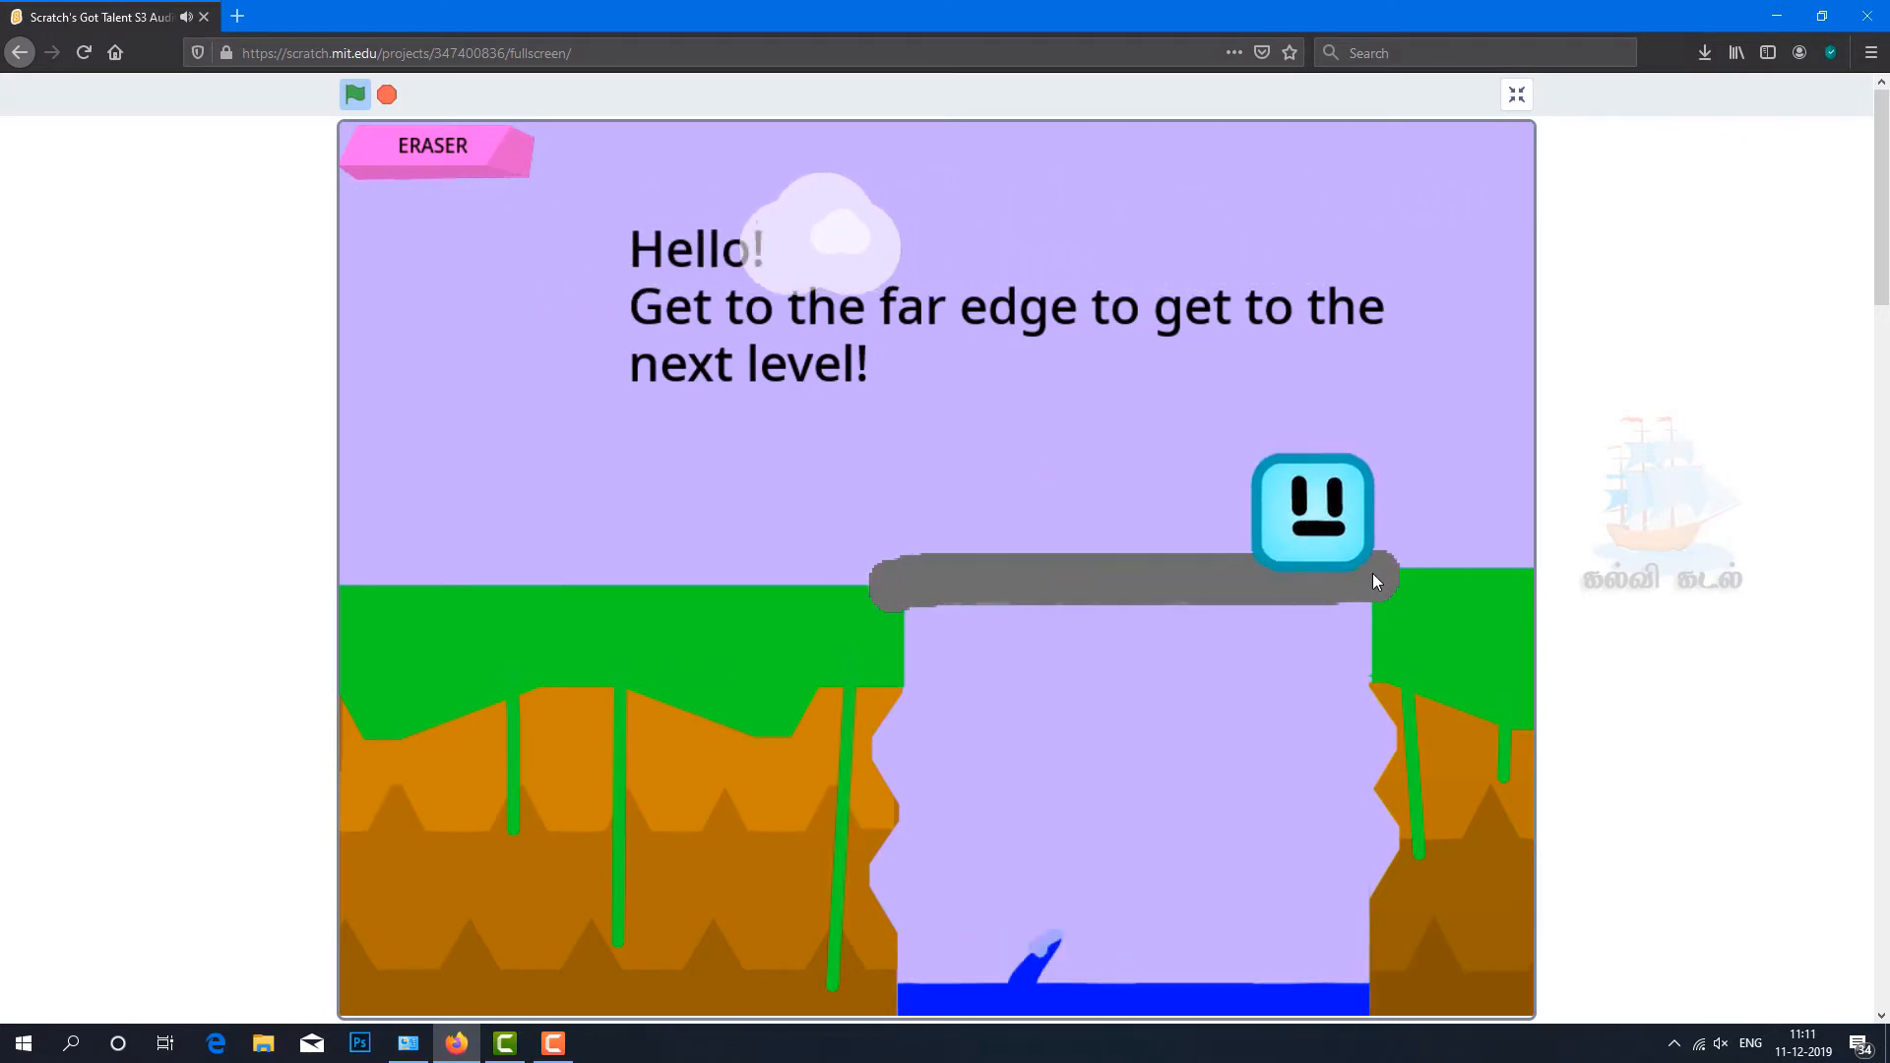
{"action": "key", "text": "Right"}
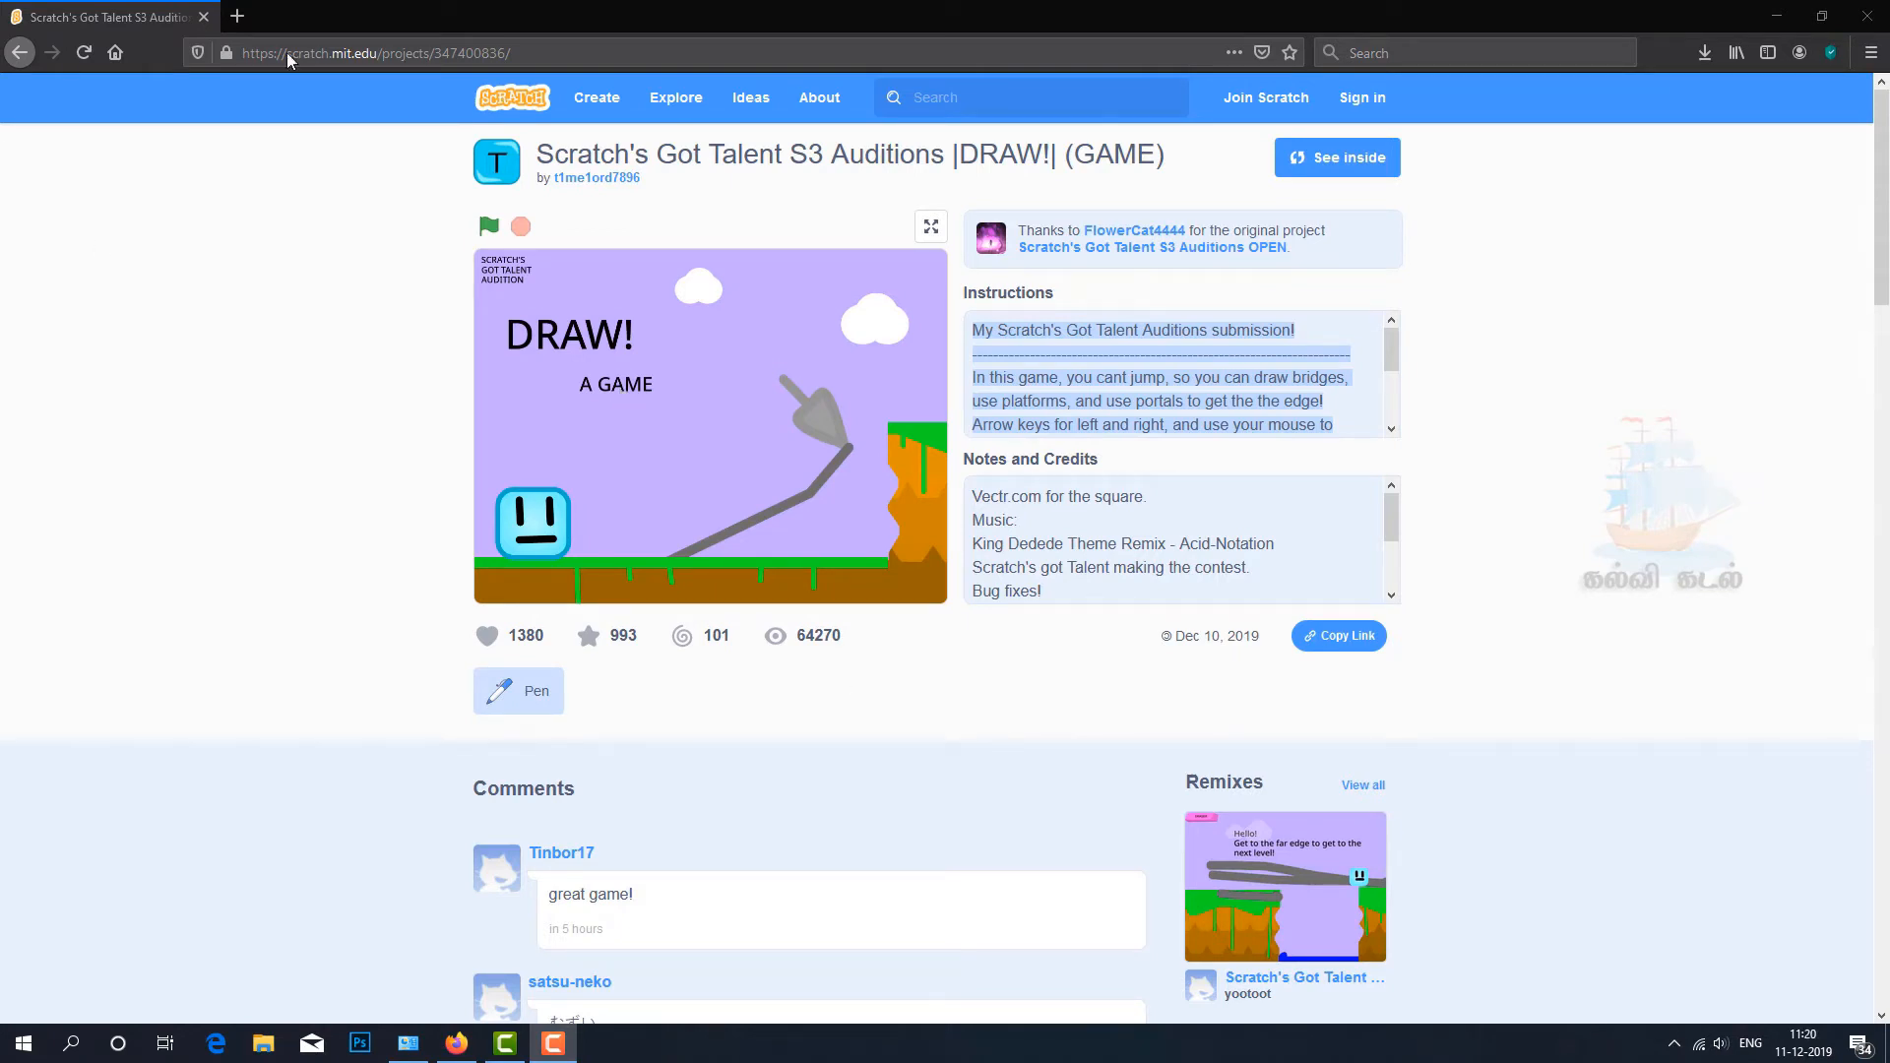
Step: Start joining Scratch from the home page and submit a new username and the account password
{"action": "left_click", "coordinate": [519, 106]}
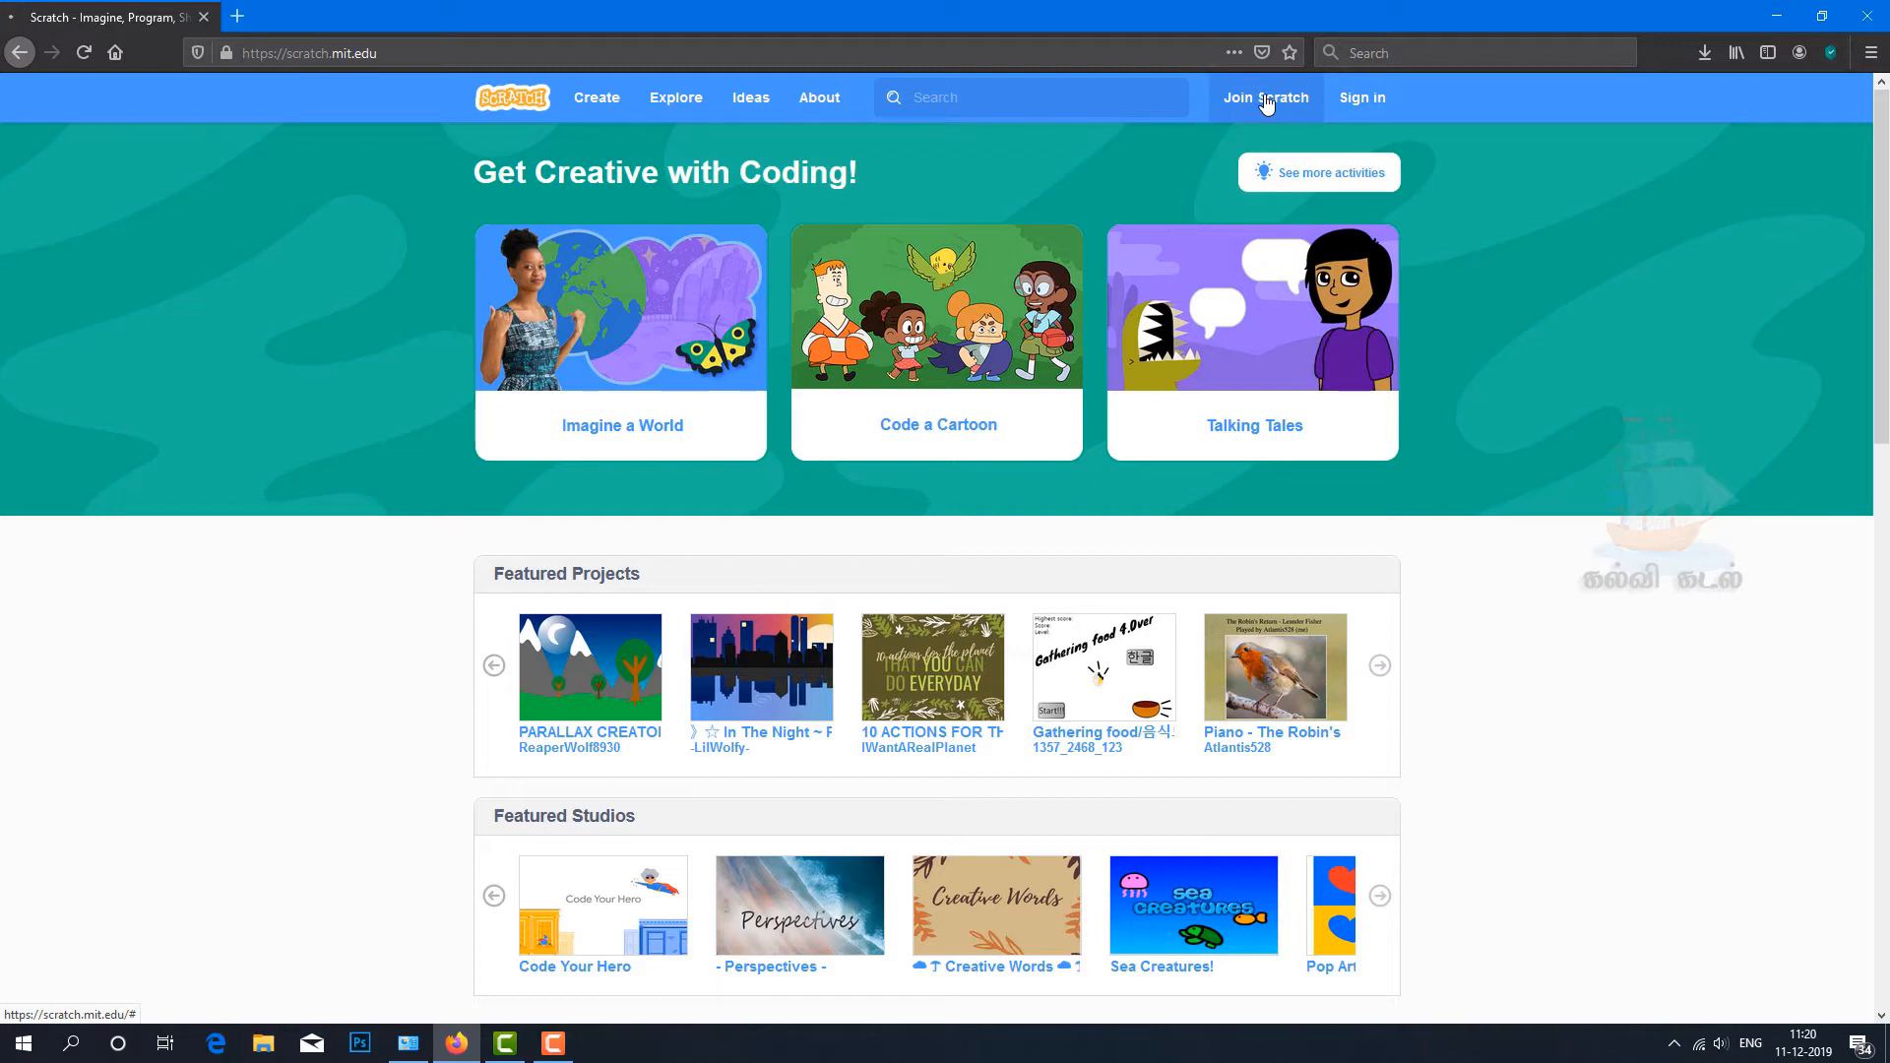
{"action": "left_click", "coordinate": [1267, 99]}
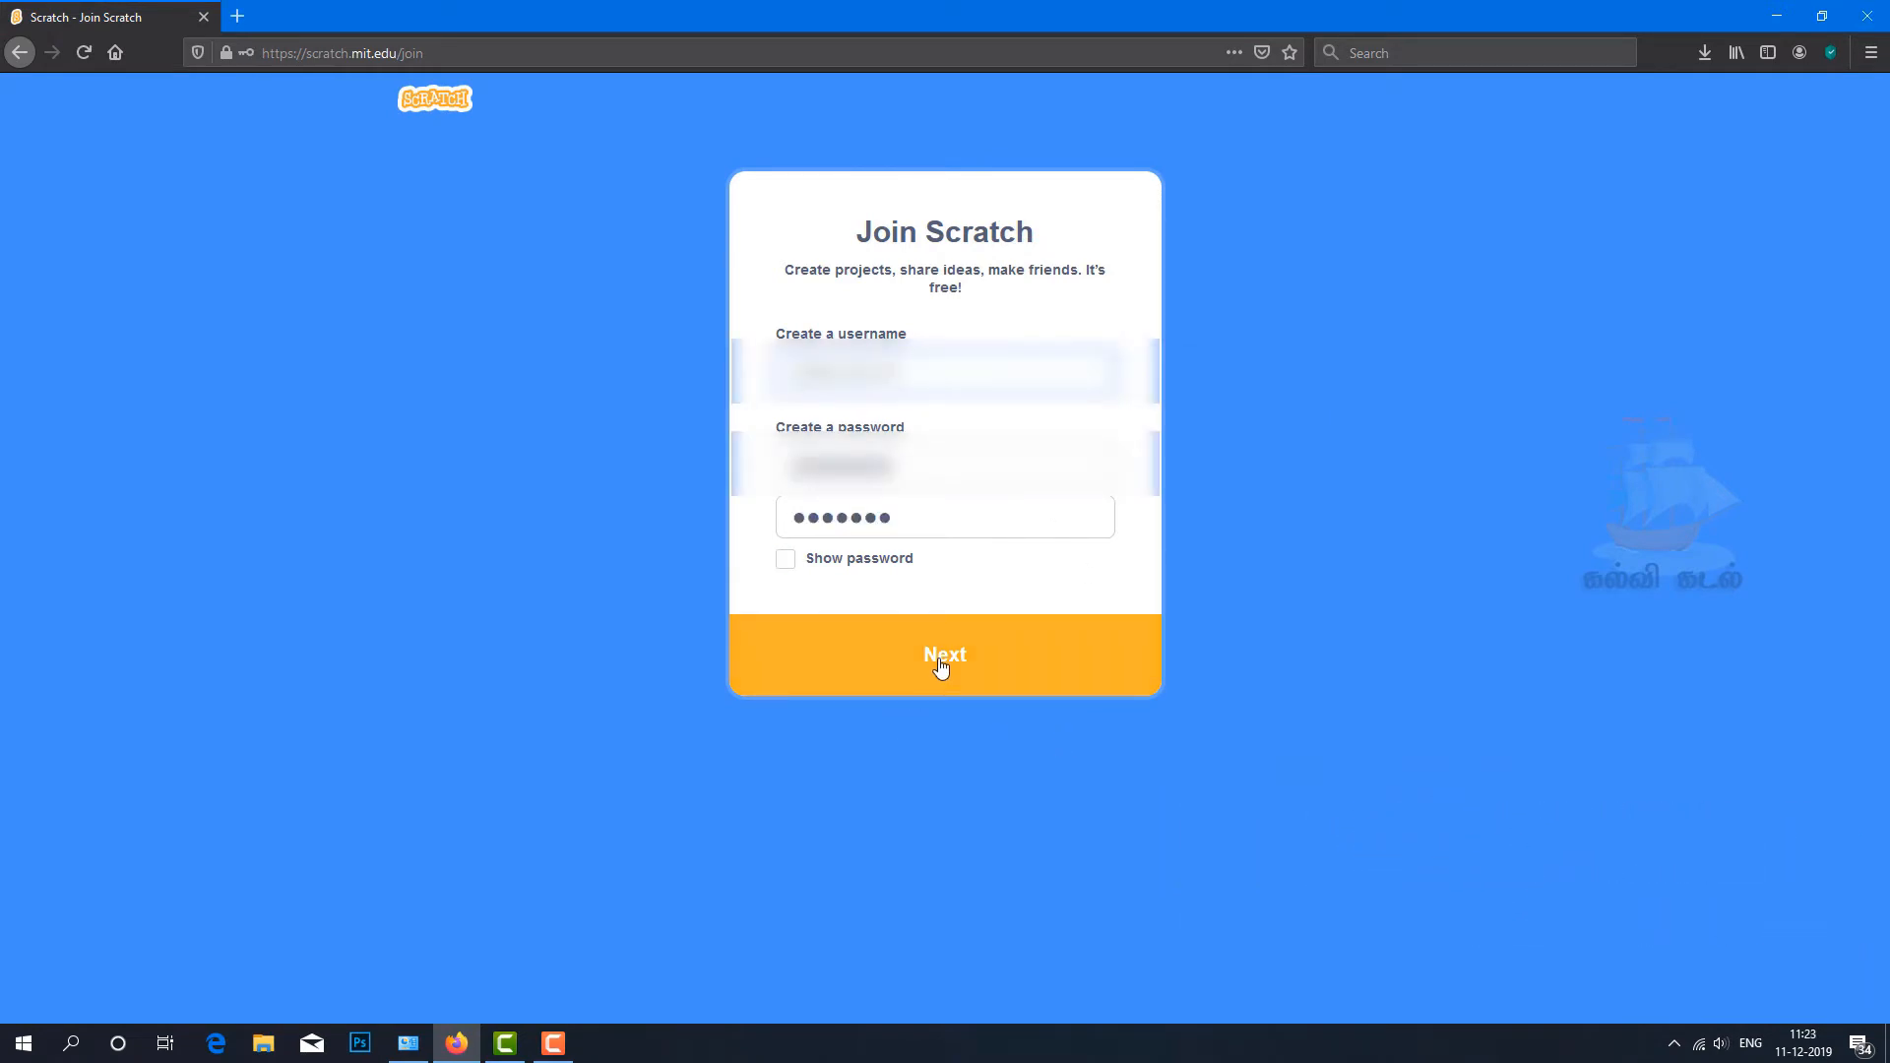
{"action": "left_click", "coordinate": [941, 666]}
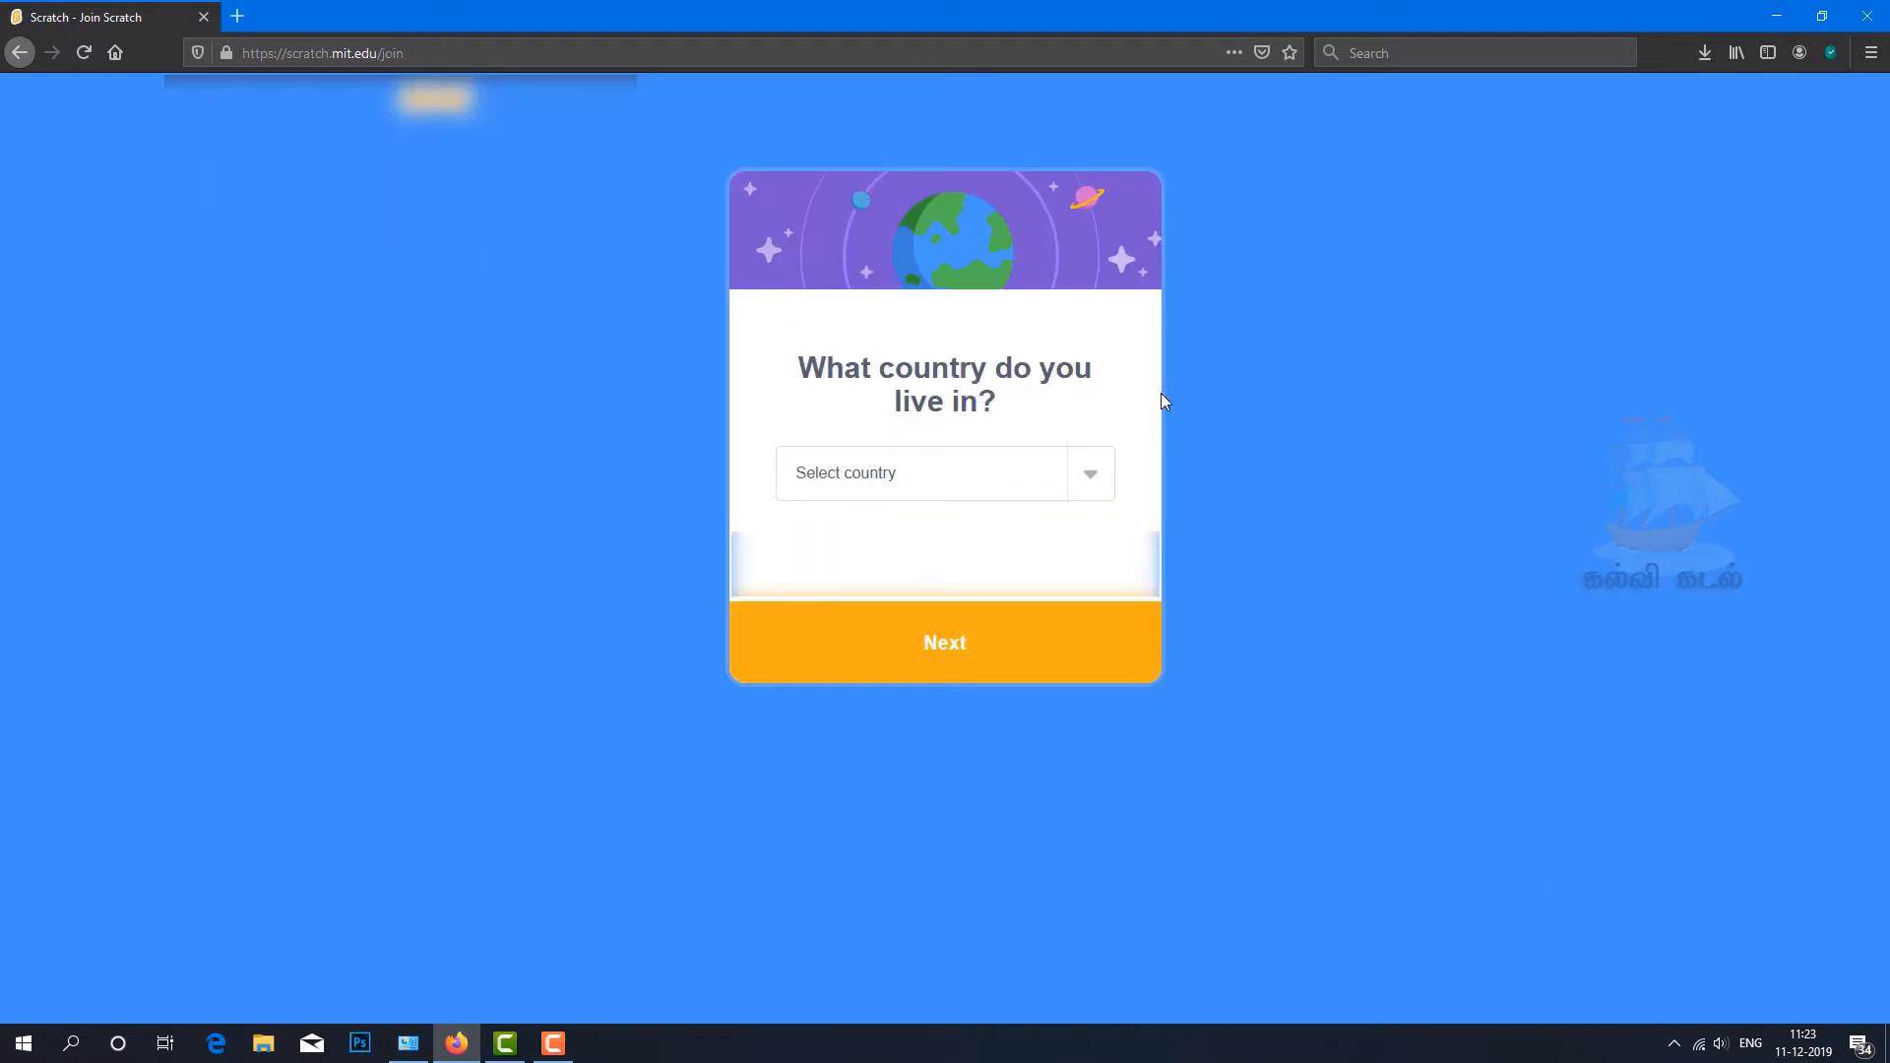
Step: Choose the country, fill in the account e-mail with Scratch Team emails enabled, and create the account
{"action": "left_click", "coordinate": [1019, 476]}
{"action": "scroll", "coordinate": [1034, 590], "scroll_direction": "down", "scroll_amount": 15}
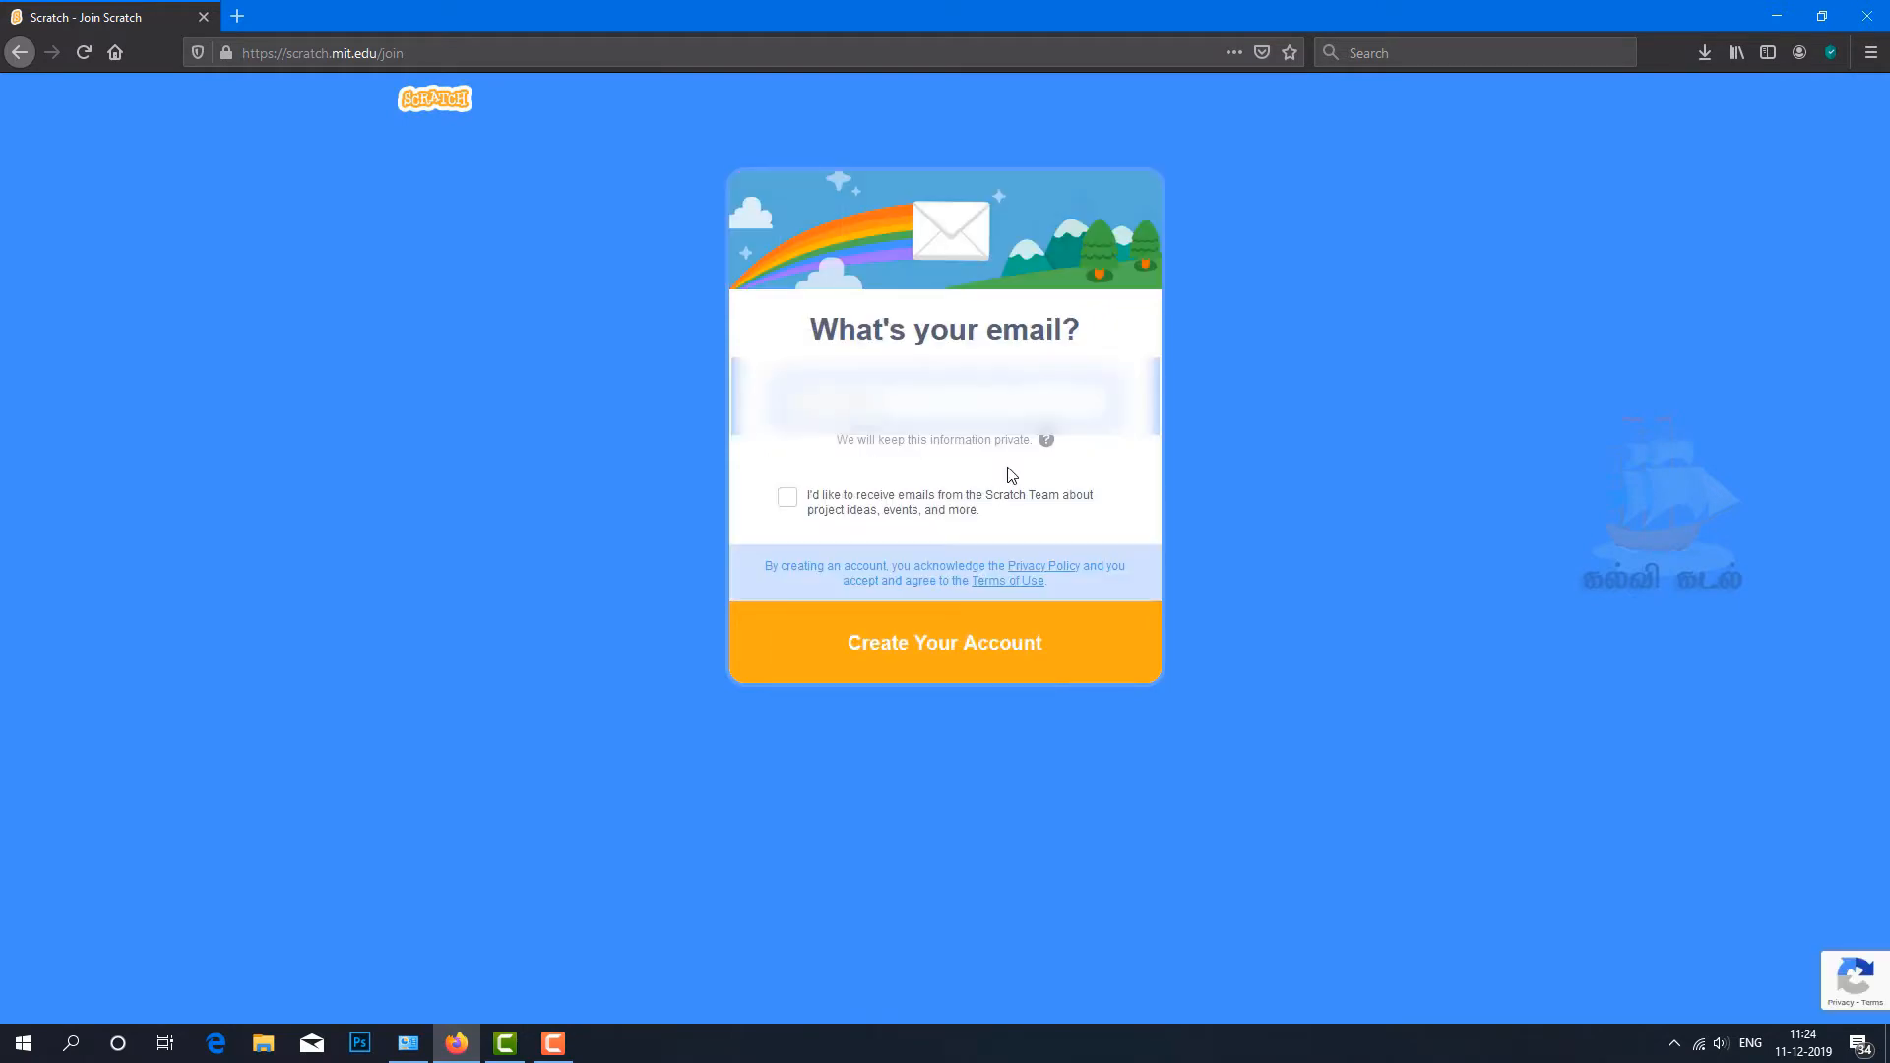
{"action": "left_click", "coordinate": [823, 504]}
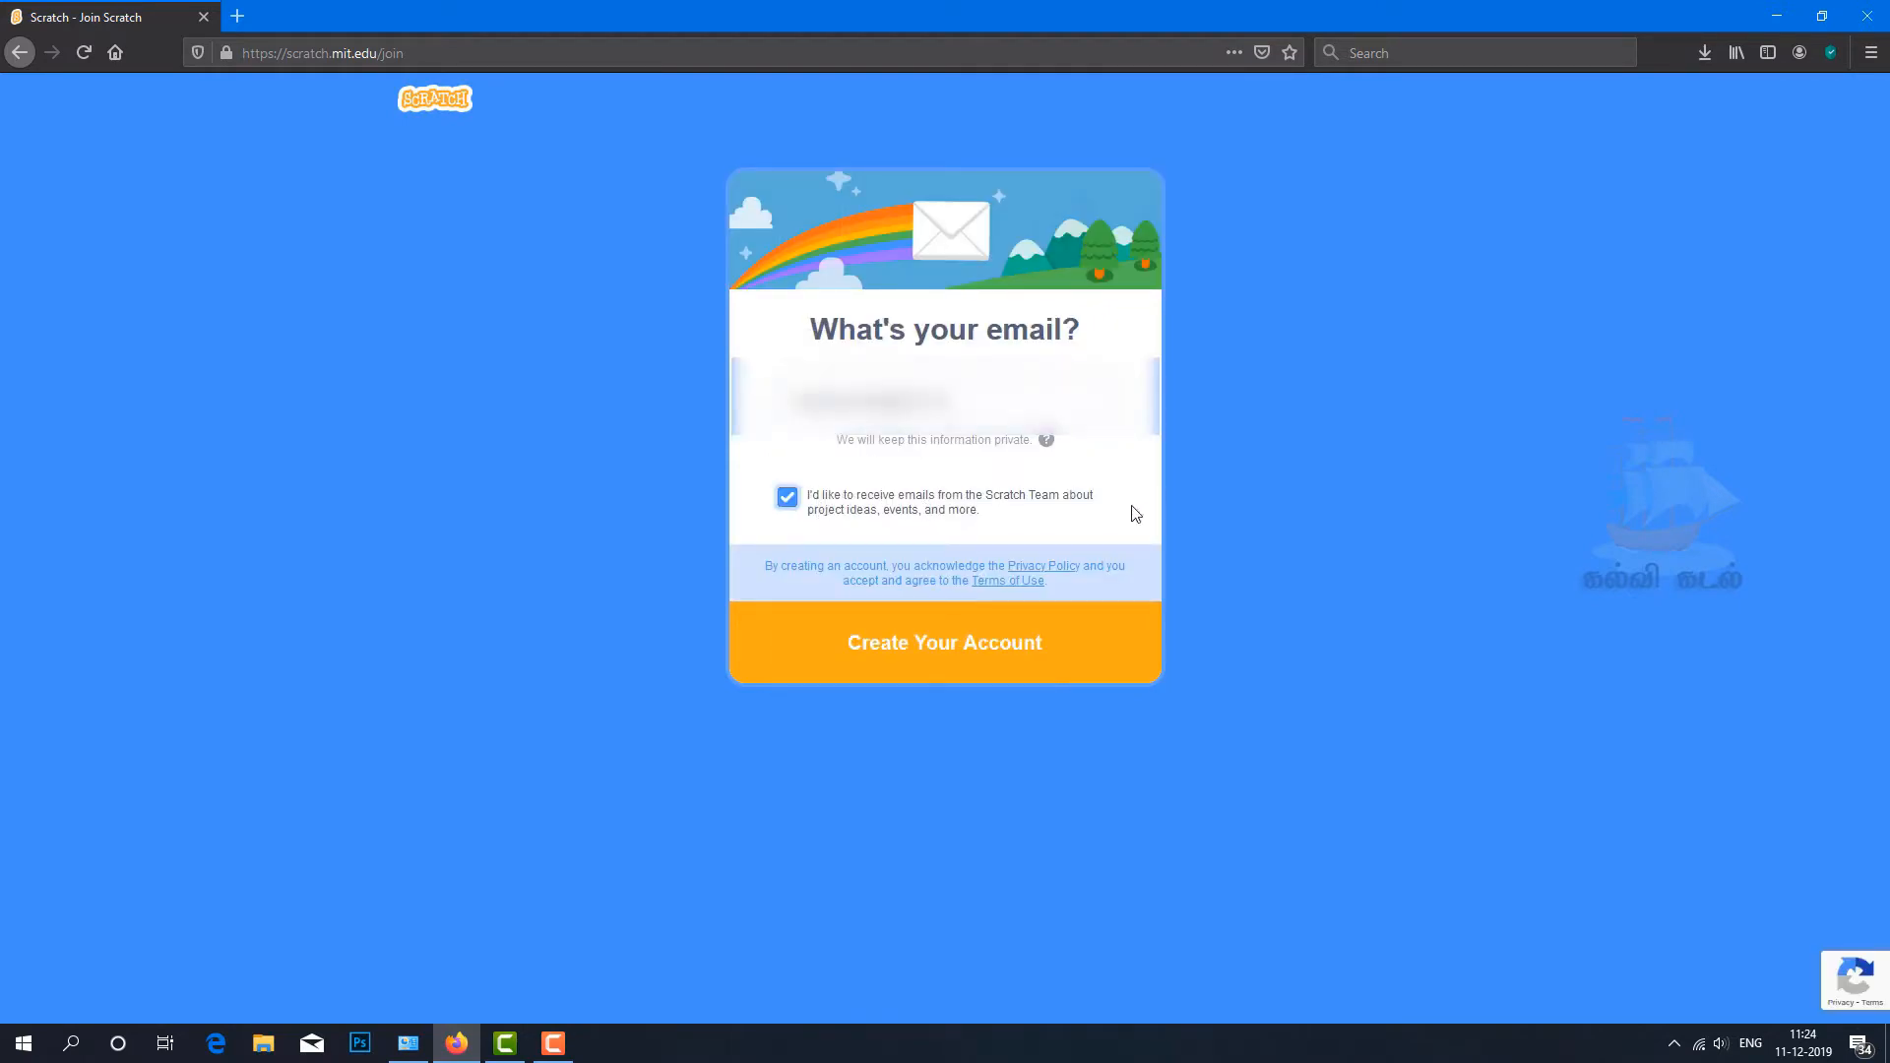
{"action": "left_click", "coordinate": [959, 642]}
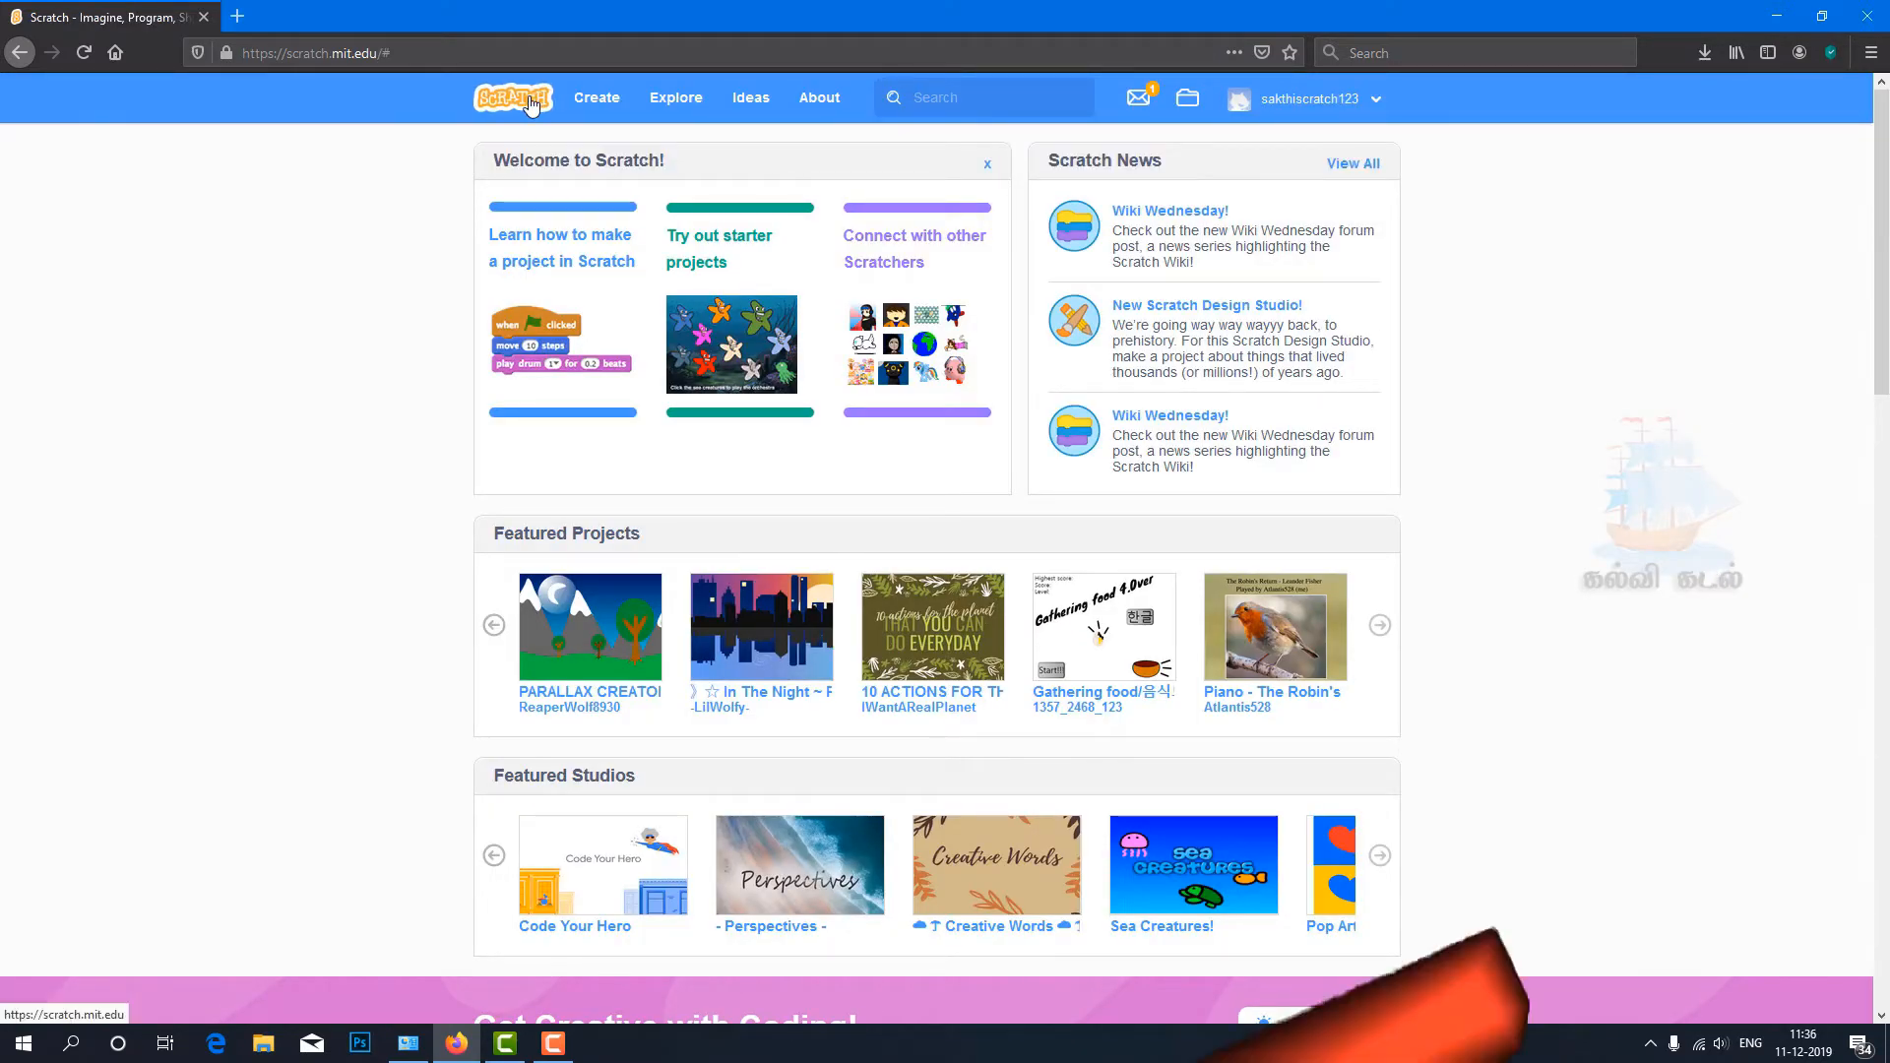
Step: Create a new Scratch project from the home page and name it "my first project"
{"action": "left_click", "coordinate": [532, 105]}
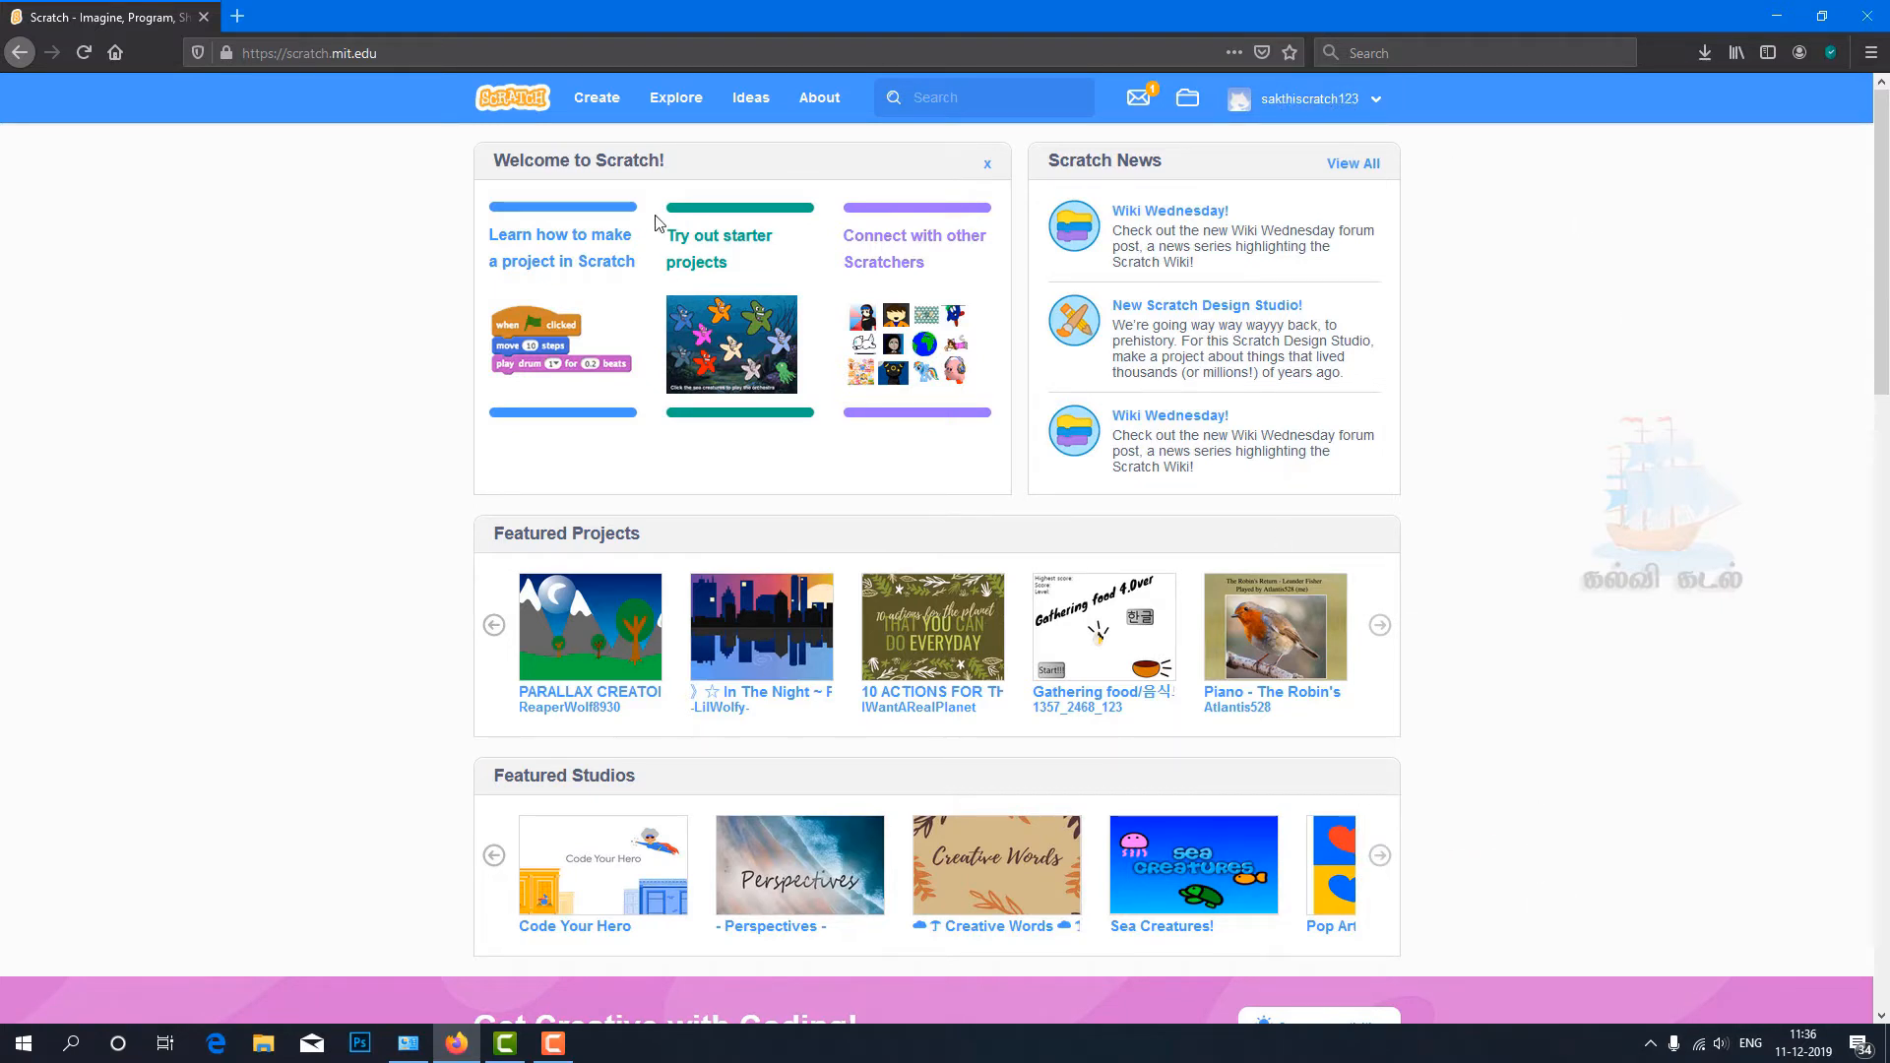
{"action": "left_click", "coordinate": [594, 105]}
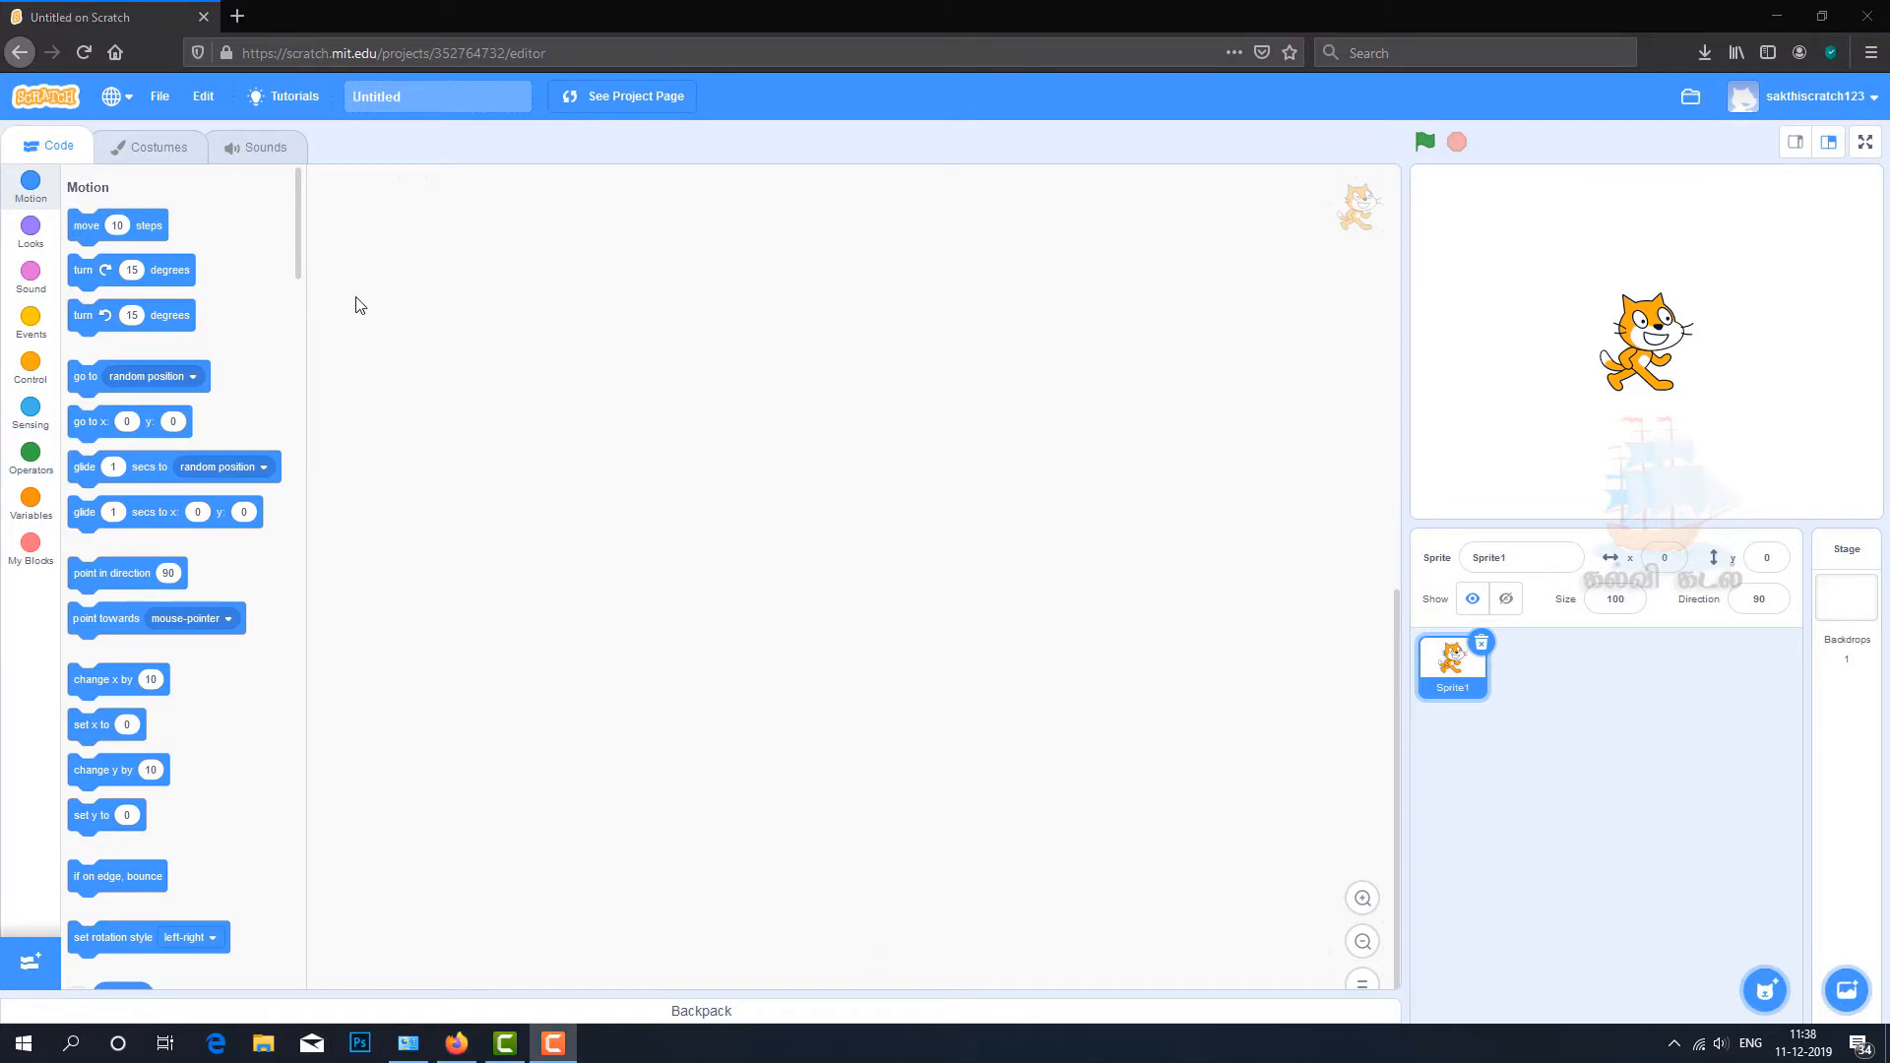
{"action": "left_click", "coordinate": [351, 99]}
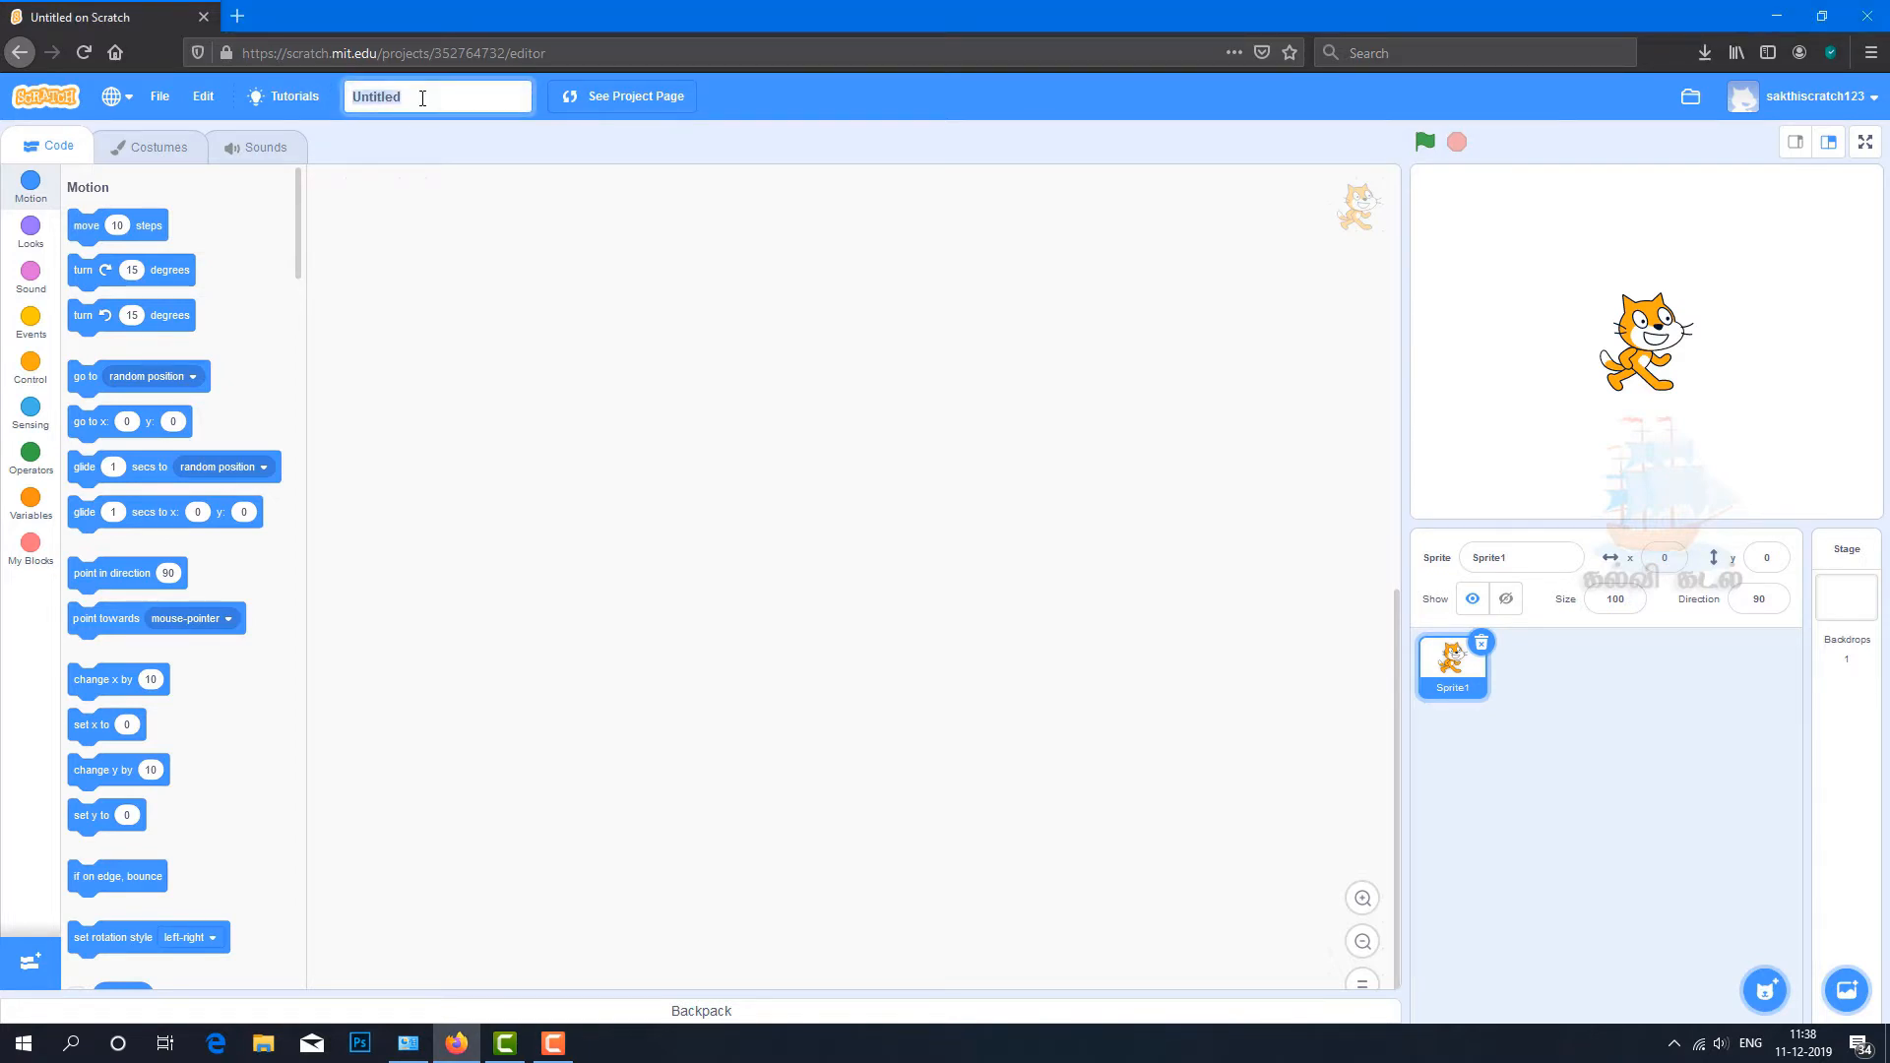
{"action": "left_click", "coordinate": [423, 99]}
{"action": "double_click", "coordinate": [393, 98]}
{"action": "type", "text": "my first project"}
{"action": "left_click", "coordinate": [619, 288]}
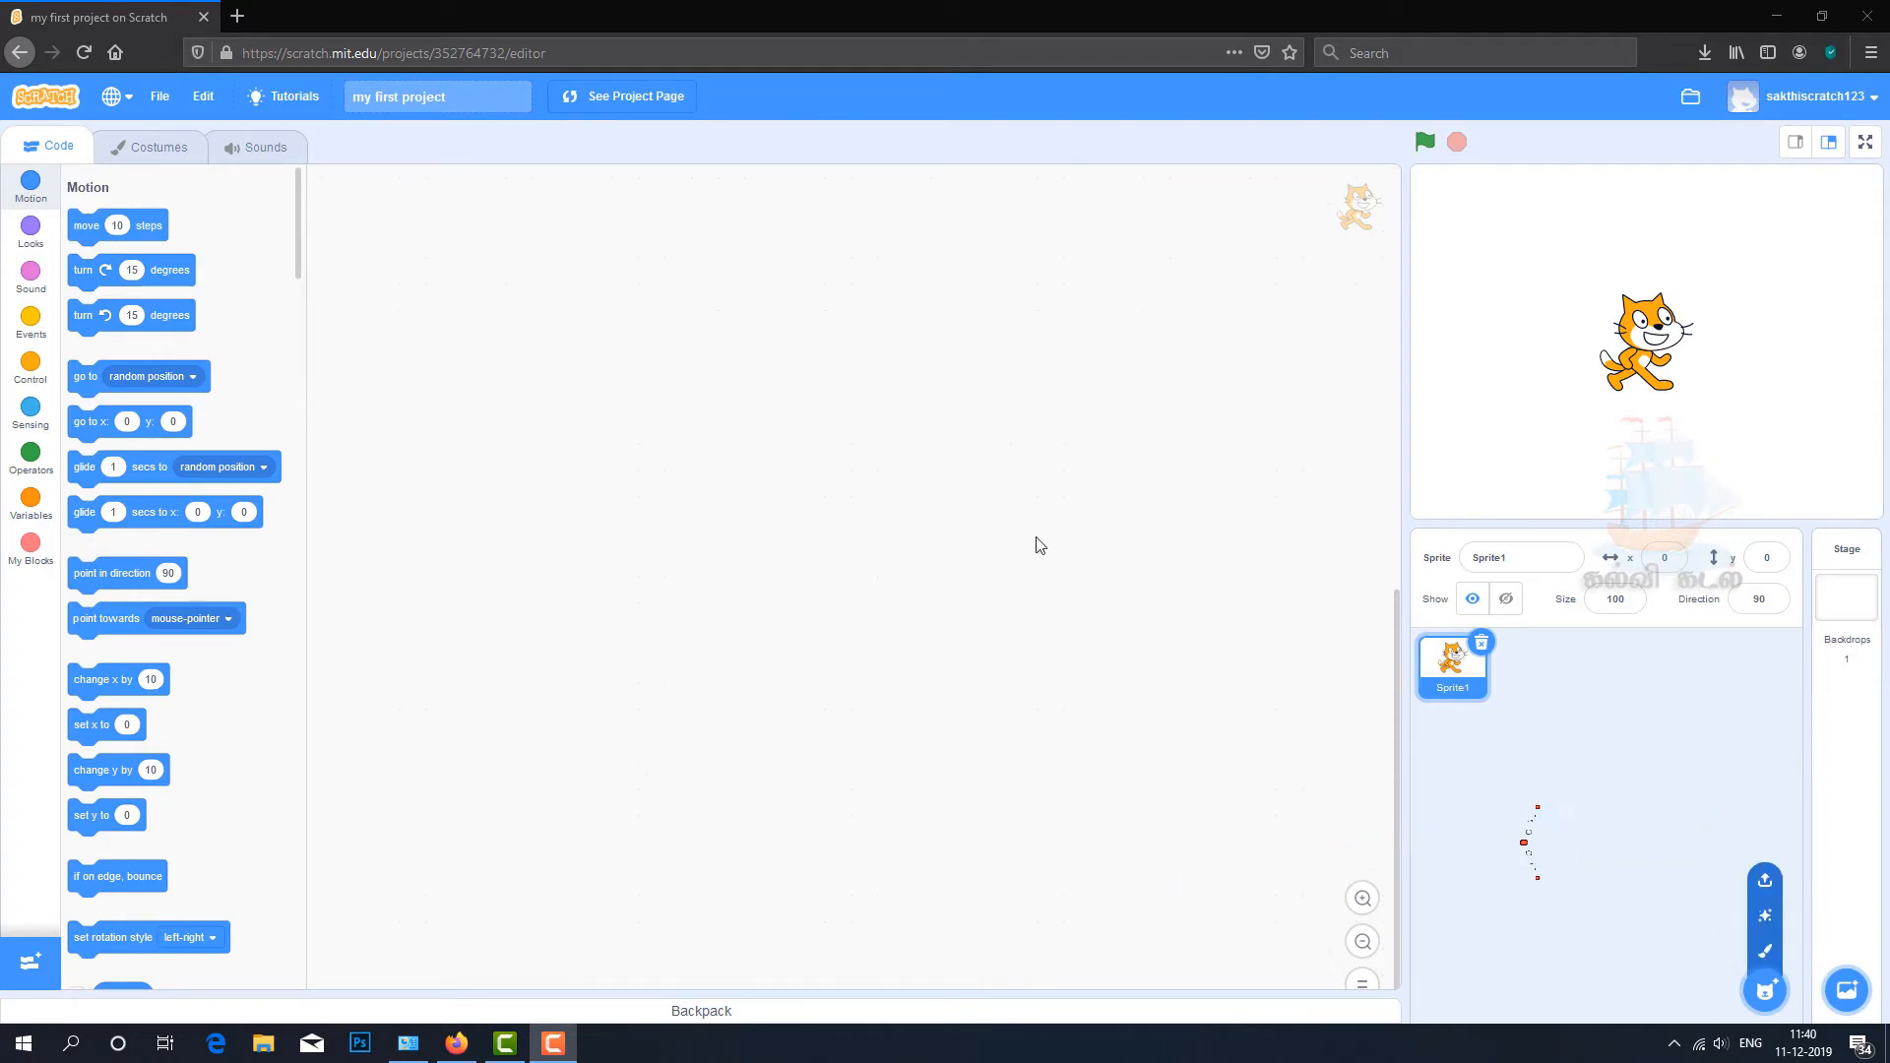
{"action": "left_click", "coordinate": [1640, 382]}
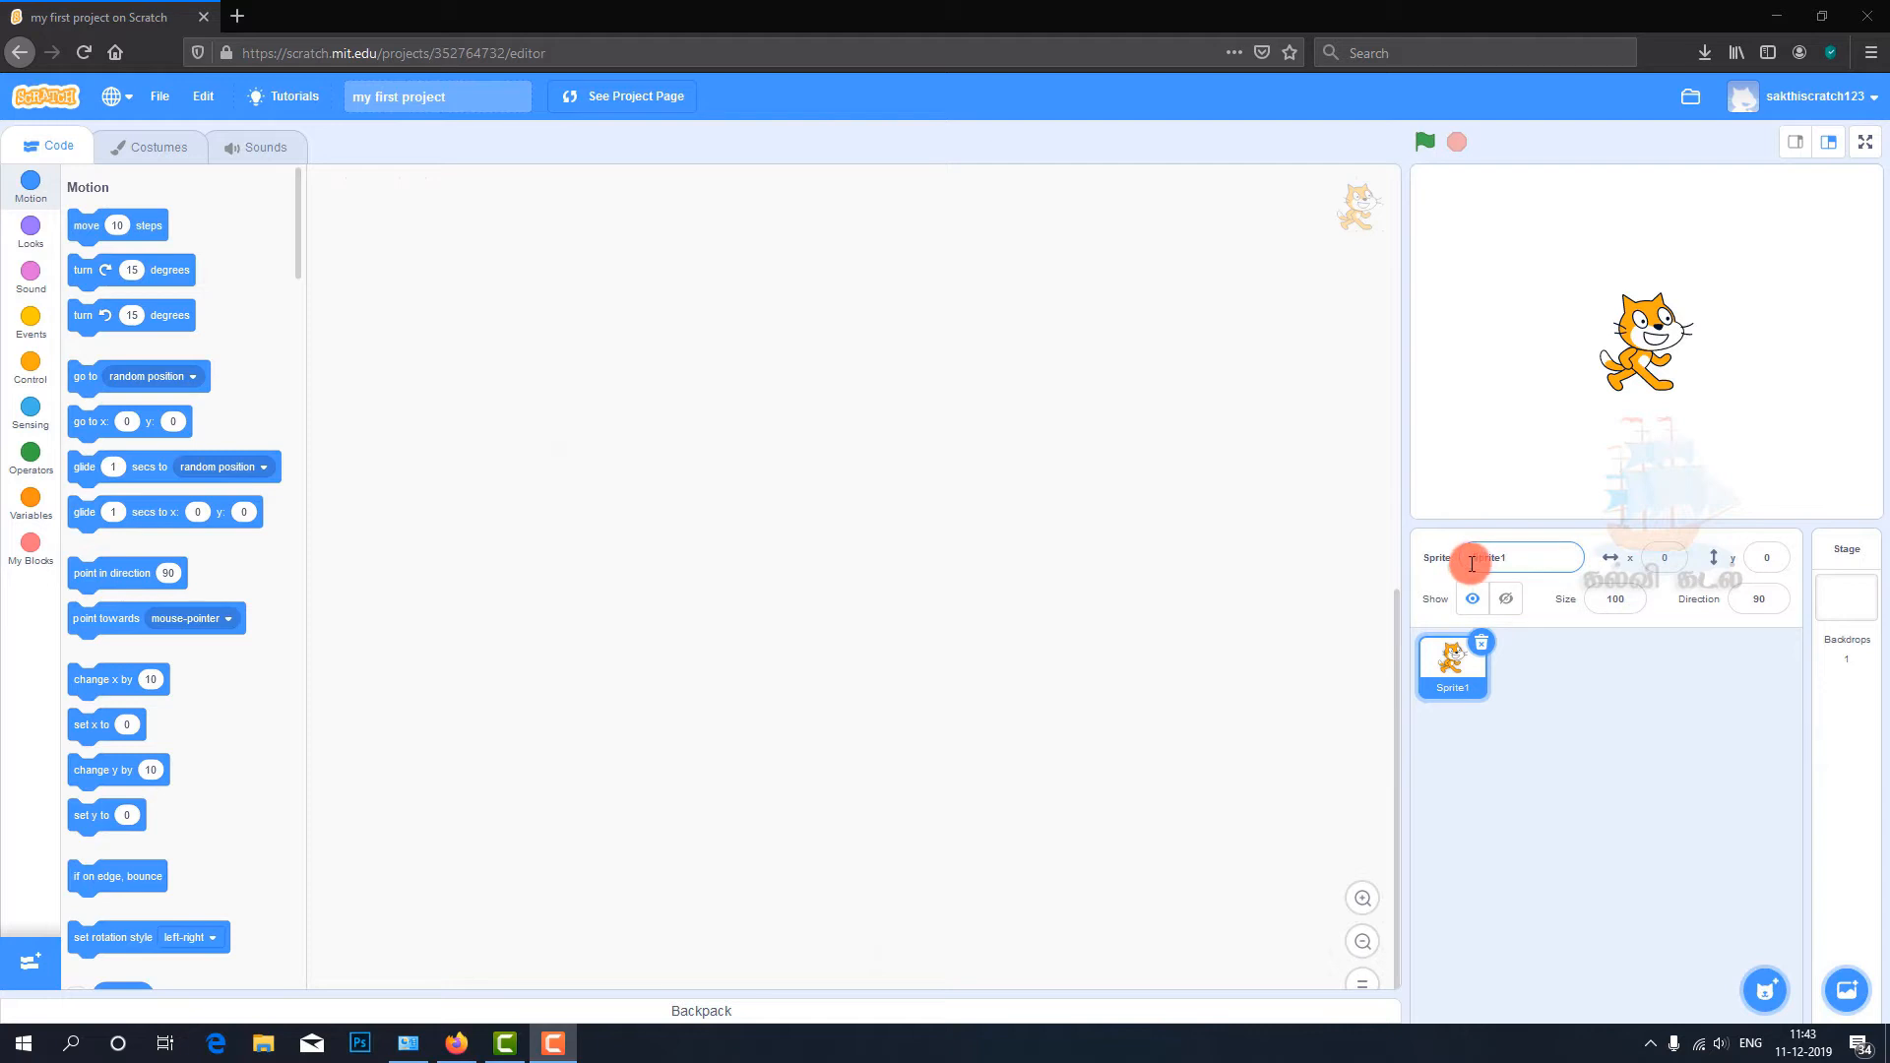
{"action": "left_click", "coordinate": [1467, 558]}
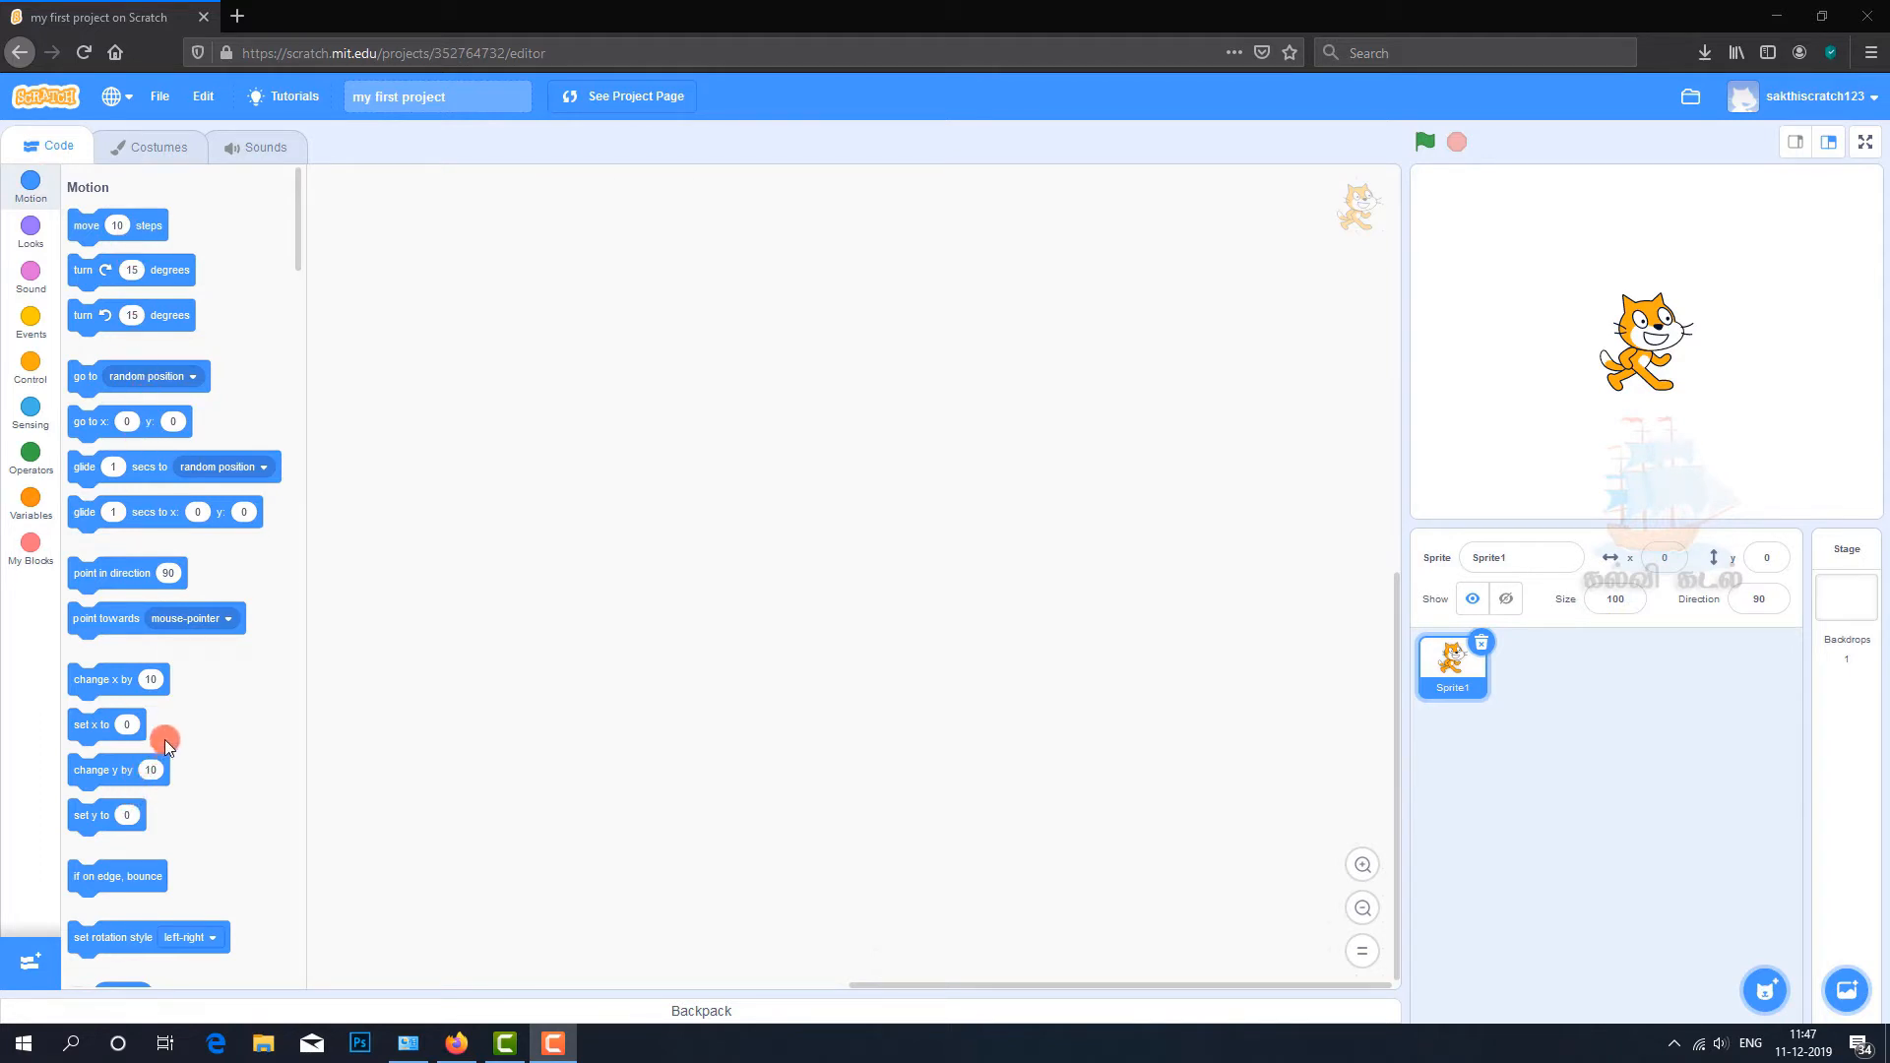
{"action": "scroll", "coordinate": [171, 744], "scroll_direction": "down", "scroll_amount": 5}
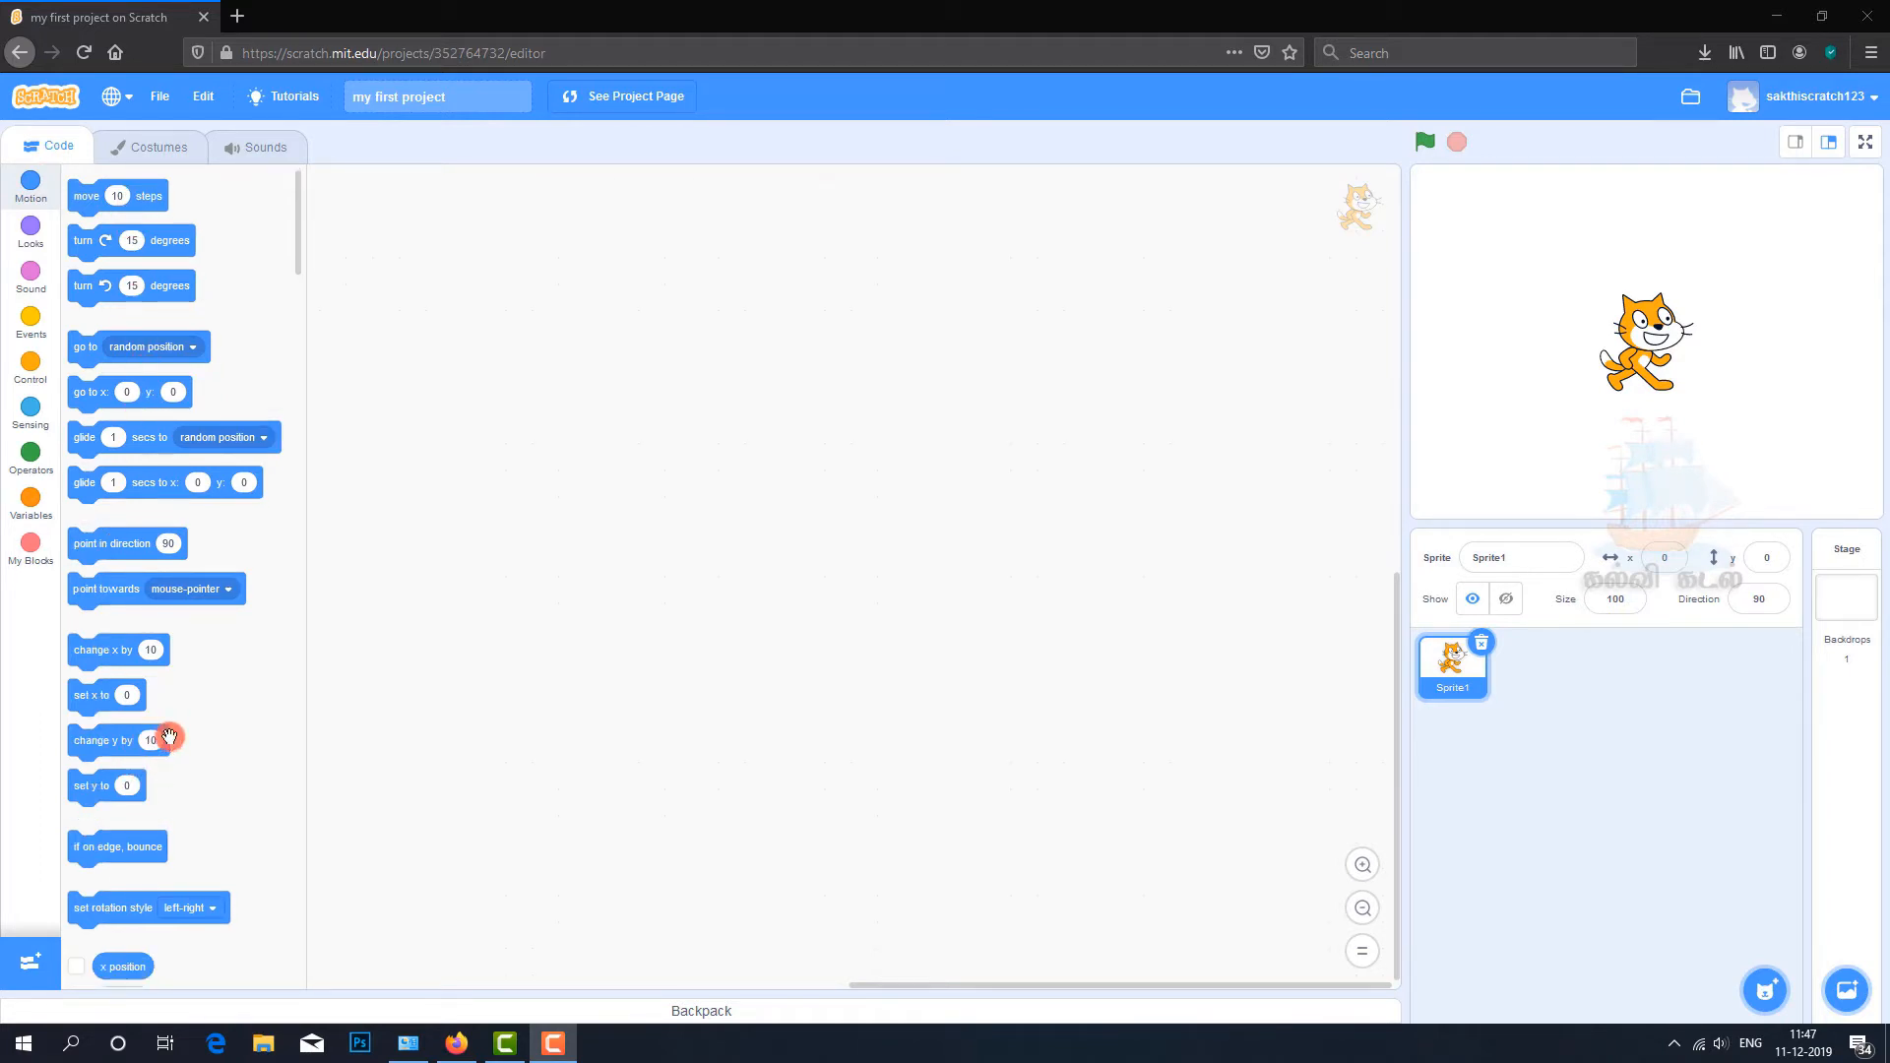
{"action": "scroll", "coordinate": [170, 744], "scroll_direction": "up", "scroll_amount": 5}
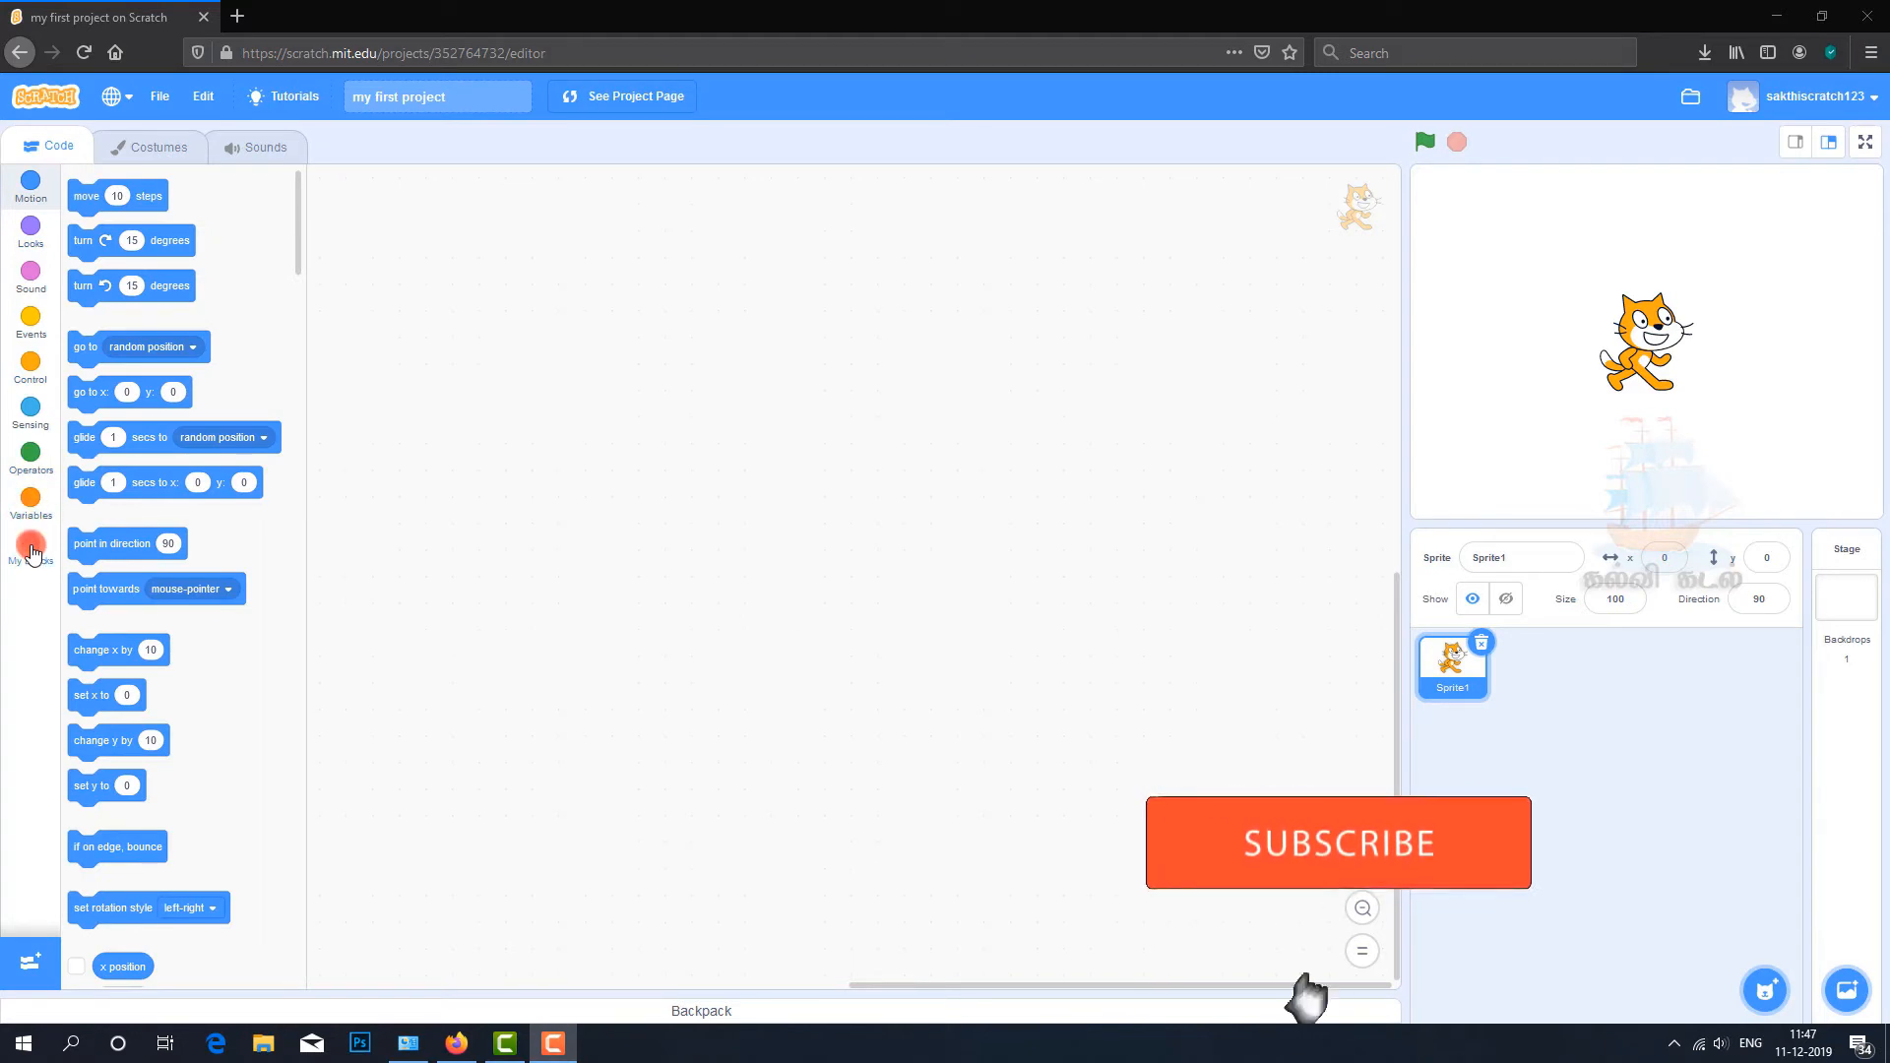
Step: Compare the cat sprite's costume1 and costume2 by switching between them, leaving costume2 selected
{"action": "left_click", "coordinate": [140, 158]}
{"action": "left_click", "coordinate": [87, 231]}
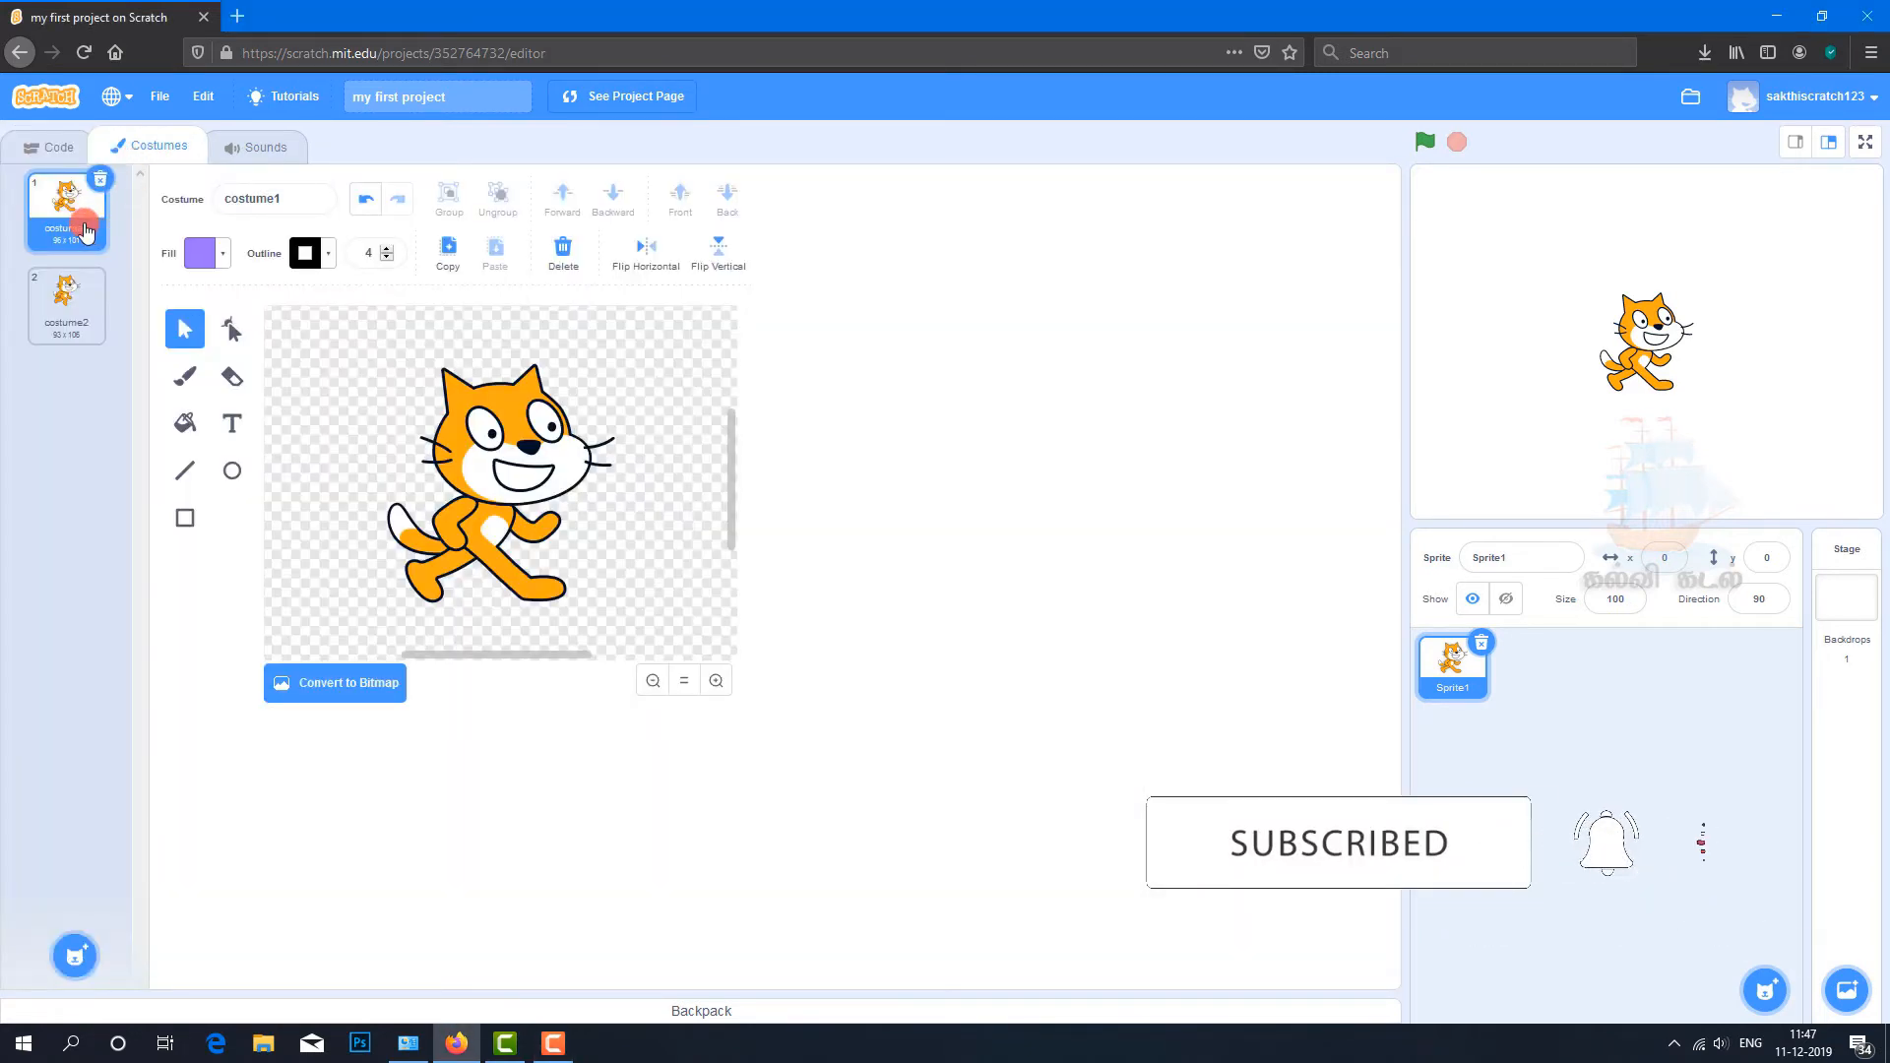
{"action": "left_click", "coordinate": [67, 305]}
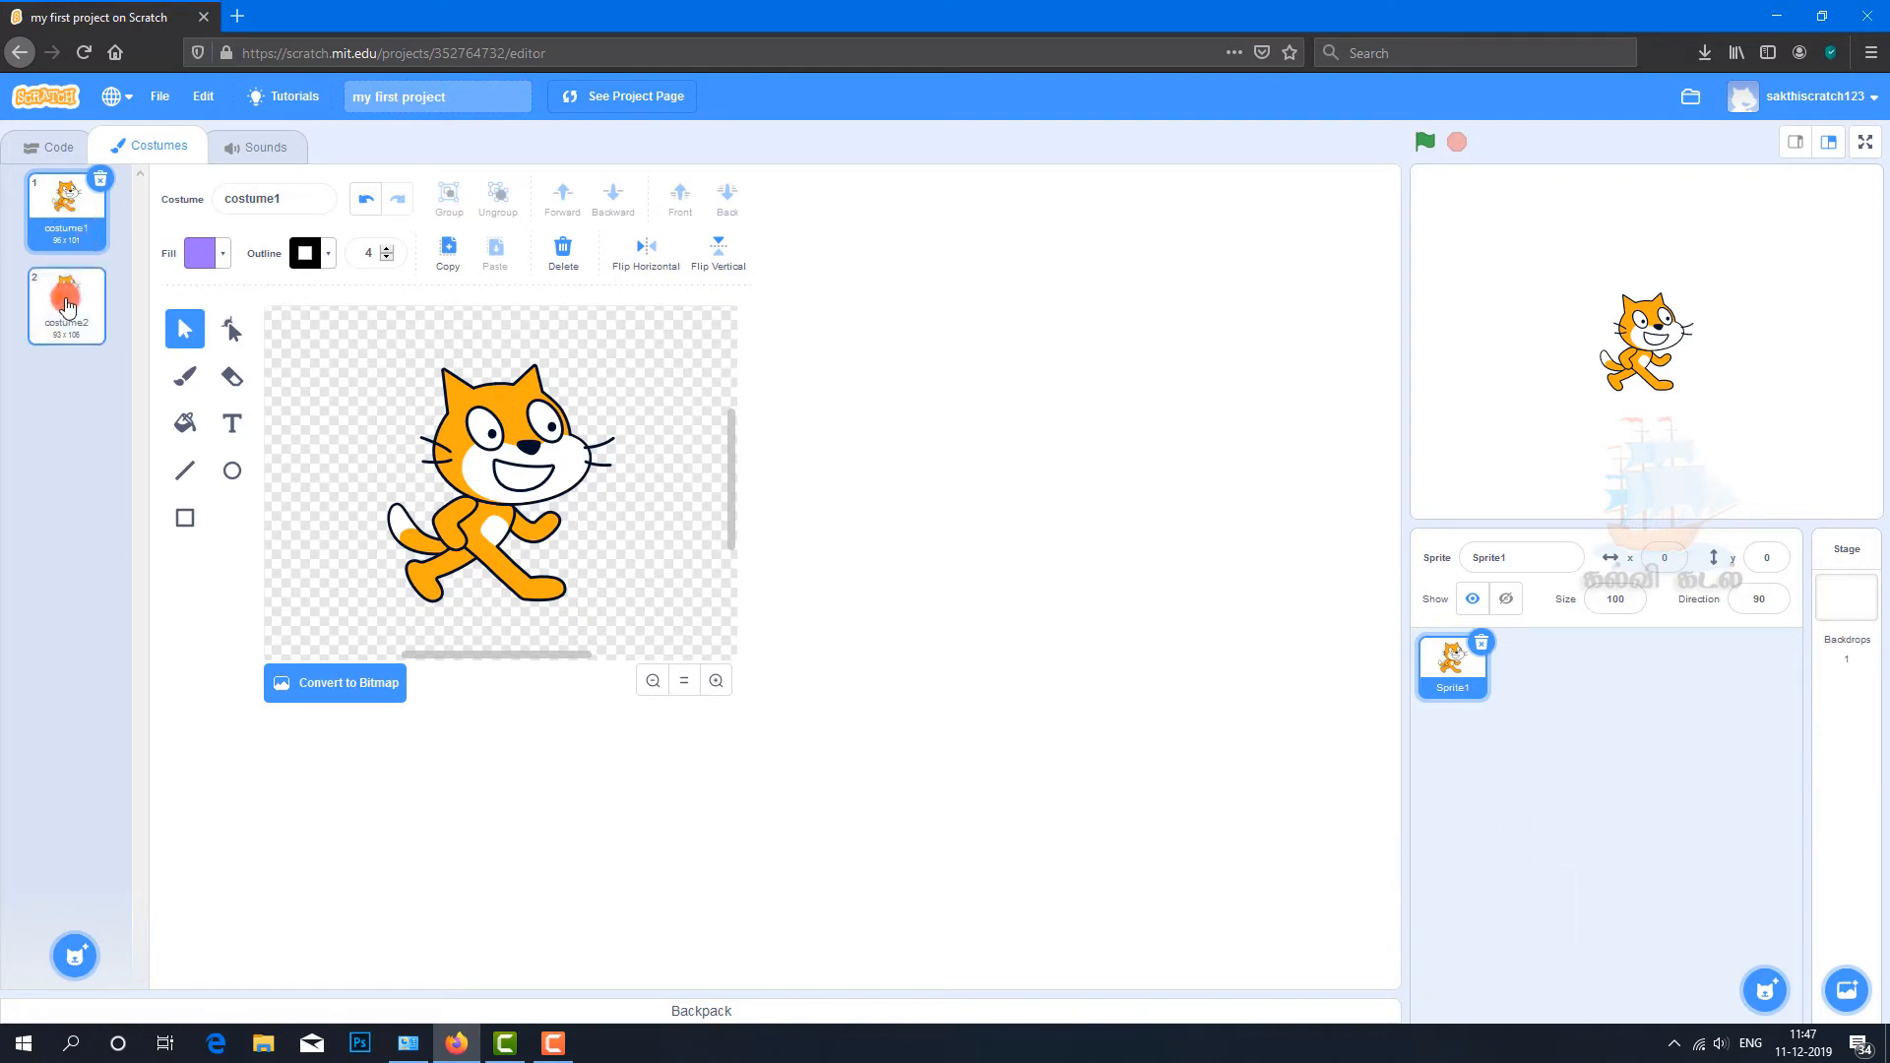
{"action": "left_click", "coordinate": [61, 228]}
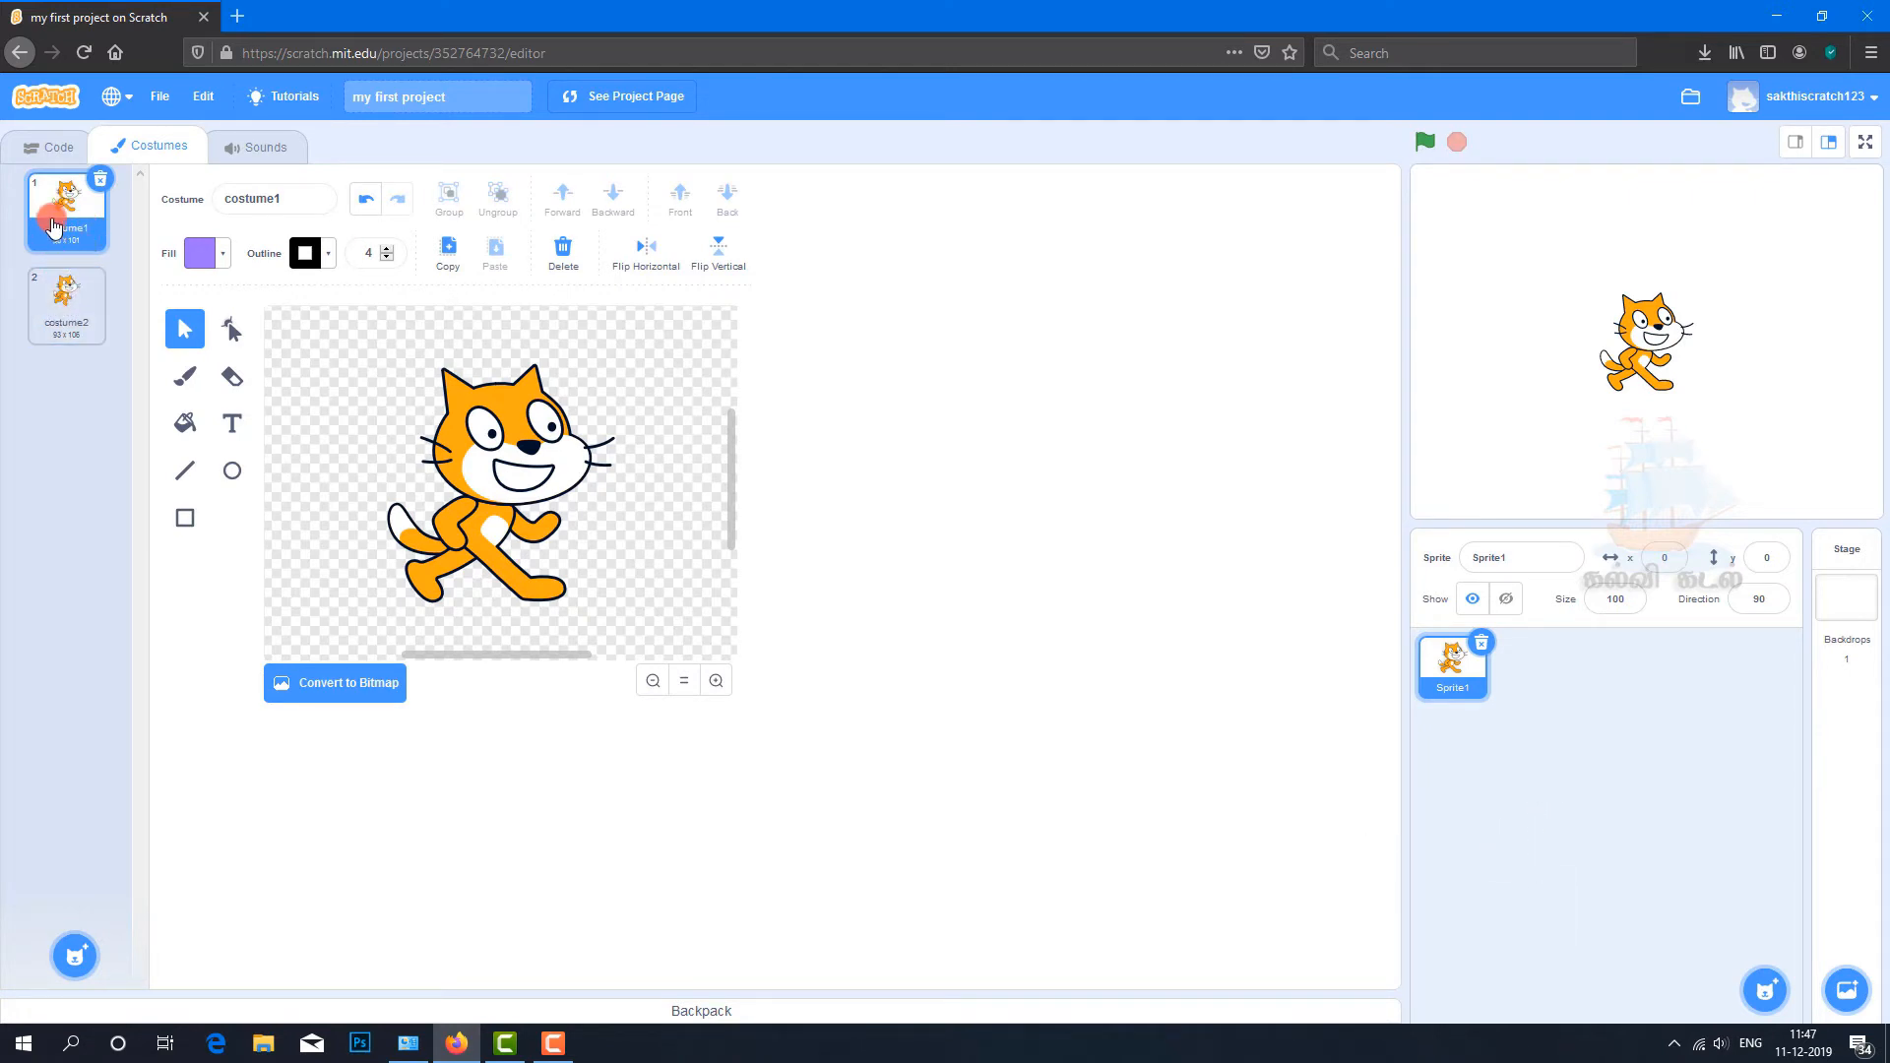
{"action": "left_click", "coordinate": [59, 311]}
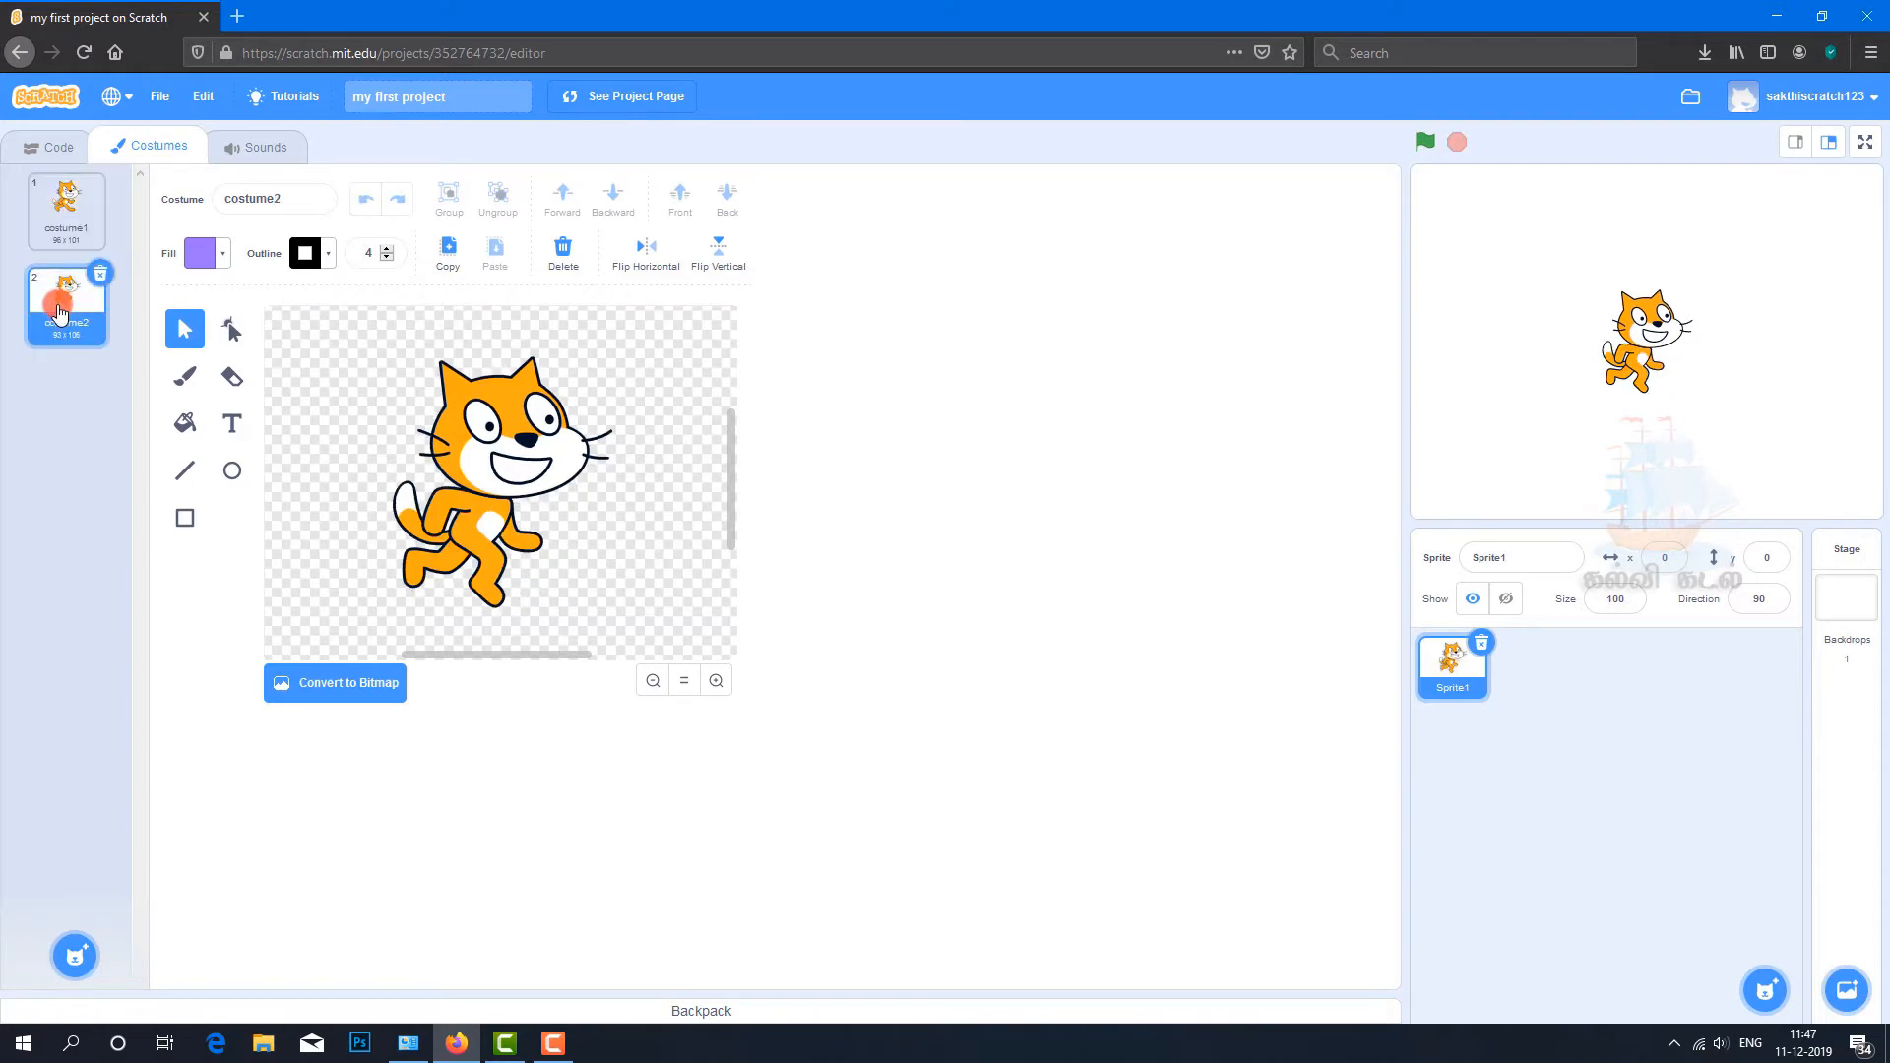
{"action": "left_click", "coordinate": [57, 222]}
{"action": "left_click", "coordinate": [70, 305]}
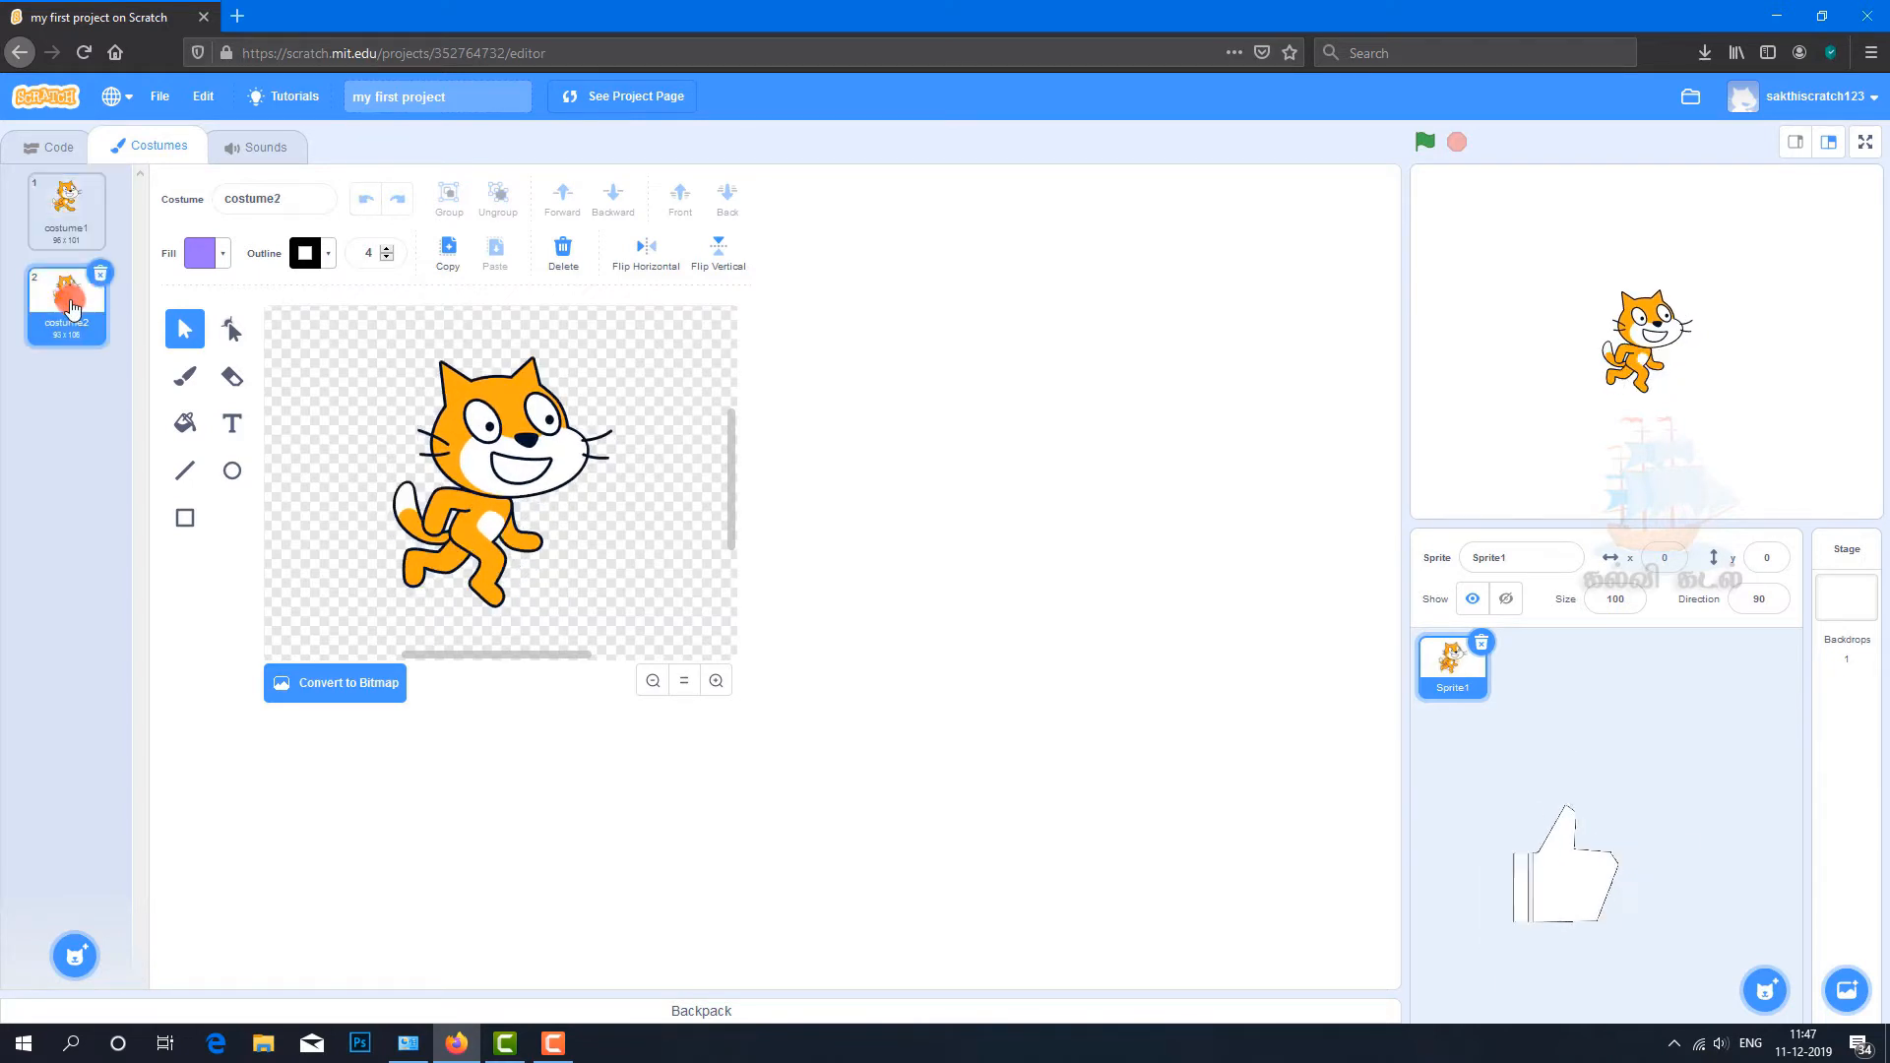
{"action": "left_click", "coordinate": [61, 212]}
{"action": "left_click", "coordinate": [350, 445]}
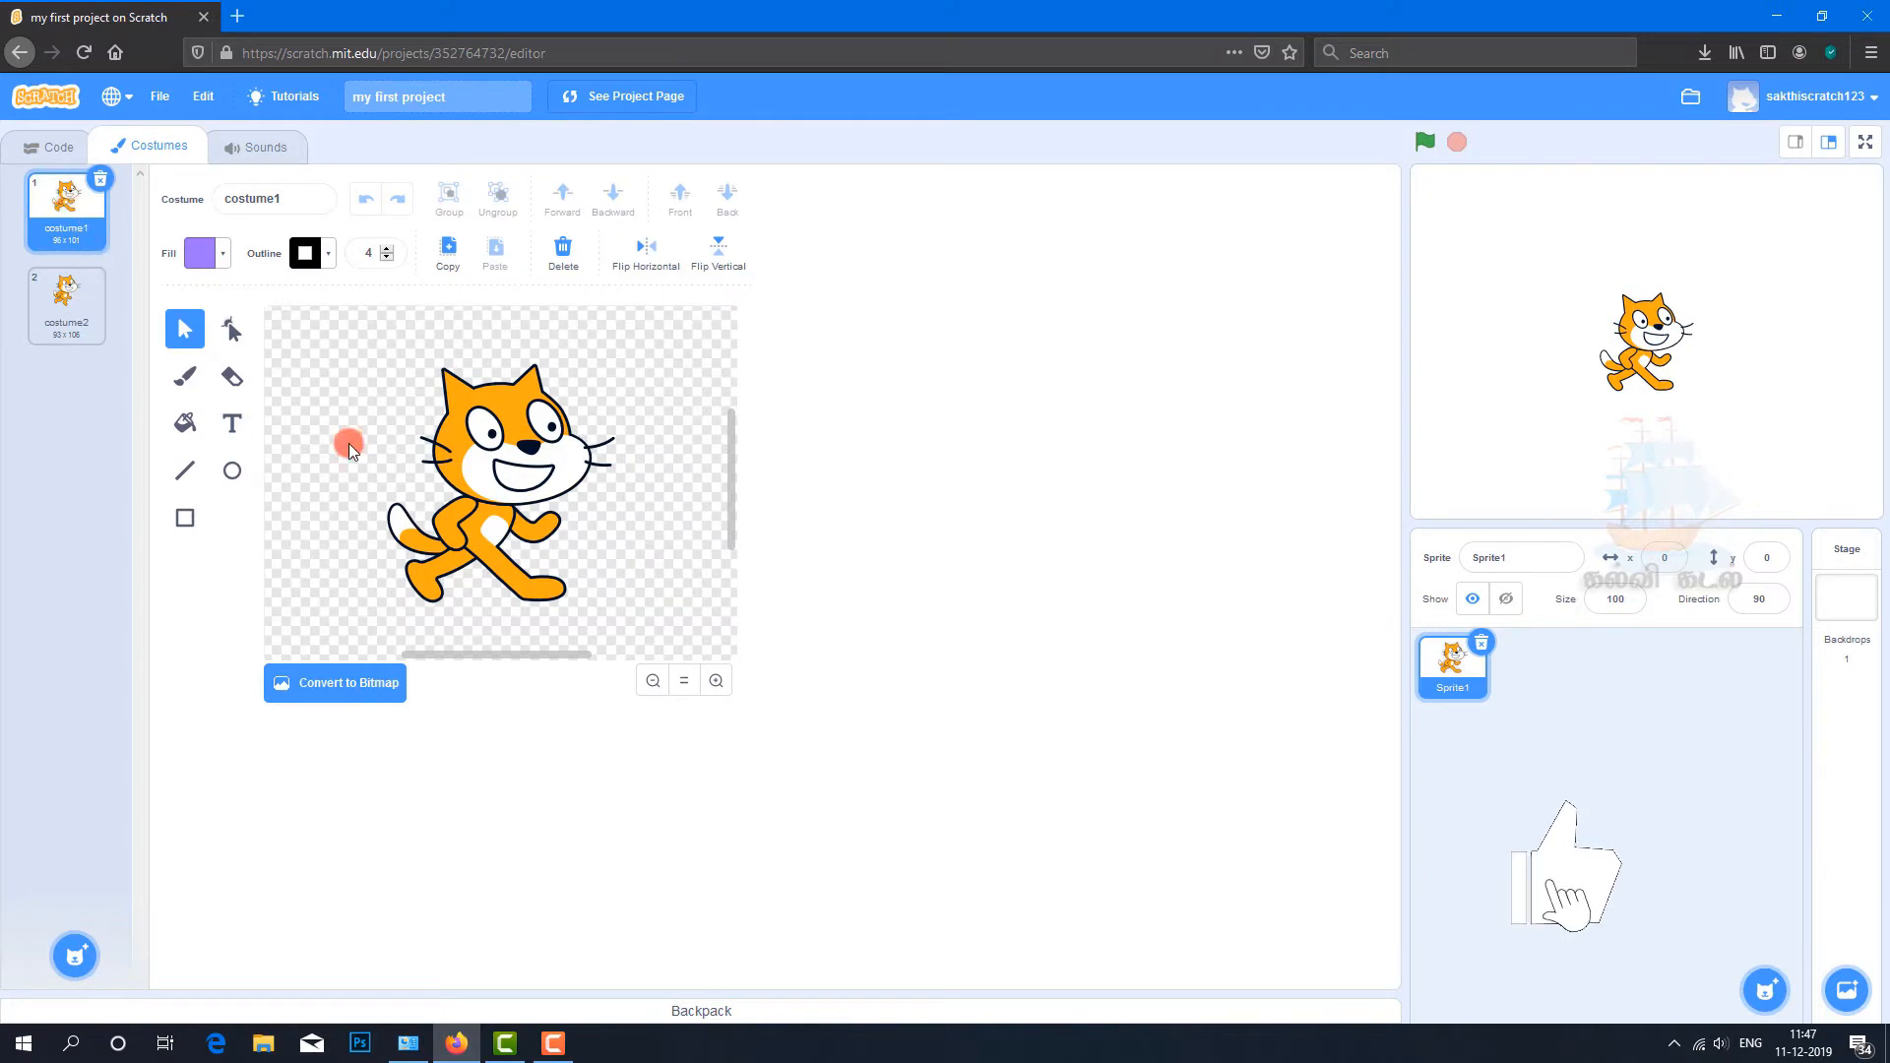
{"action": "left_click", "coordinate": [79, 317]}
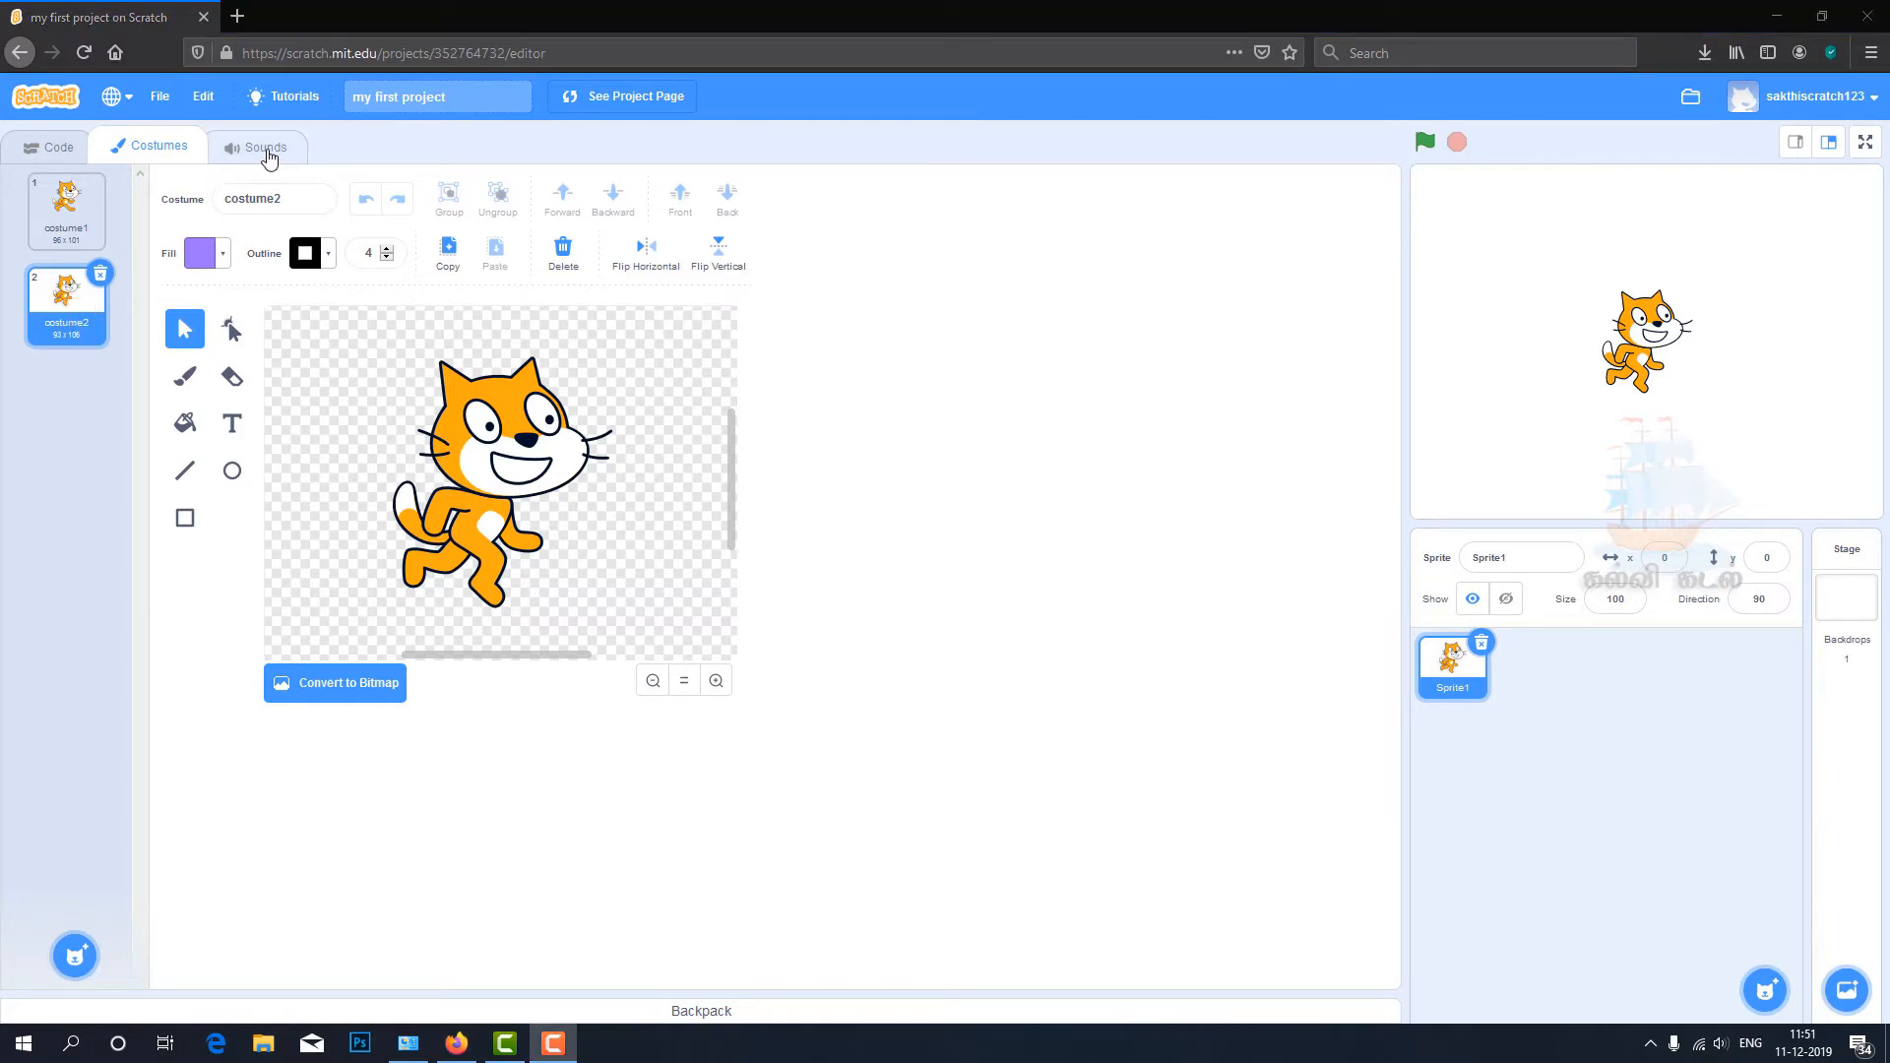
Step: Open the cat sprite's sounds and play the Meow sound
{"action": "left_click", "coordinate": [268, 158]}
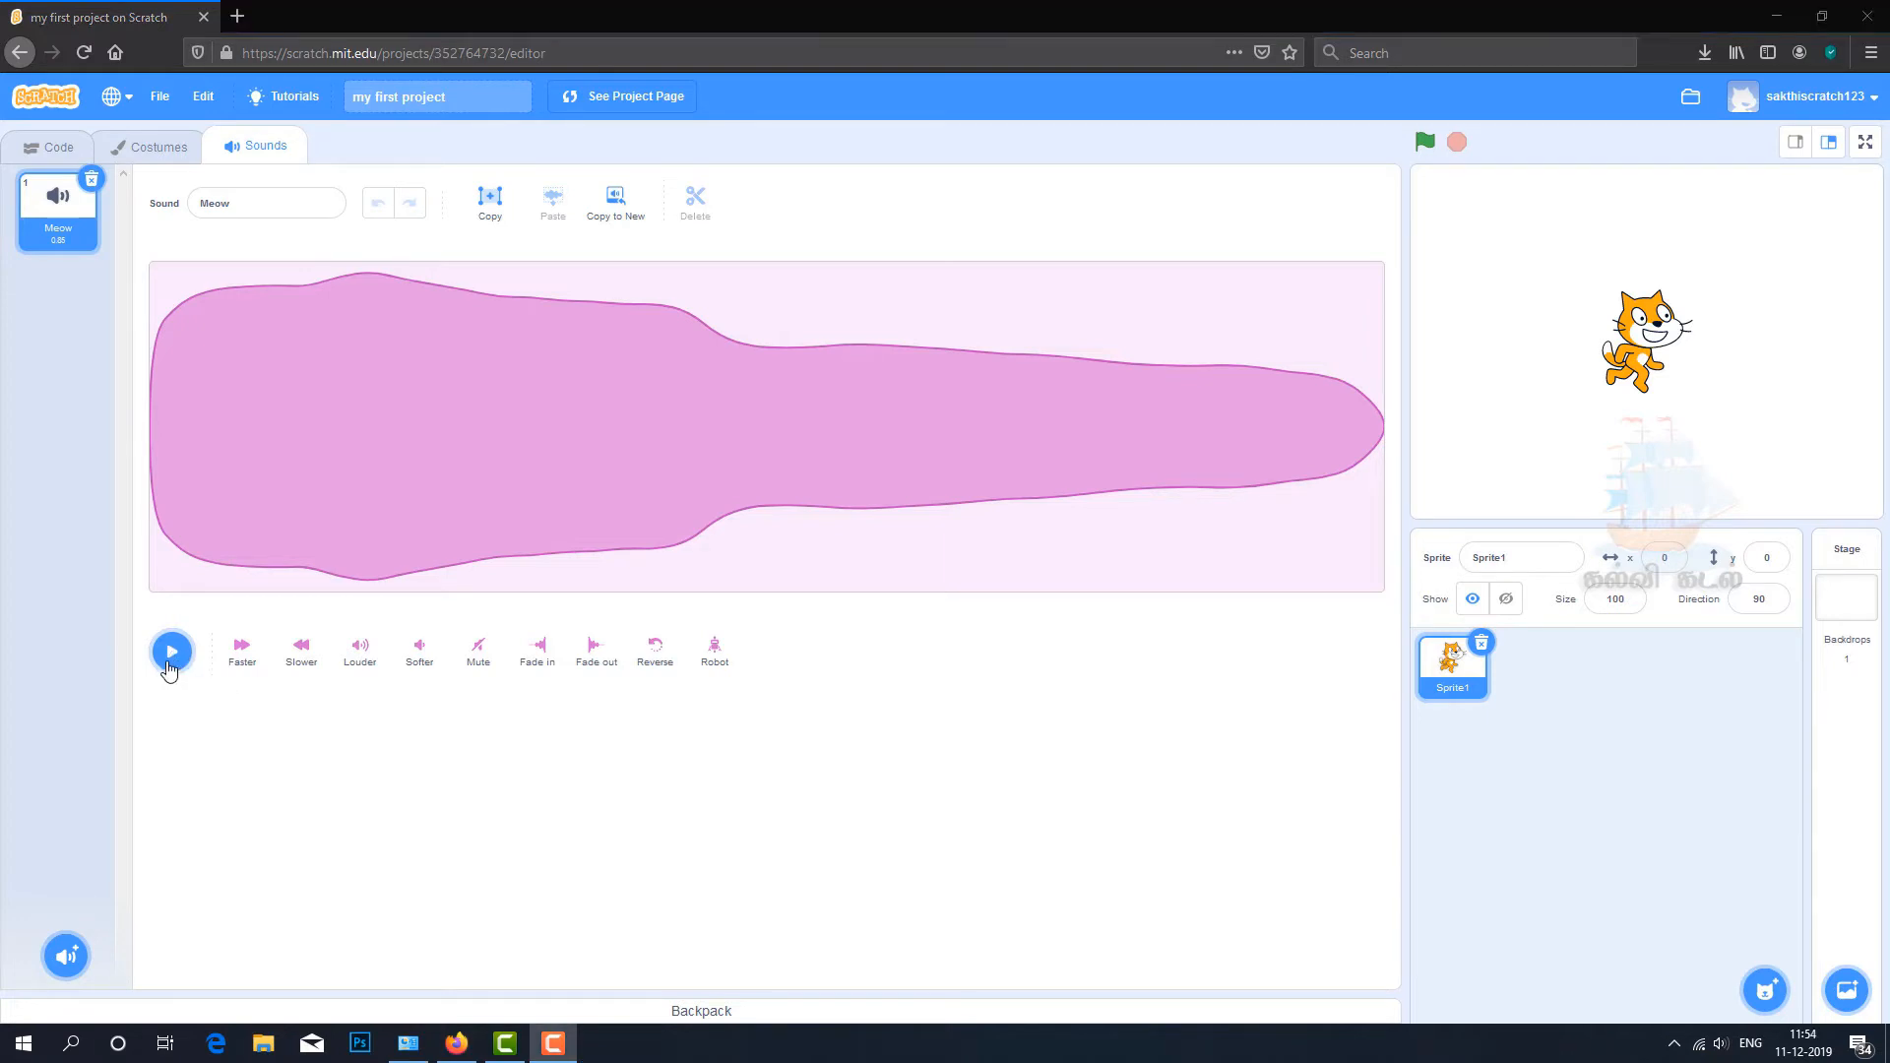
{"action": "left_click", "coordinate": [171, 665]}
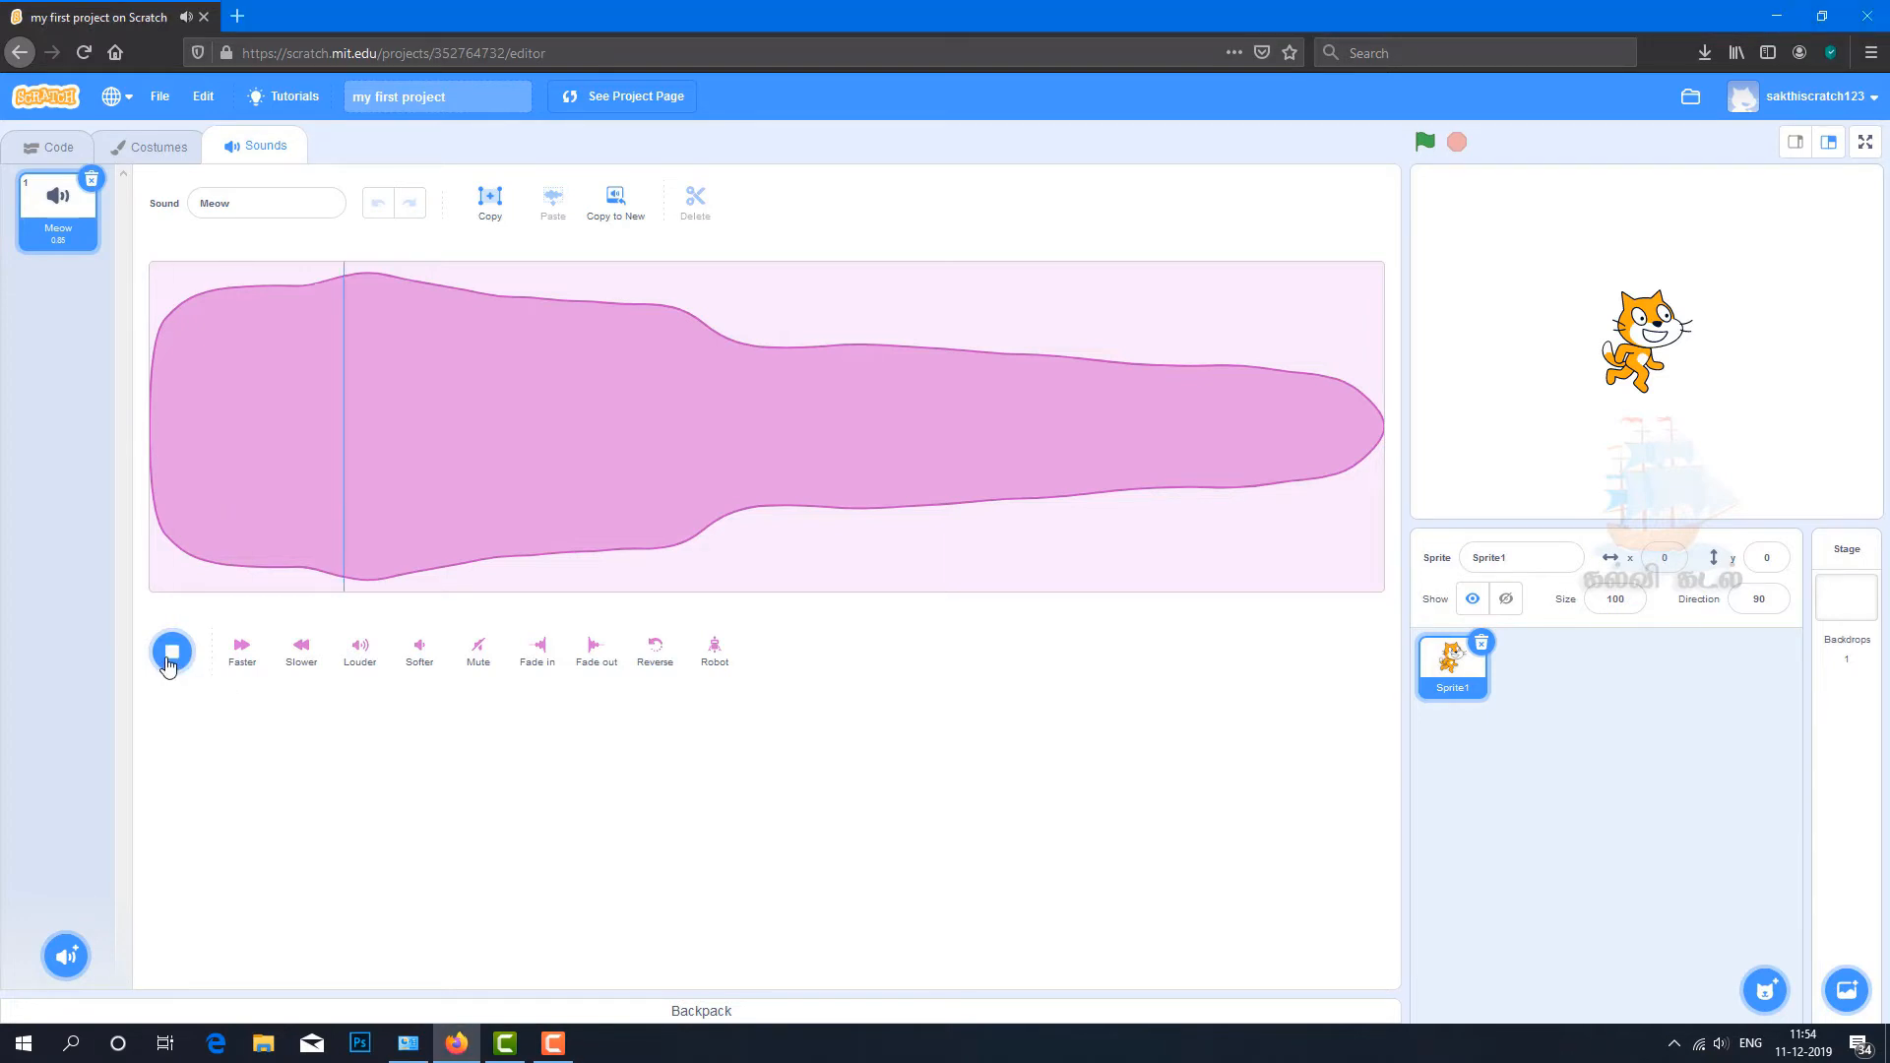
{"action": "left_click", "coordinate": [172, 666]}
{"action": "left_click", "coordinate": [172, 654]}
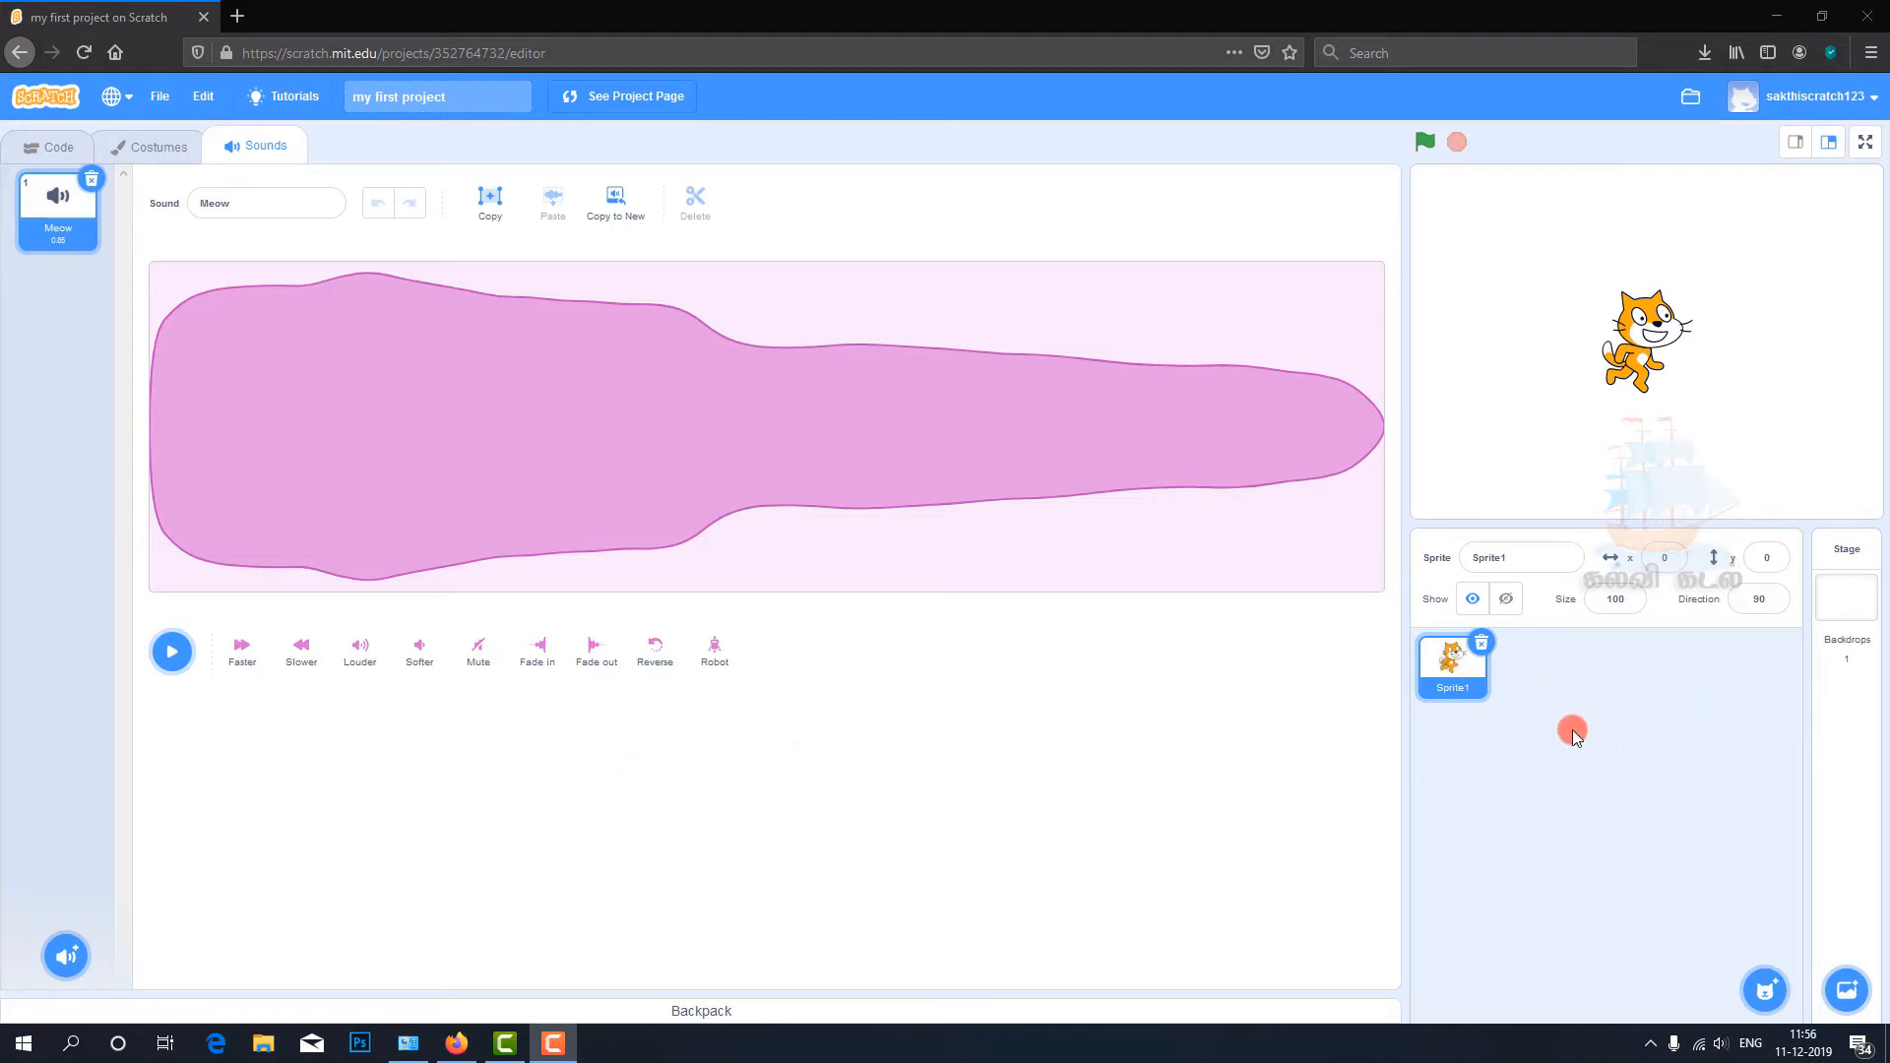
Step: Open the cat sprite's code blocks and run the "move 10 steps" block three times
{"action": "left_click", "coordinate": [52, 151]}
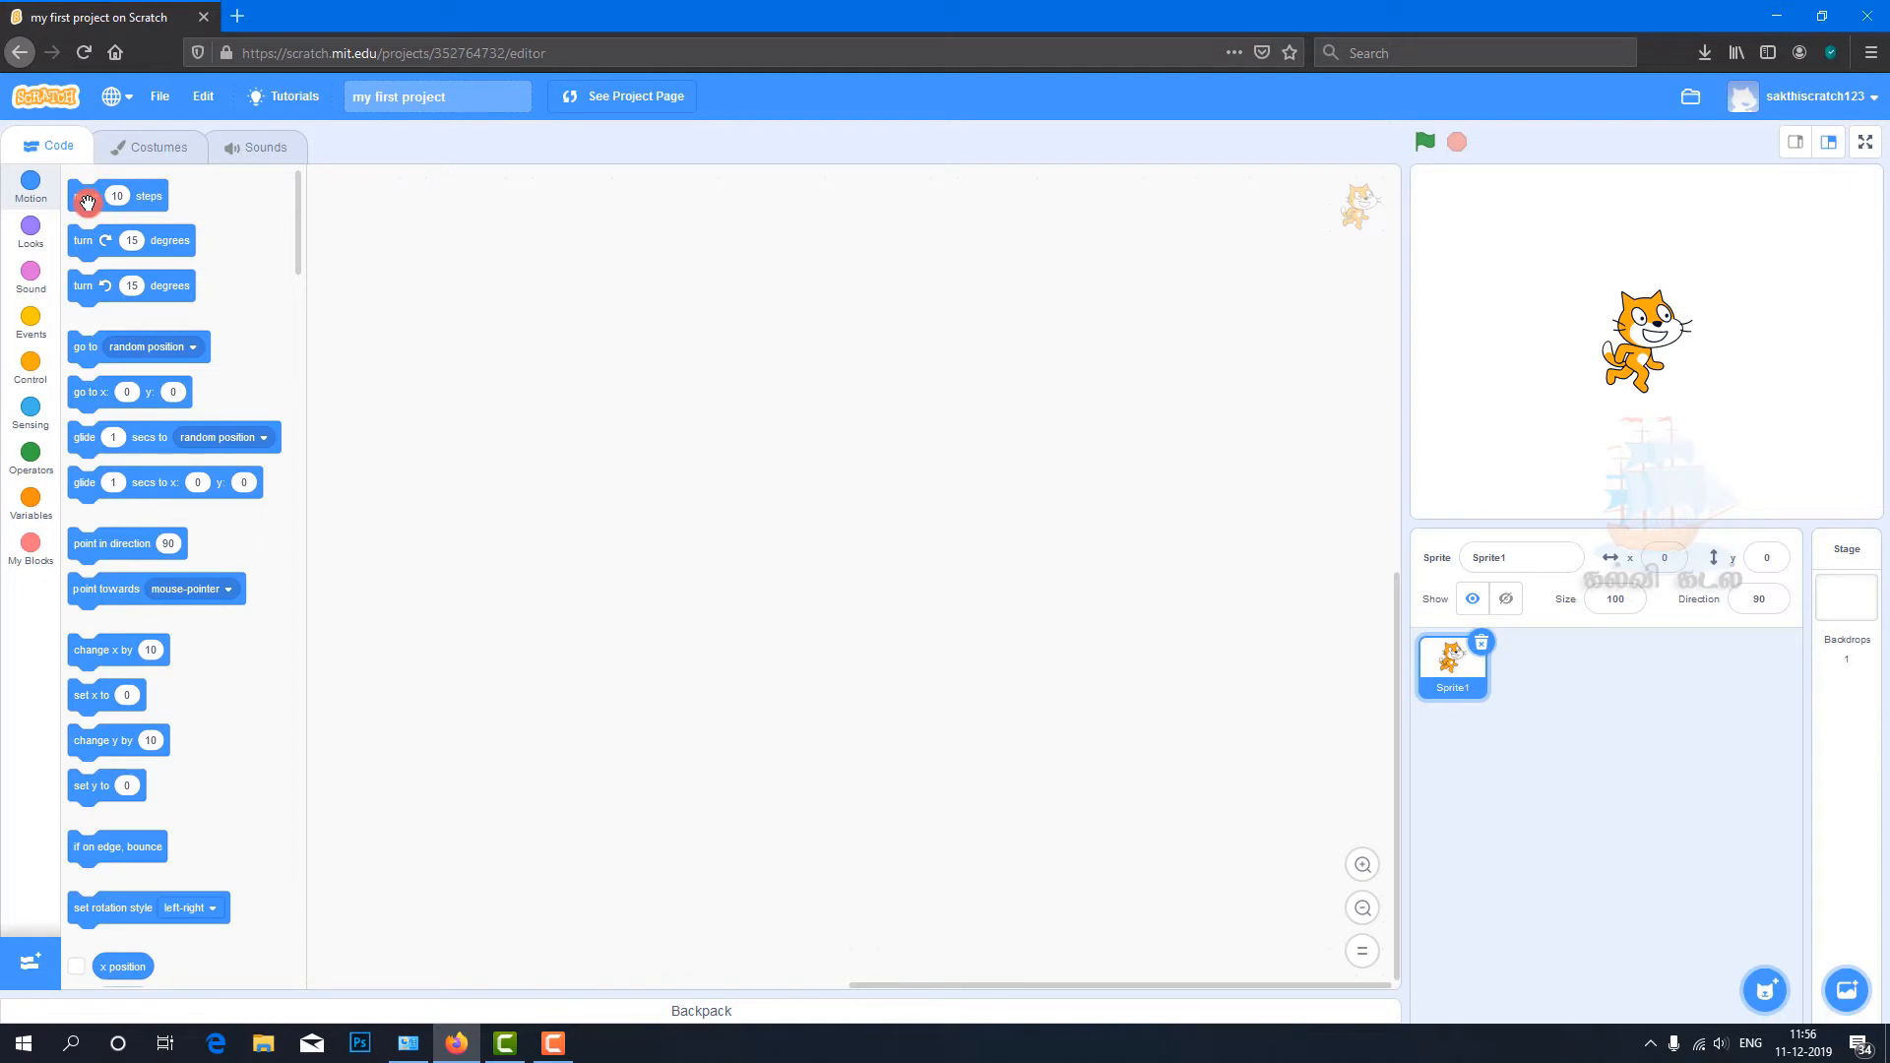
{"action": "left_click", "coordinate": [88, 203]}
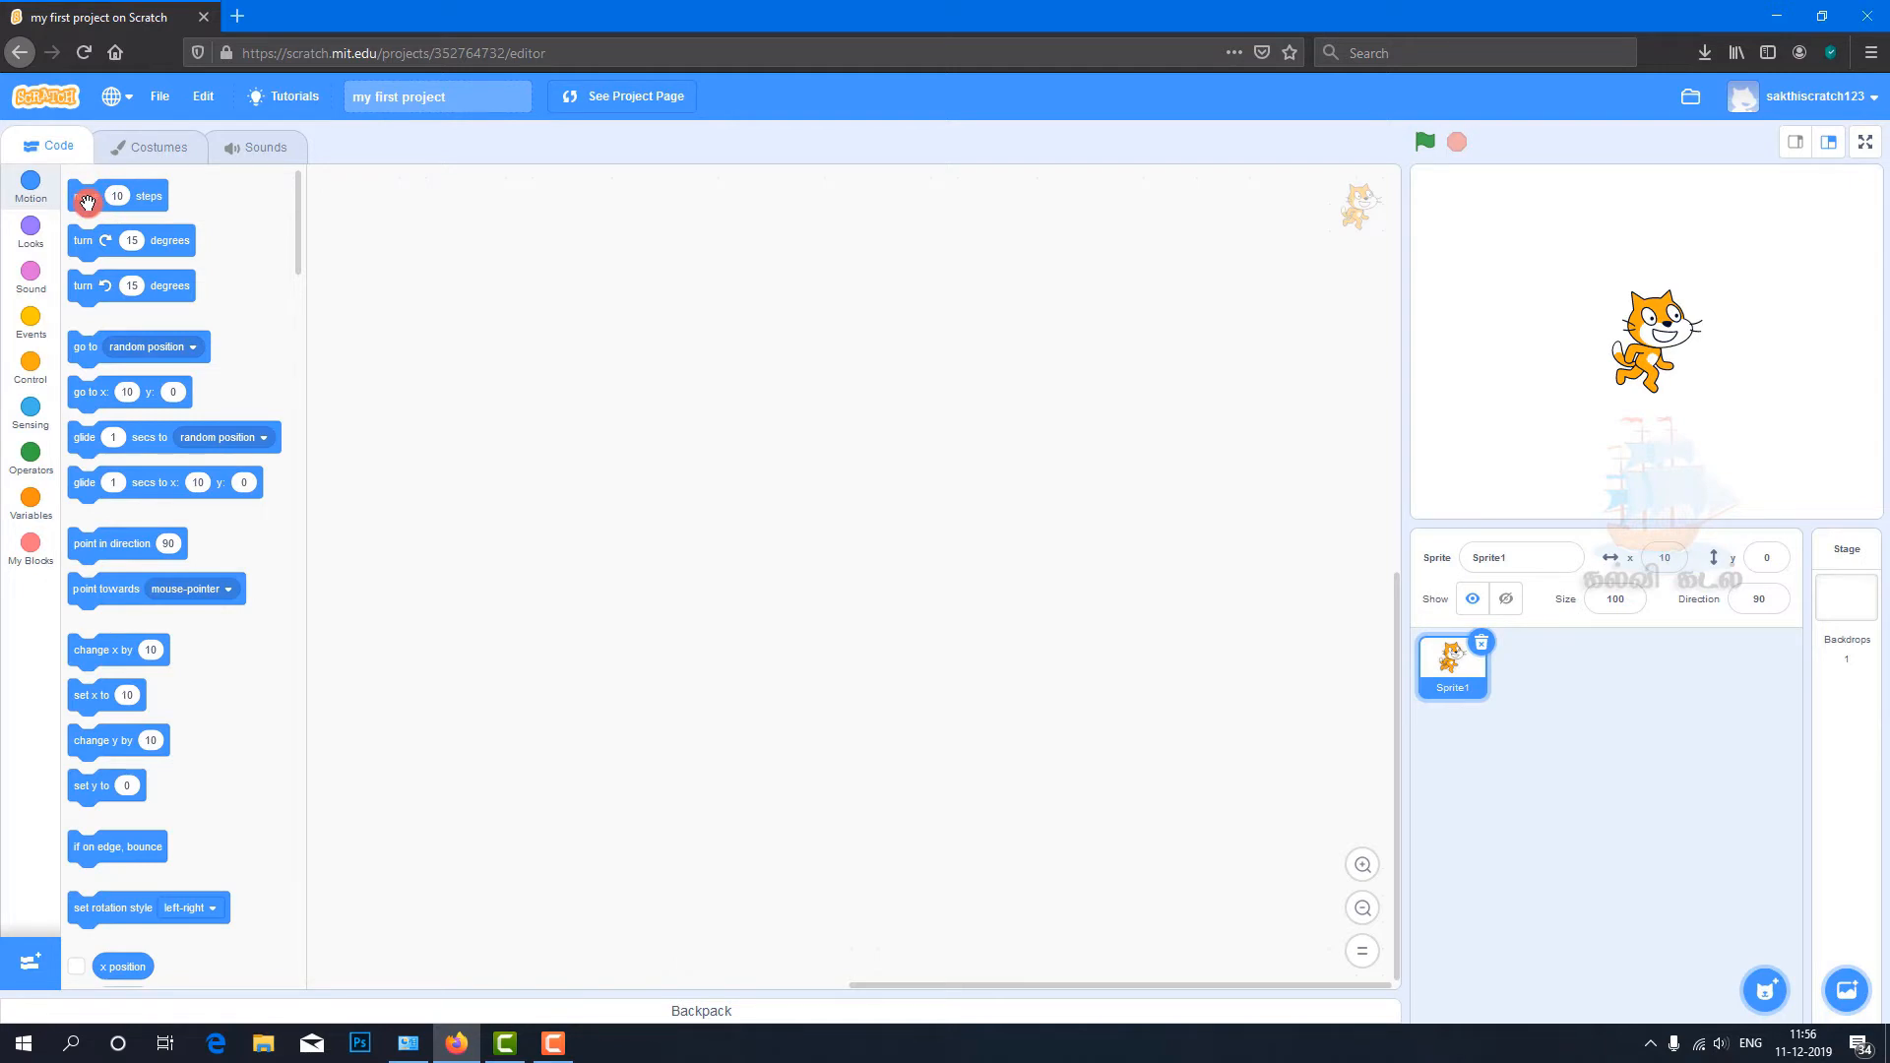
{"action": "left_click", "coordinate": [87, 203]}
{"action": "left_click", "coordinate": [88, 203]}
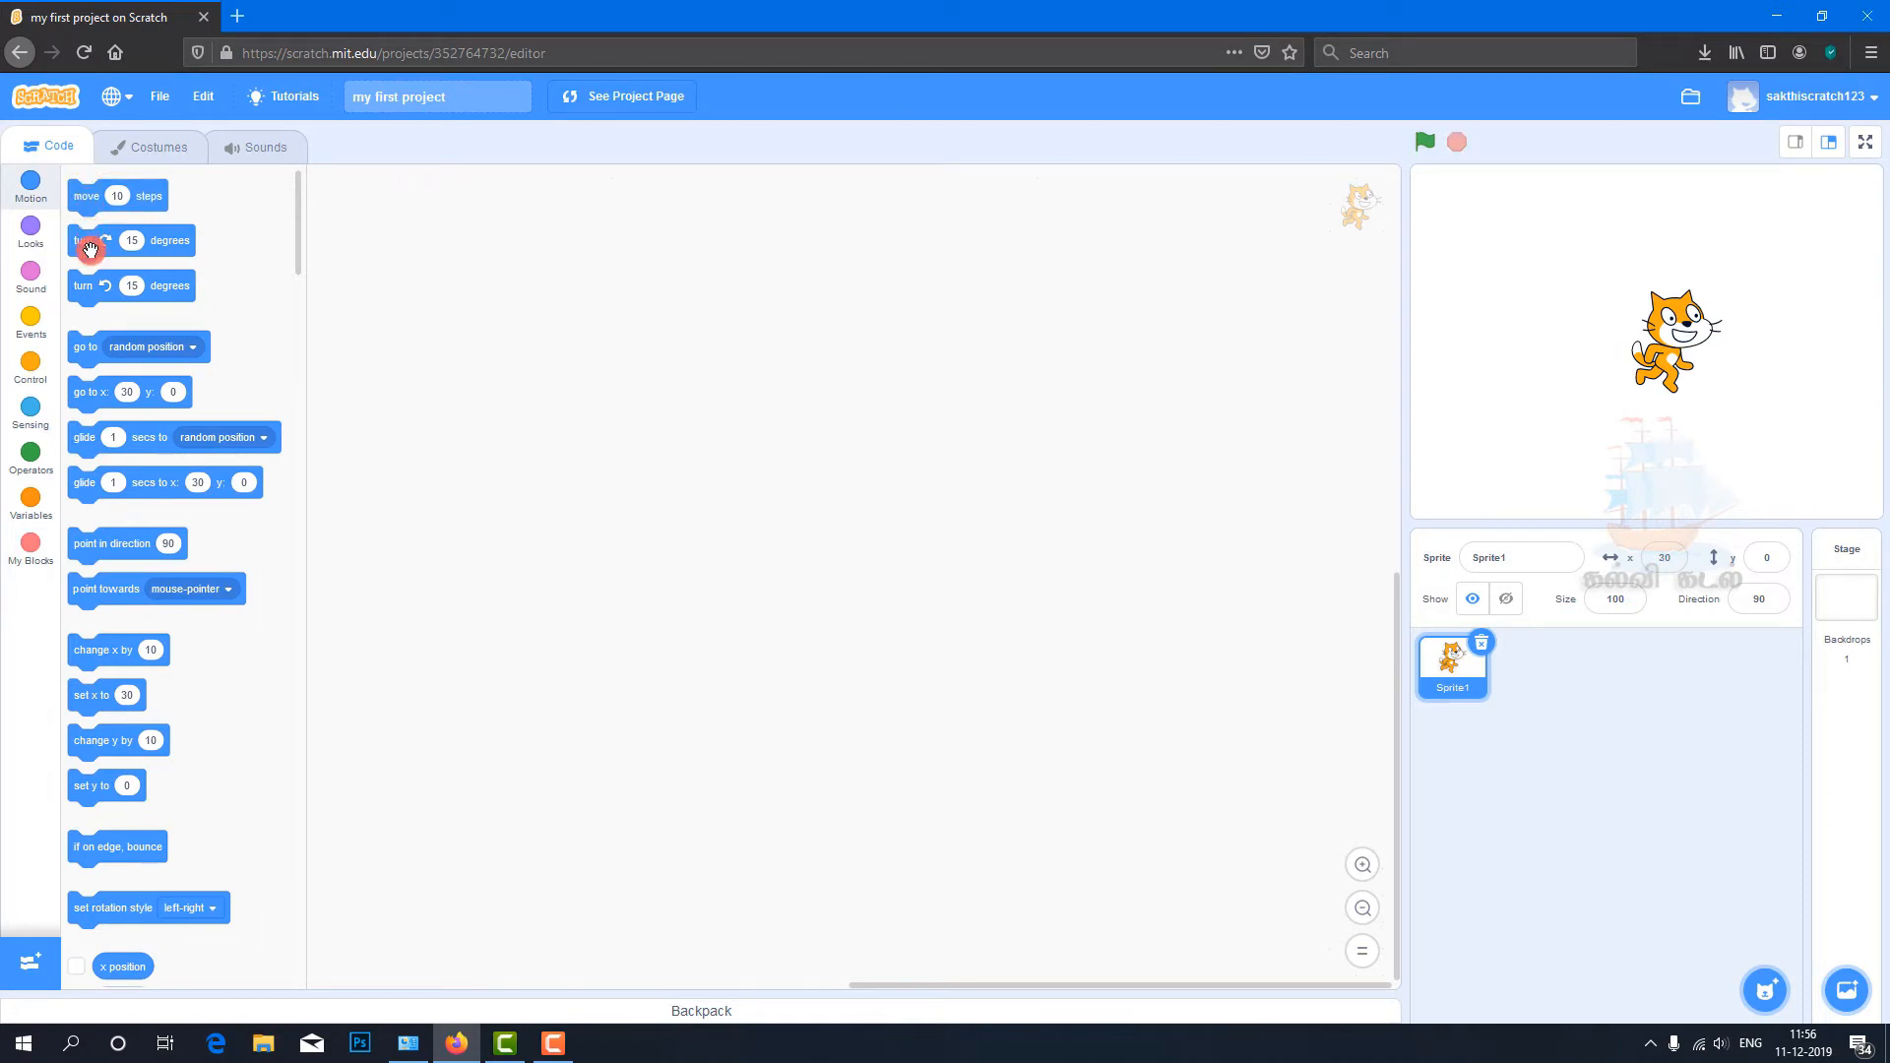
Step: Run the clockwise "turn 15 degrees" block repeatedly to rotate the cat until it is upside down
{"action": "left_click", "coordinate": [89, 249]}
{"action": "left_click", "coordinate": [90, 249]}
{"action": "left_click", "coordinate": [90, 249]}
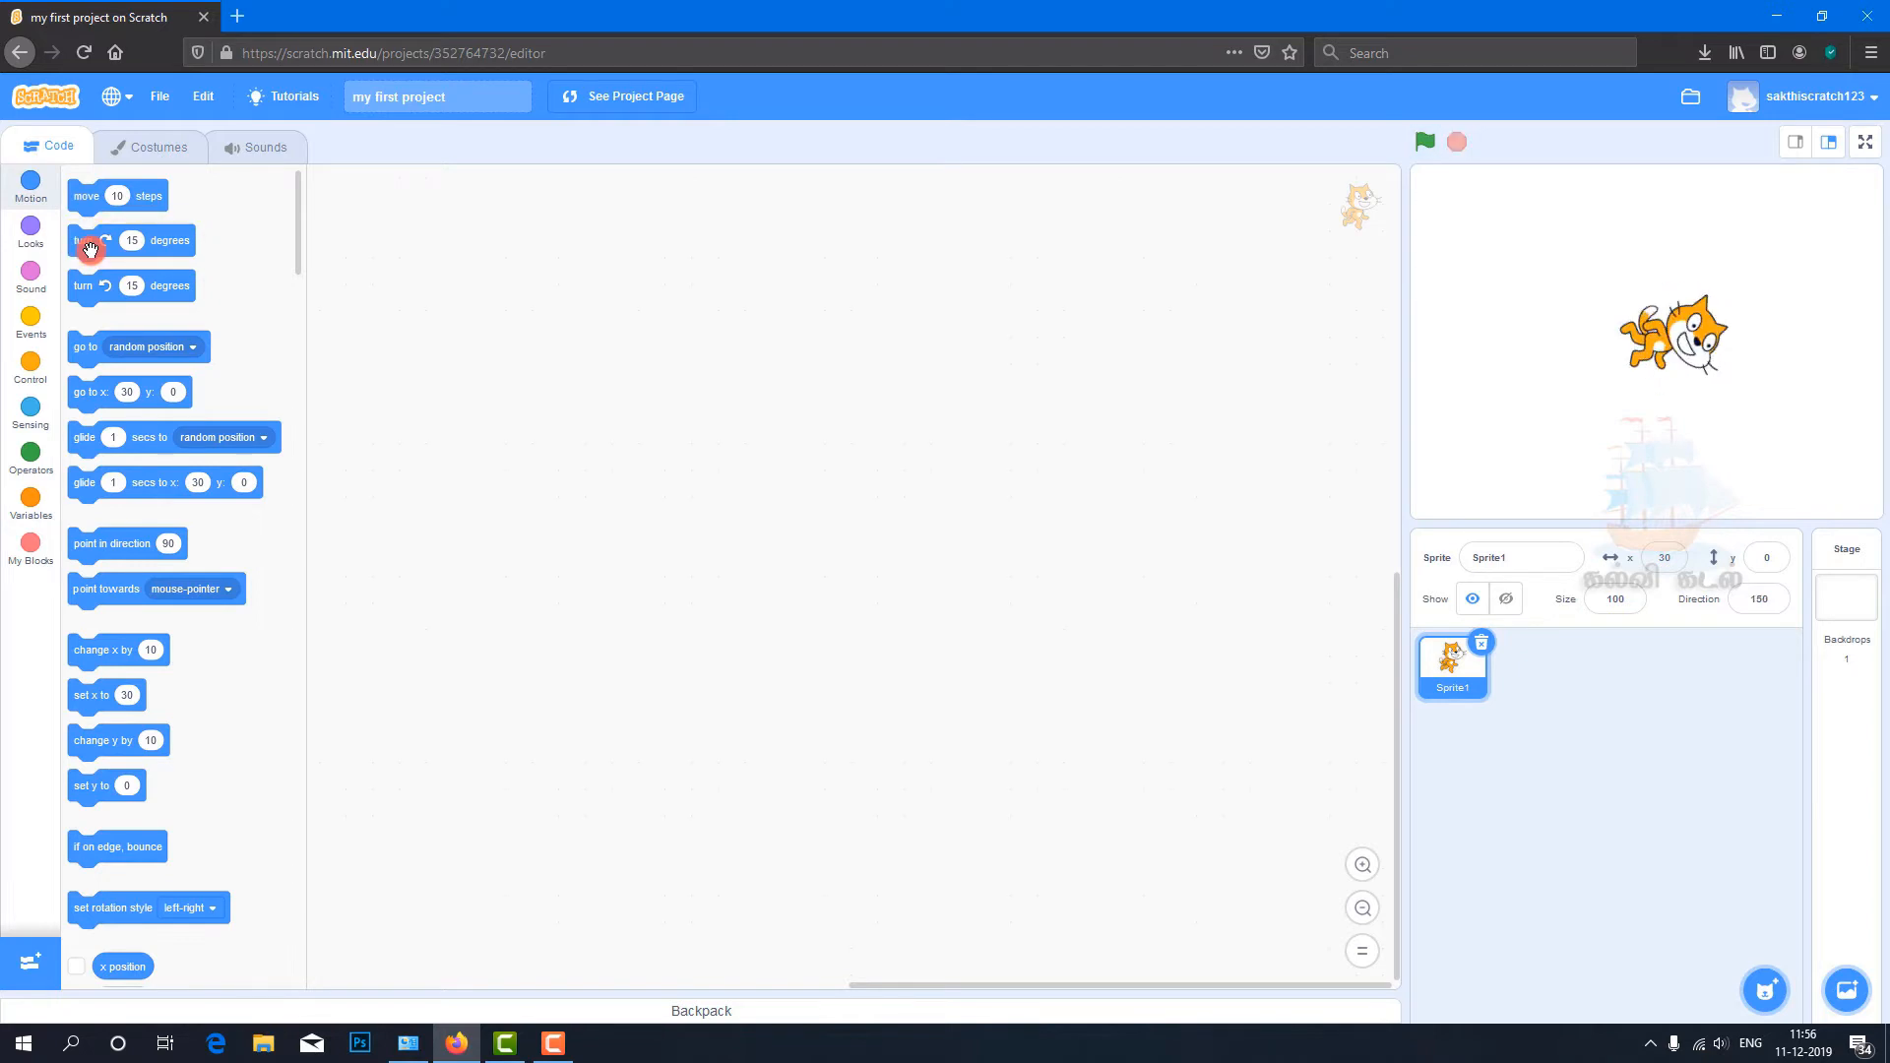
{"action": "left_click", "coordinate": [90, 249]}
{"action": "left_click", "coordinate": [90, 250]}
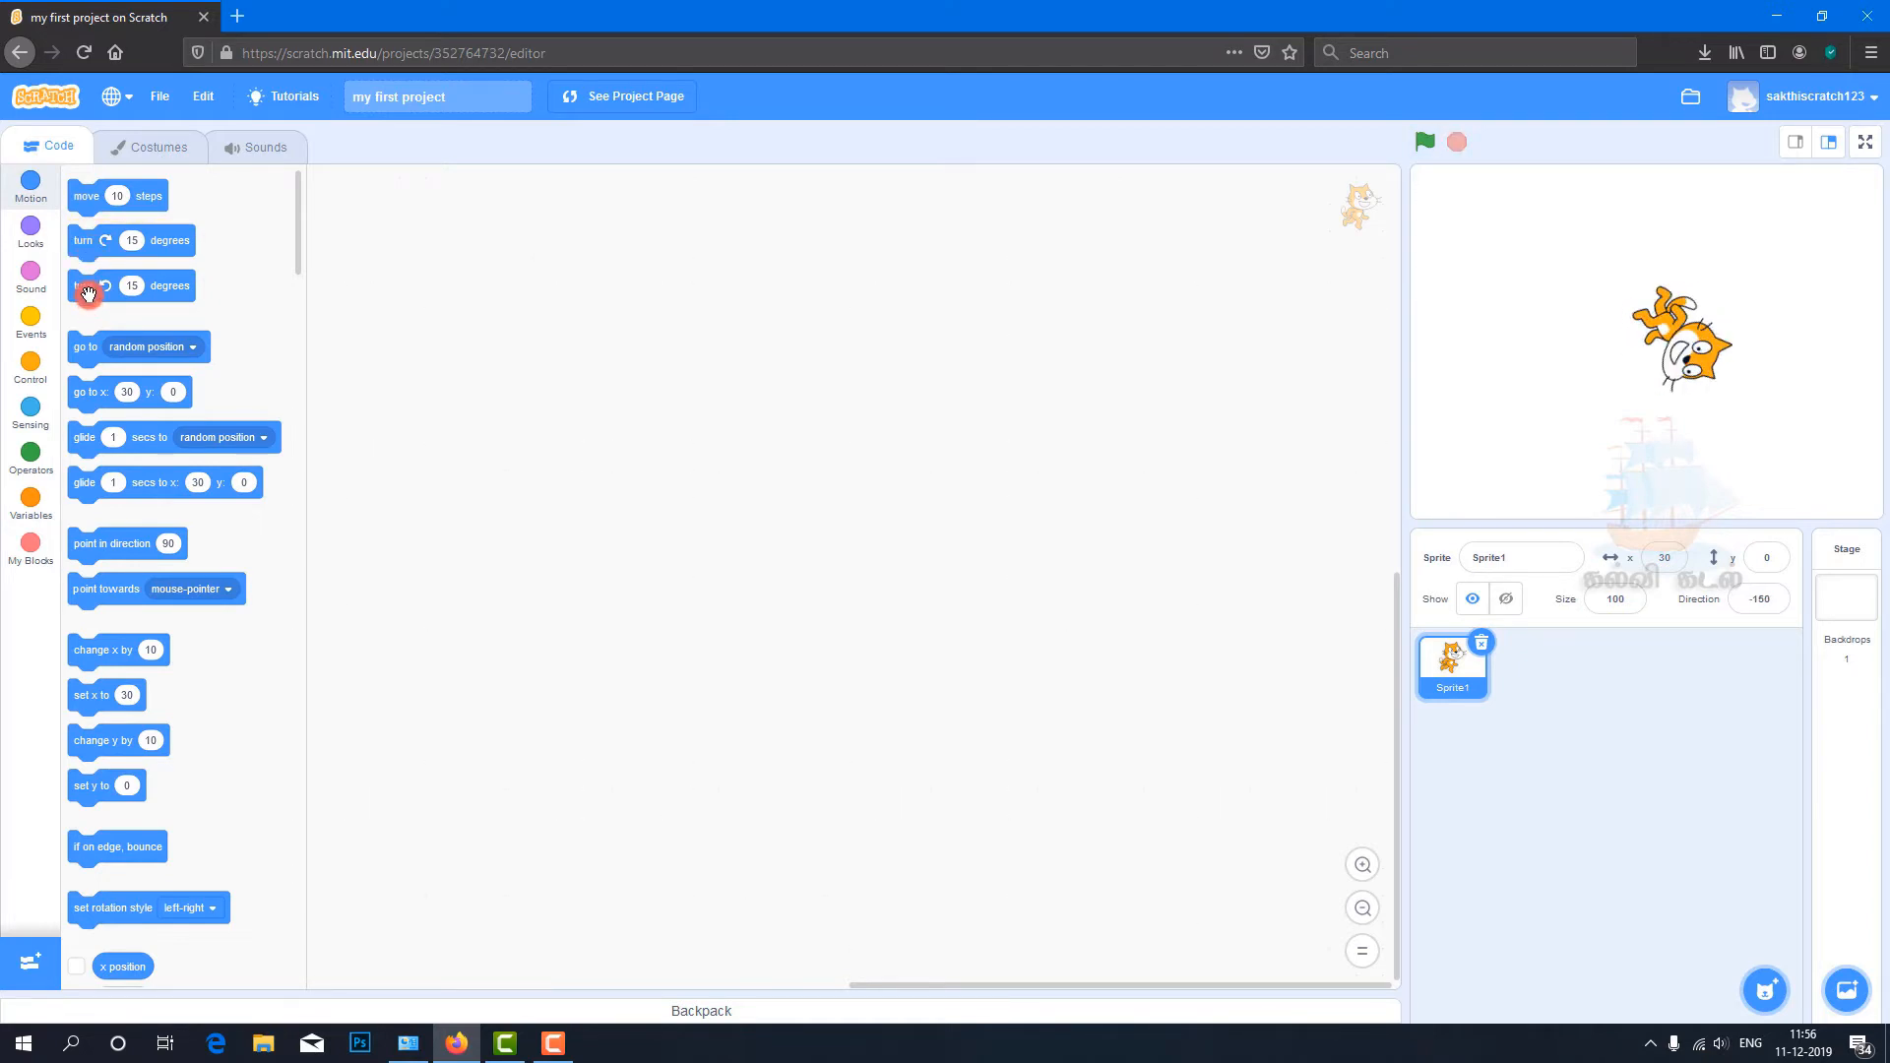
Step: Run the counterclockwise "turn 15 degrees" block repeatedly to rotate the cat back to nearly upright
{"action": "left_click", "coordinate": [87, 293]}
{"action": "left_click", "coordinate": [88, 293]}
{"action": "left_click", "coordinate": [87, 293]}
{"action": "left_click", "coordinate": [87, 293]}
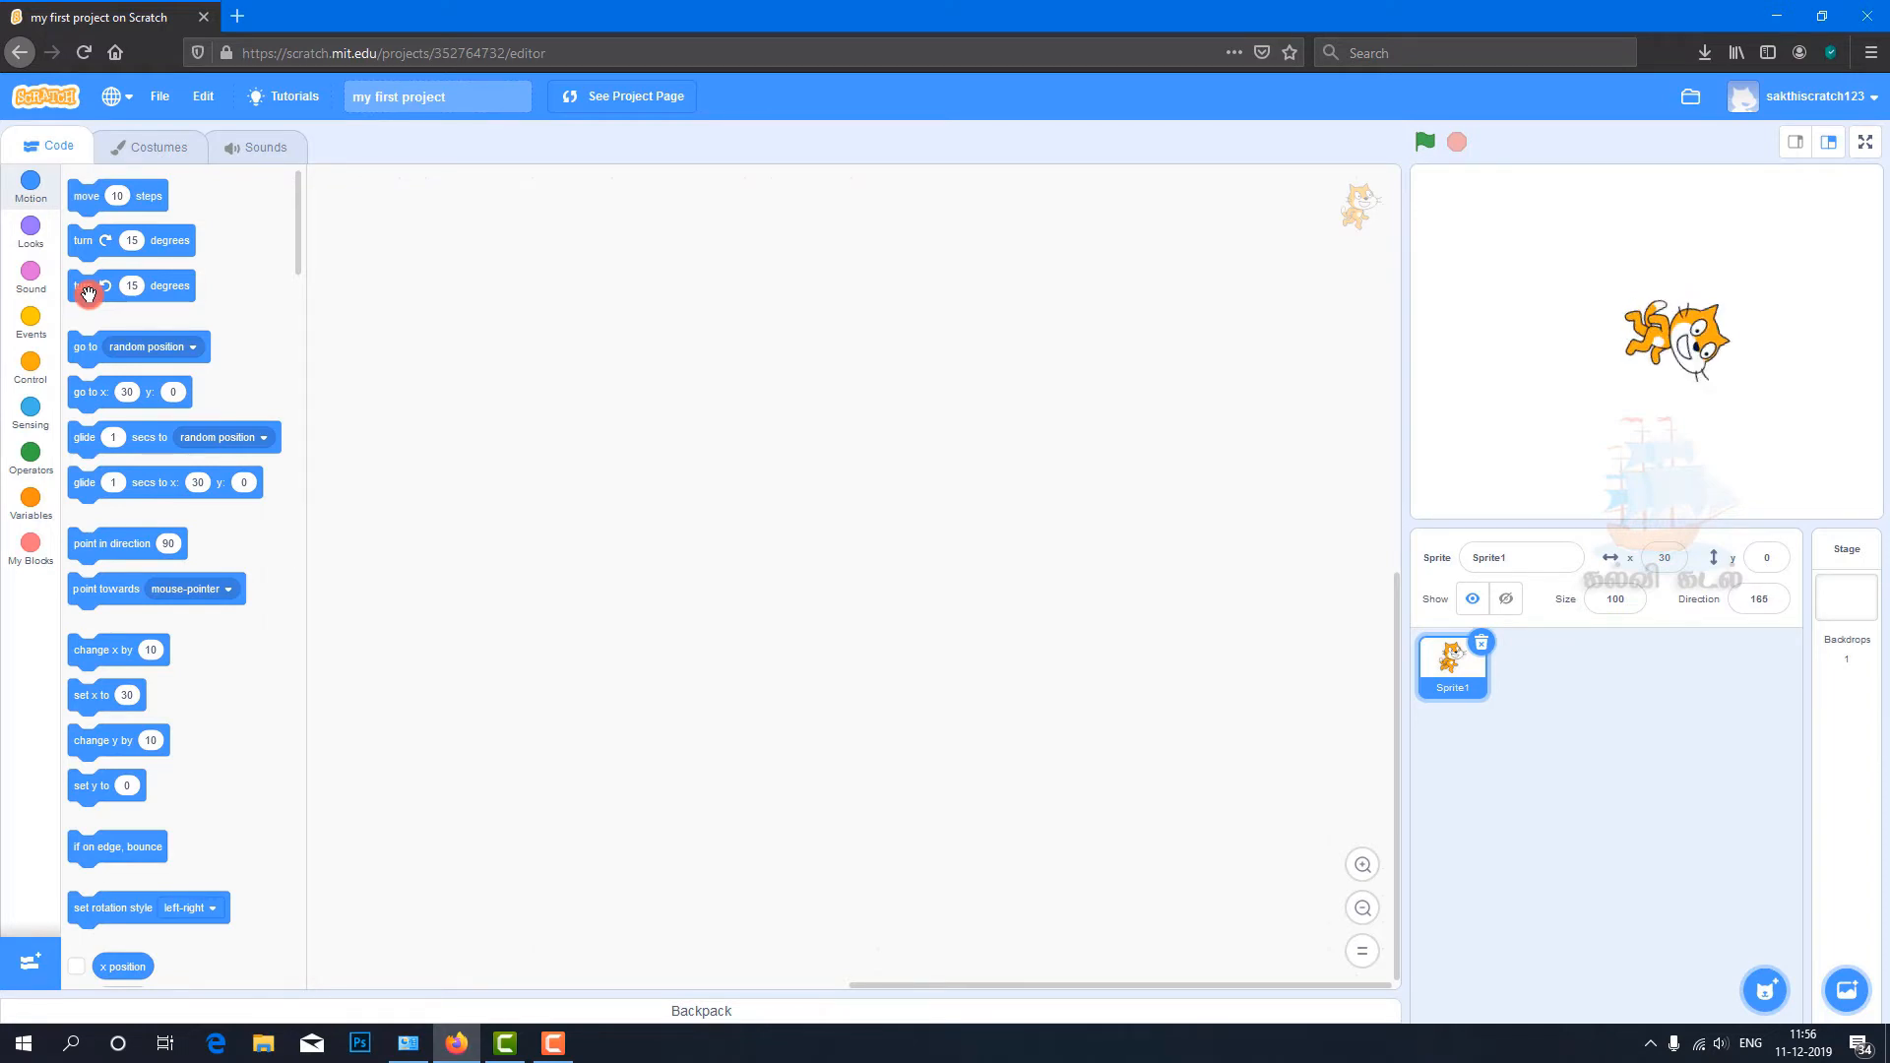
{"action": "left_click", "coordinate": [88, 294]}
{"action": "left_click", "coordinate": [87, 293]}
{"action": "left_click", "coordinate": [87, 293]}
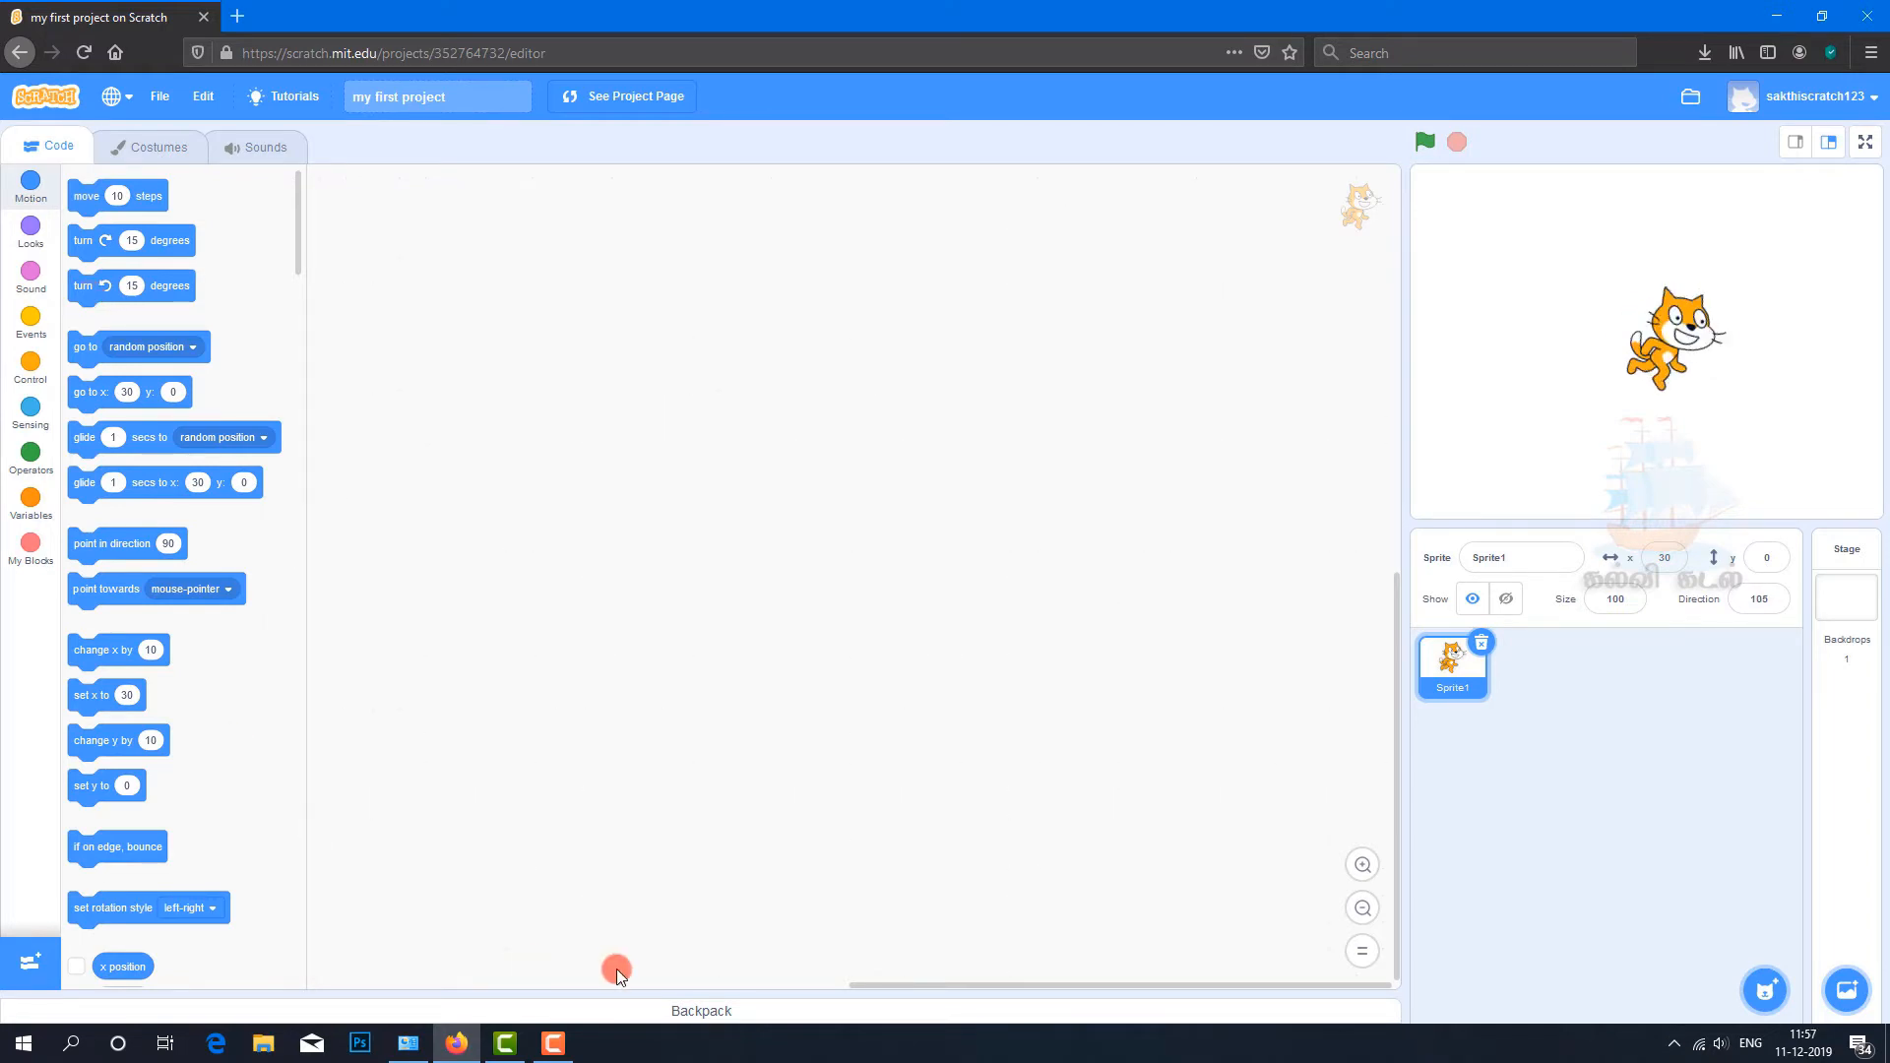
Step: Examine the Backpack's contents, collapsing it once and leaving it expanded
{"action": "left_click", "coordinate": [717, 1014]}
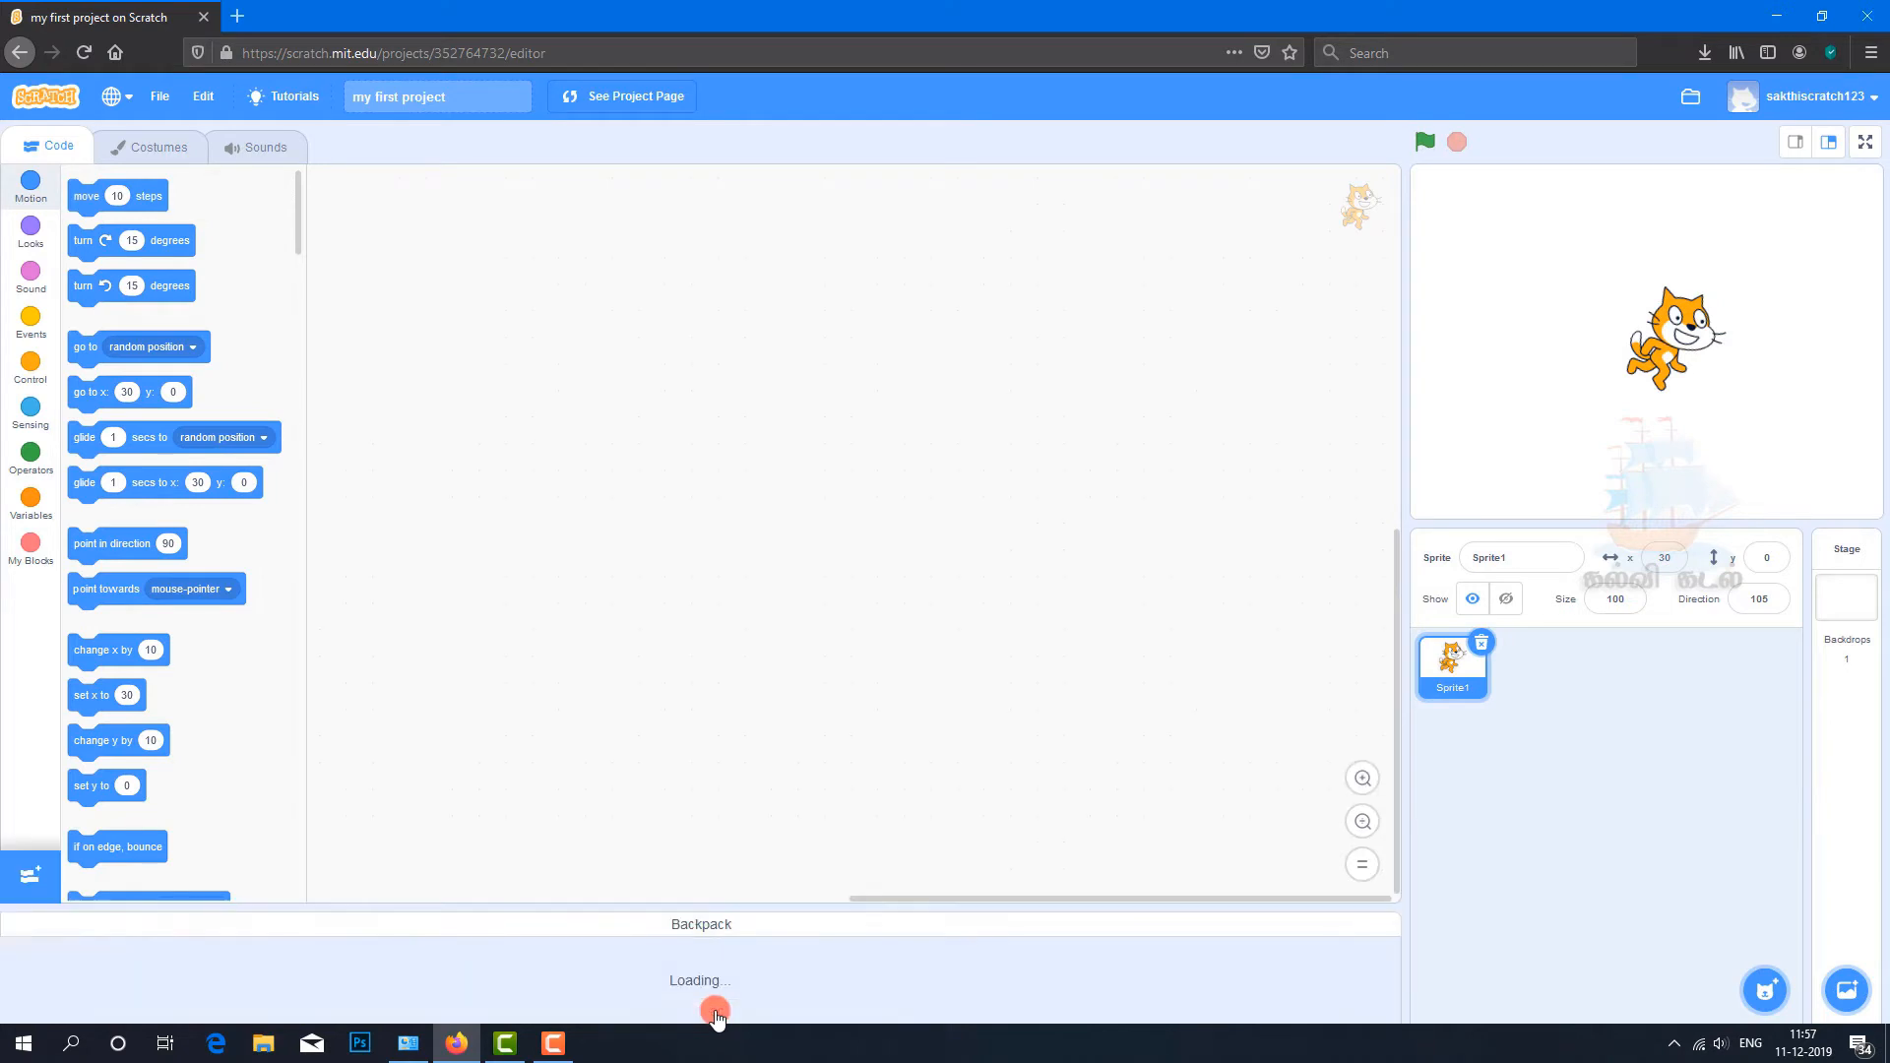
{"action": "left_click", "coordinate": [707, 929]}
{"action": "left_click", "coordinate": [706, 1013]}
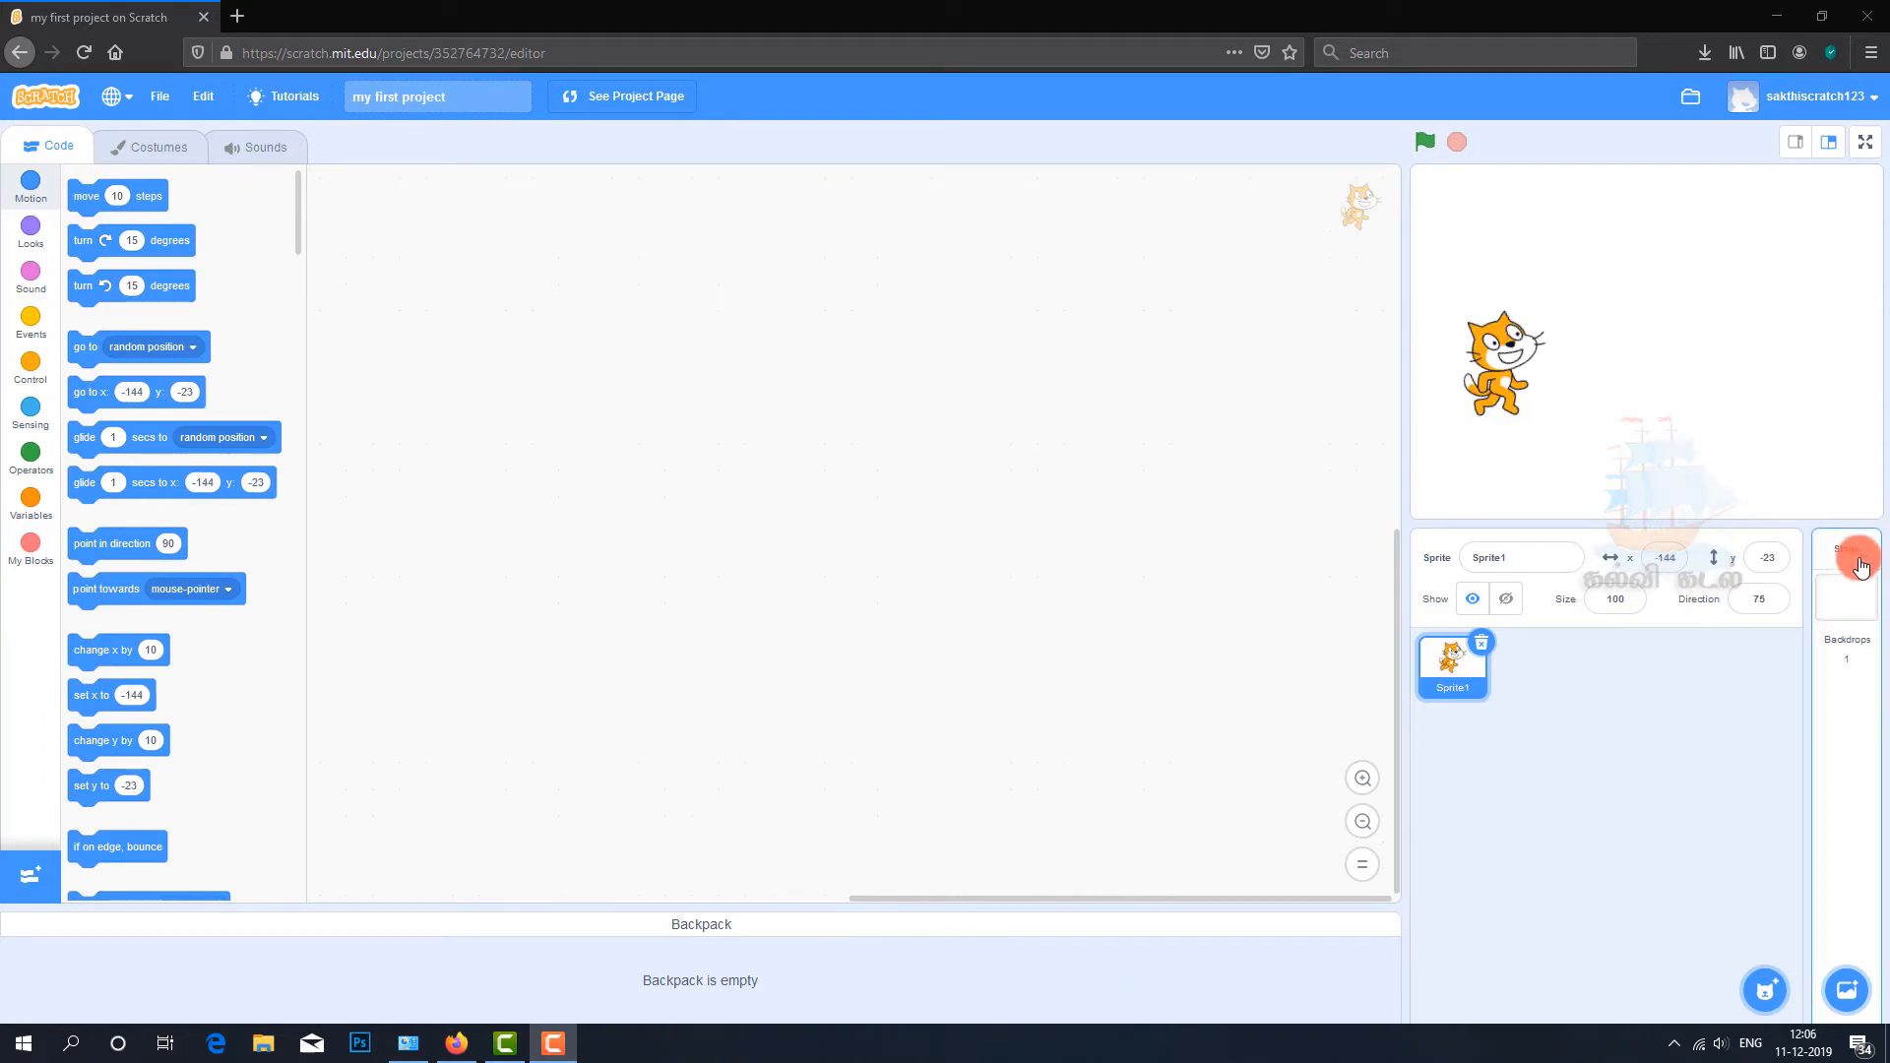
Step: Select the stage and open its backdrops for editing
{"action": "left_click", "coordinate": [1851, 620]}
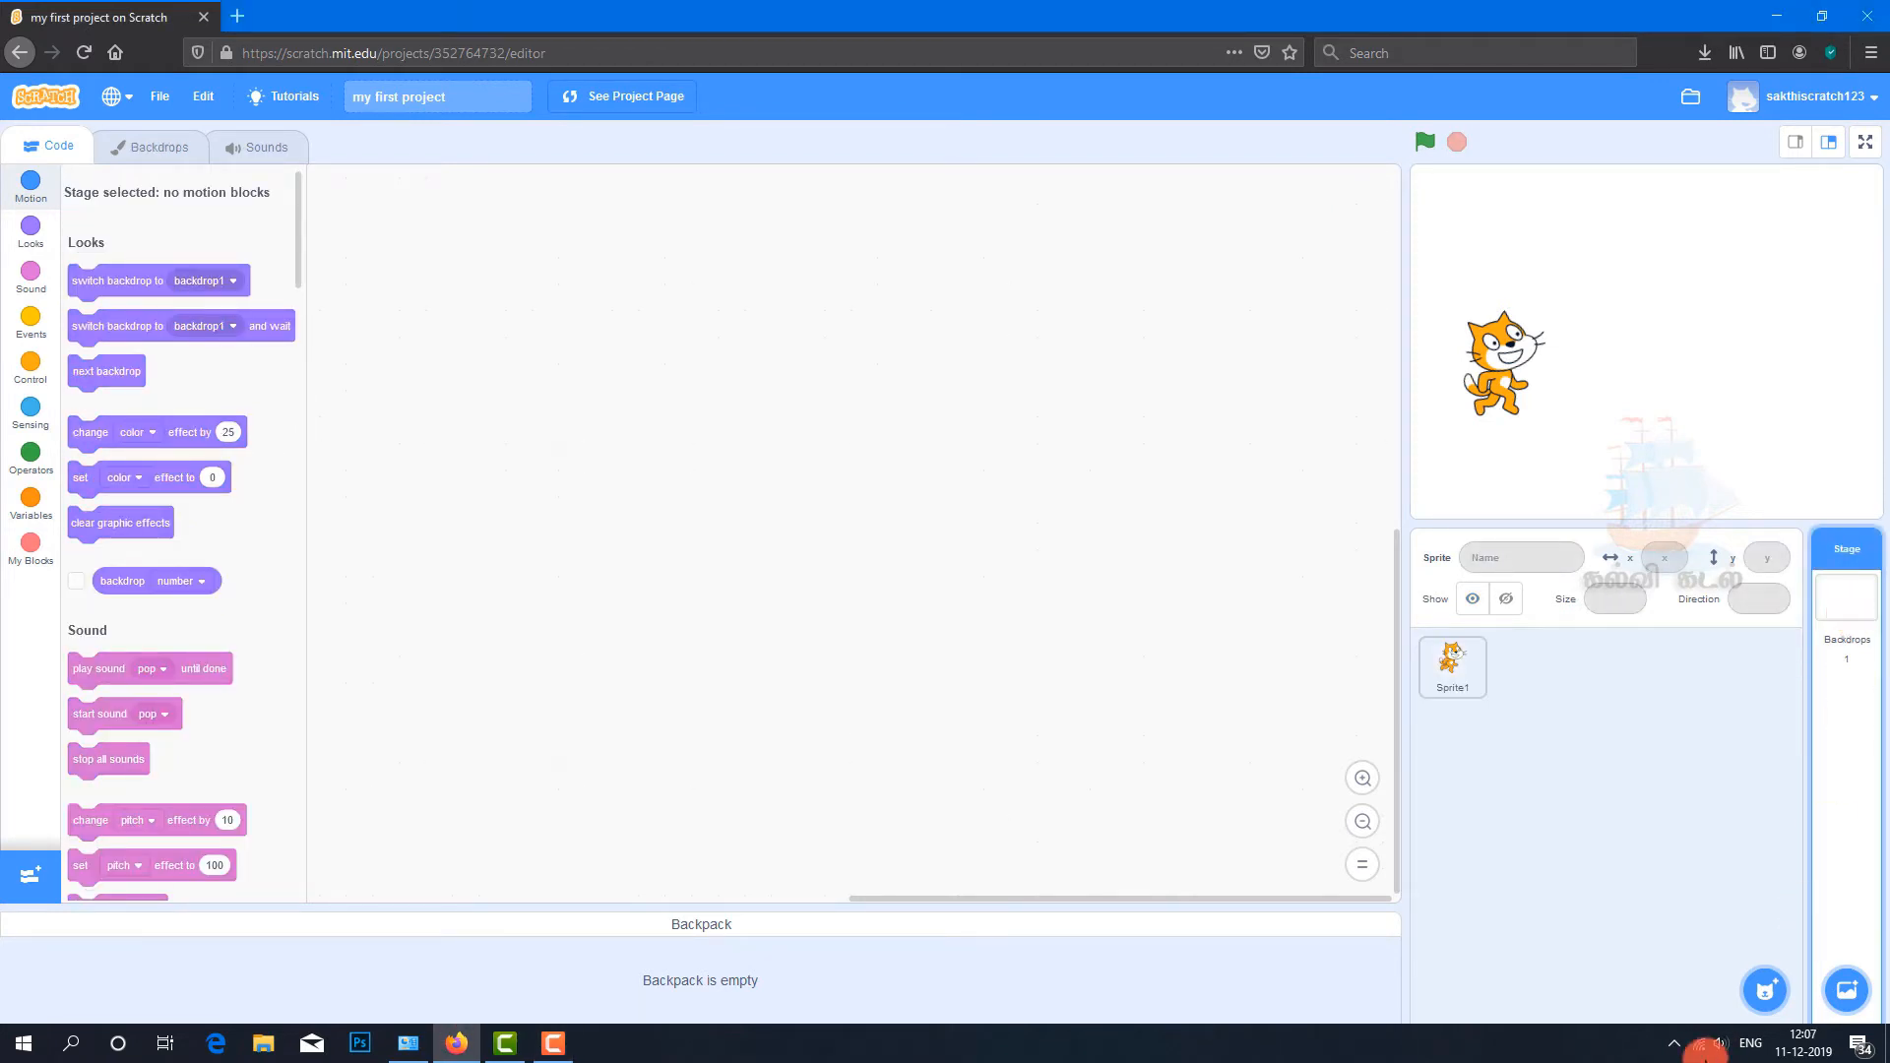
{"action": "left_click", "coordinate": [144, 161]}
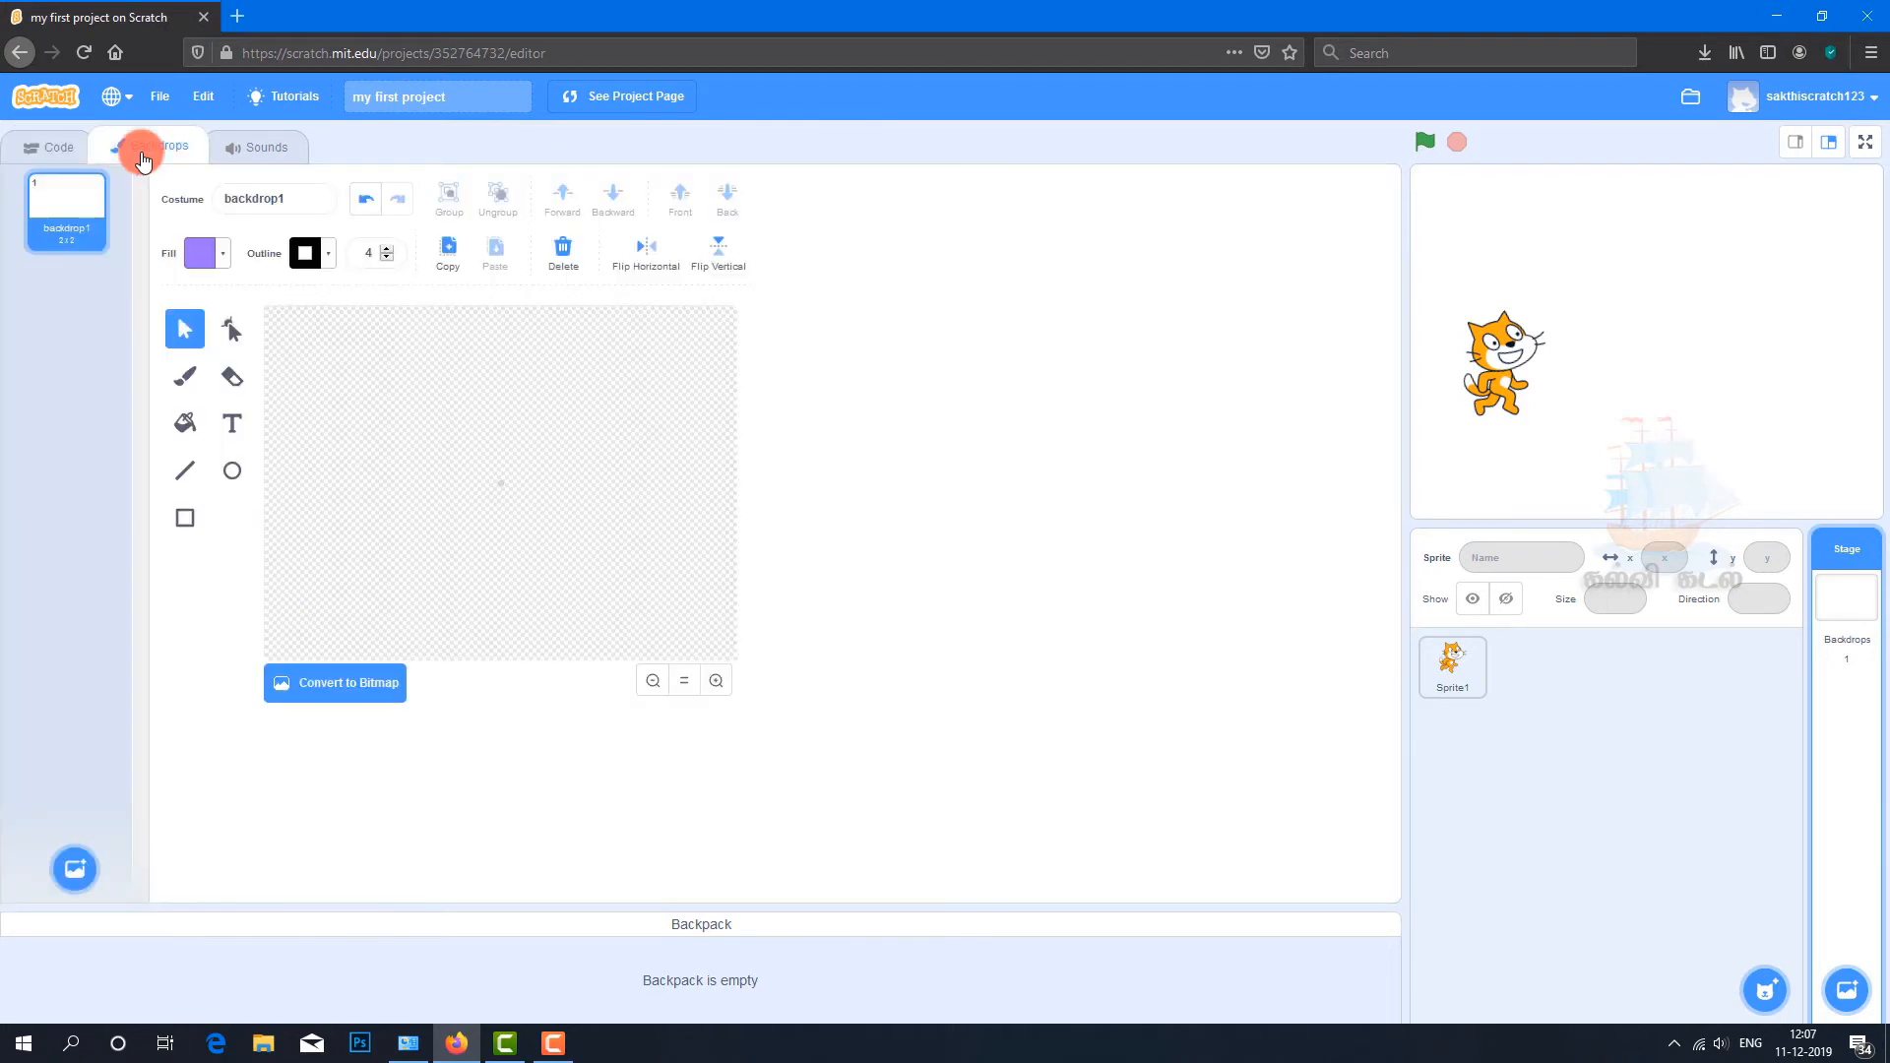
Step: Try adding a Surprise backdrop and a blank painted backdrop to the stage, deleting each one
{"action": "left_click", "coordinate": [1855, 996]}
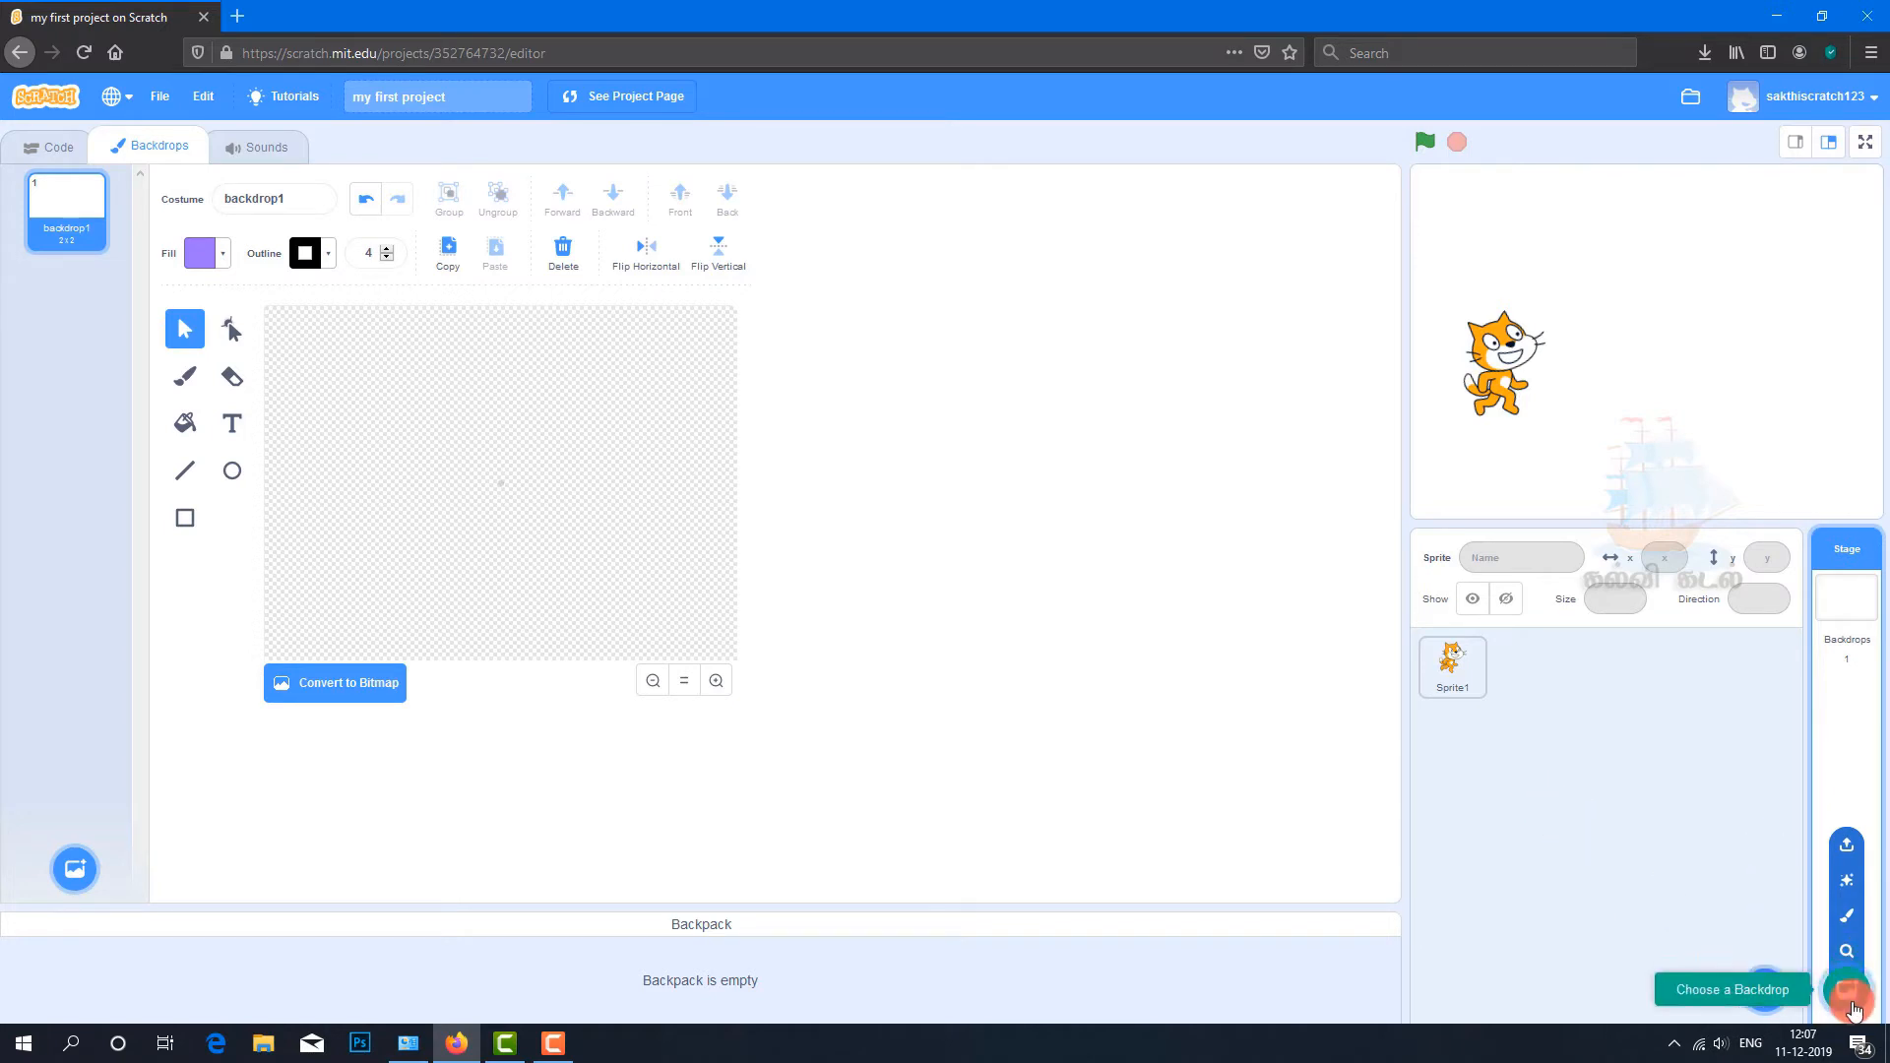
{"action": "left_click", "coordinate": [1847, 886]}
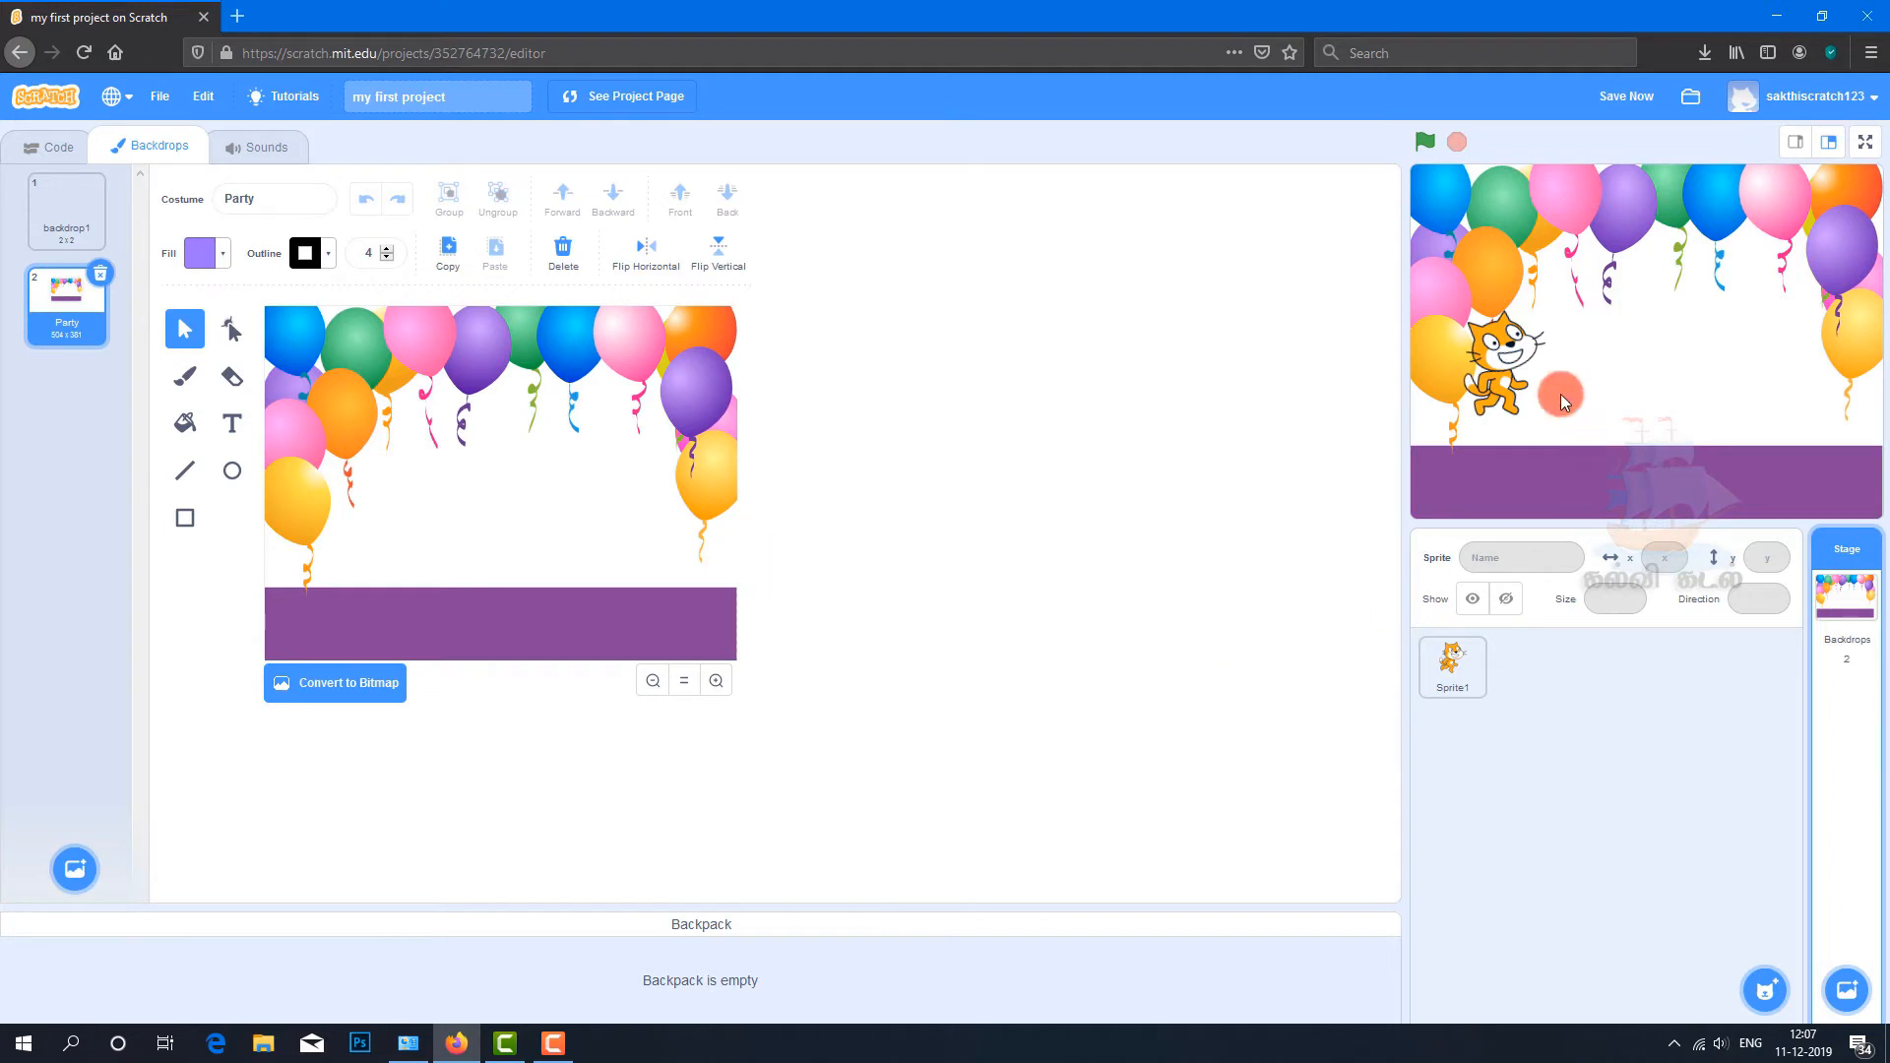
{"action": "left_click", "coordinate": [101, 281]}
{"action": "mouse_move", "coordinate": [1844, 918]}
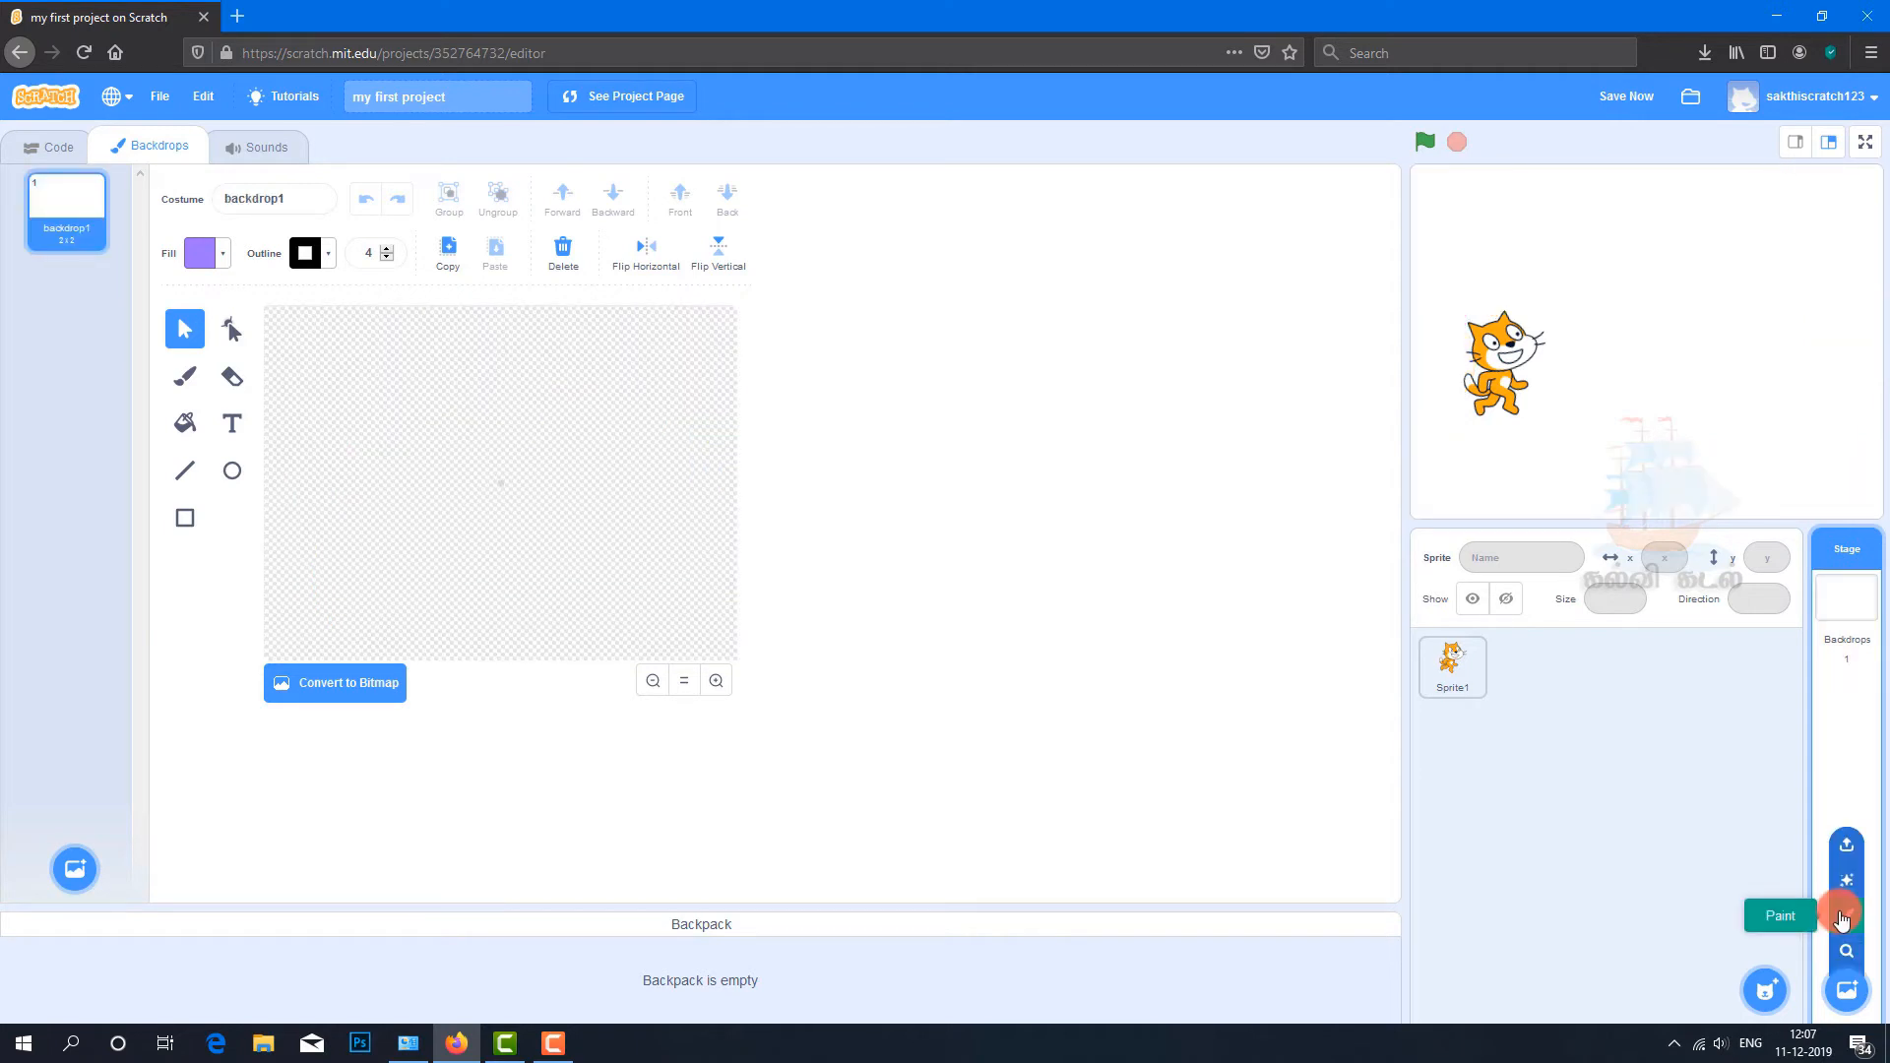
{"action": "left_click", "coordinate": [1844, 918]}
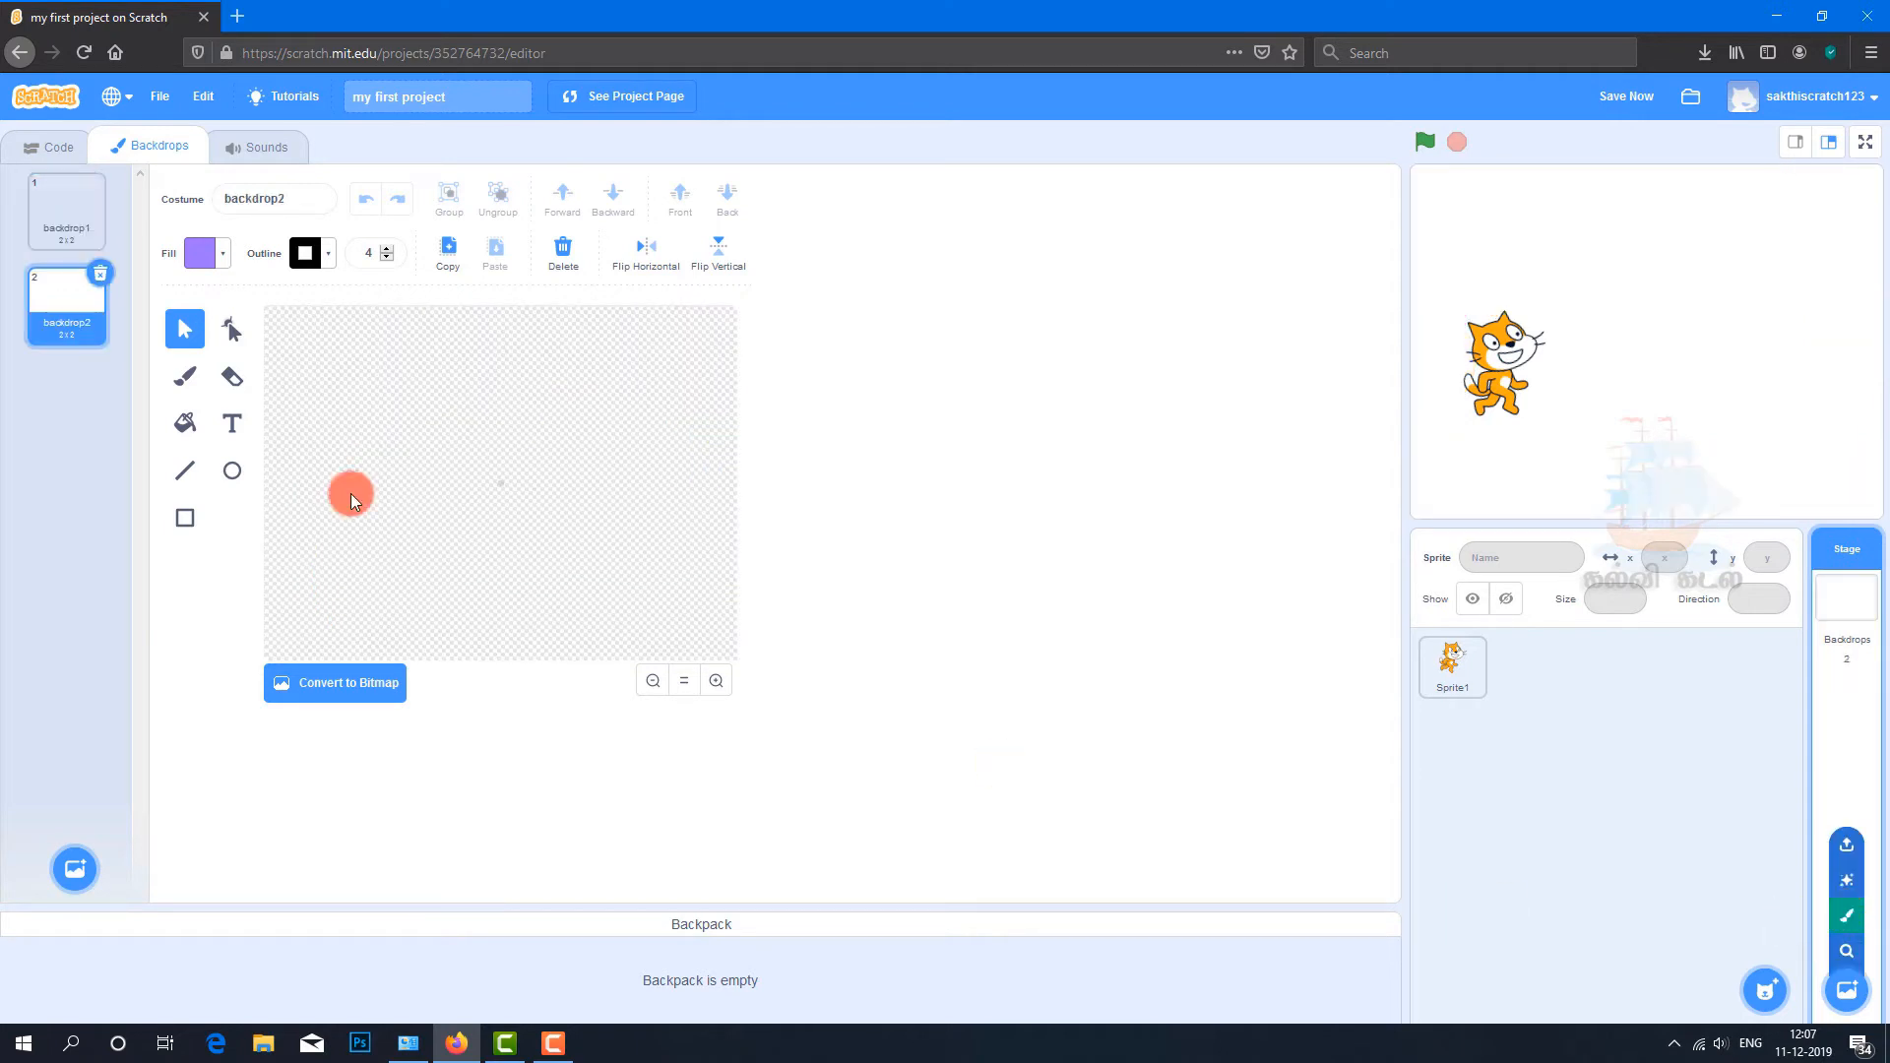
{"action": "left_click", "coordinate": [101, 281]}
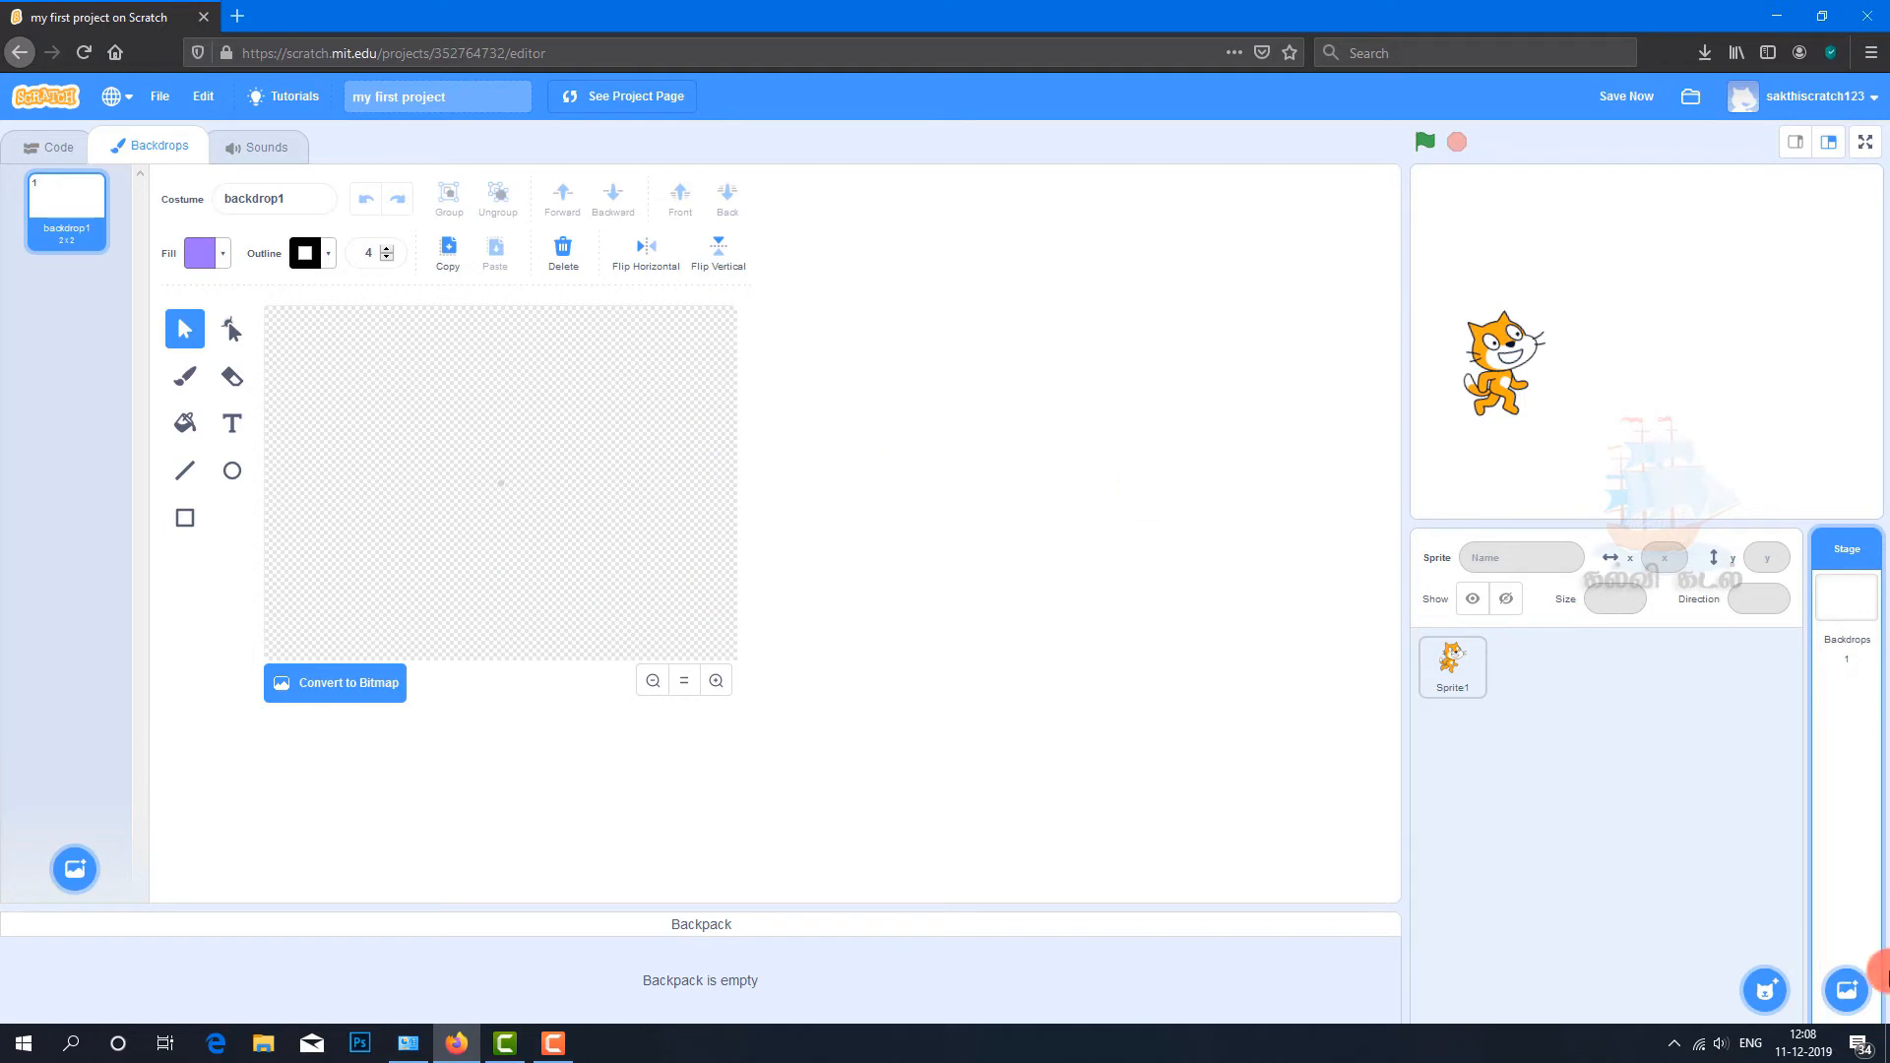
Step: Browse the backdrop library and add the Bedroom 2 backdrop to the stage
{"action": "mouse_move", "coordinate": [1856, 989]}
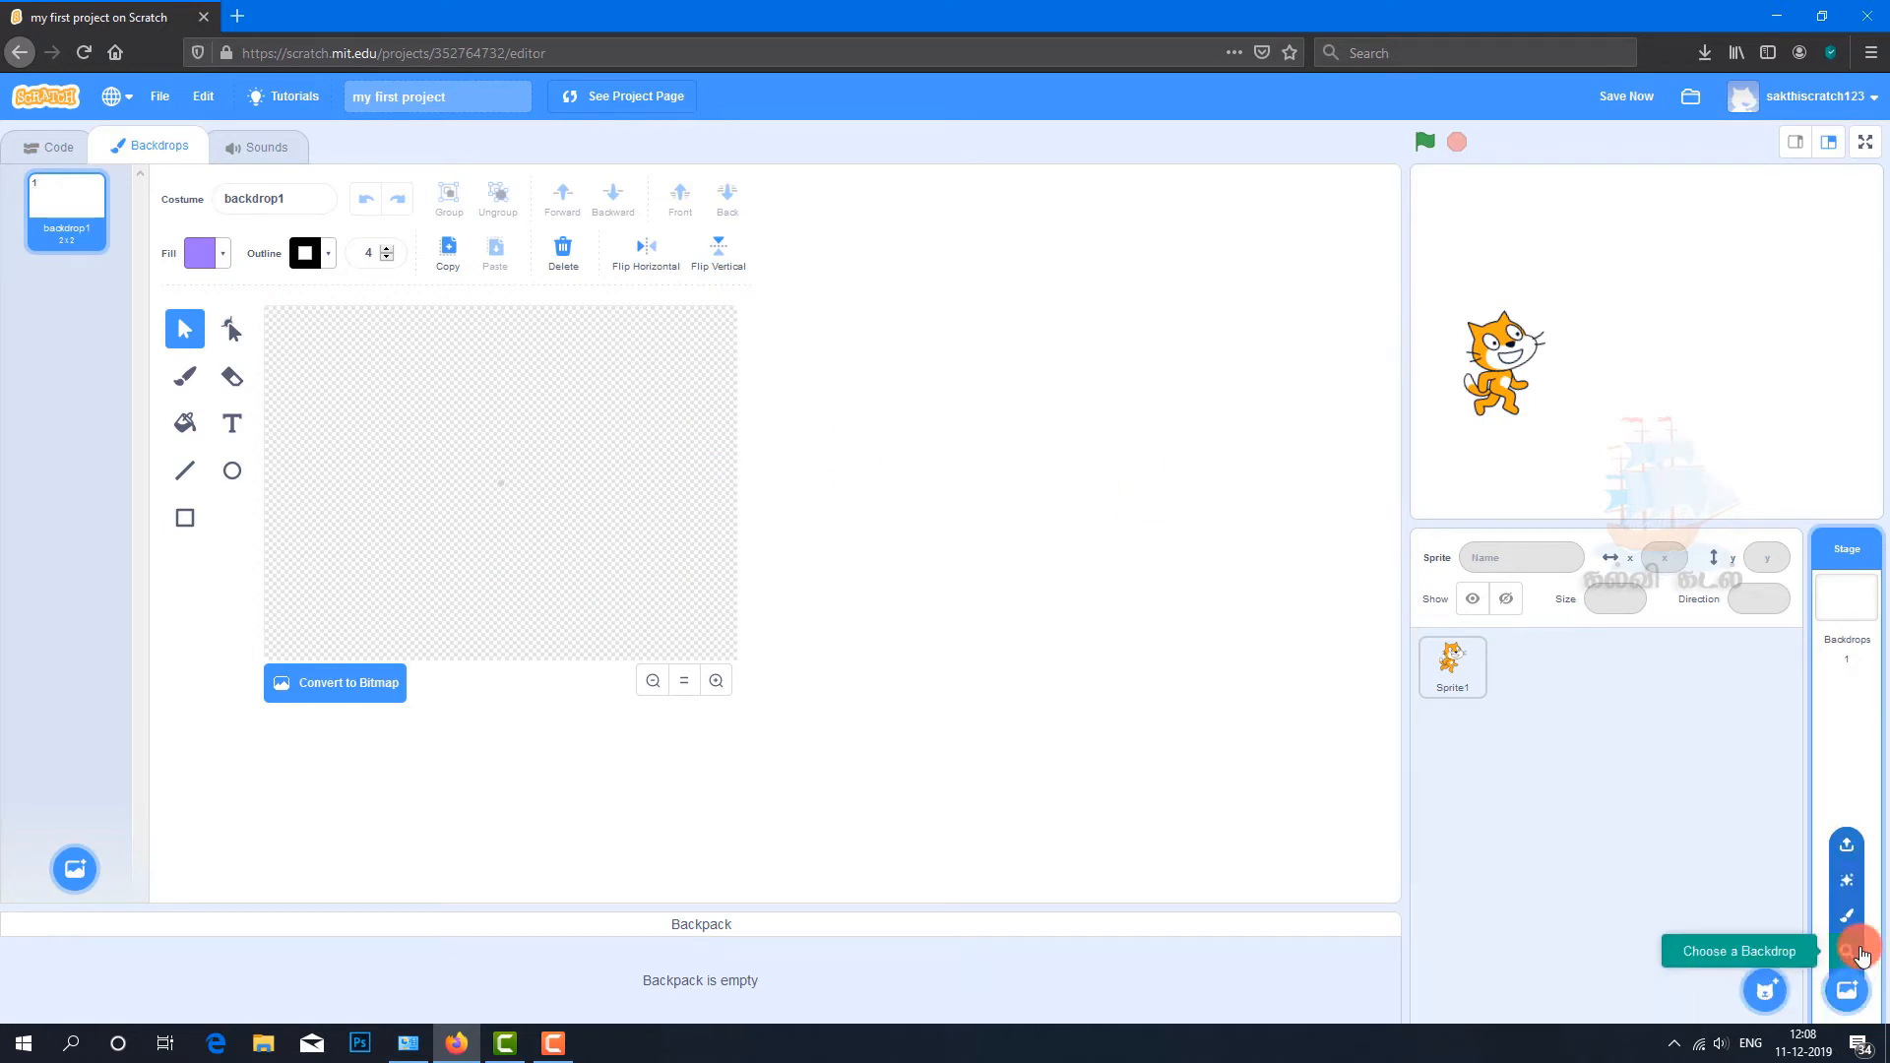
{"action": "left_click", "coordinate": [1847, 1000]}
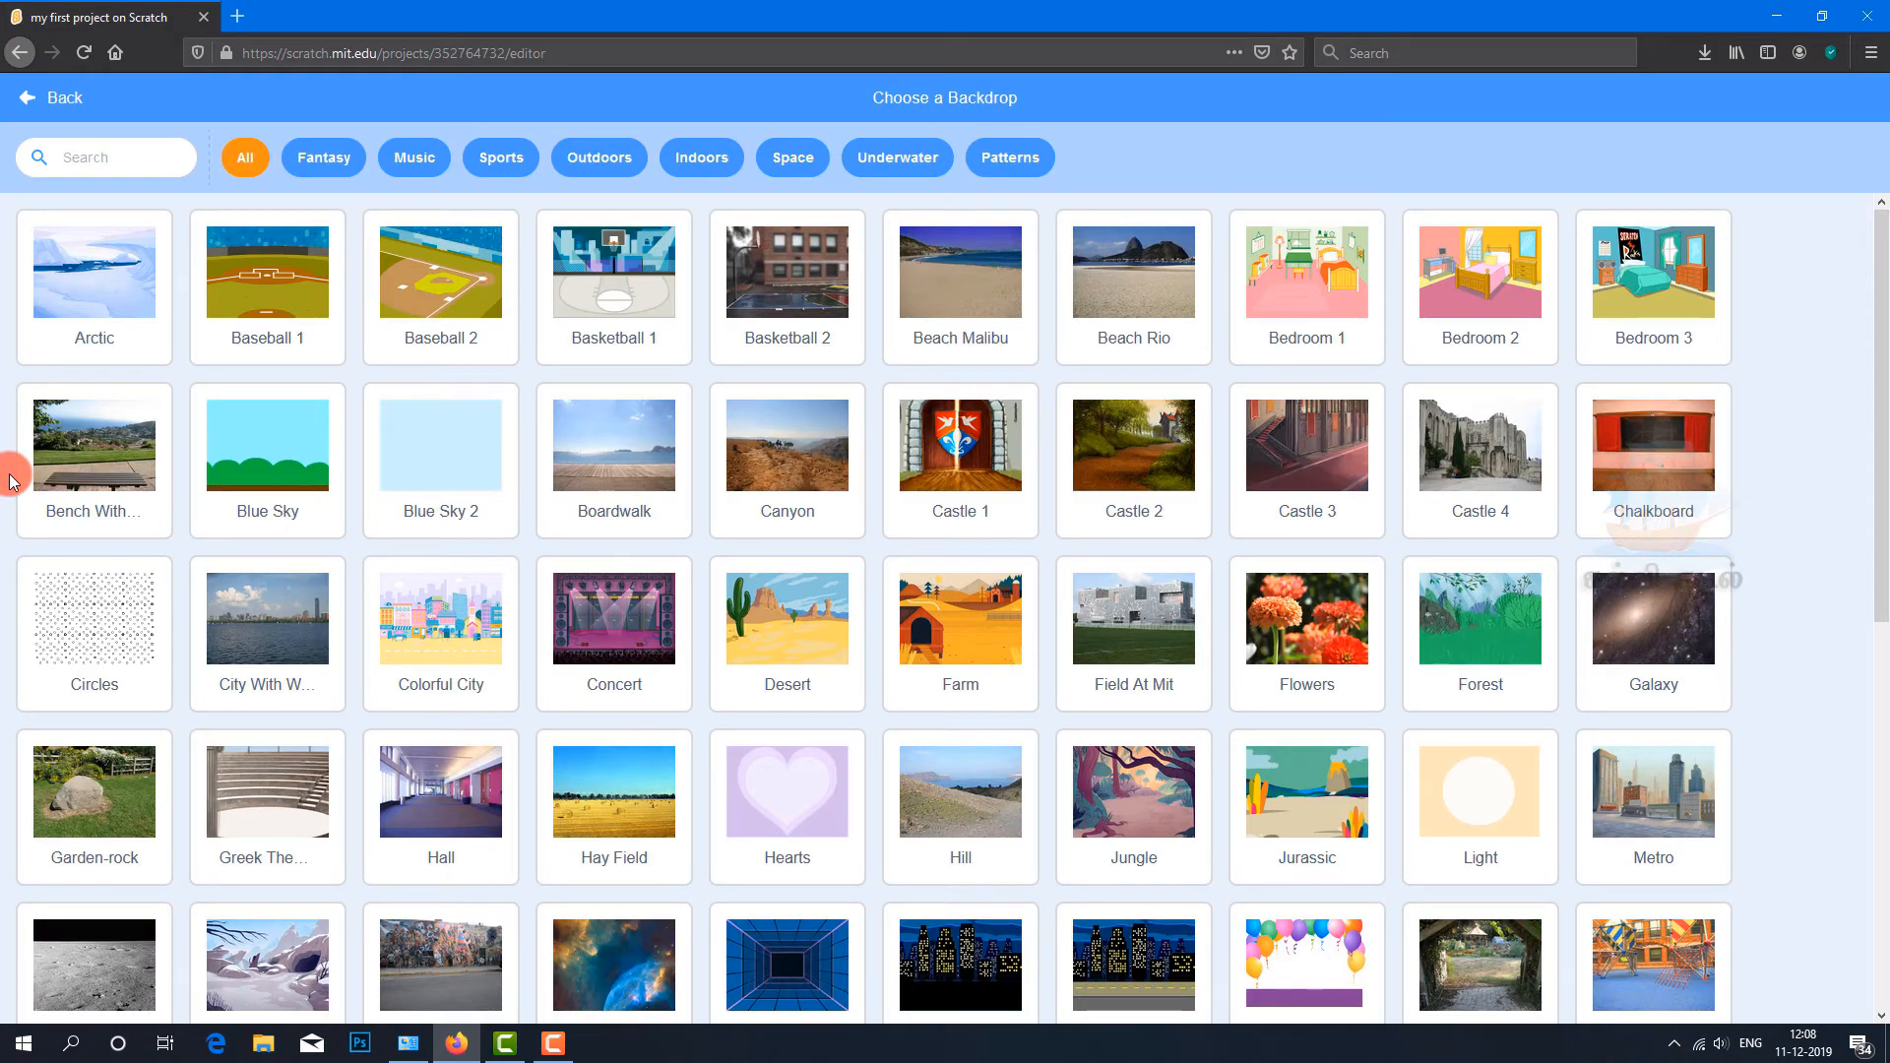
{"action": "scroll", "coordinate": [1500, 638], "scroll_direction": "down", "scroll_amount": 4}
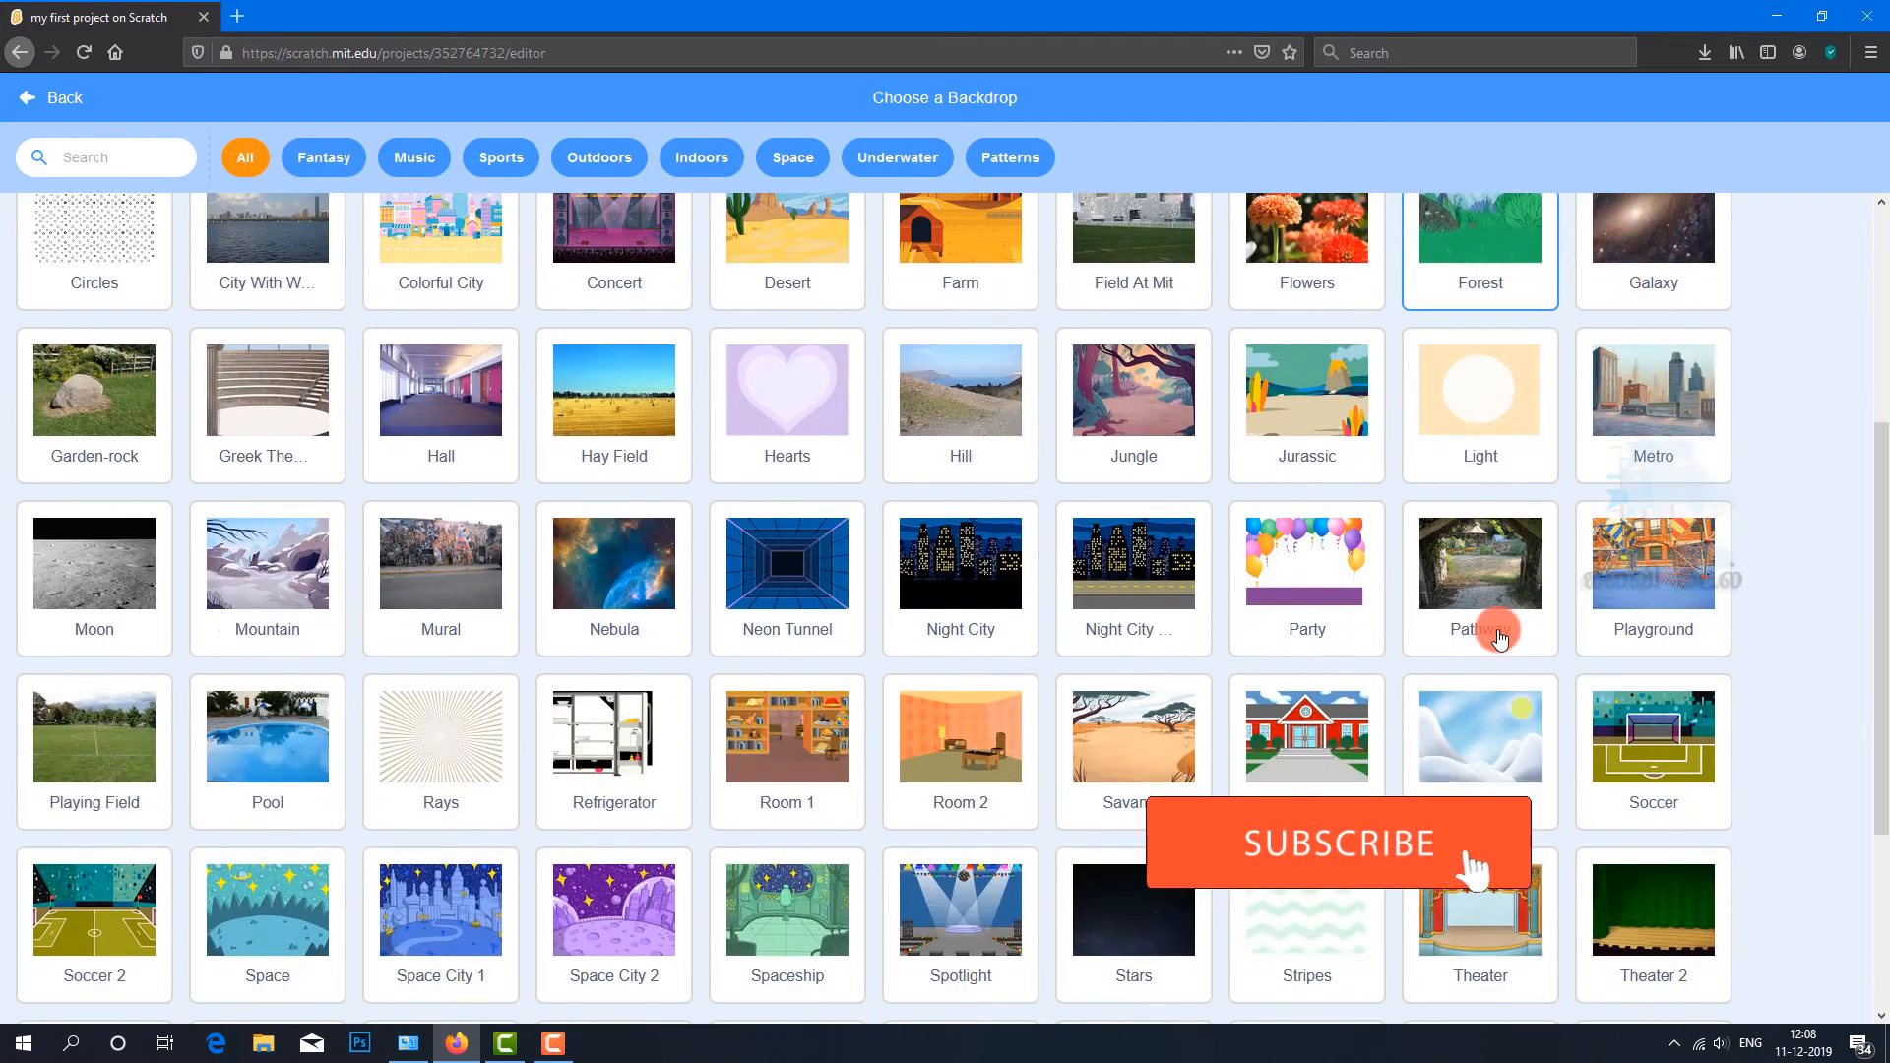
{"action": "scroll", "coordinate": [1501, 638], "scroll_direction": "down", "scroll_amount": 2}
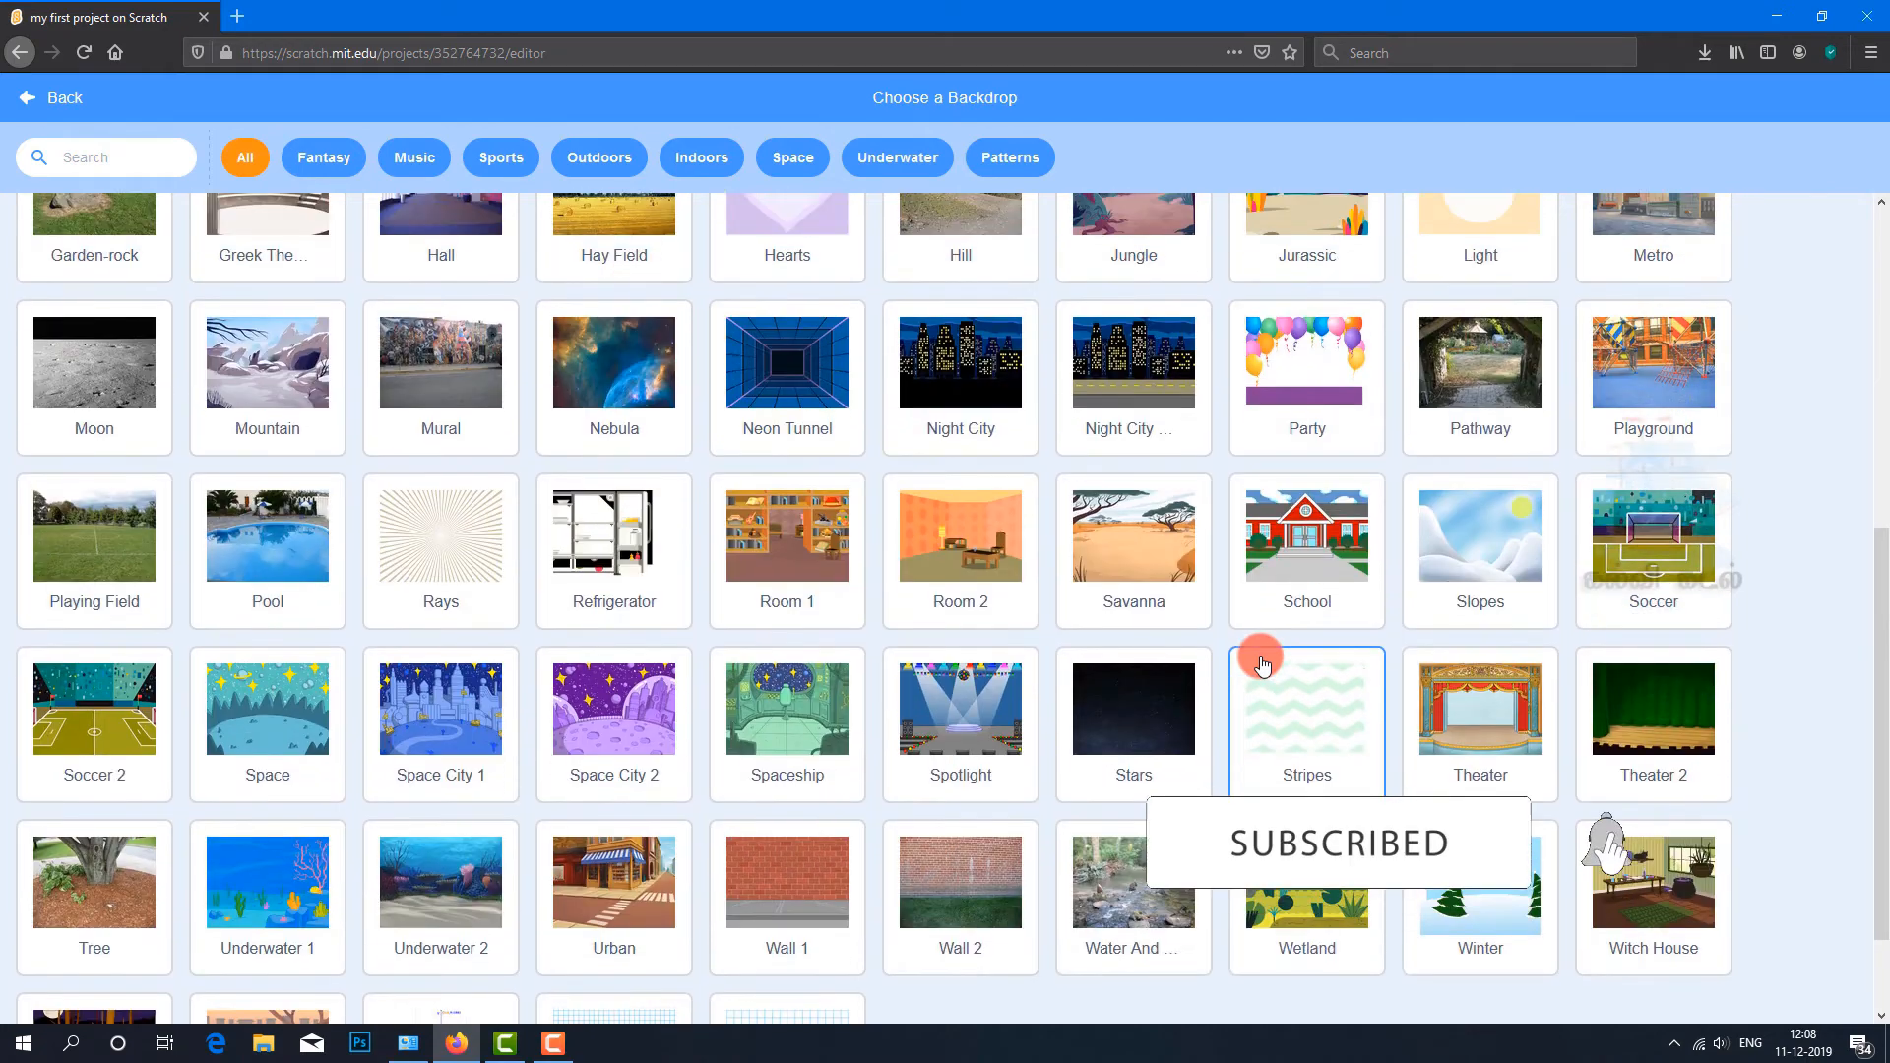
{"action": "scroll", "coordinate": [1263, 666], "scroll_direction": "up", "scroll_amount": 5}
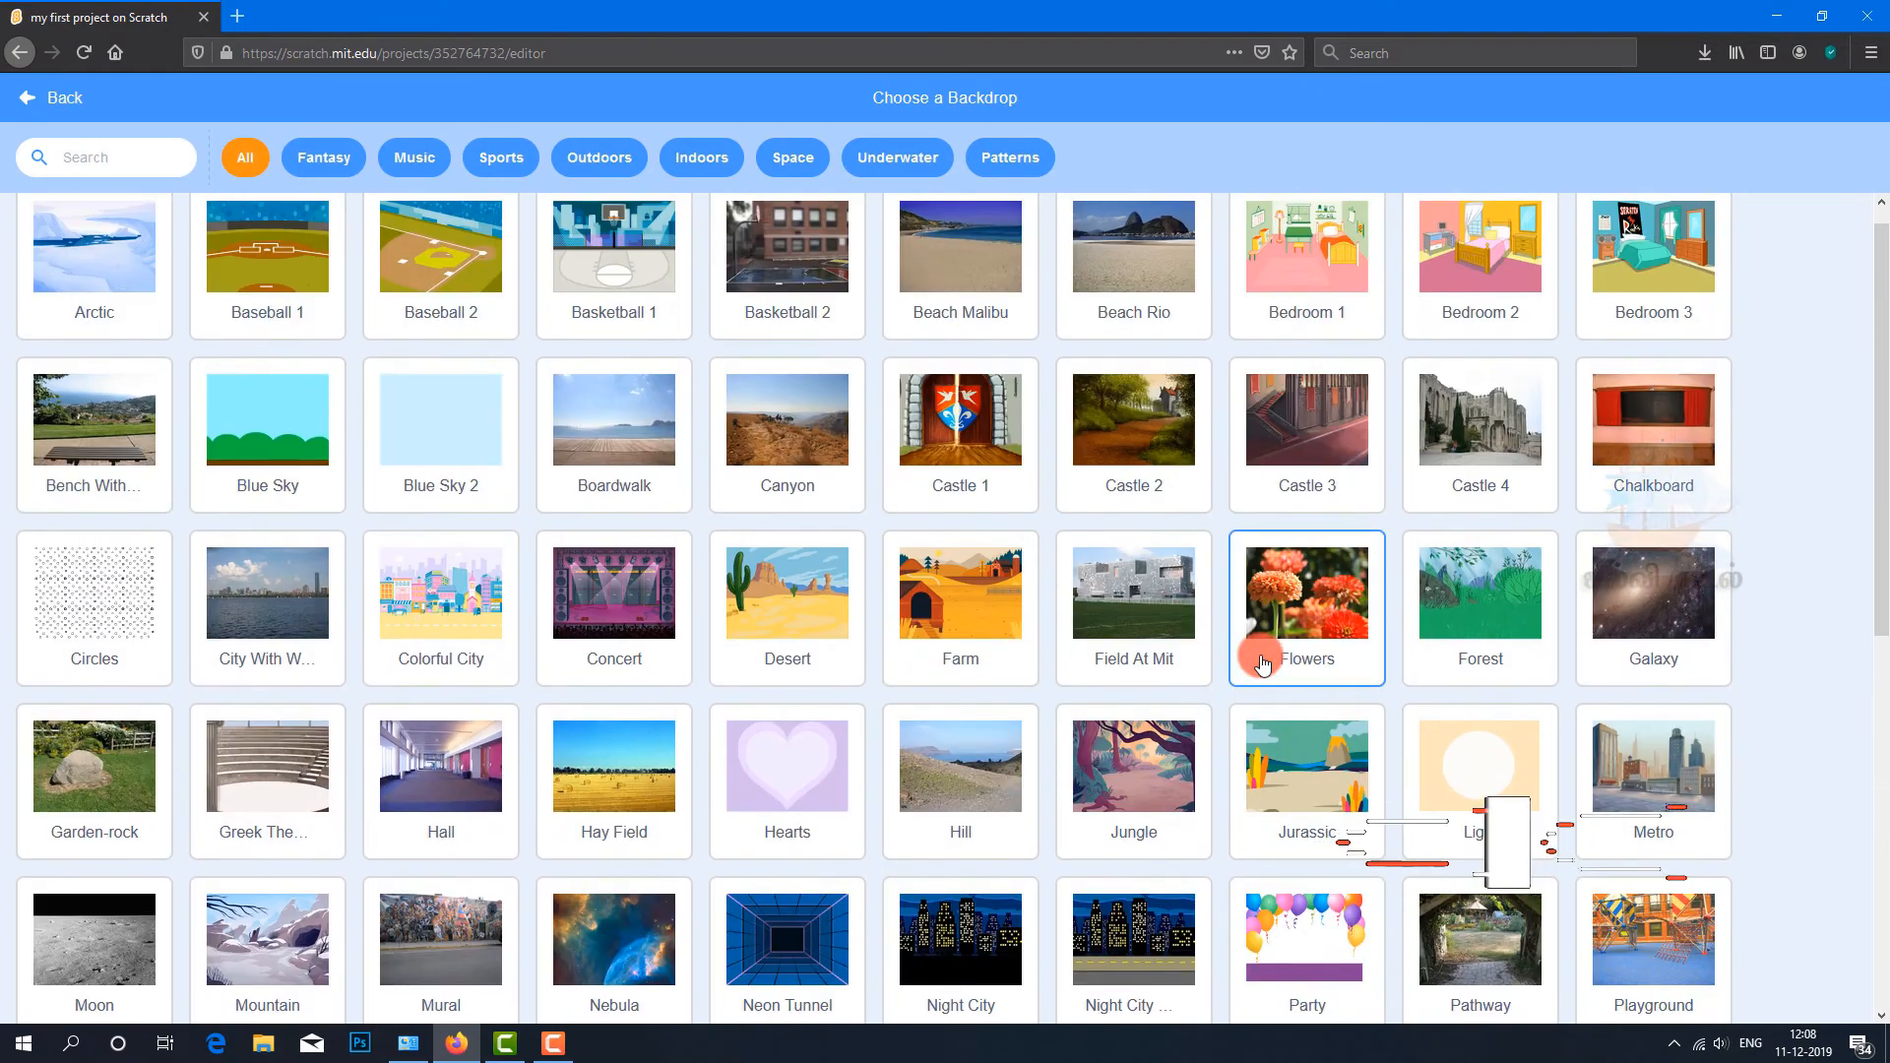
{"action": "scroll", "coordinate": [1477, 296], "scroll_direction": "up", "scroll_amount": 1}
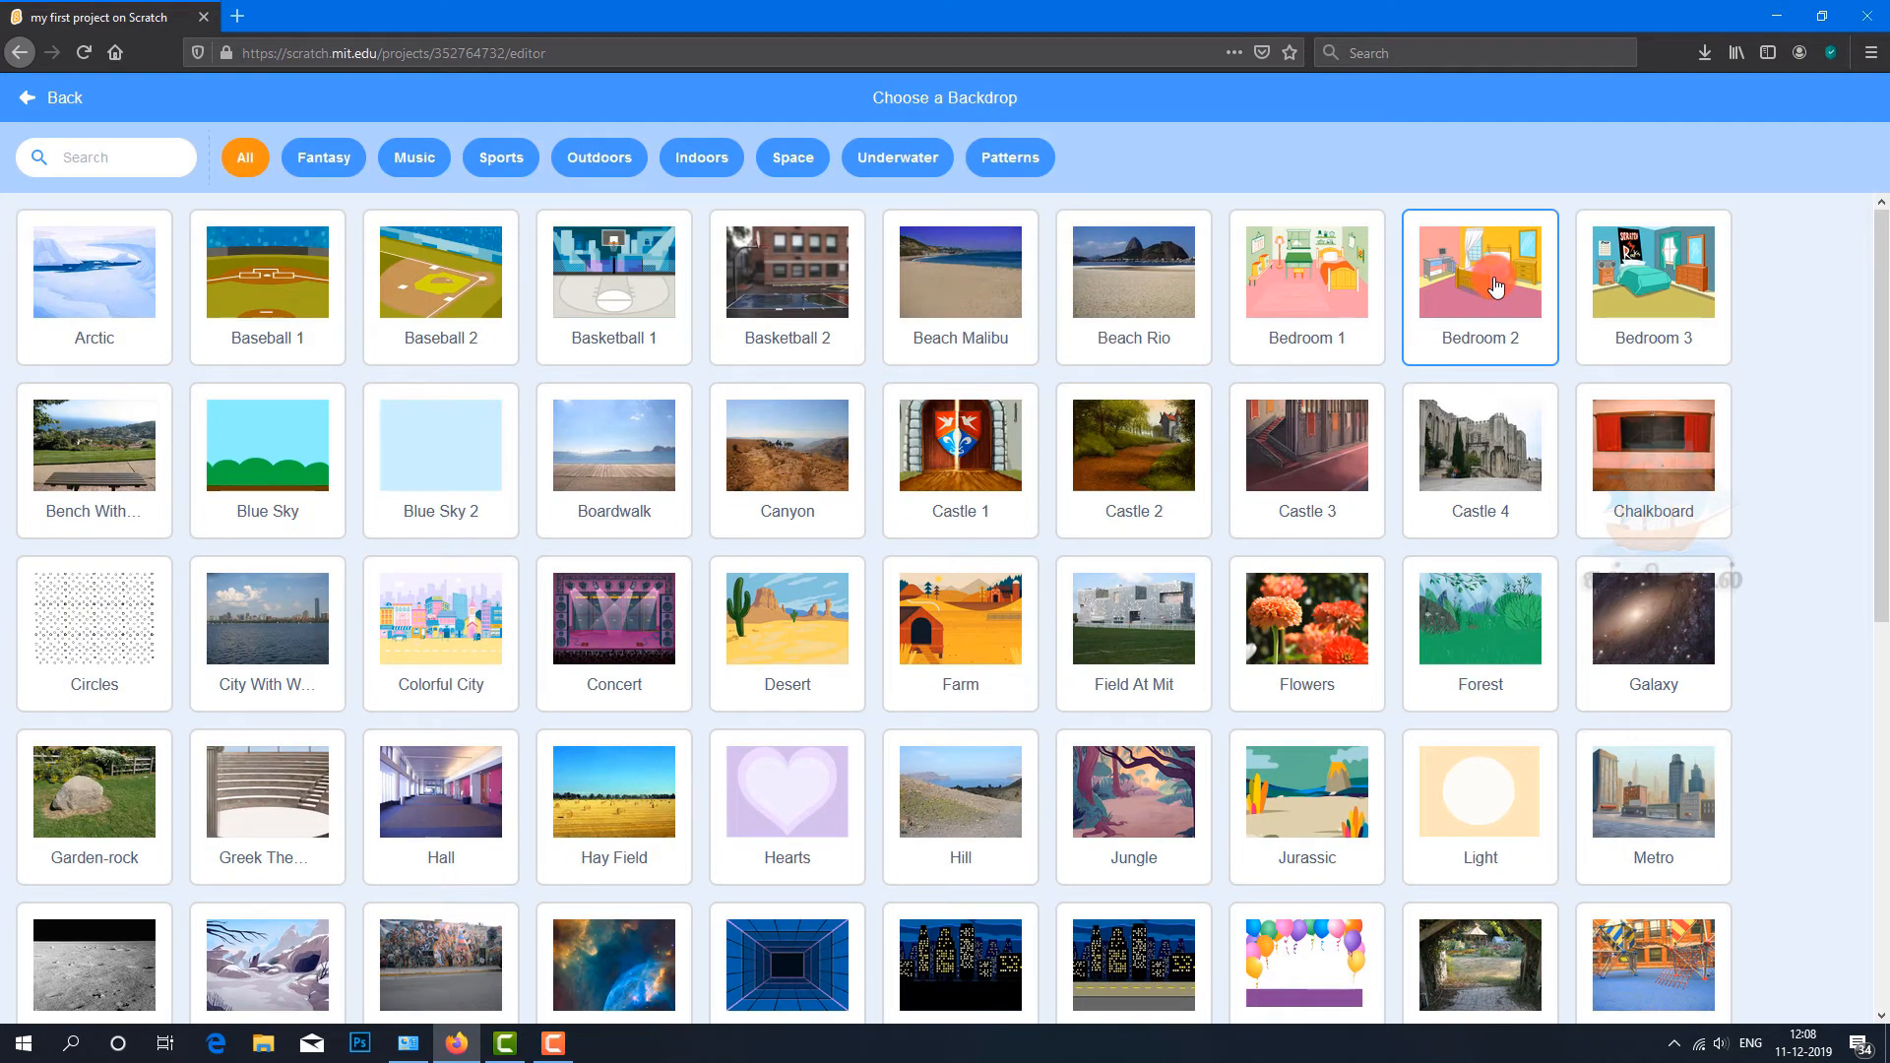
{"action": "left_click", "coordinate": [1495, 287]}
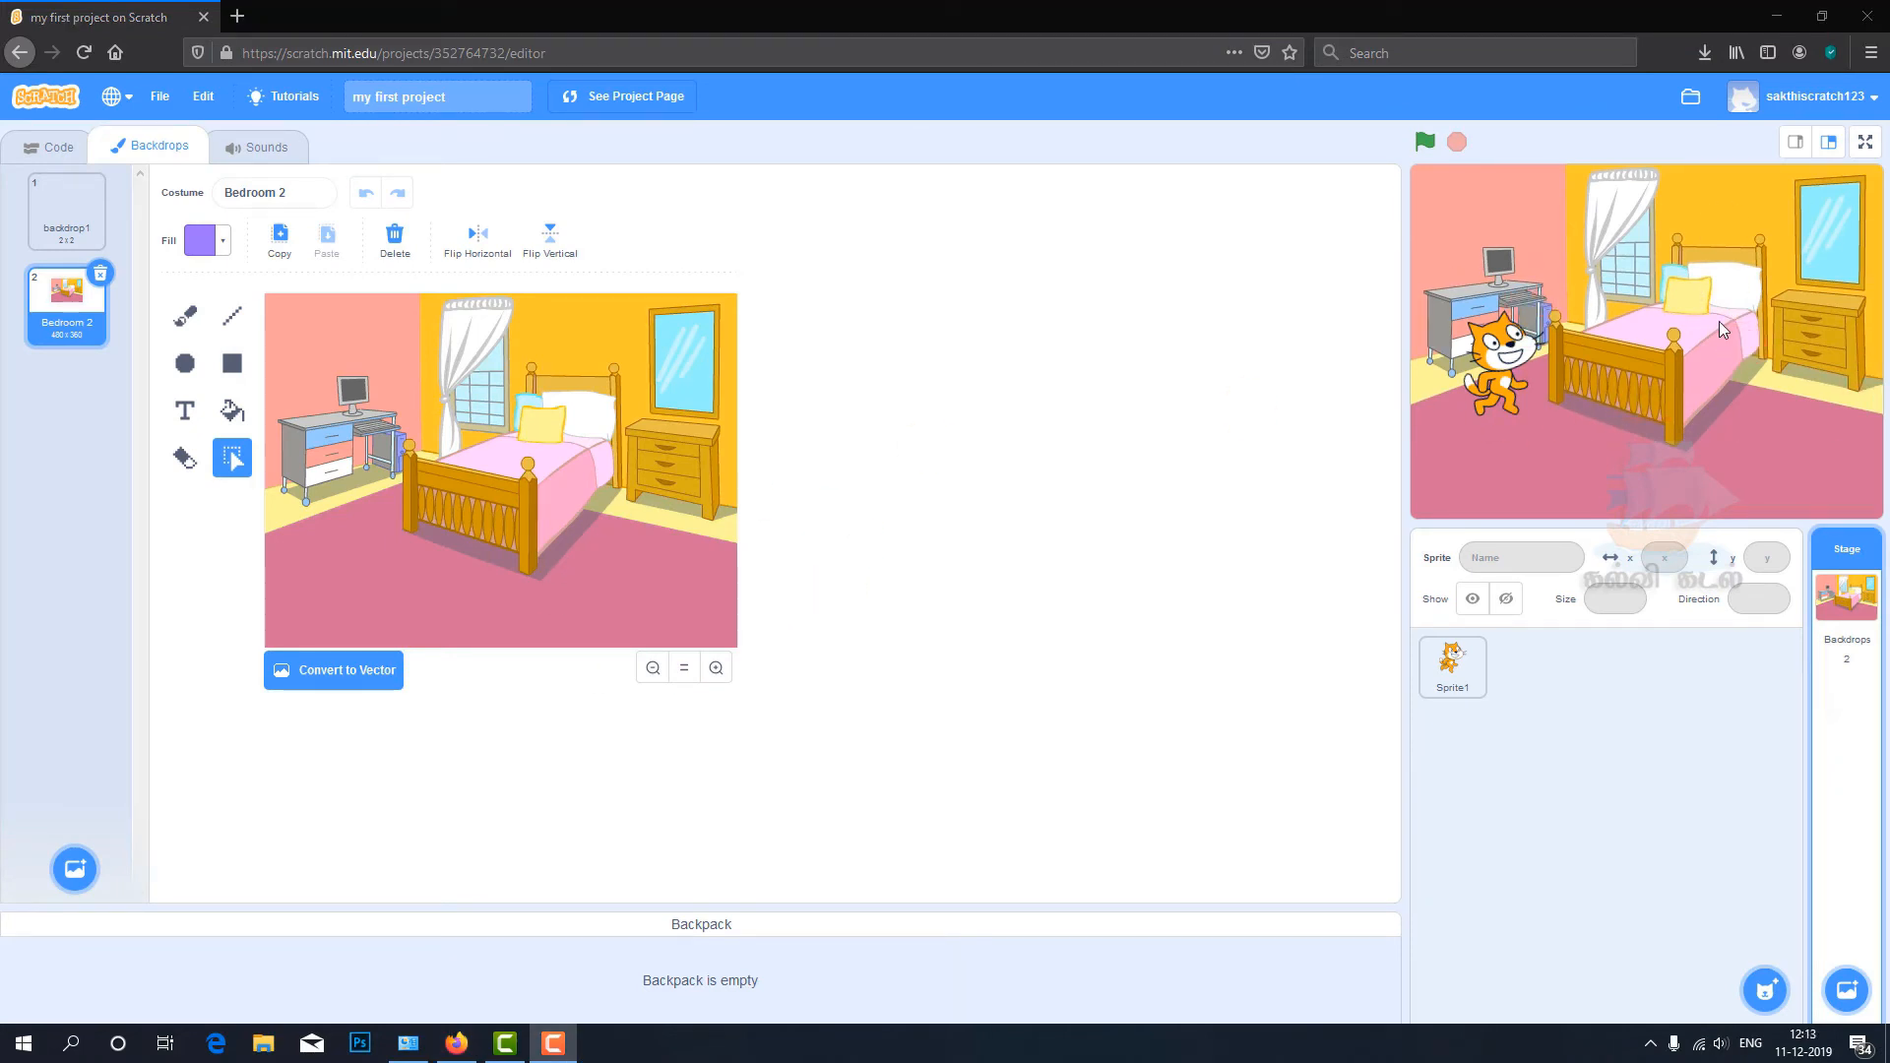
Step: Move the cat beside the bed, and switch the stage to backdrop1 and back to Bedroom 2
{"action": "left_click", "coordinate": [1719, 321]}
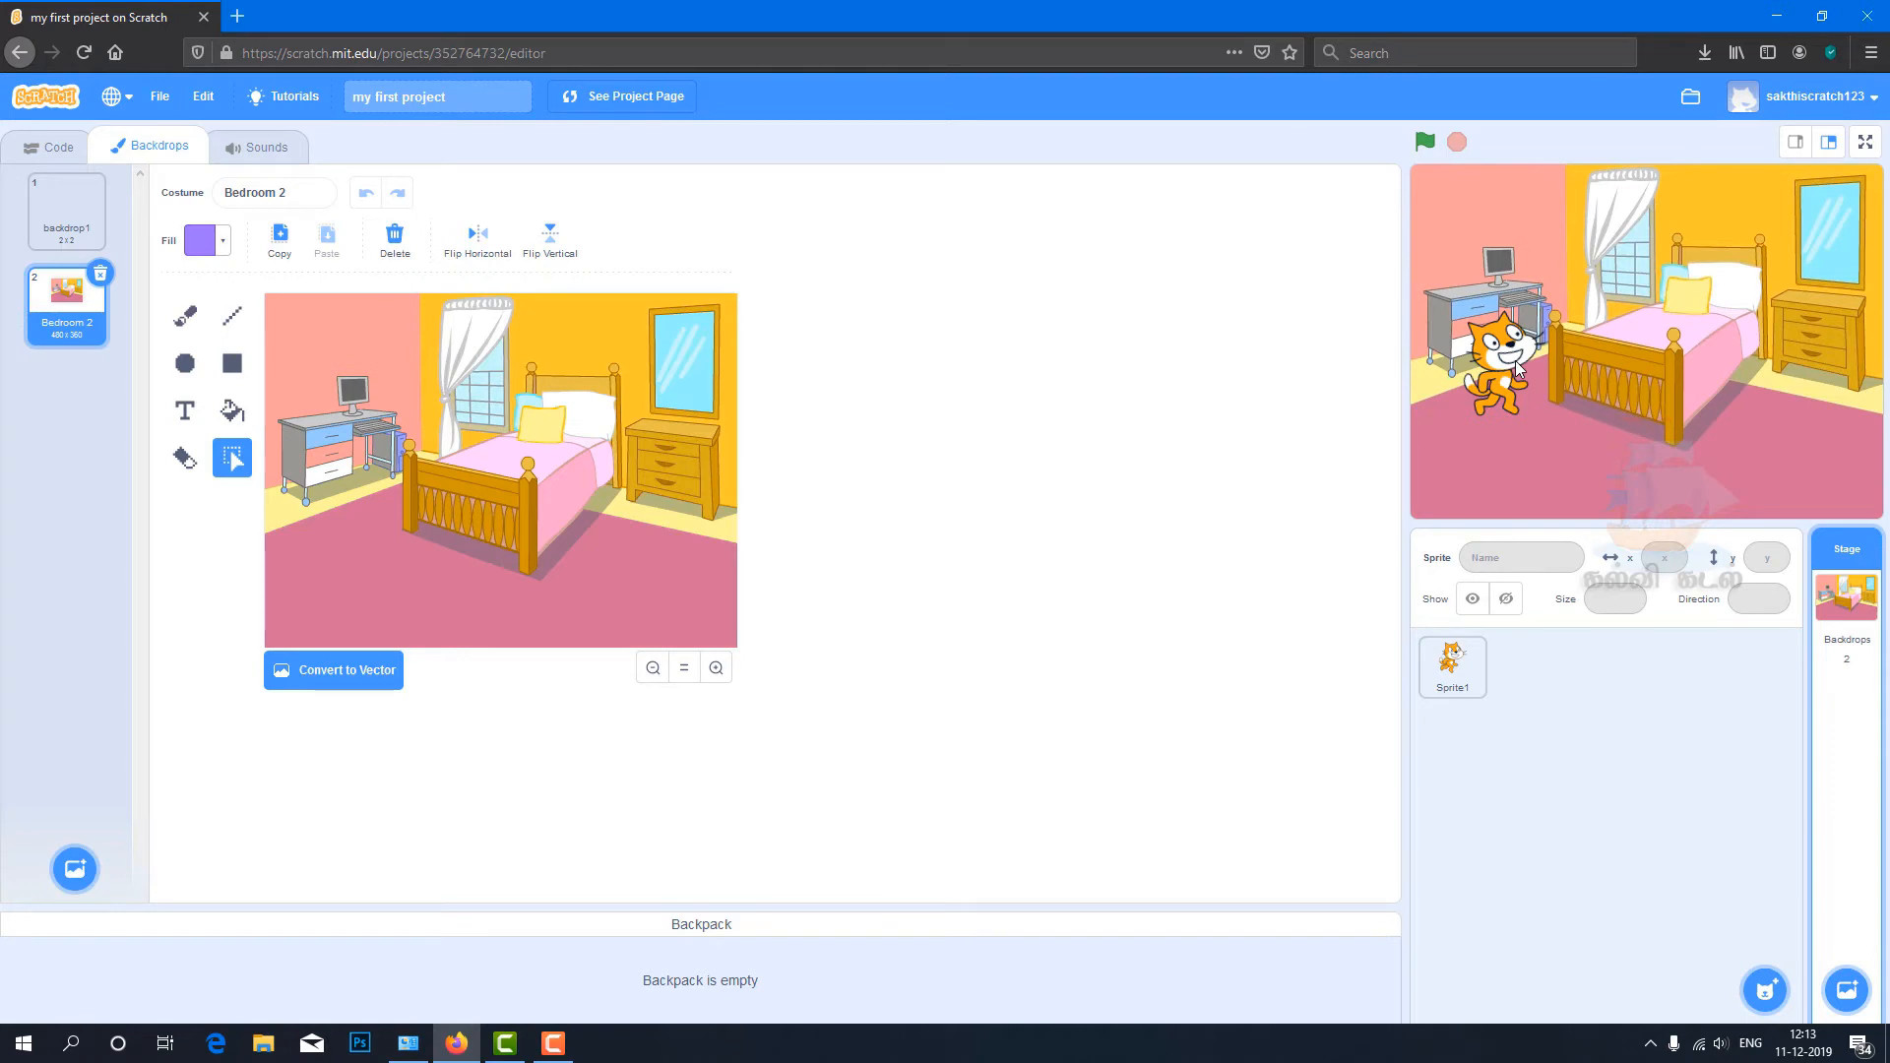
{"action": "mouse_move", "coordinate": [1515, 360]}
{"action": "left_mouse_down"}
{"action": "mouse_move", "coordinate": [1598, 447]}
{"action": "mouse_move", "coordinate": [1782, 408]}
{"action": "mouse_move", "coordinate": [1536, 432]}
{"action": "mouse_move", "coordinate": [1523, 417]}
{"action": "mouse_move", "coordinate": [1757, 428]}
{"action": "mouse_move", "coordinate": [1570, 414]}
{"action": "mouse_move", "coordinate": [1533, 375]}
{"action": "left_mouse_up"}
{"action": "left_click", "coordinate": [1853, 602]}
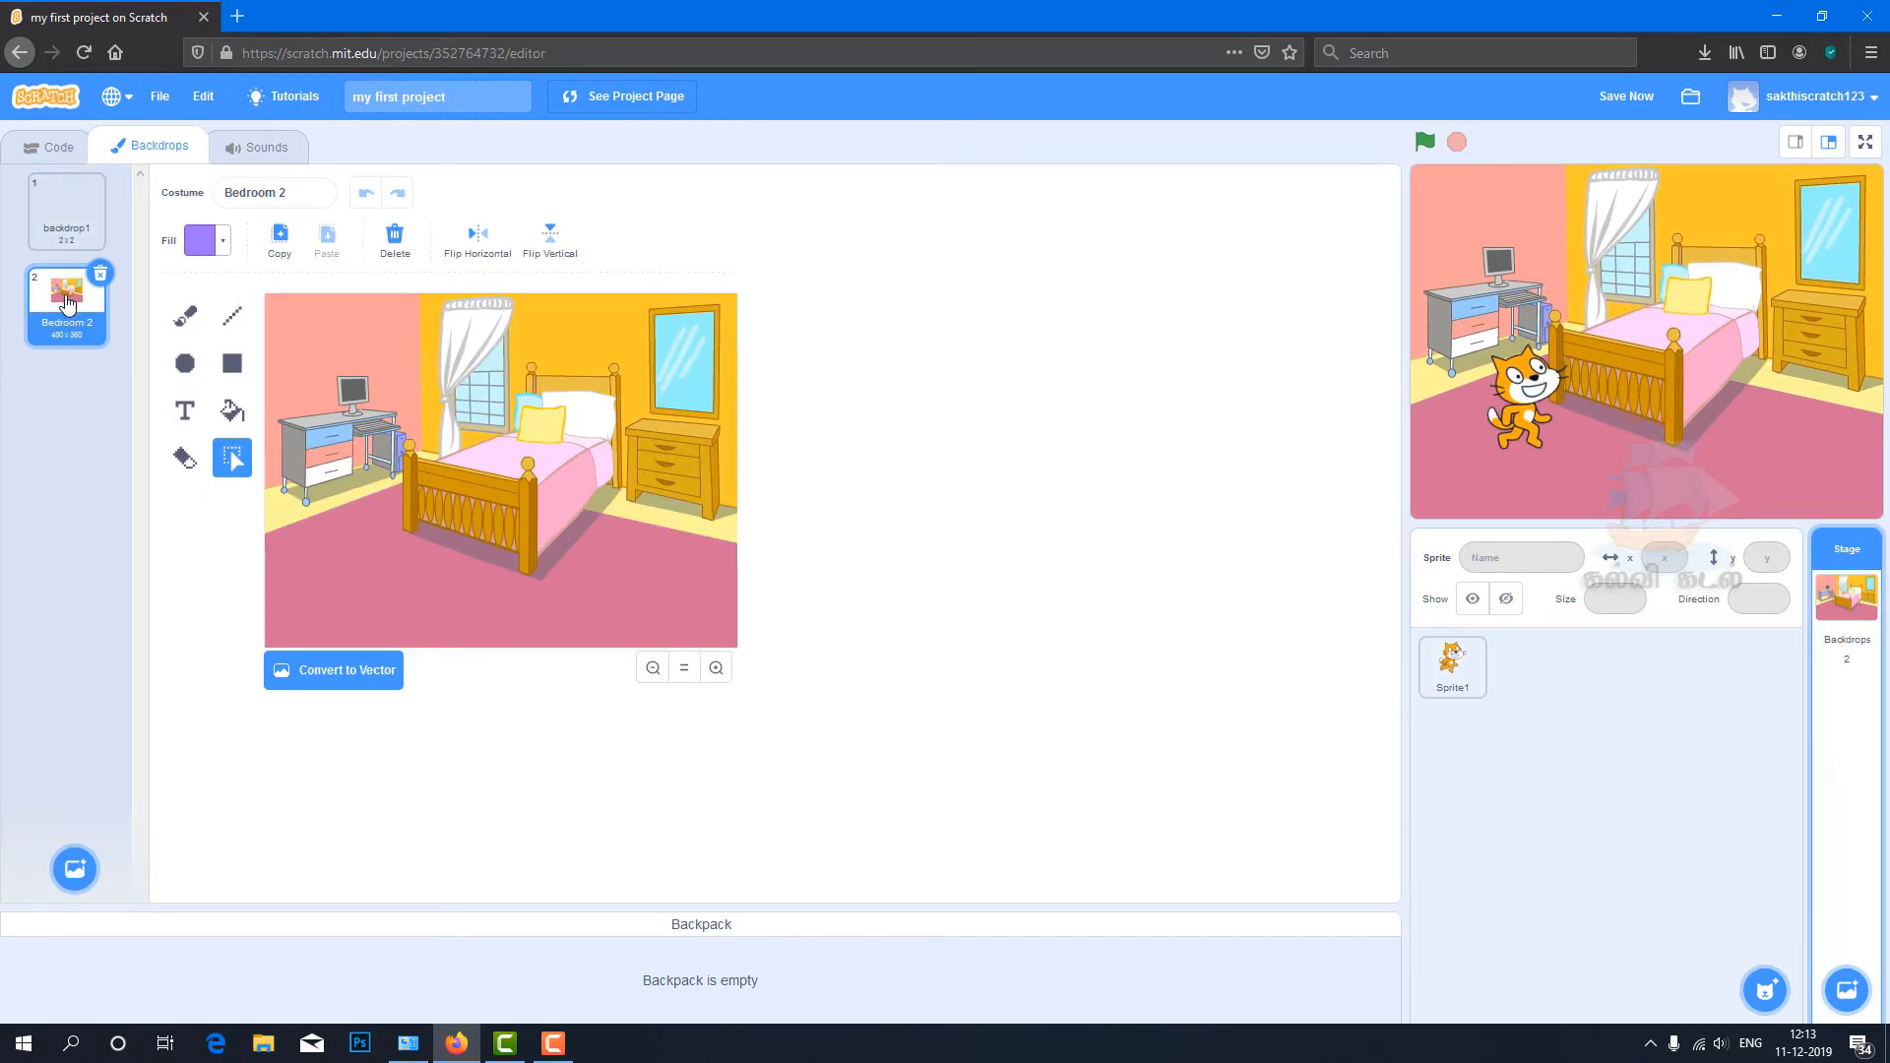
{"action": "left_click", "coordinate": [63, 218]}
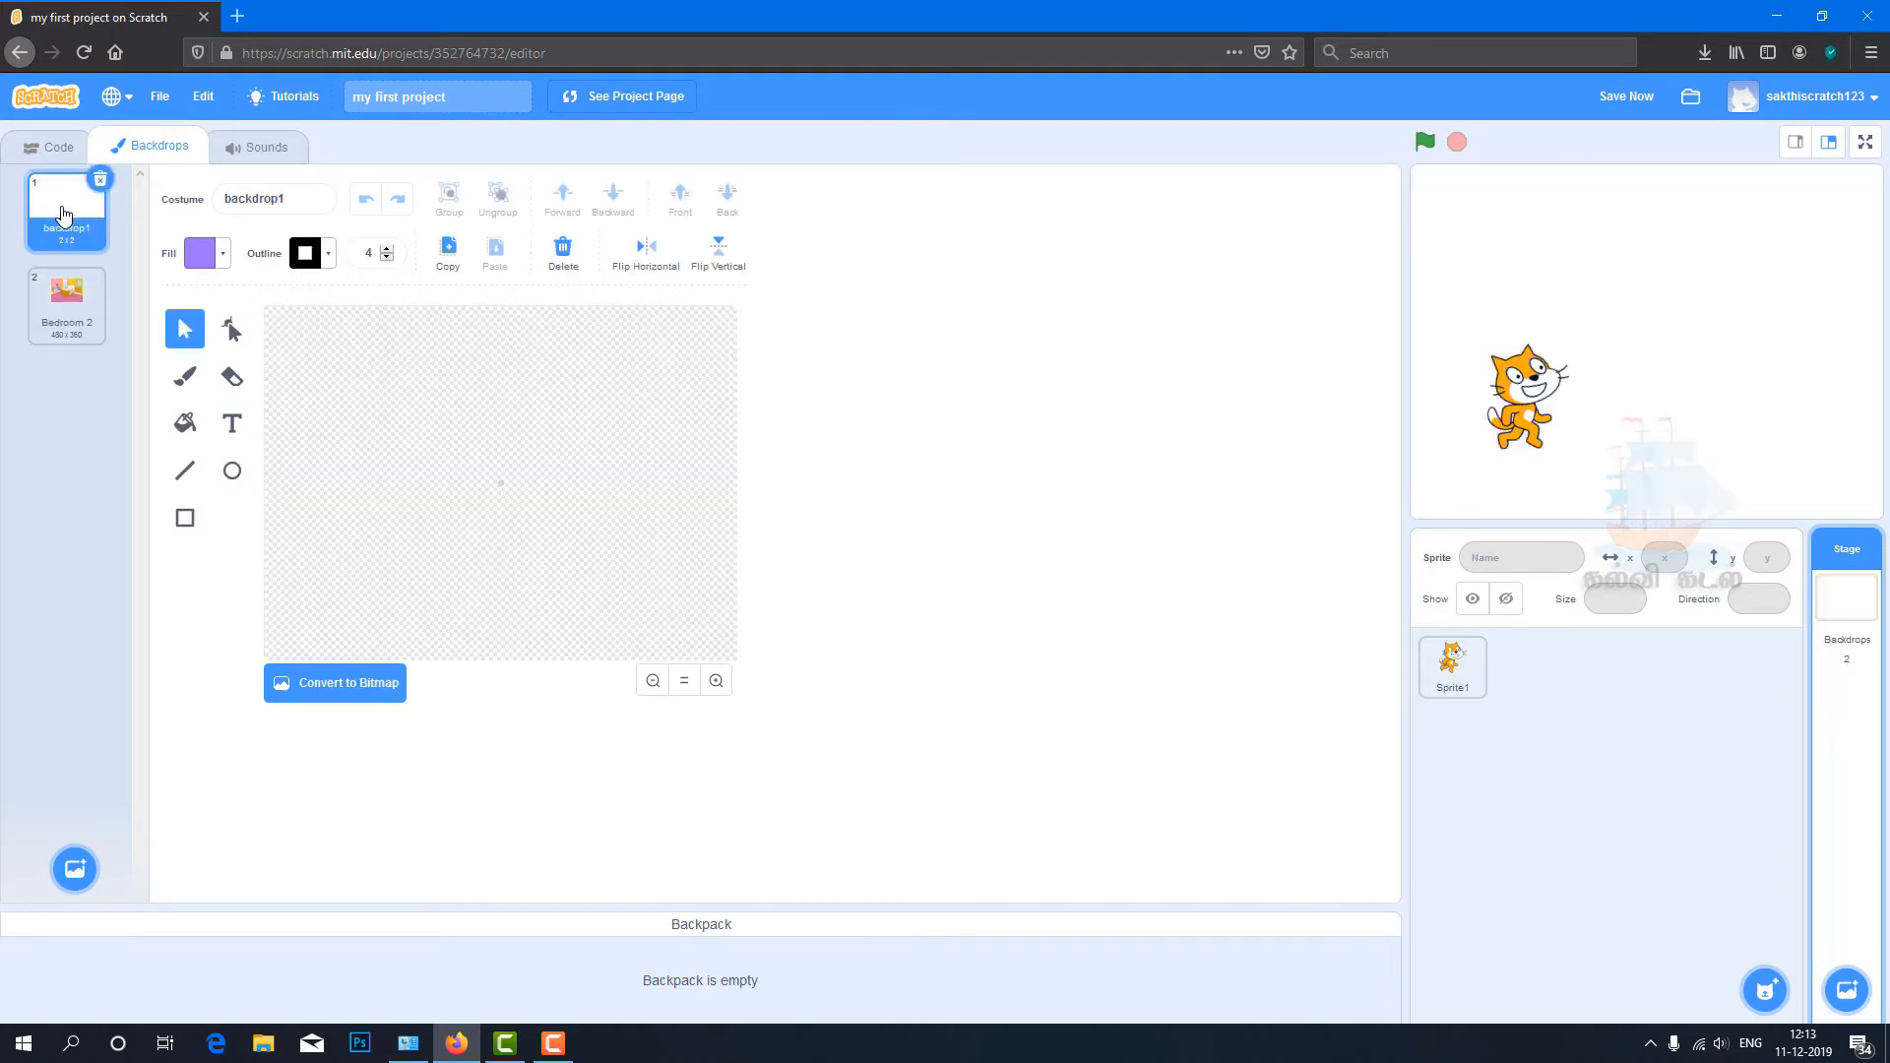
{"action": "left_click", "coordinate": [57, 315]}
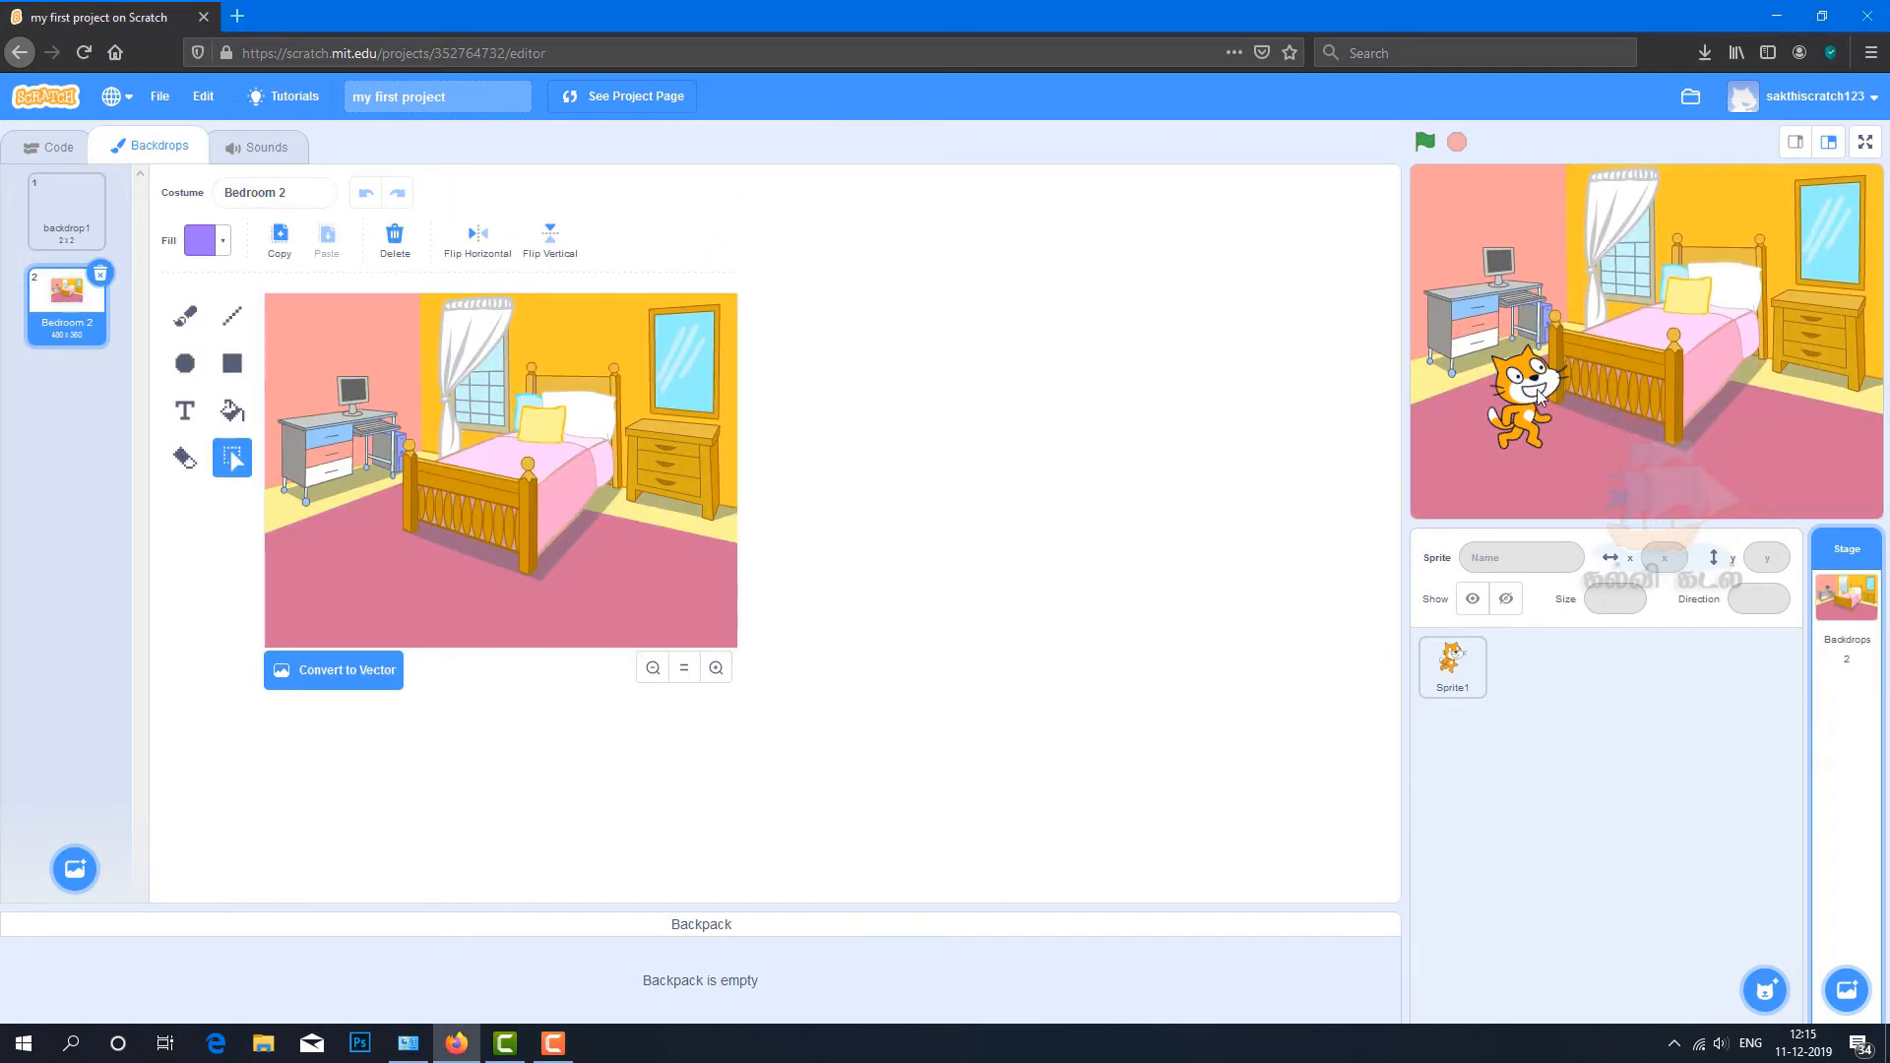
Step: Delete the Bedroom 2 backdrop and reposition the cat on the stage at about x -164, y -43
{"action": "left_click_drag", "start_coordinate": [1537, 390], "coordinate": [1640, 433]}
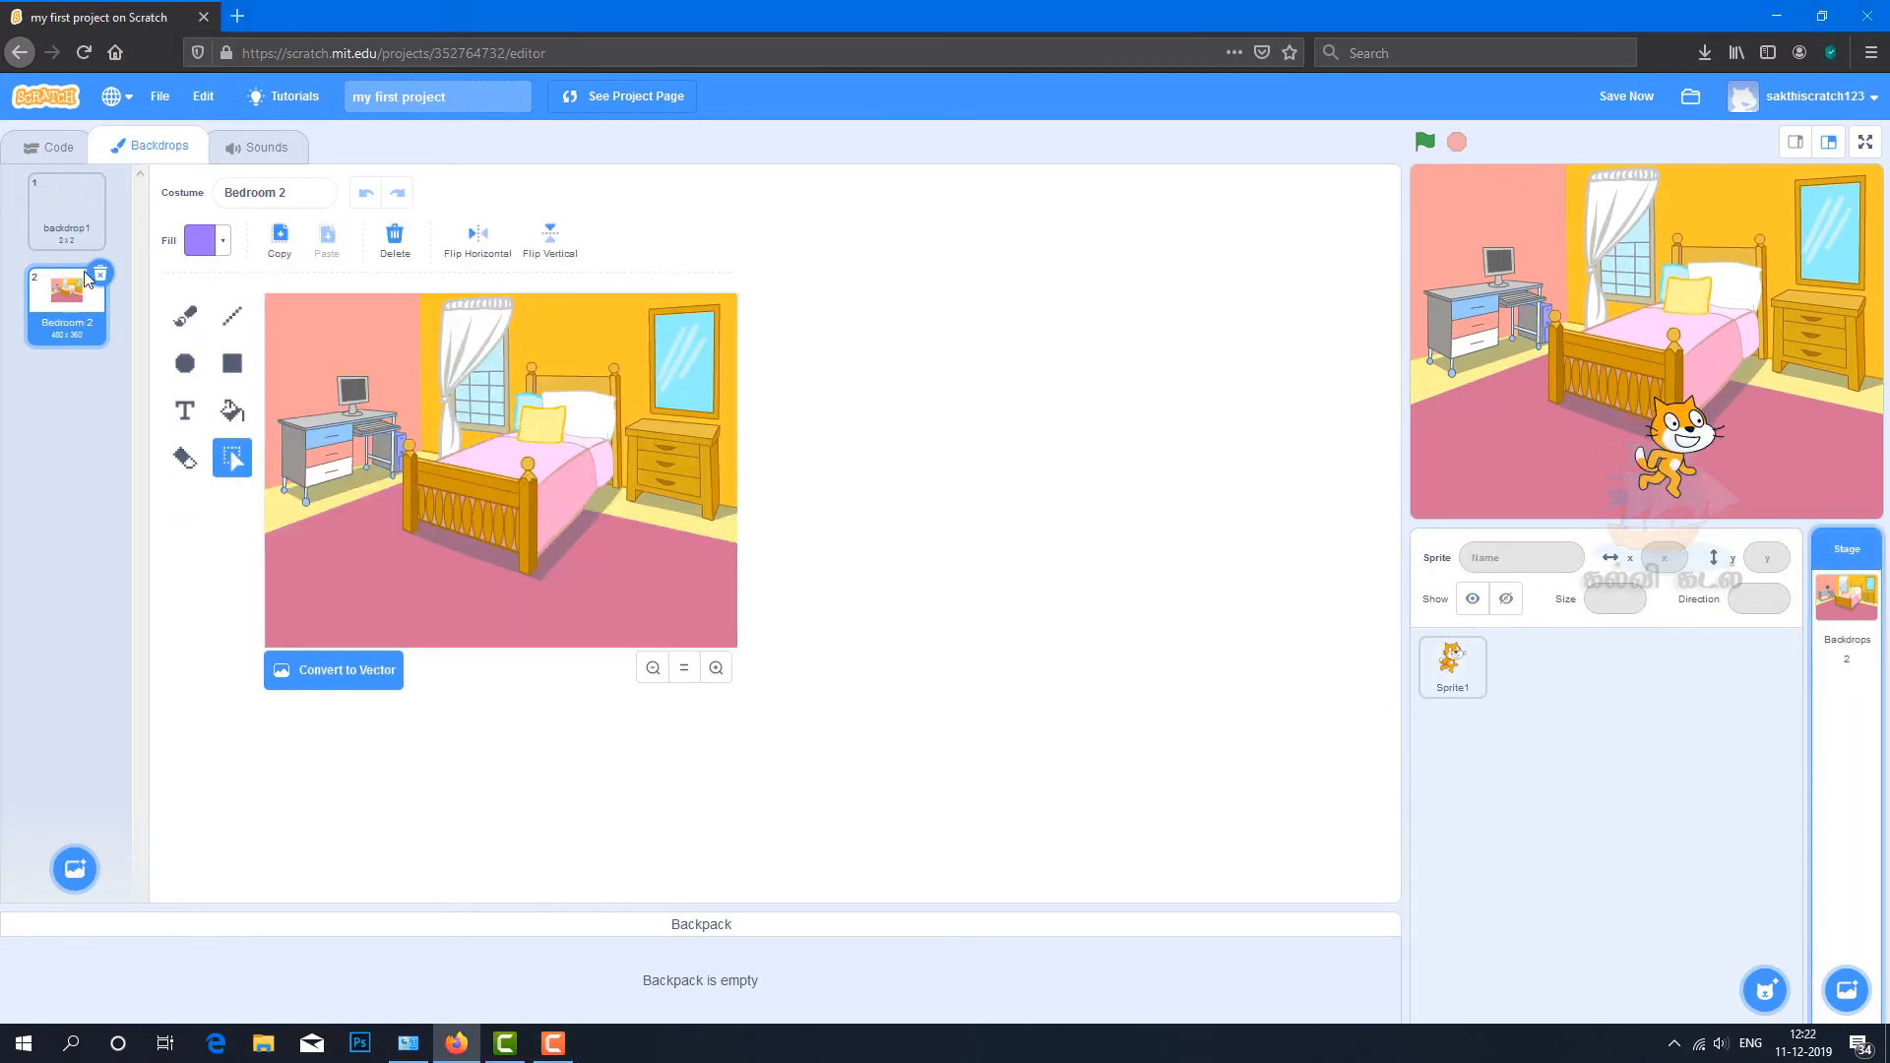
{"action": "left_click", "coordinate": [100, 274]}
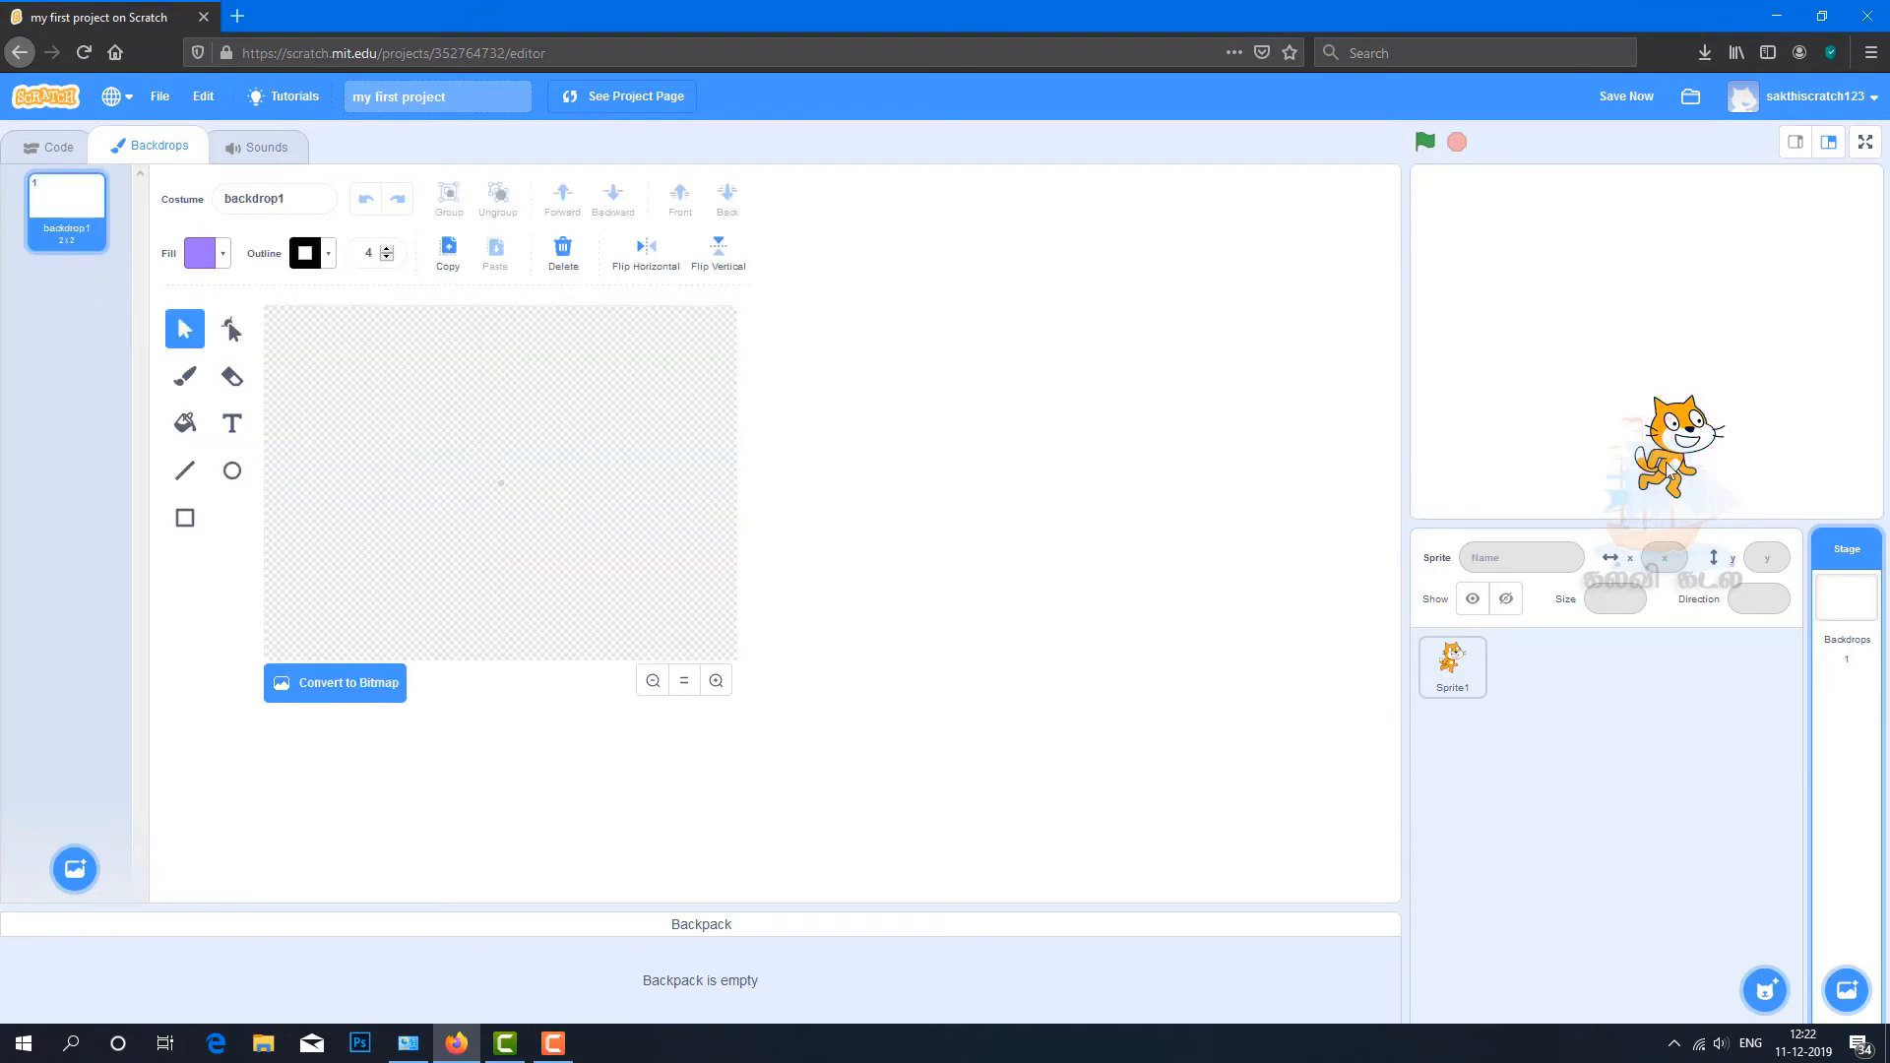
{"action": "left_click_drag", "start_coordinate": [1670, 472], "coordinate": [1476, 404]}
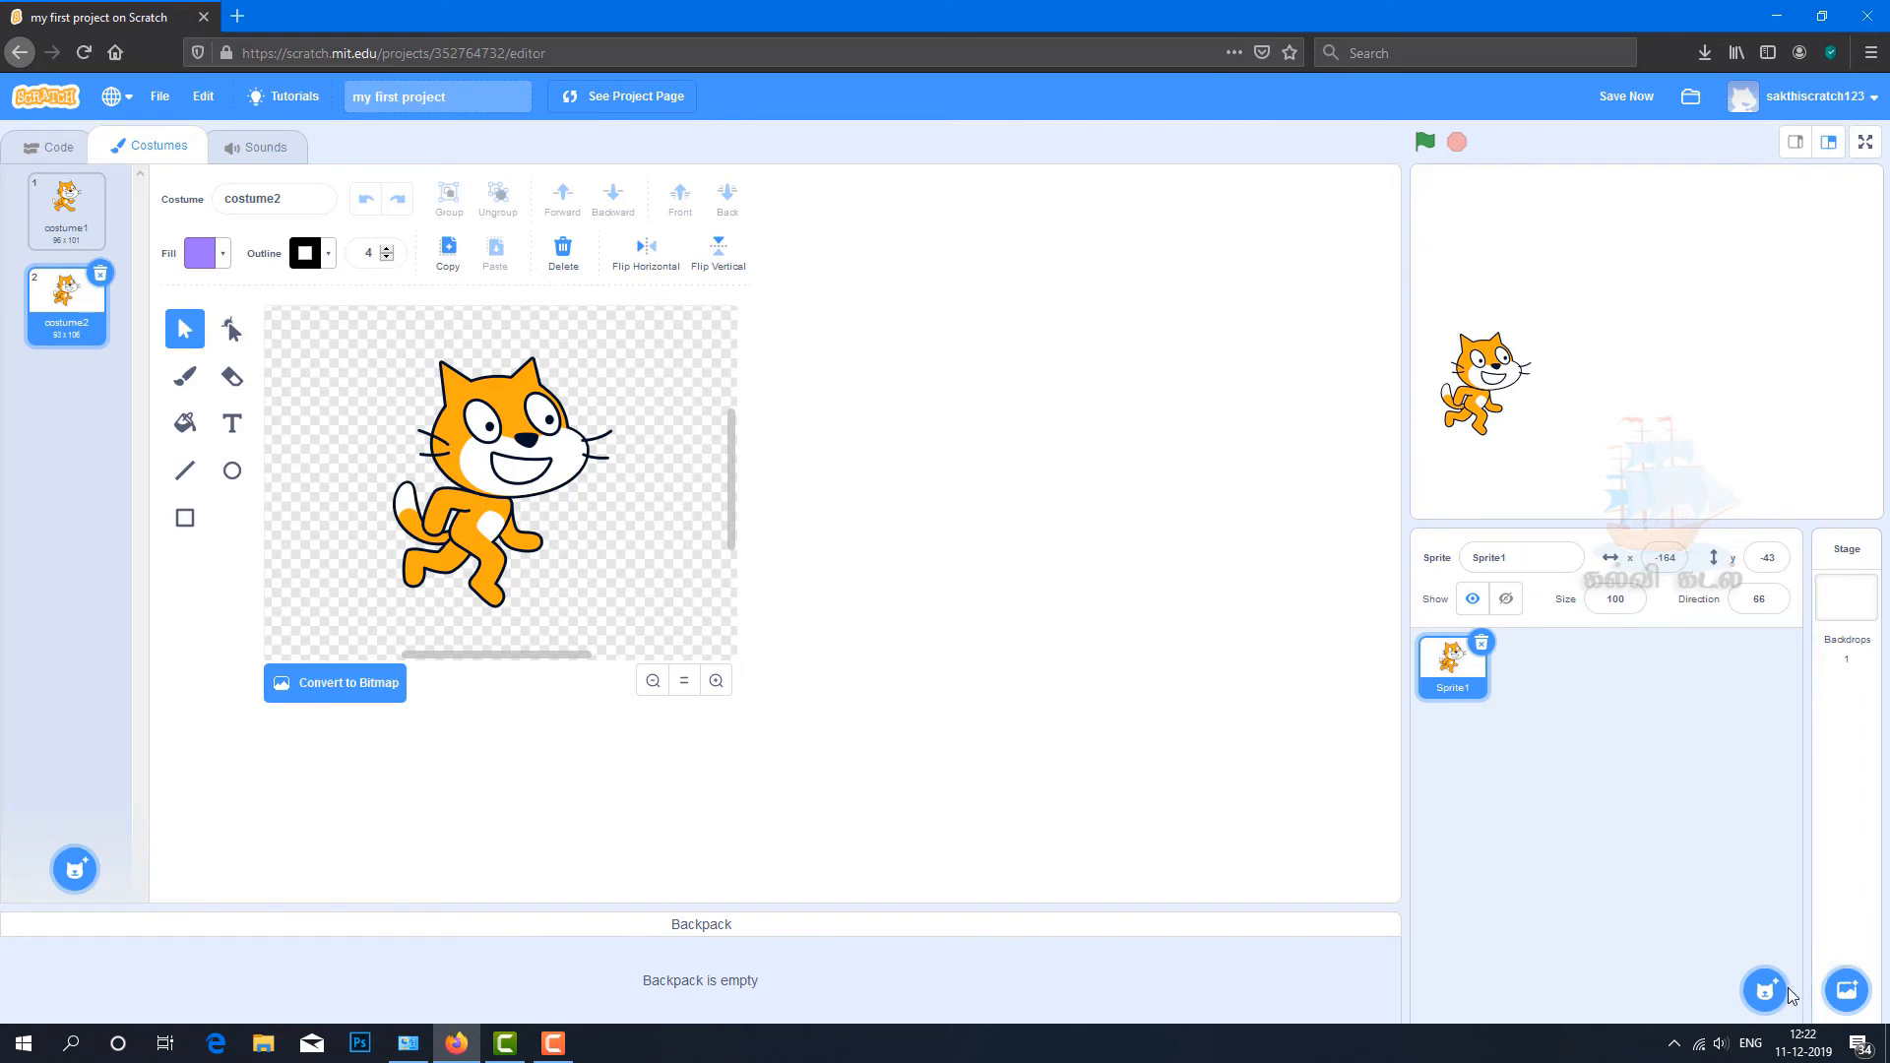
Step: Add the Bear-walking sprite from the sprite library and position it at about x 28, y -40
{"action": "mouse_move", "coordinate": [1768, 1002]}
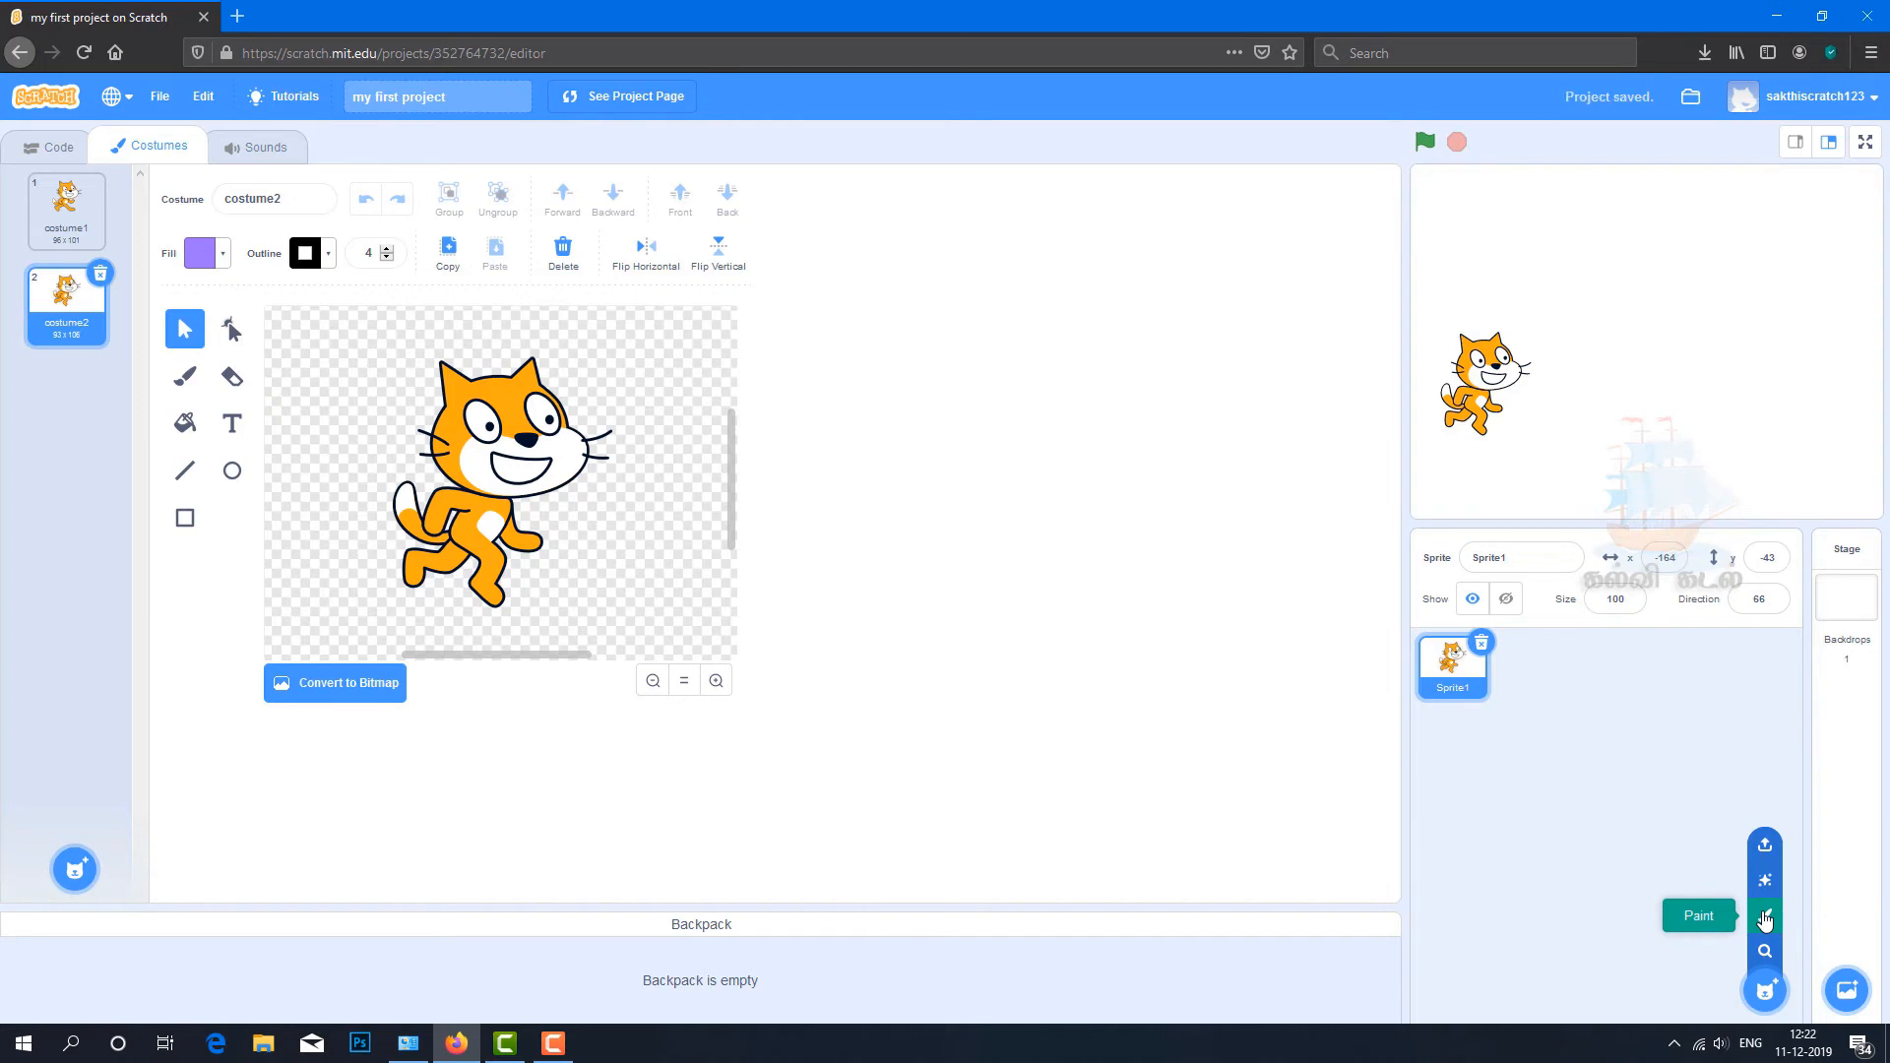
{"action": "left_click", "coordinate": [1766, 990]}
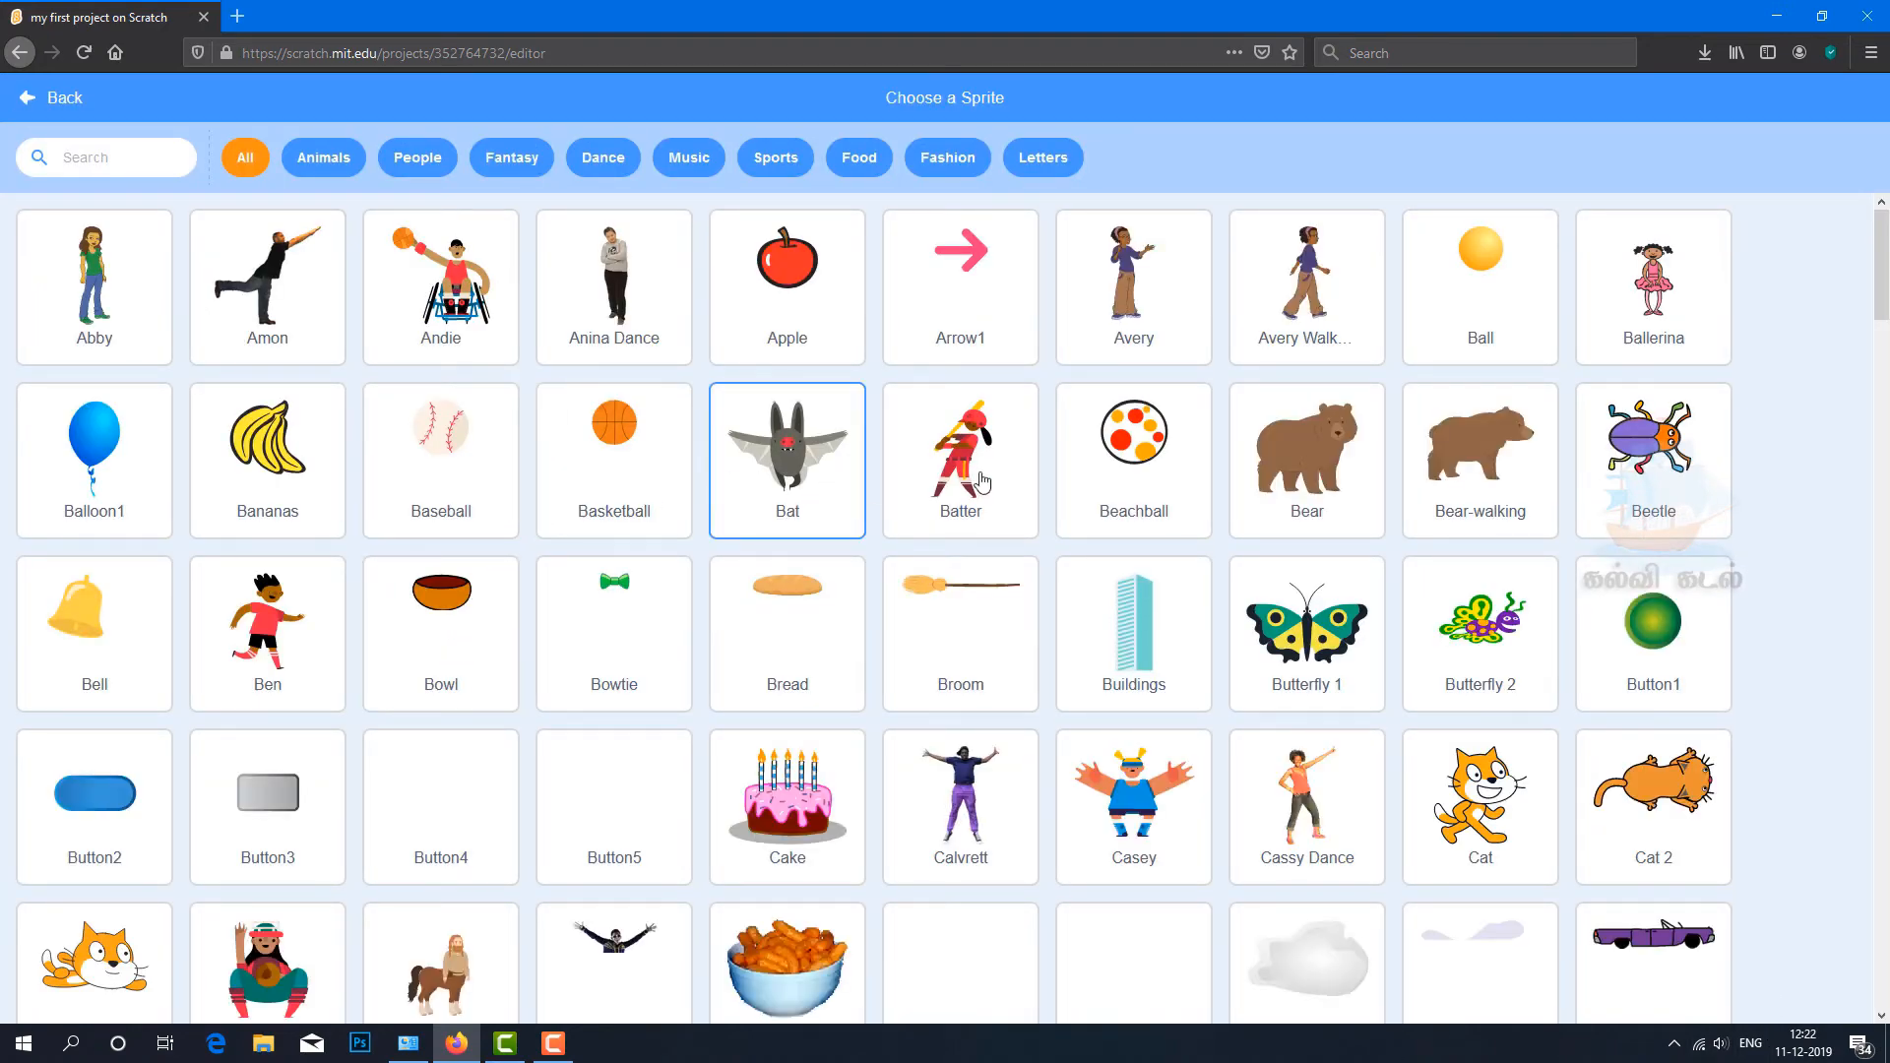
{"action": "scroll", "coordinate": [1630, 568], "scroll_direction": "down", "scroll_amount": 10}
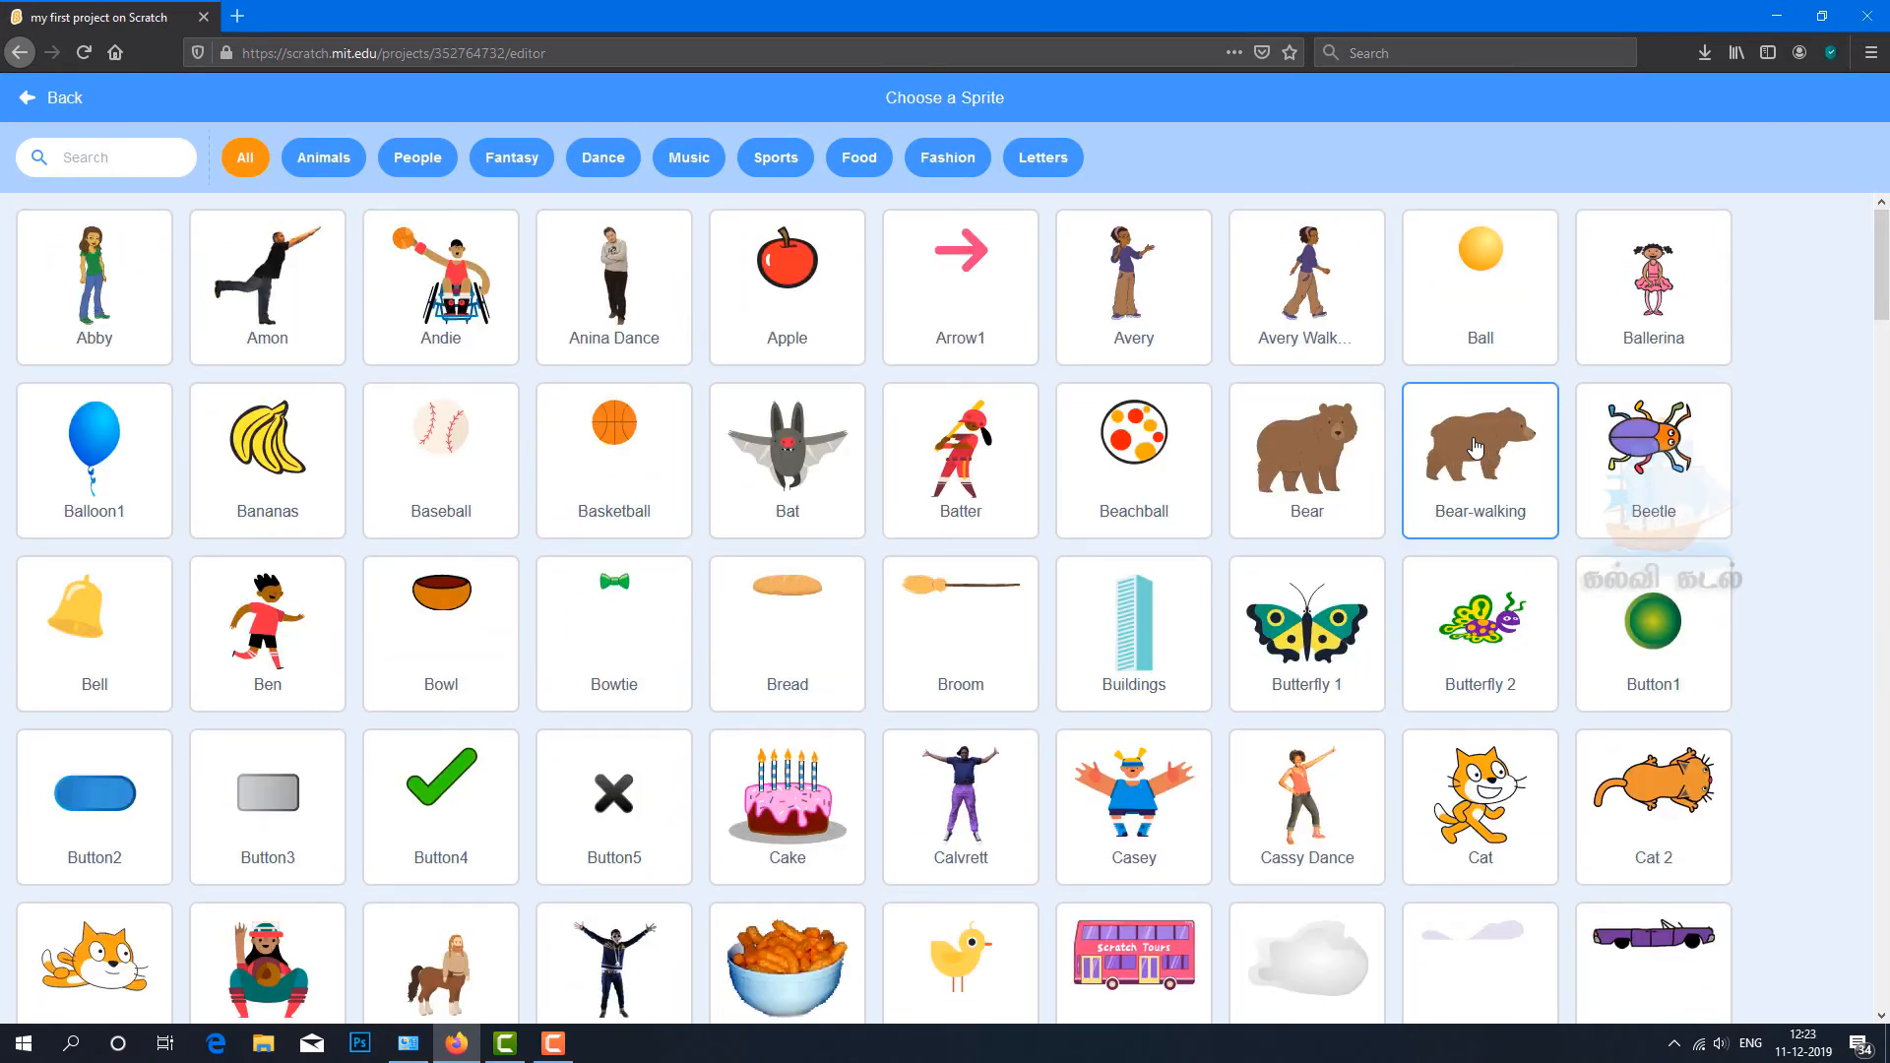
{"action": "left_click", "coordinate": [1475, 449]}
{"action": "left_click_drag", "start_coordinate": [1711, 350], "coordinate": [1669, 358]}
Step: Check which management options are offered for the Bear-walking sprite without applying any
{"action": "right_click", "coordinate": [1516, 670]}
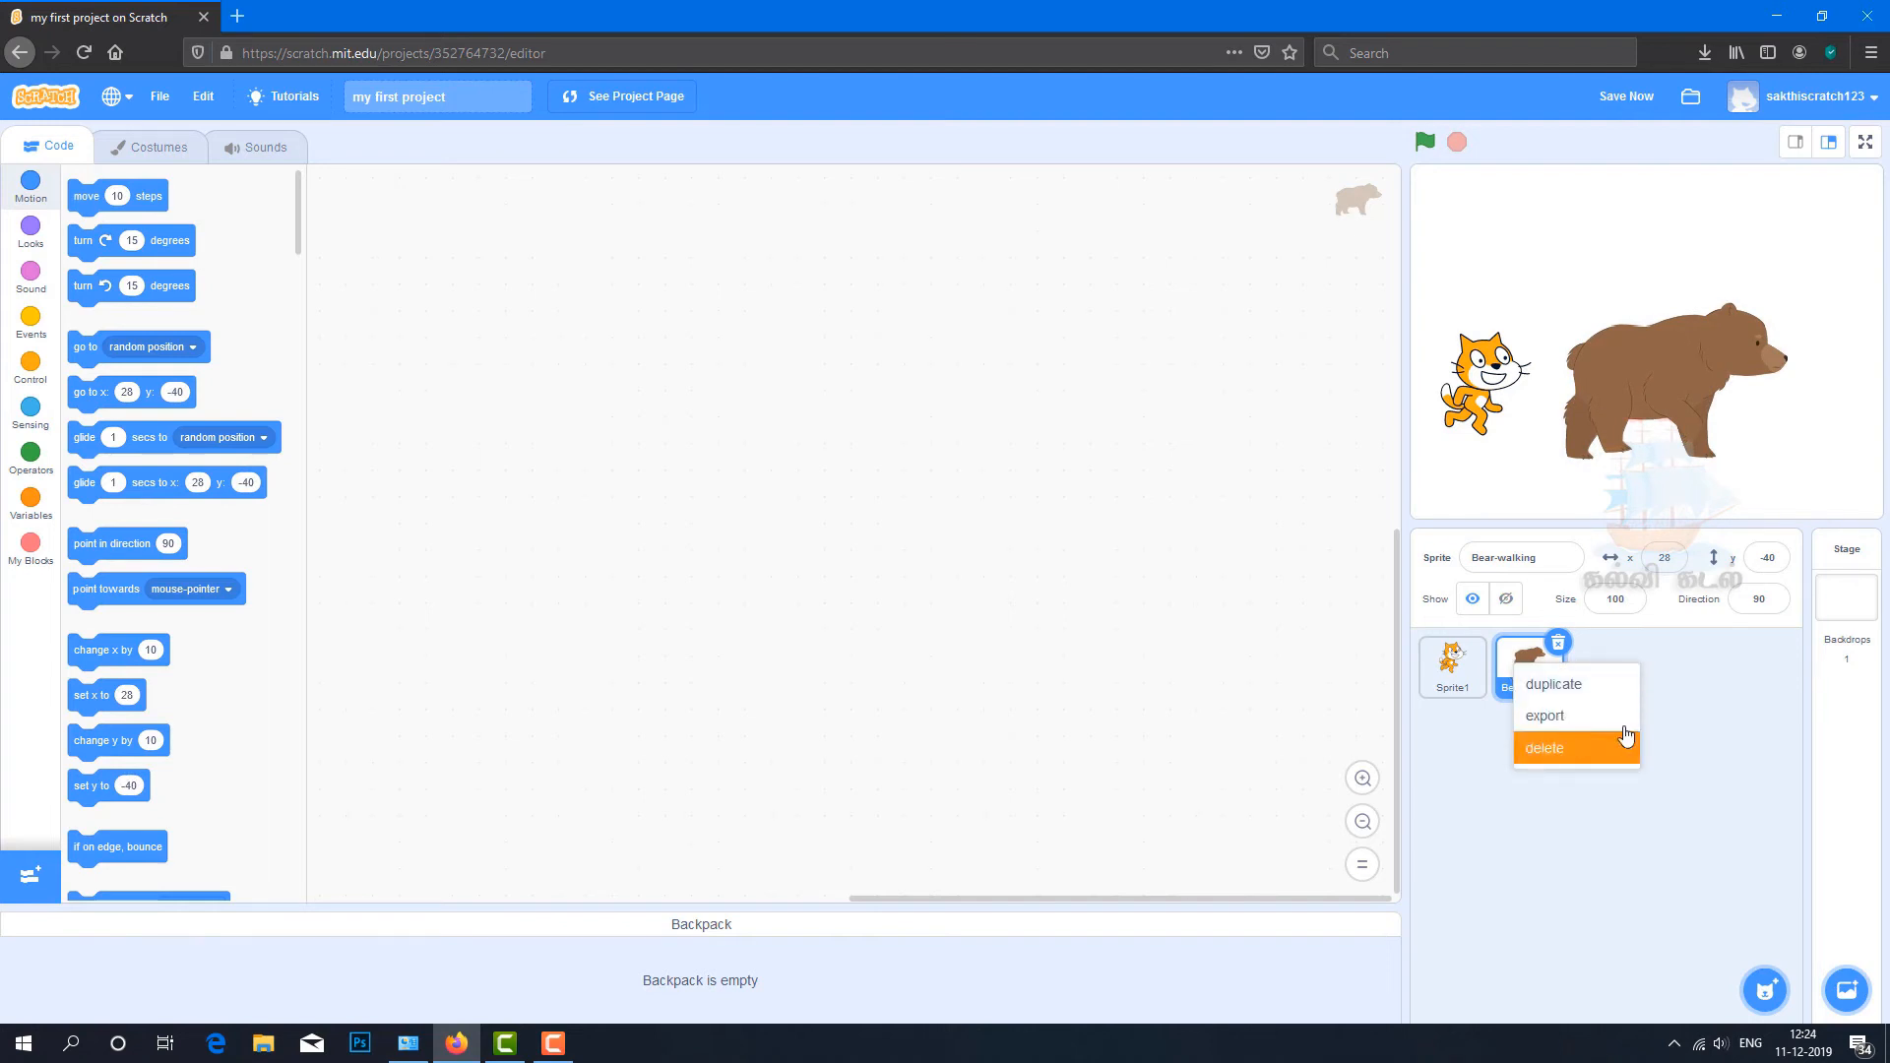
{"action": "left_click", "coordinate": [1709, 726]}
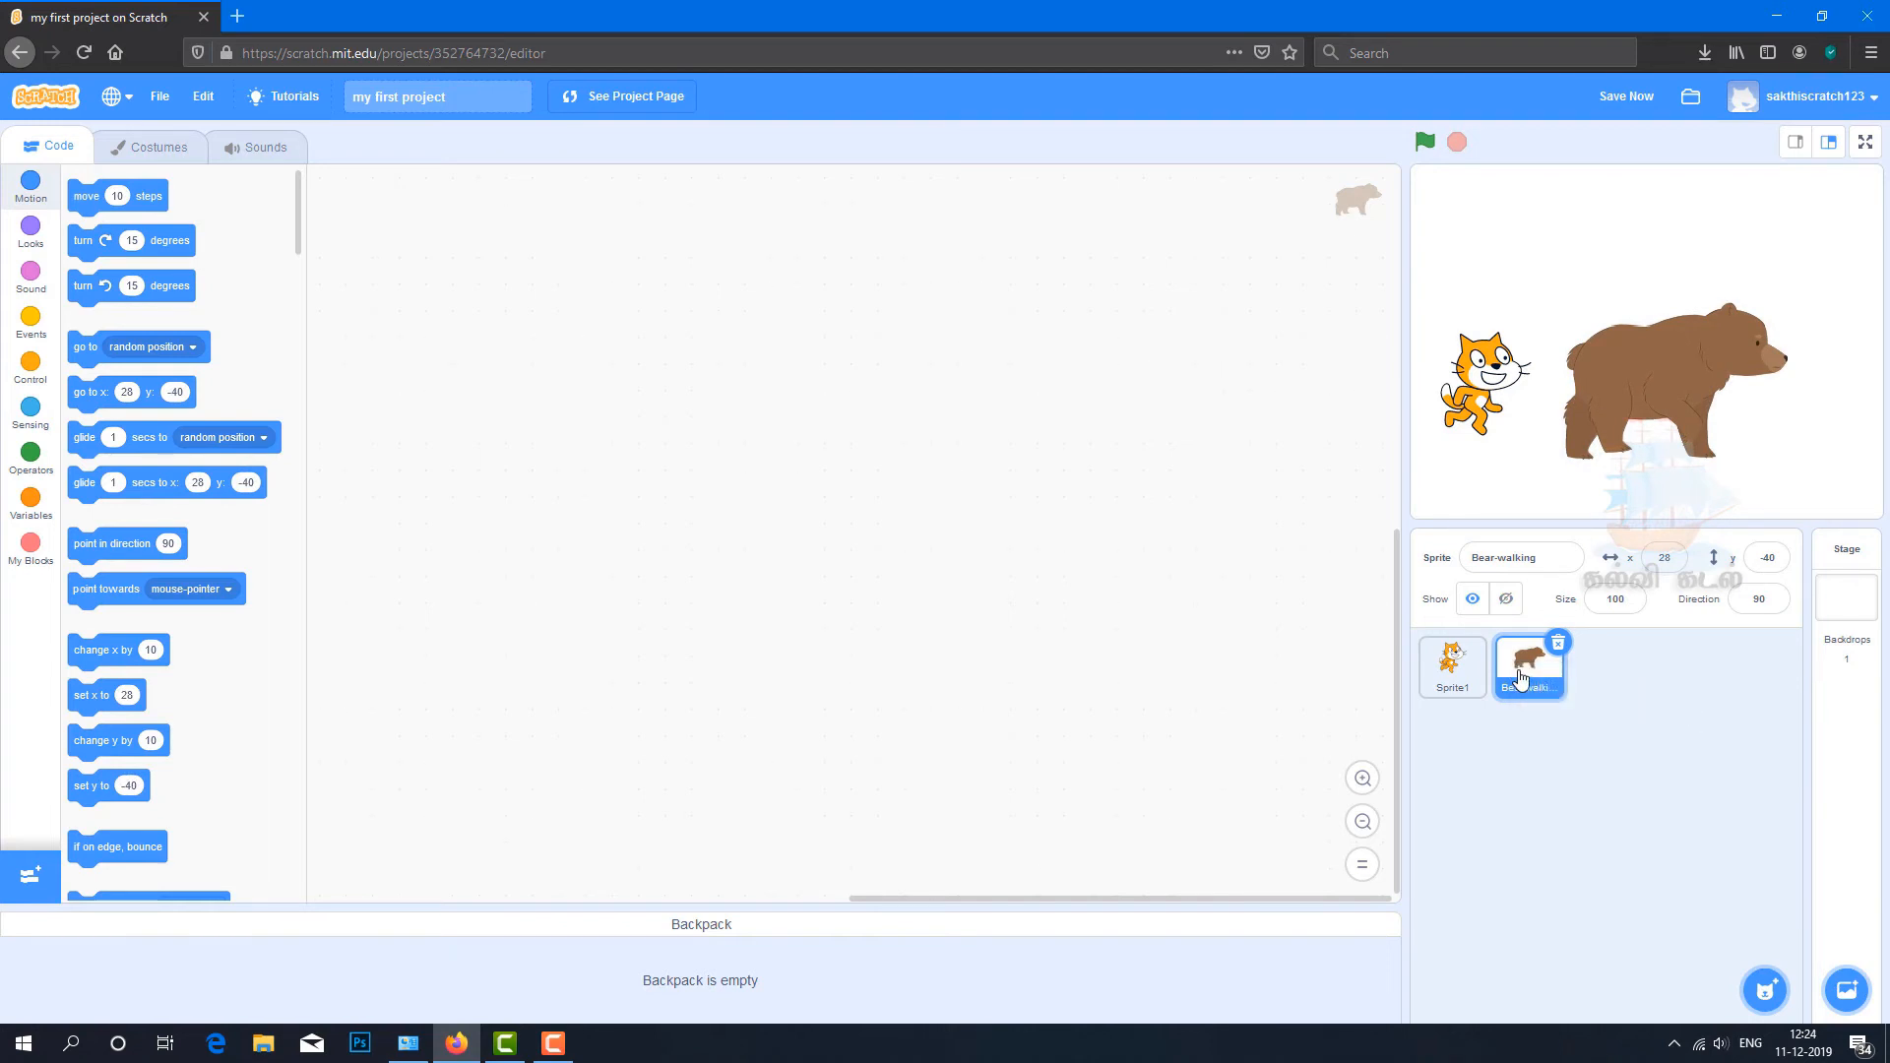
Step: Duplicate the Bear-walking sprite, and delete the duplicate
{"action": "right_click", "coordinate": [1524, 678]}
{"action": "left_click", "coordinate": [1571, 694]}
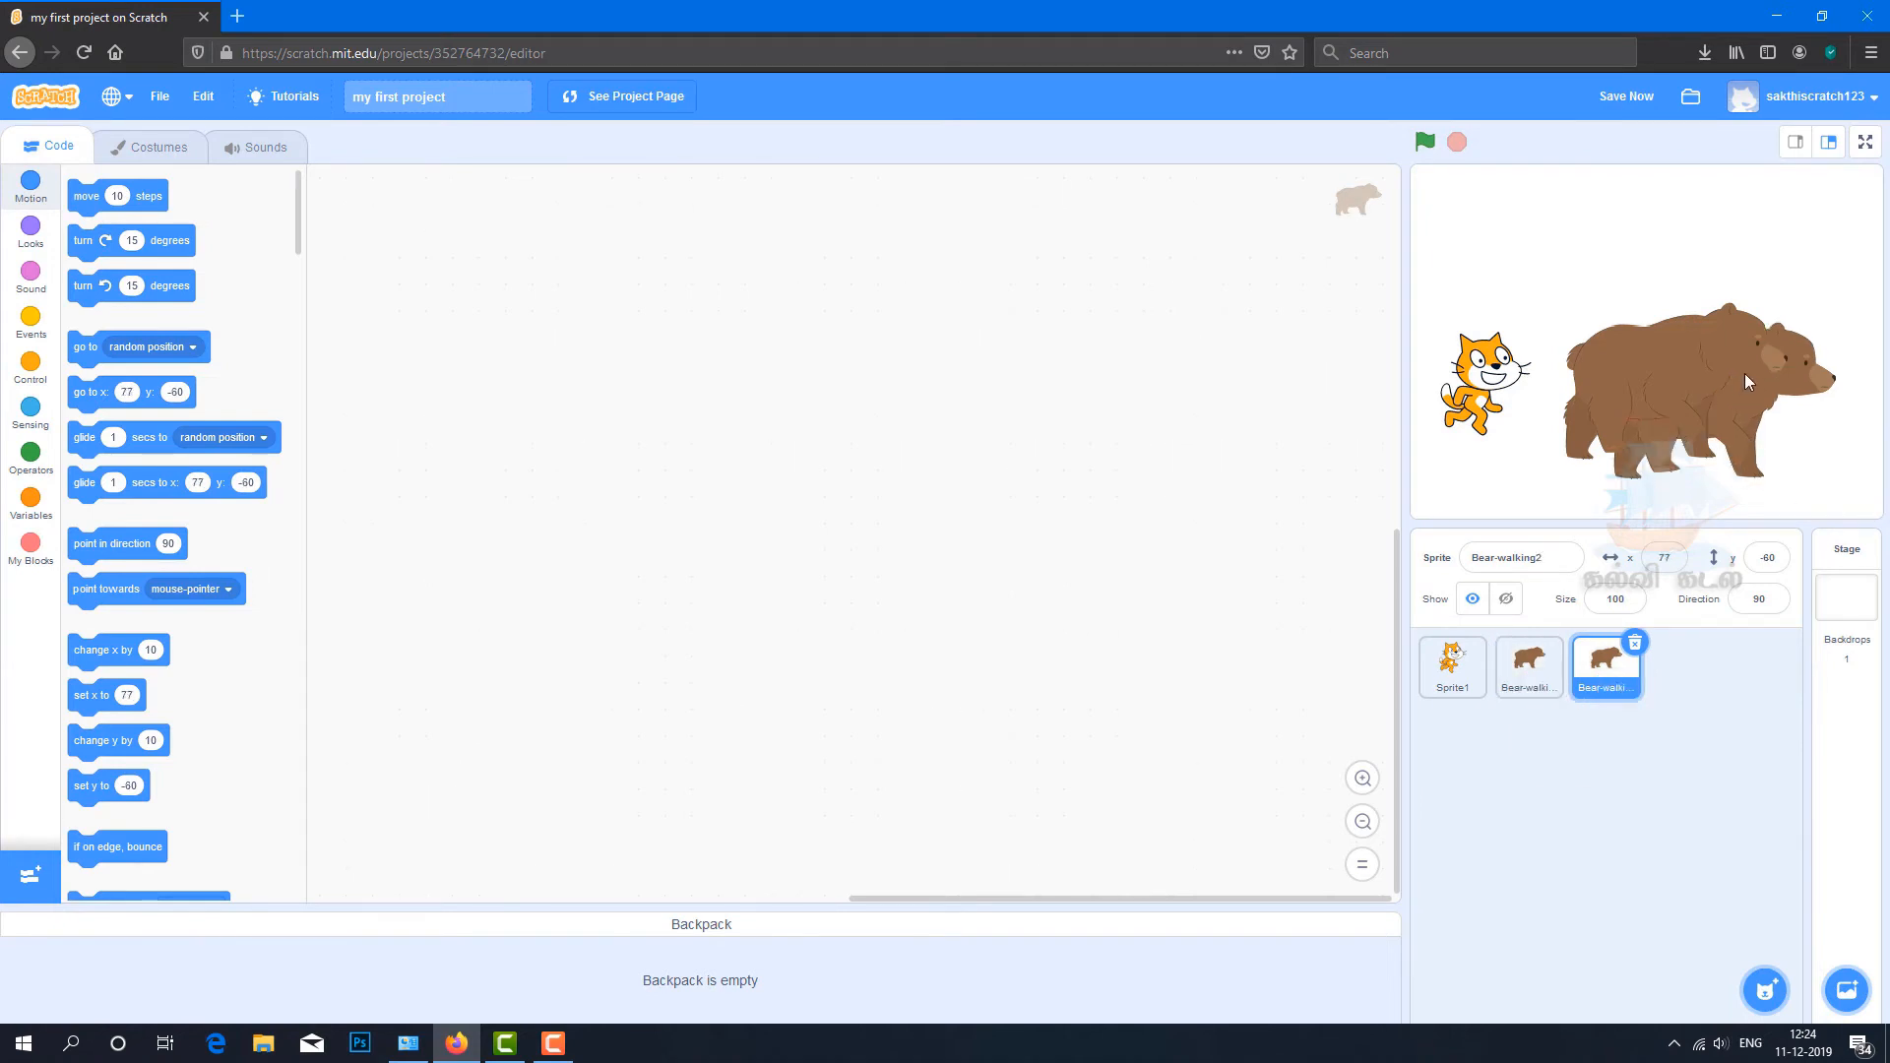
{"action": "left_click", "coordinate": [1635, 642]}
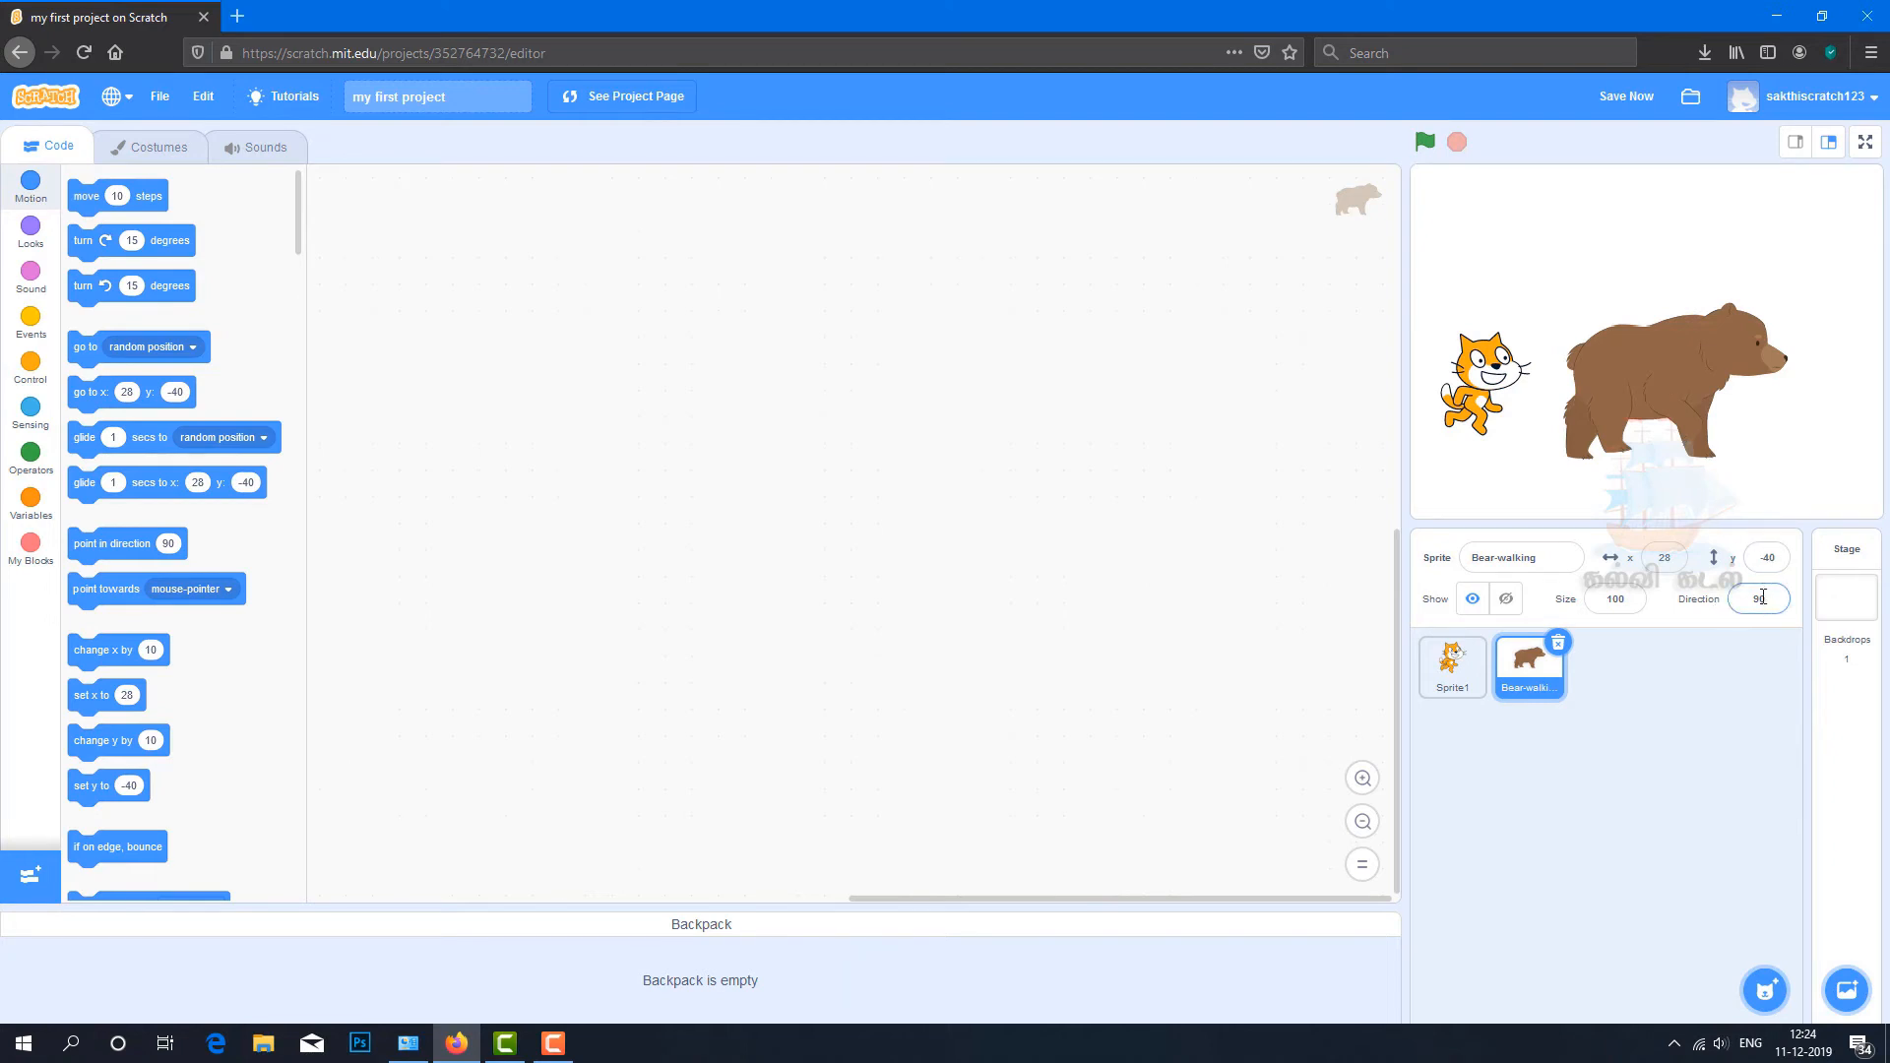
Step: Turn the Bear-walking sprite to direction -91 and set its rotation style to left/right
{"action": "left_click", "coordinate": [1762, 597]}
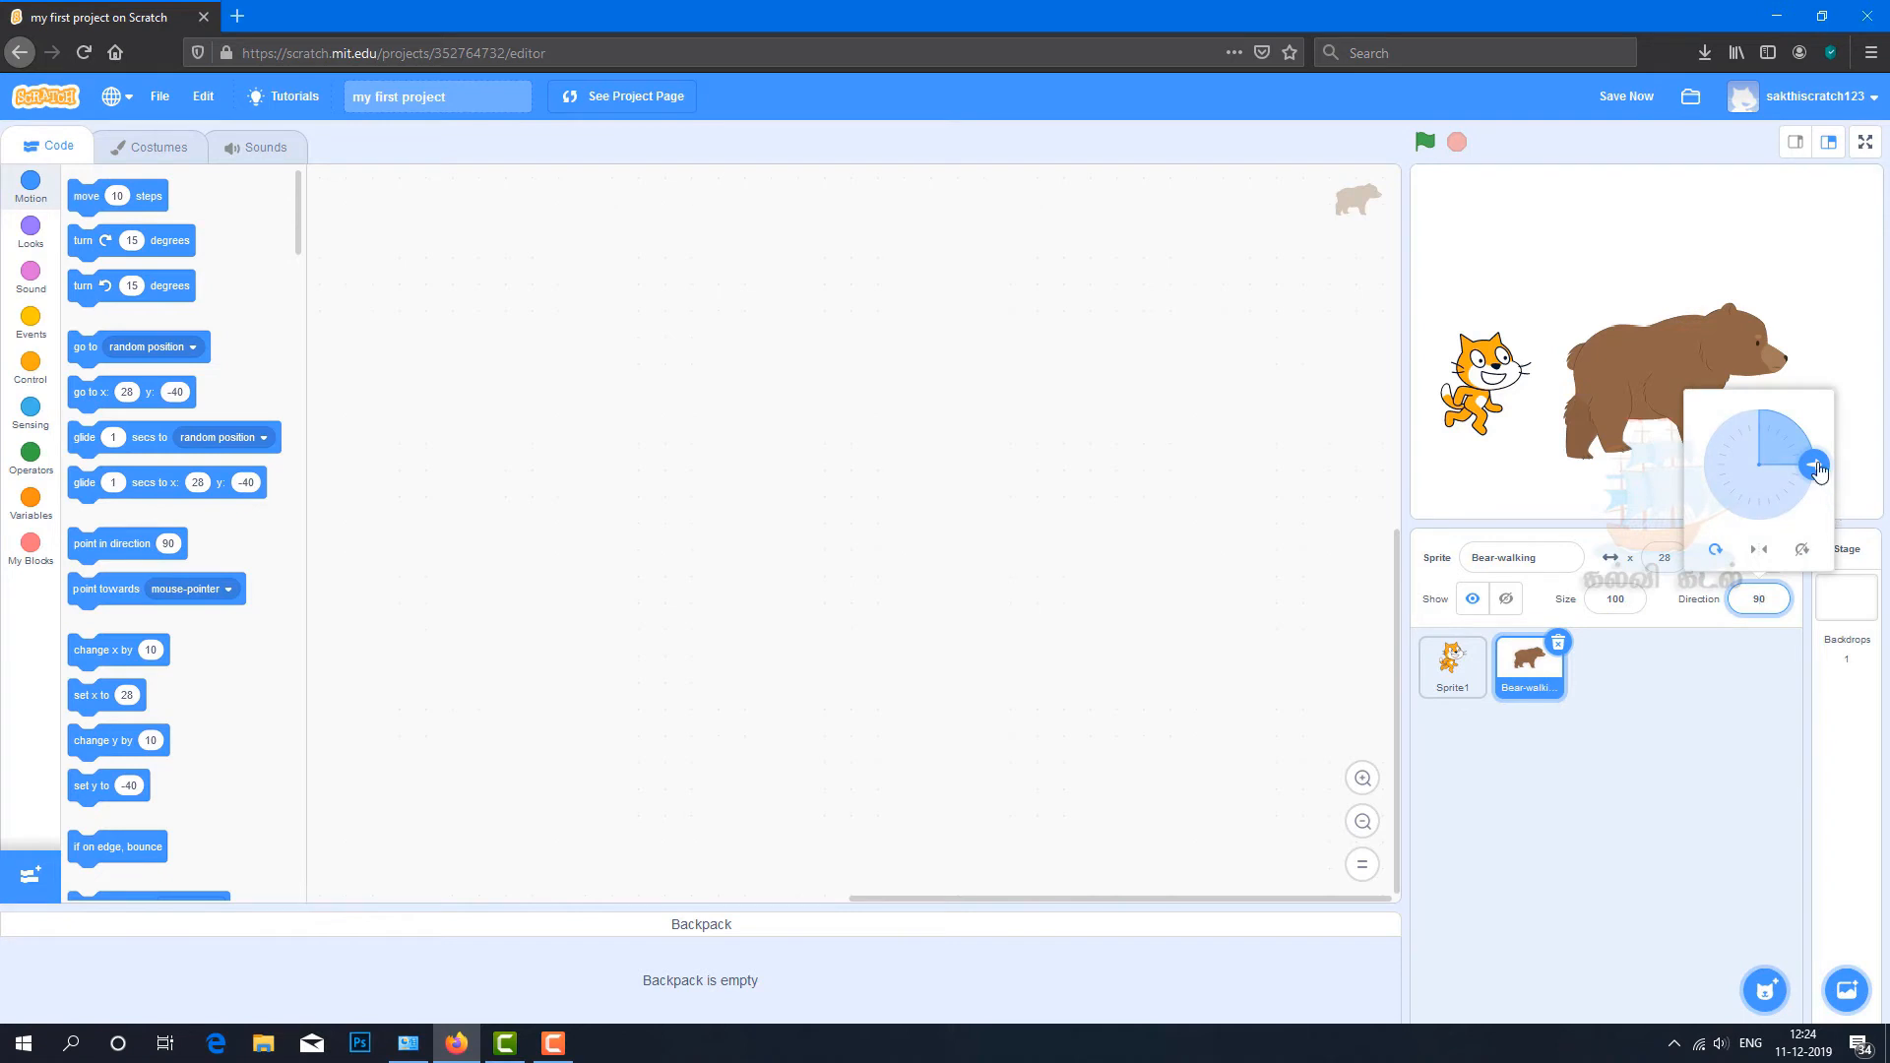
{"action": "left_click_drag", "start_coordinate": [1815, 464], "coordinate": [1708, 475]}
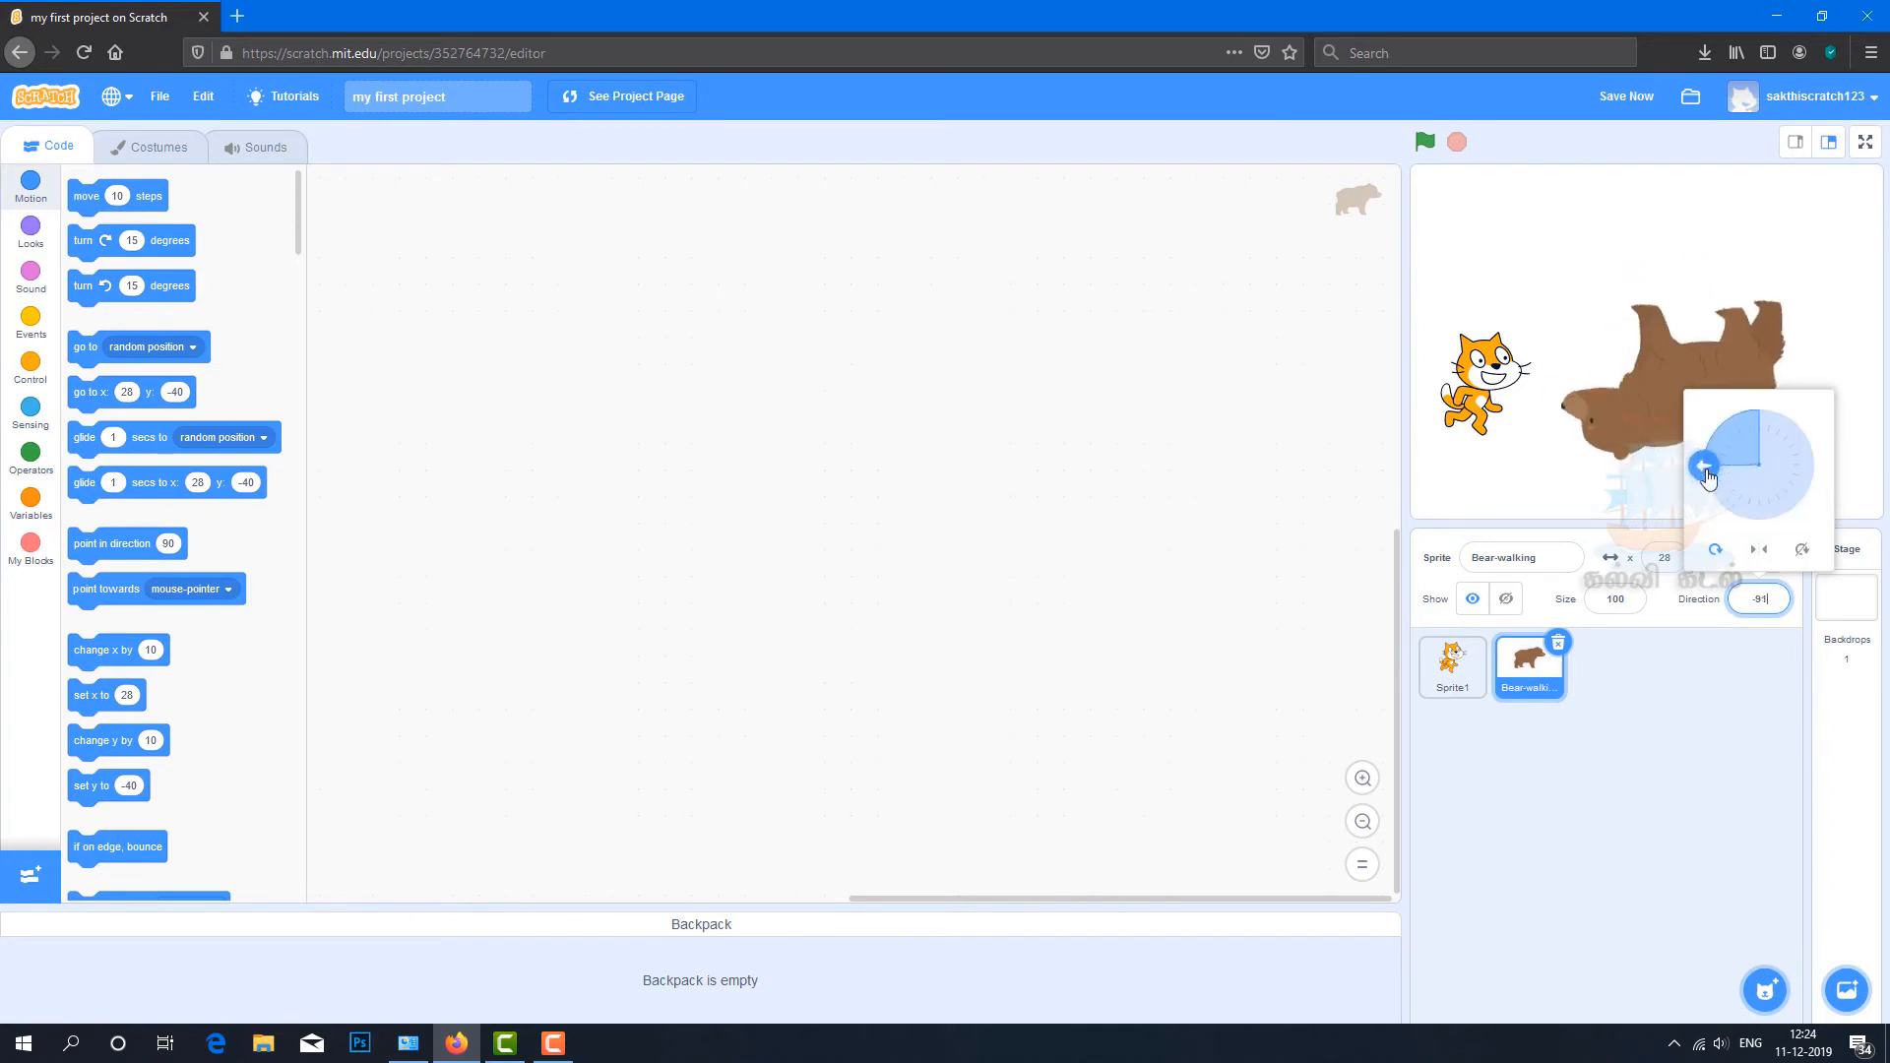
{"action": "left_click", "coordinate": [1760, 552]}
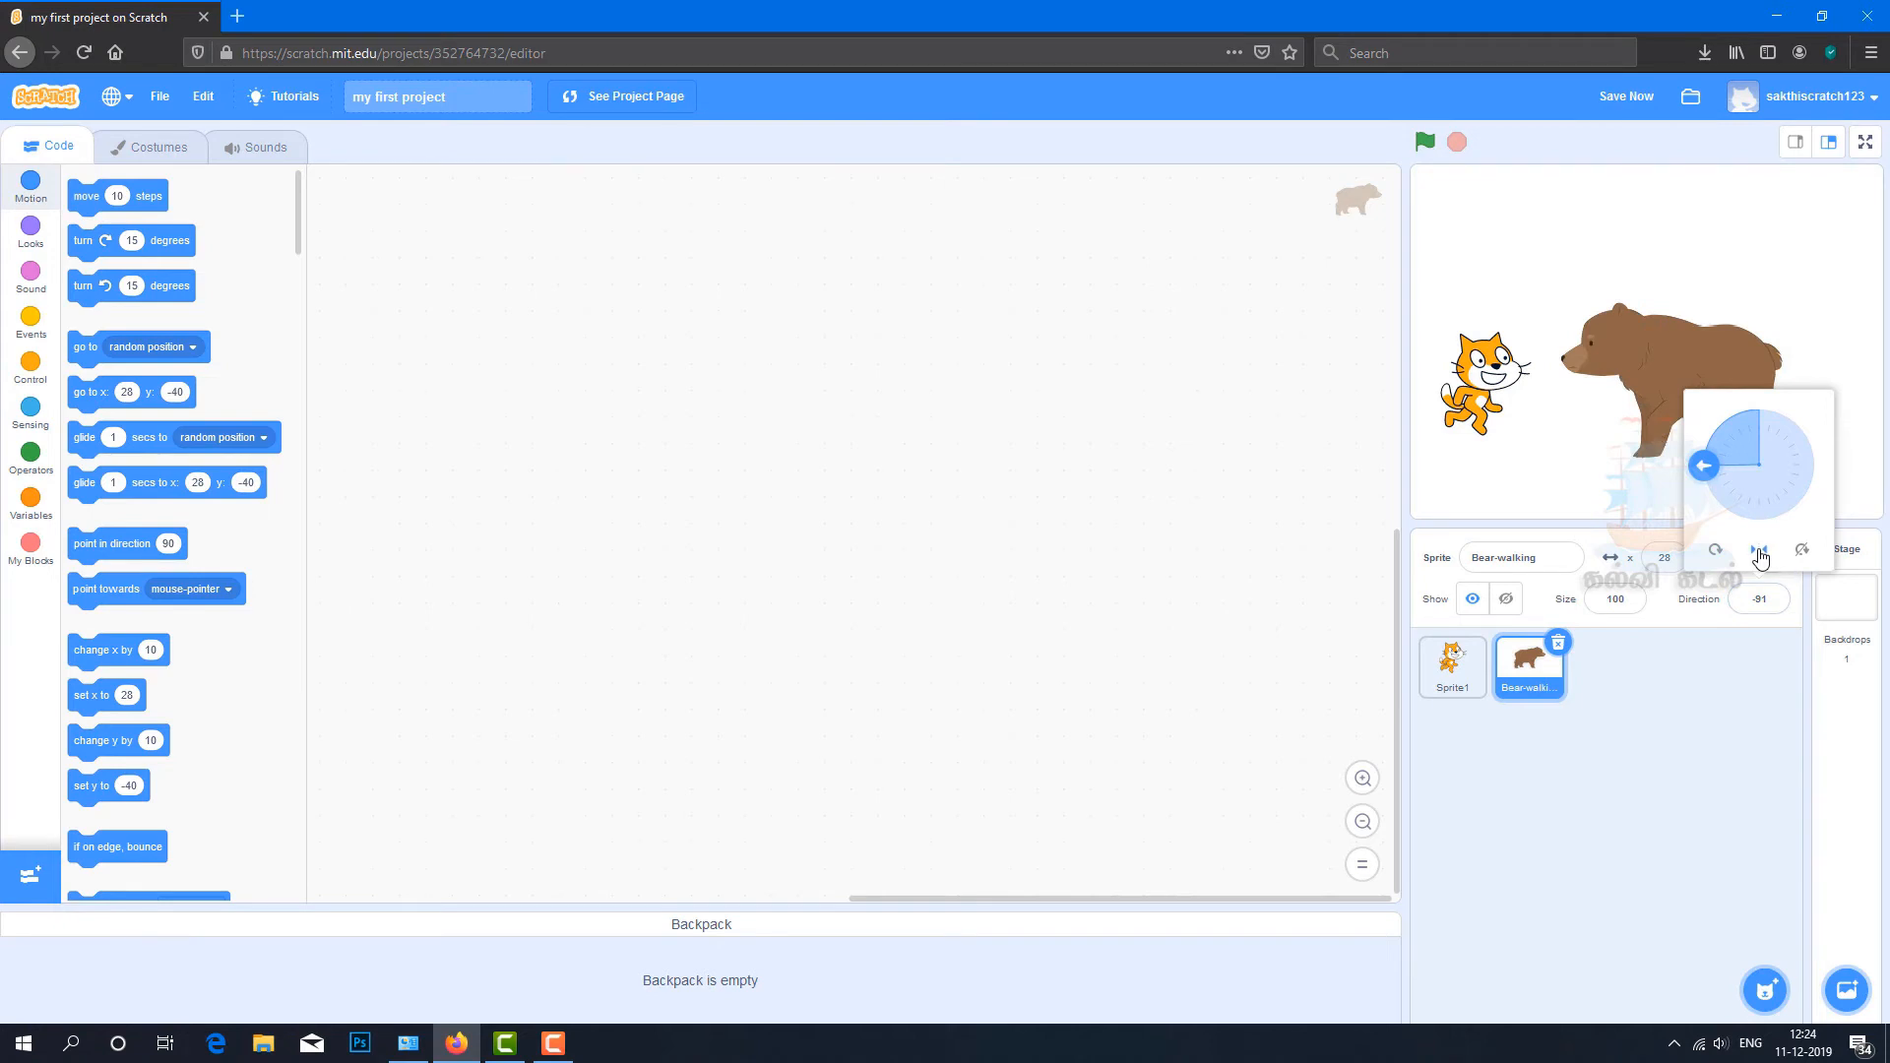
Step: Set the Bear-walking sprite's size to 200 and hide it on the stage
{"action": "left_click", "coordinate": [1602, 605]}
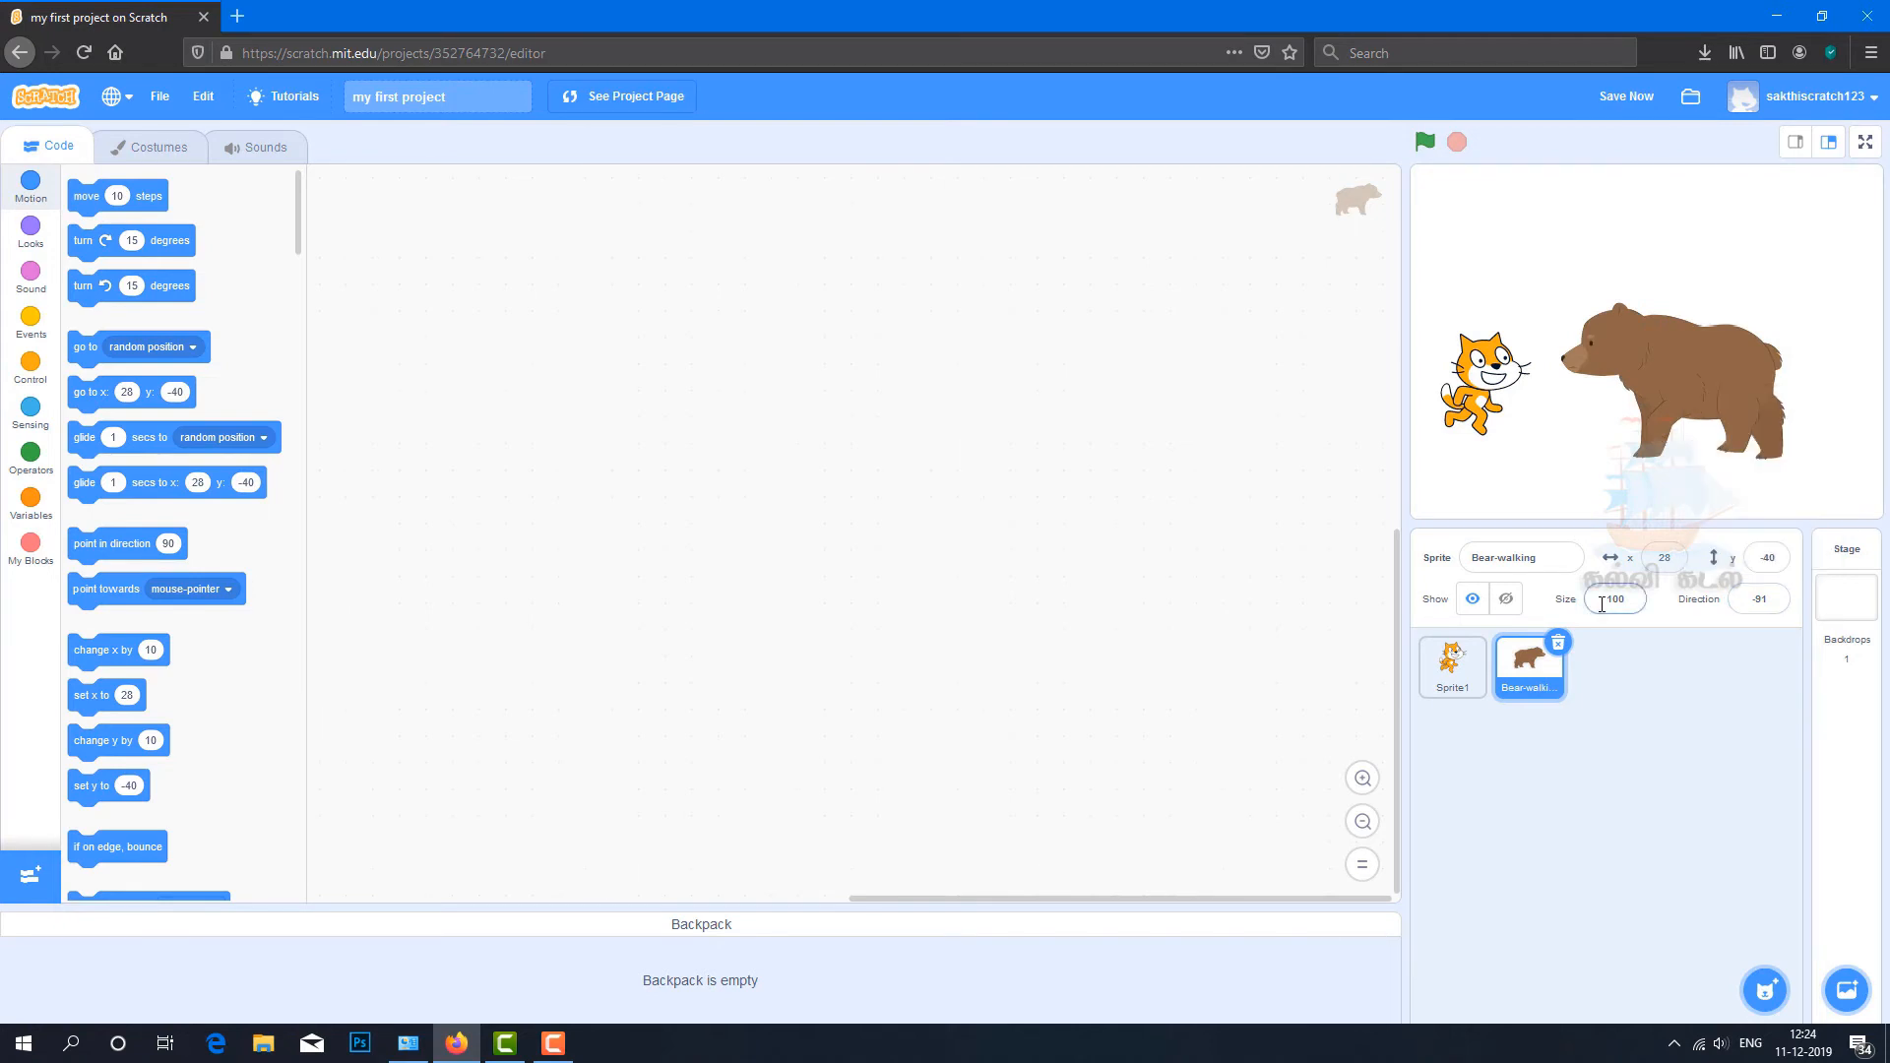
{"action": "left_click_drag", "start_coordinate": [1602, 604], "coordinate": [1643, 596]}
{"action": "type", "text": "200"}
{"action": "key", "text": "Return"}
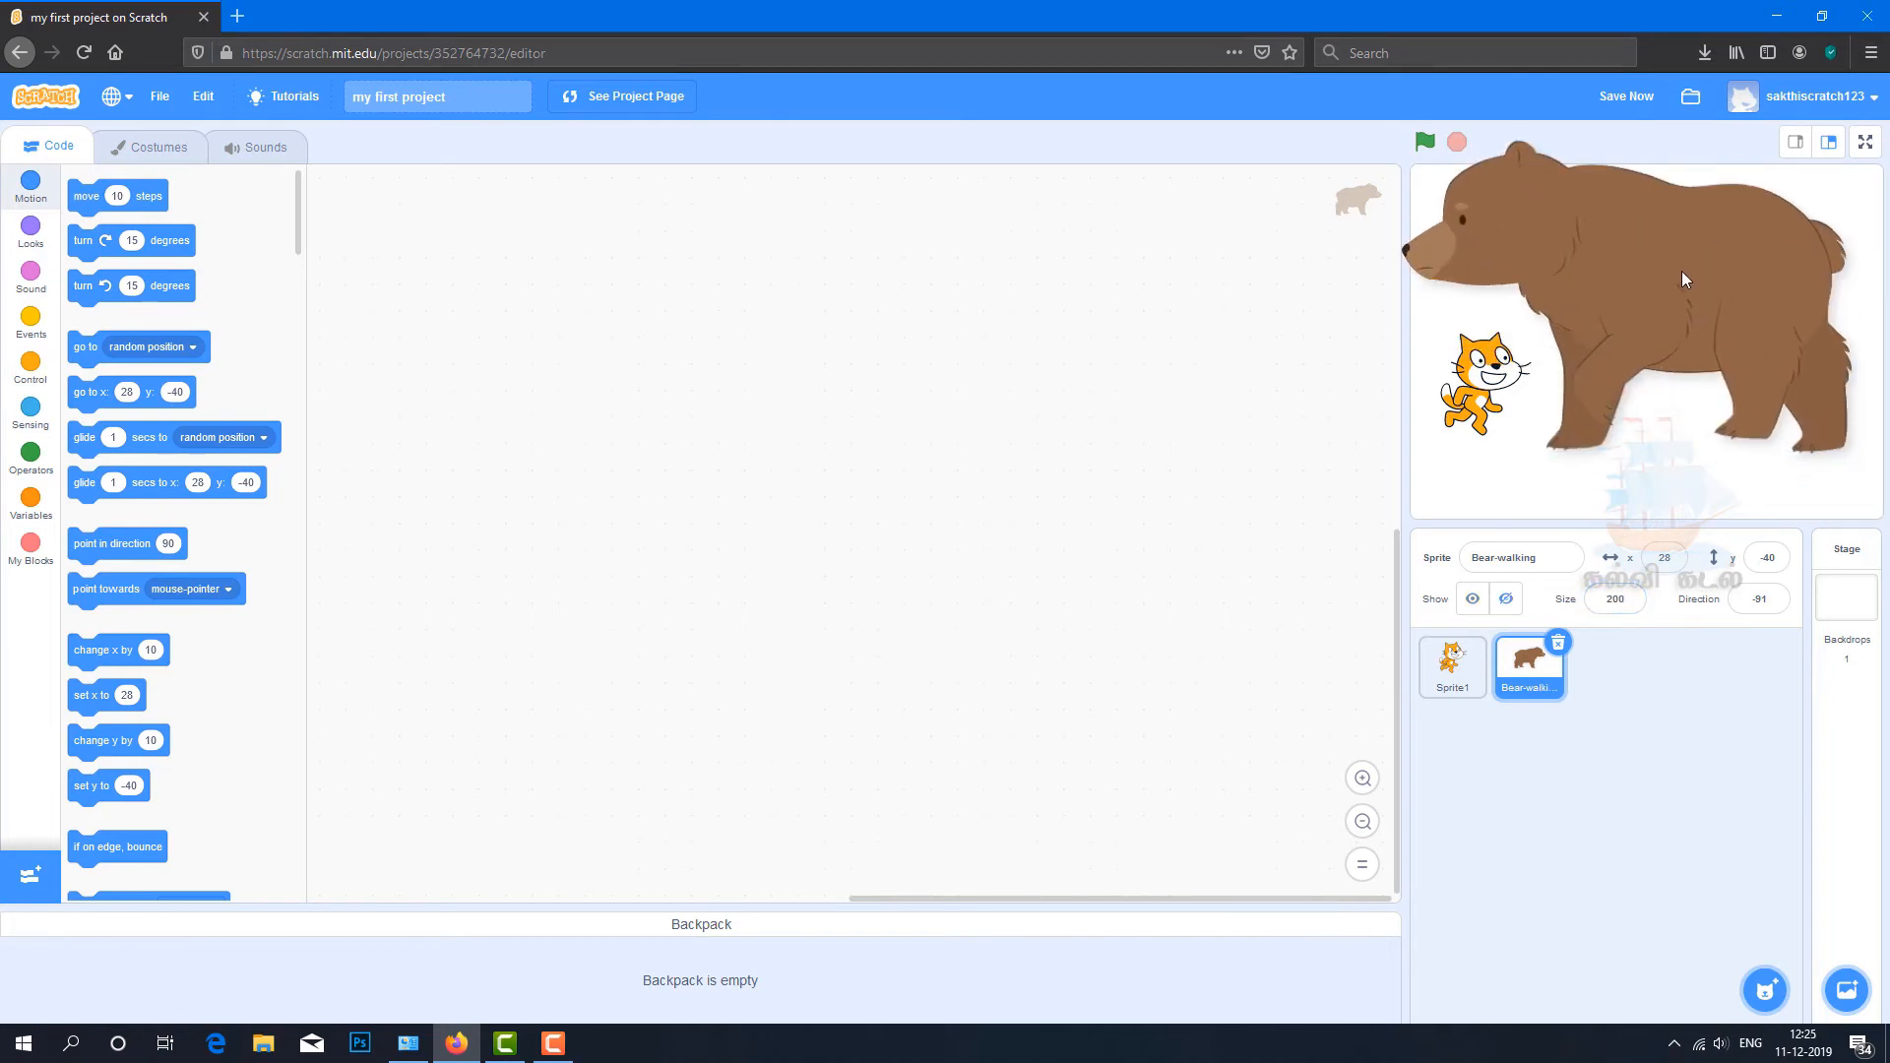
{"action": "left_click", "coordinate": [1509, 603]}
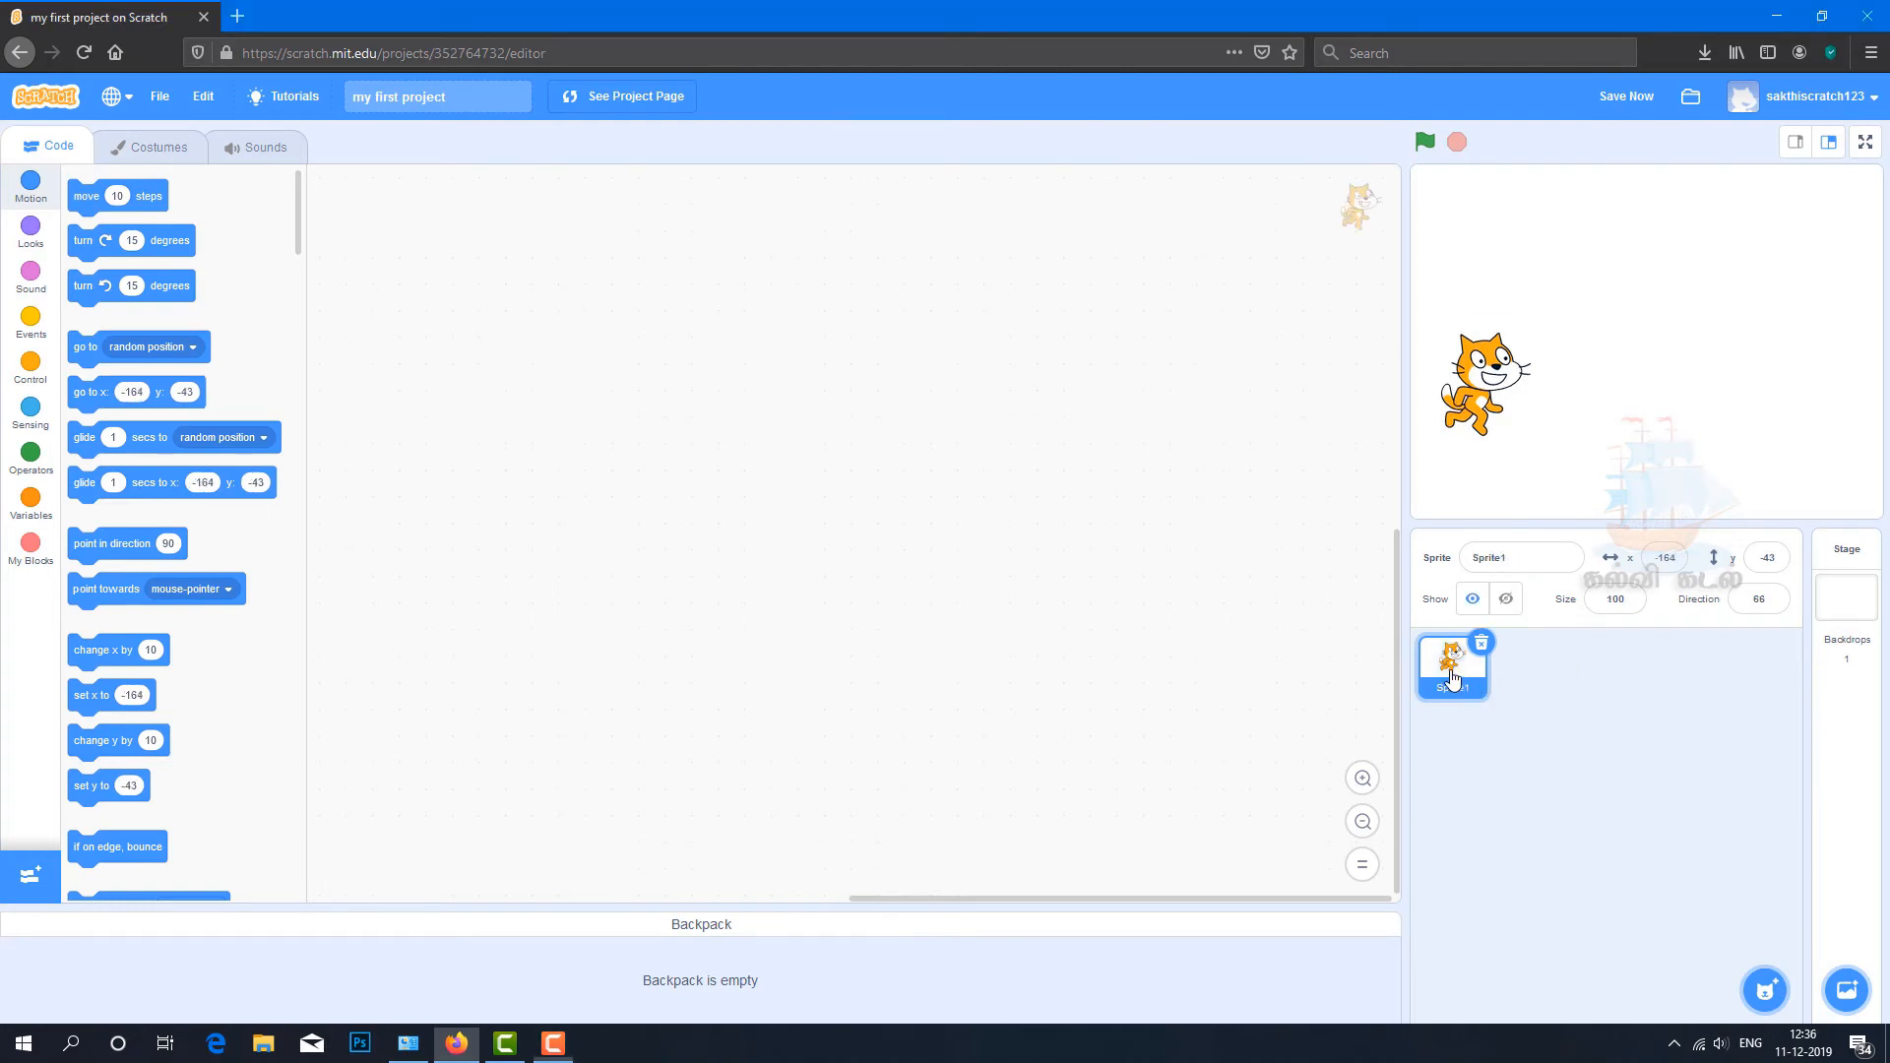
Step: Open Sprite1's costume2 in the costume editor, move the cat's head slightly, and undo the move
{"action": "left_click", "coordinate": [153, 145]}
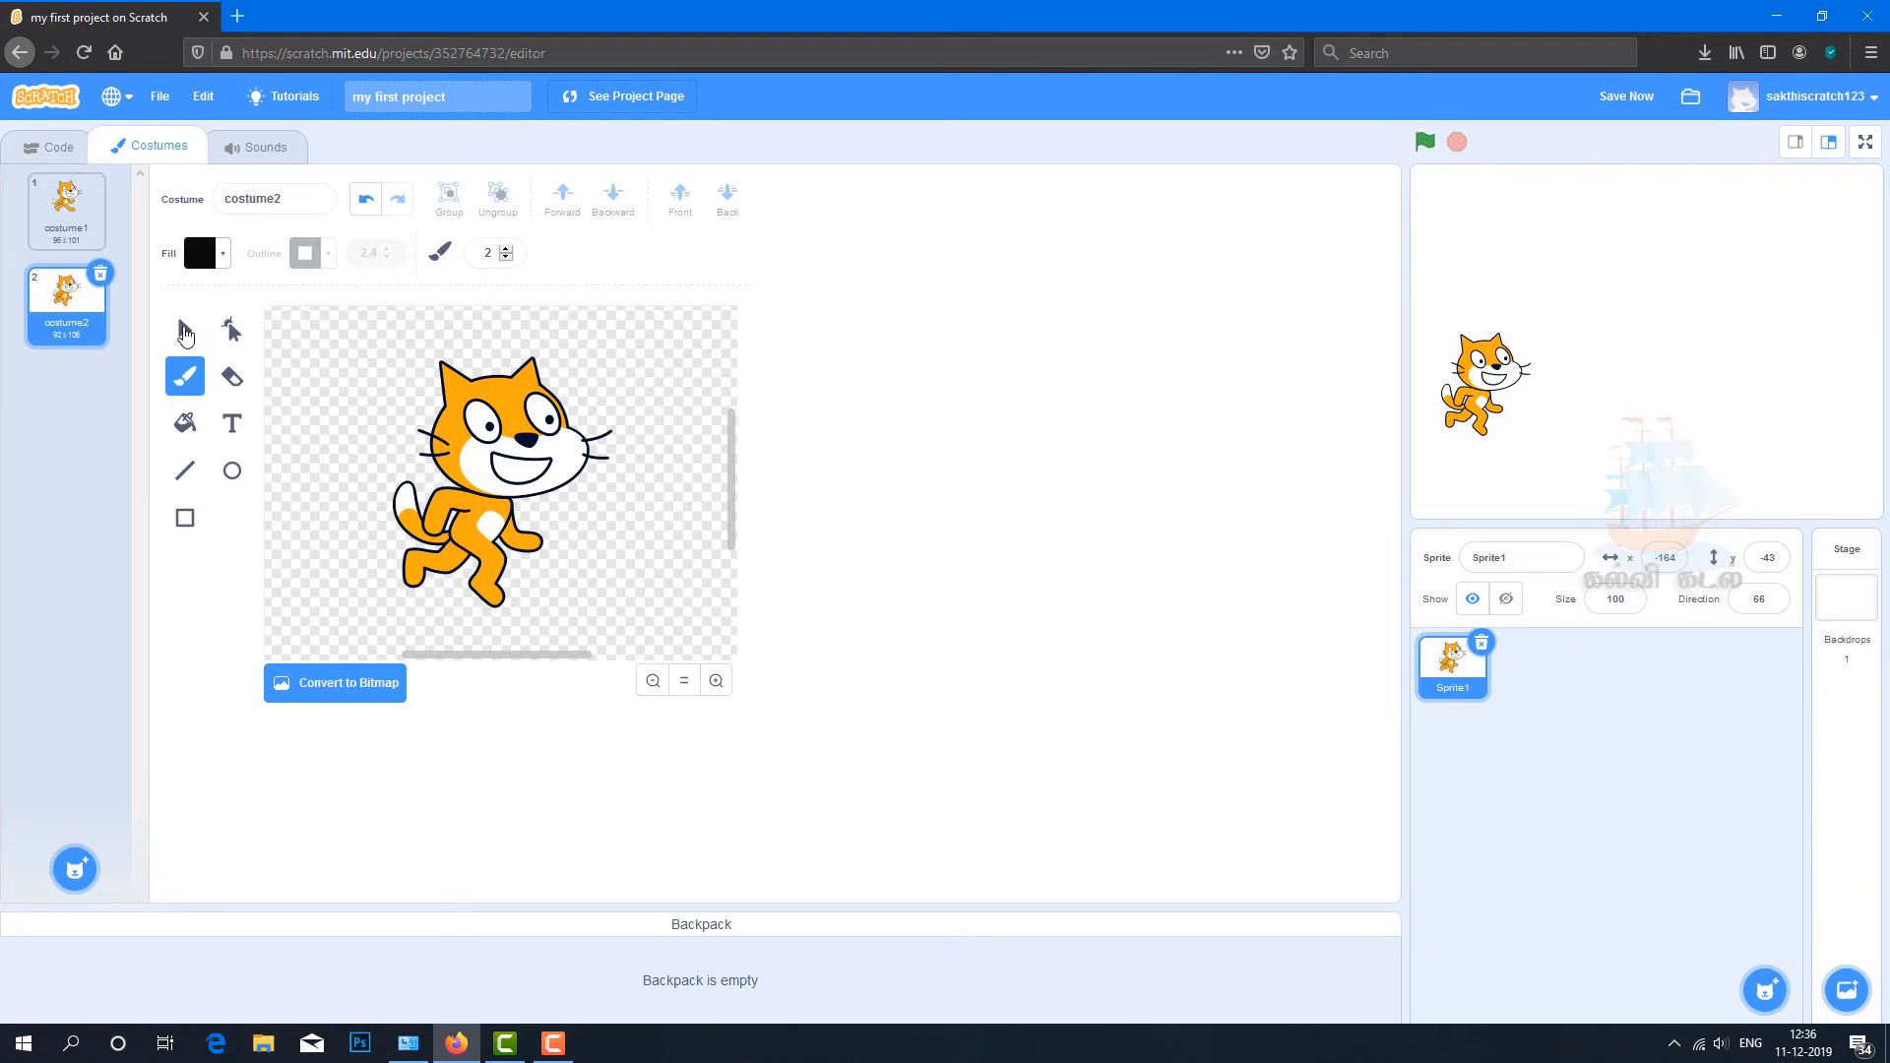
{"action": "left_click", "coordinate": [185, 331]}
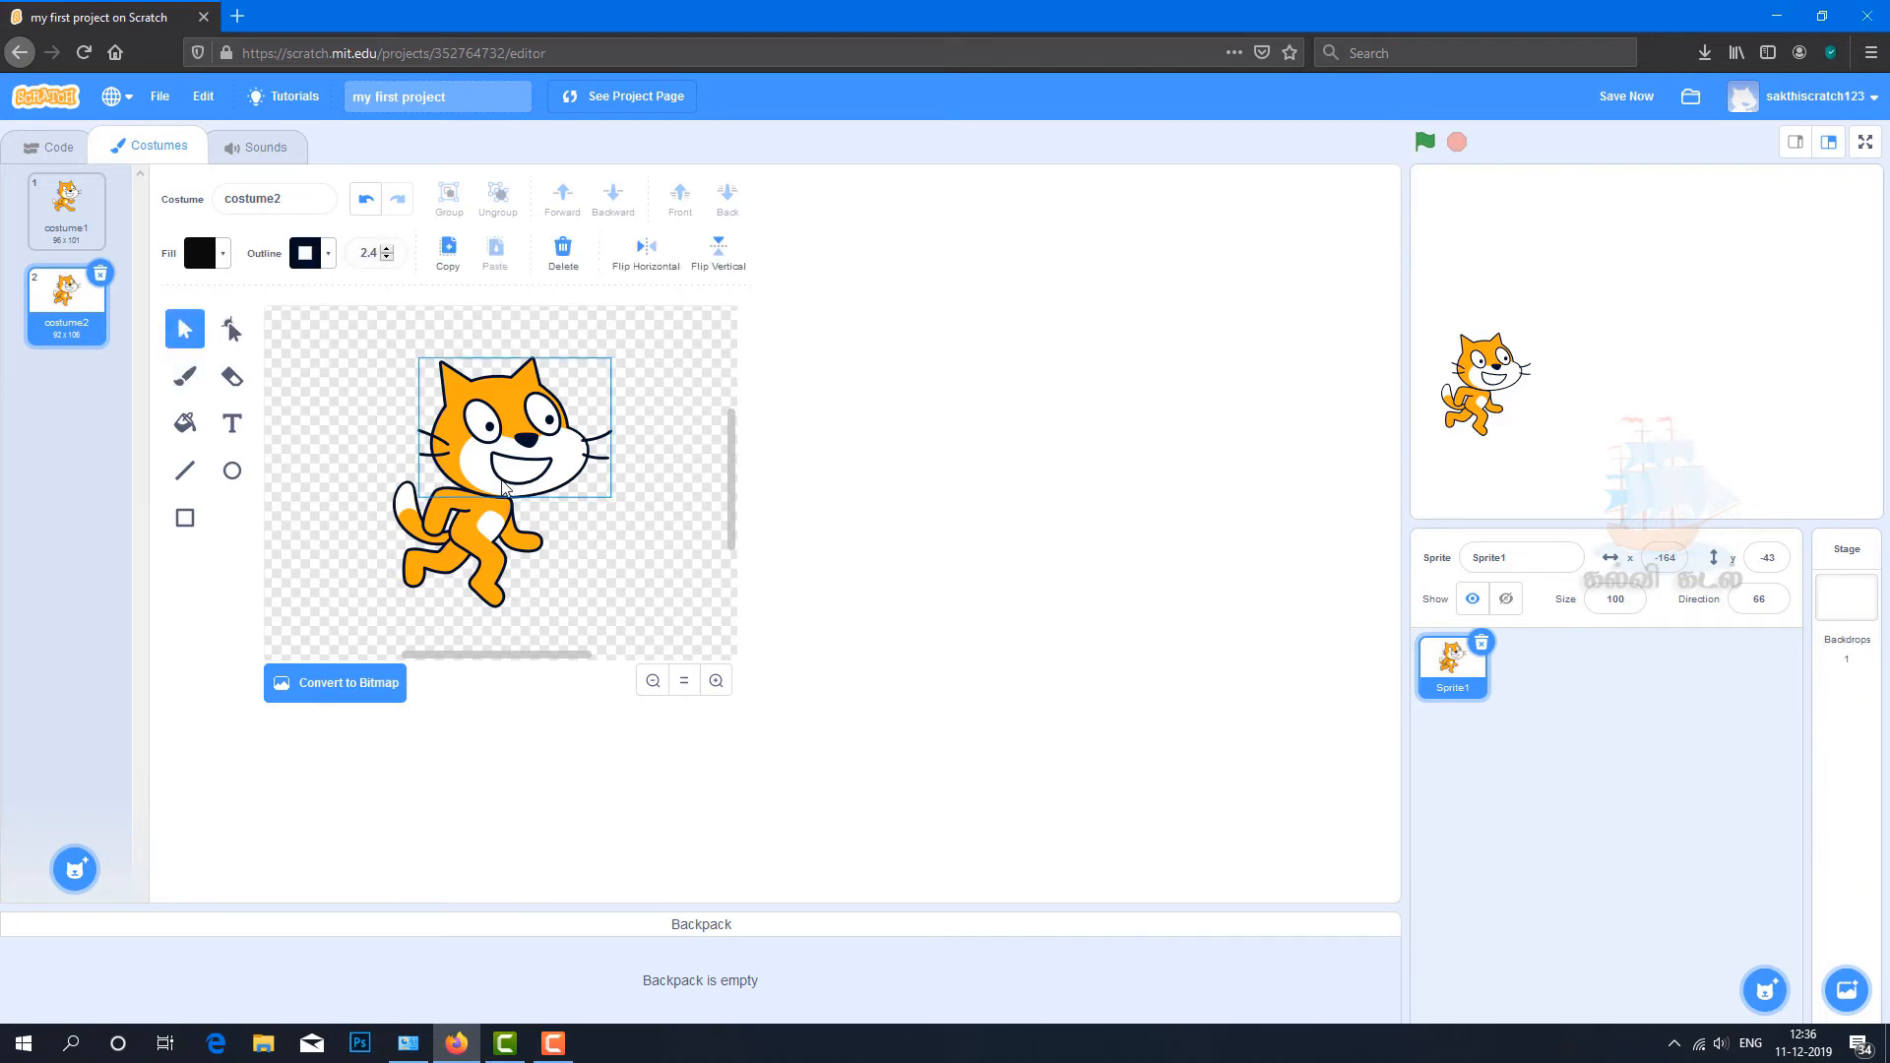
{"action": "mouse_move", "coordinate": [485, 466]}
{"action": "left_mouse_down"}
{"action": "mouse_move", "coordinate": [564, 413]}
{"action": "mouse_move", "coordinate": [561, 470]}
{"action": "mouse_move", "coordinate": [534, 434]}
{"action": "mouse_move", "coordinate": [479, 480]}
{"action": "left_mouse_up"}
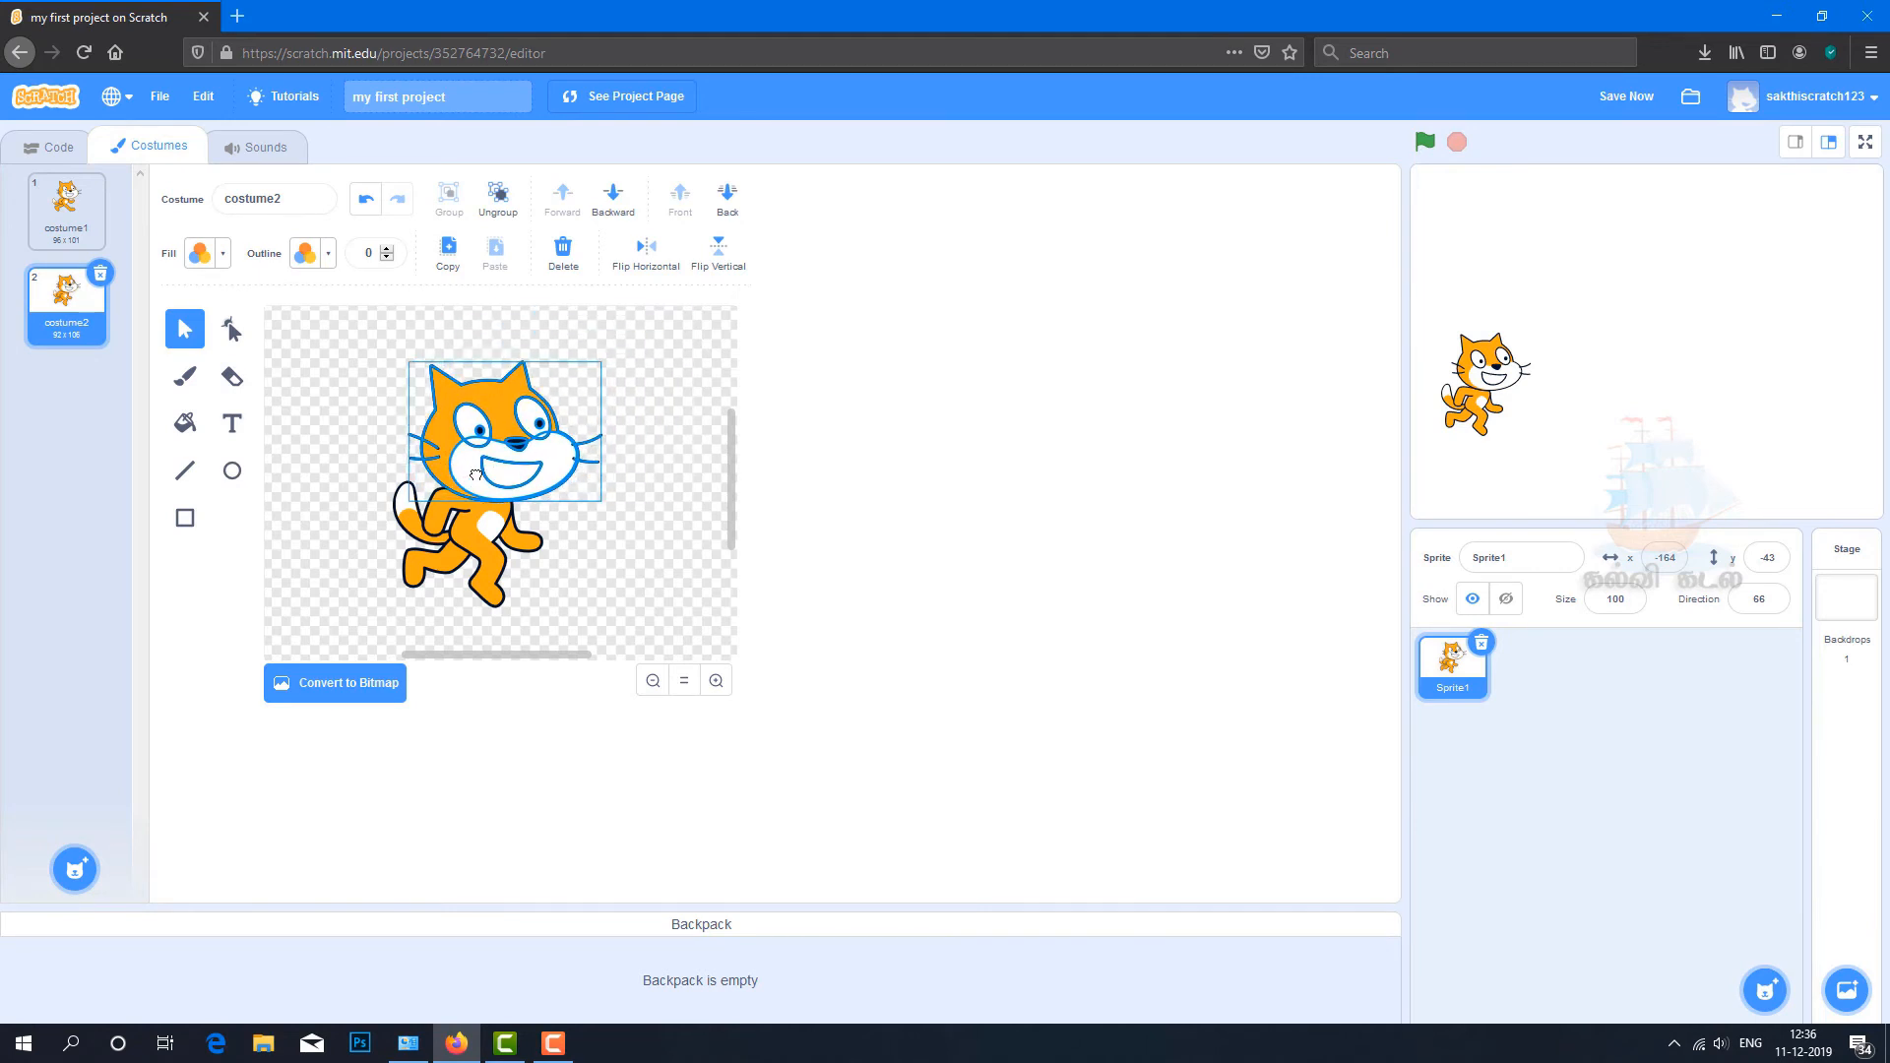
{"action": "key", "text": "ctrl+z"}
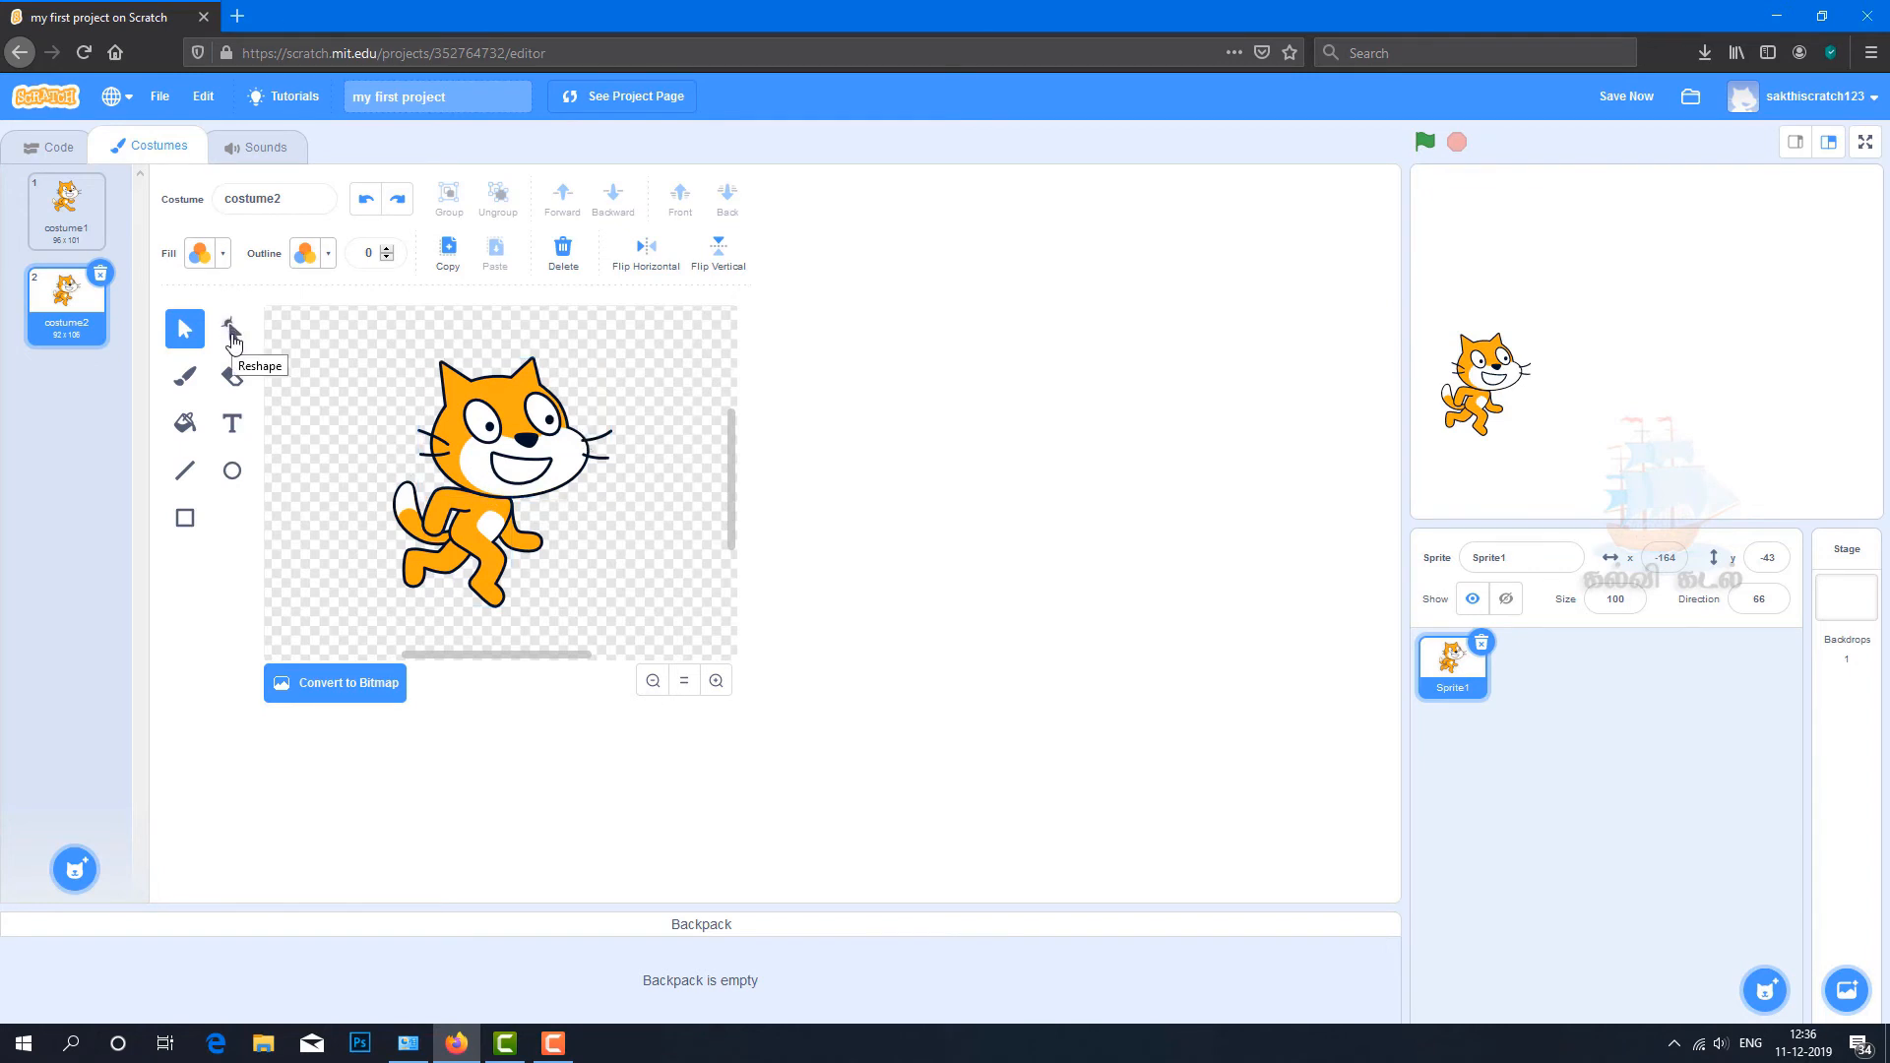
Step: Reshape the cat's mouth in costume2 by moving its curve points, and undo the last reshape
{"action": "left_click", "coordinate": [234, 339]}
{"action": "left_click", "coordinate": [498, 470]}
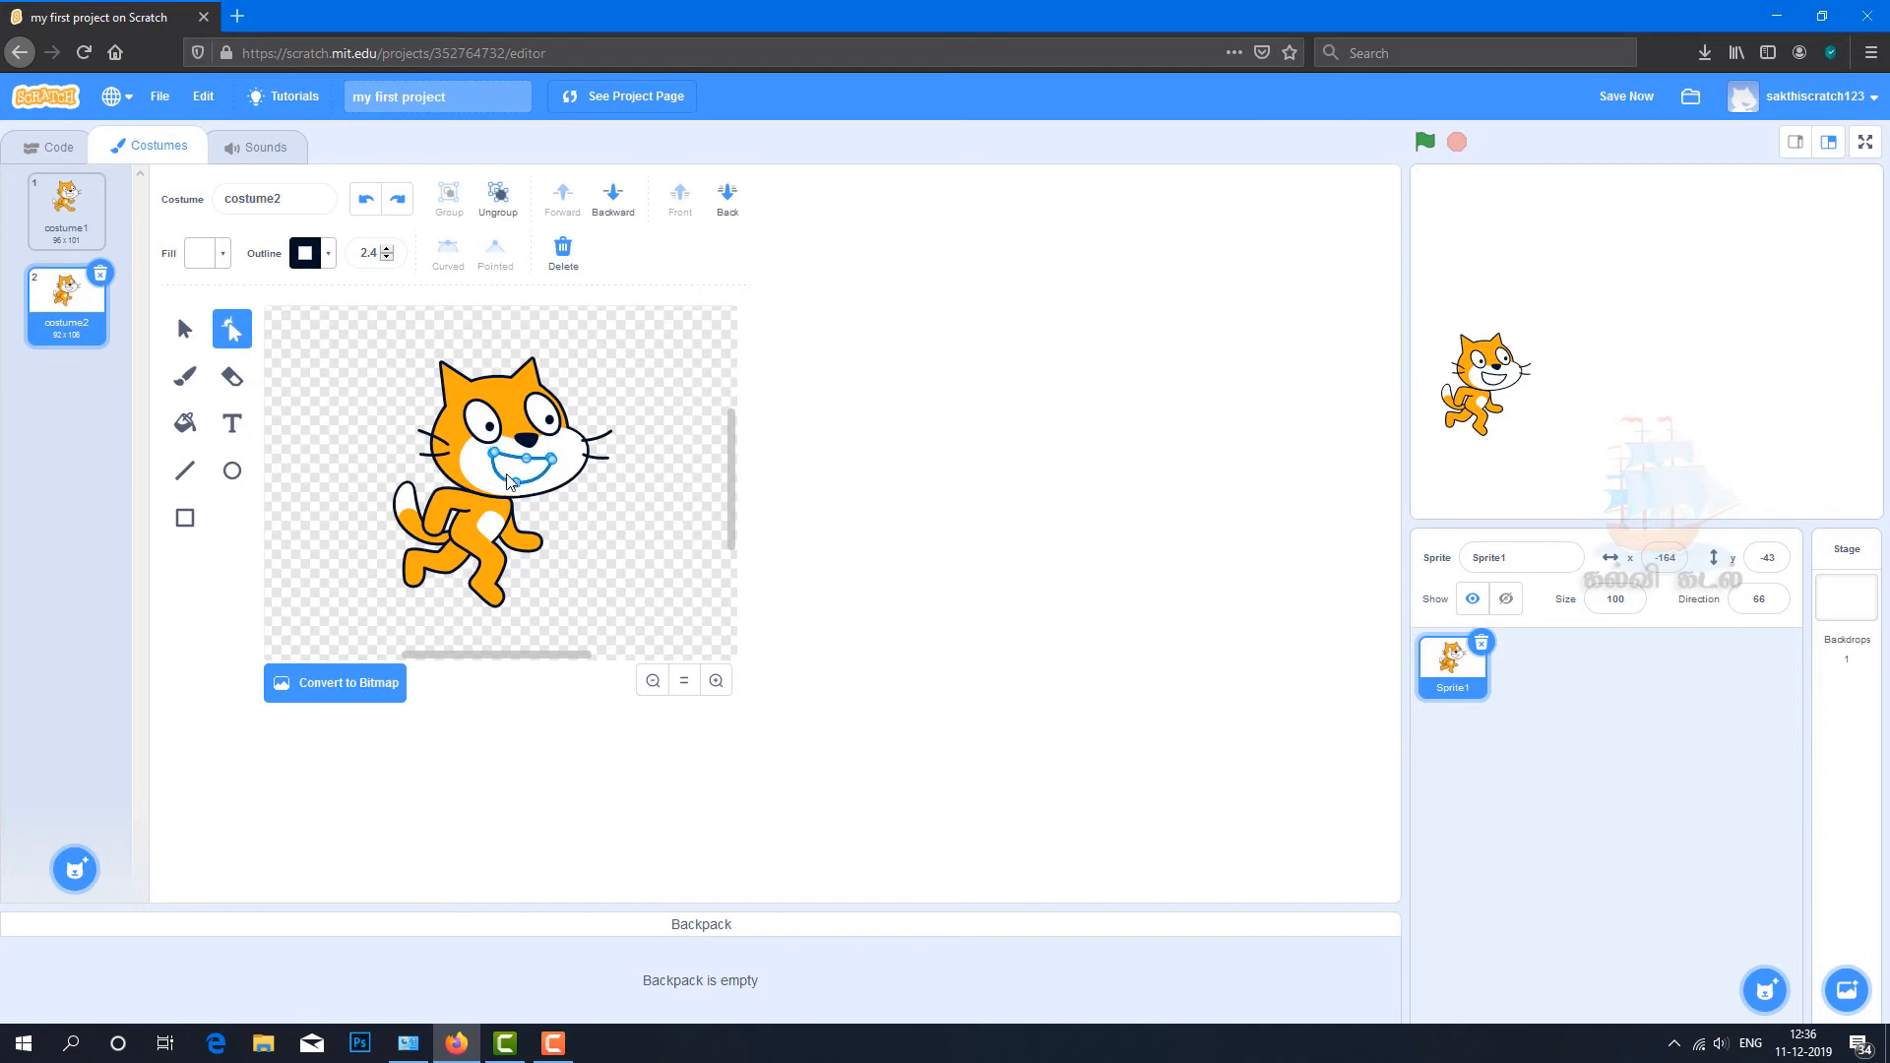
{"action": "mouse_move", "coordinate": [498, 470]}
{"action": "left_mouse_down"}
{"action": "mouse_move", "coordinate": [625, 506]}
{"action": "mouse_move", "coordinate": [519, 472]}
{"action": "left_mouse_up"}
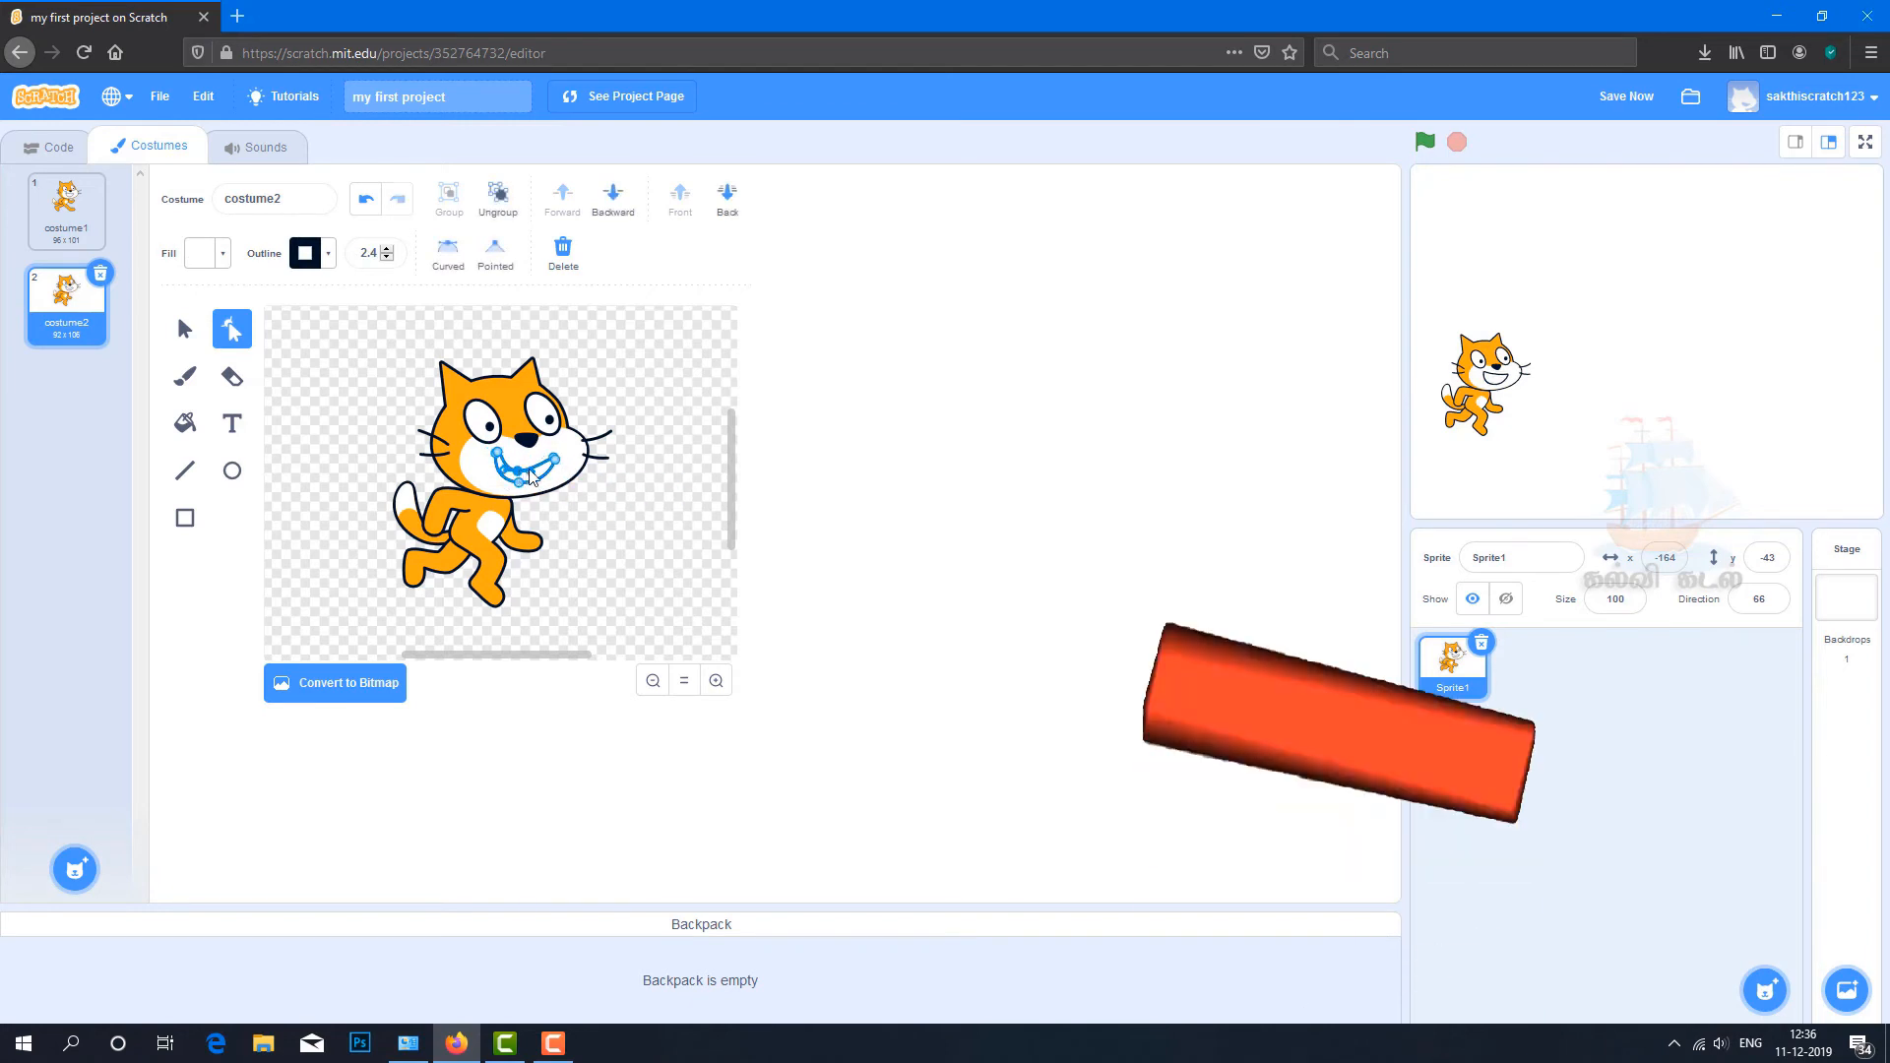
{"action": "left_click", "coordinate": [605, 507]}
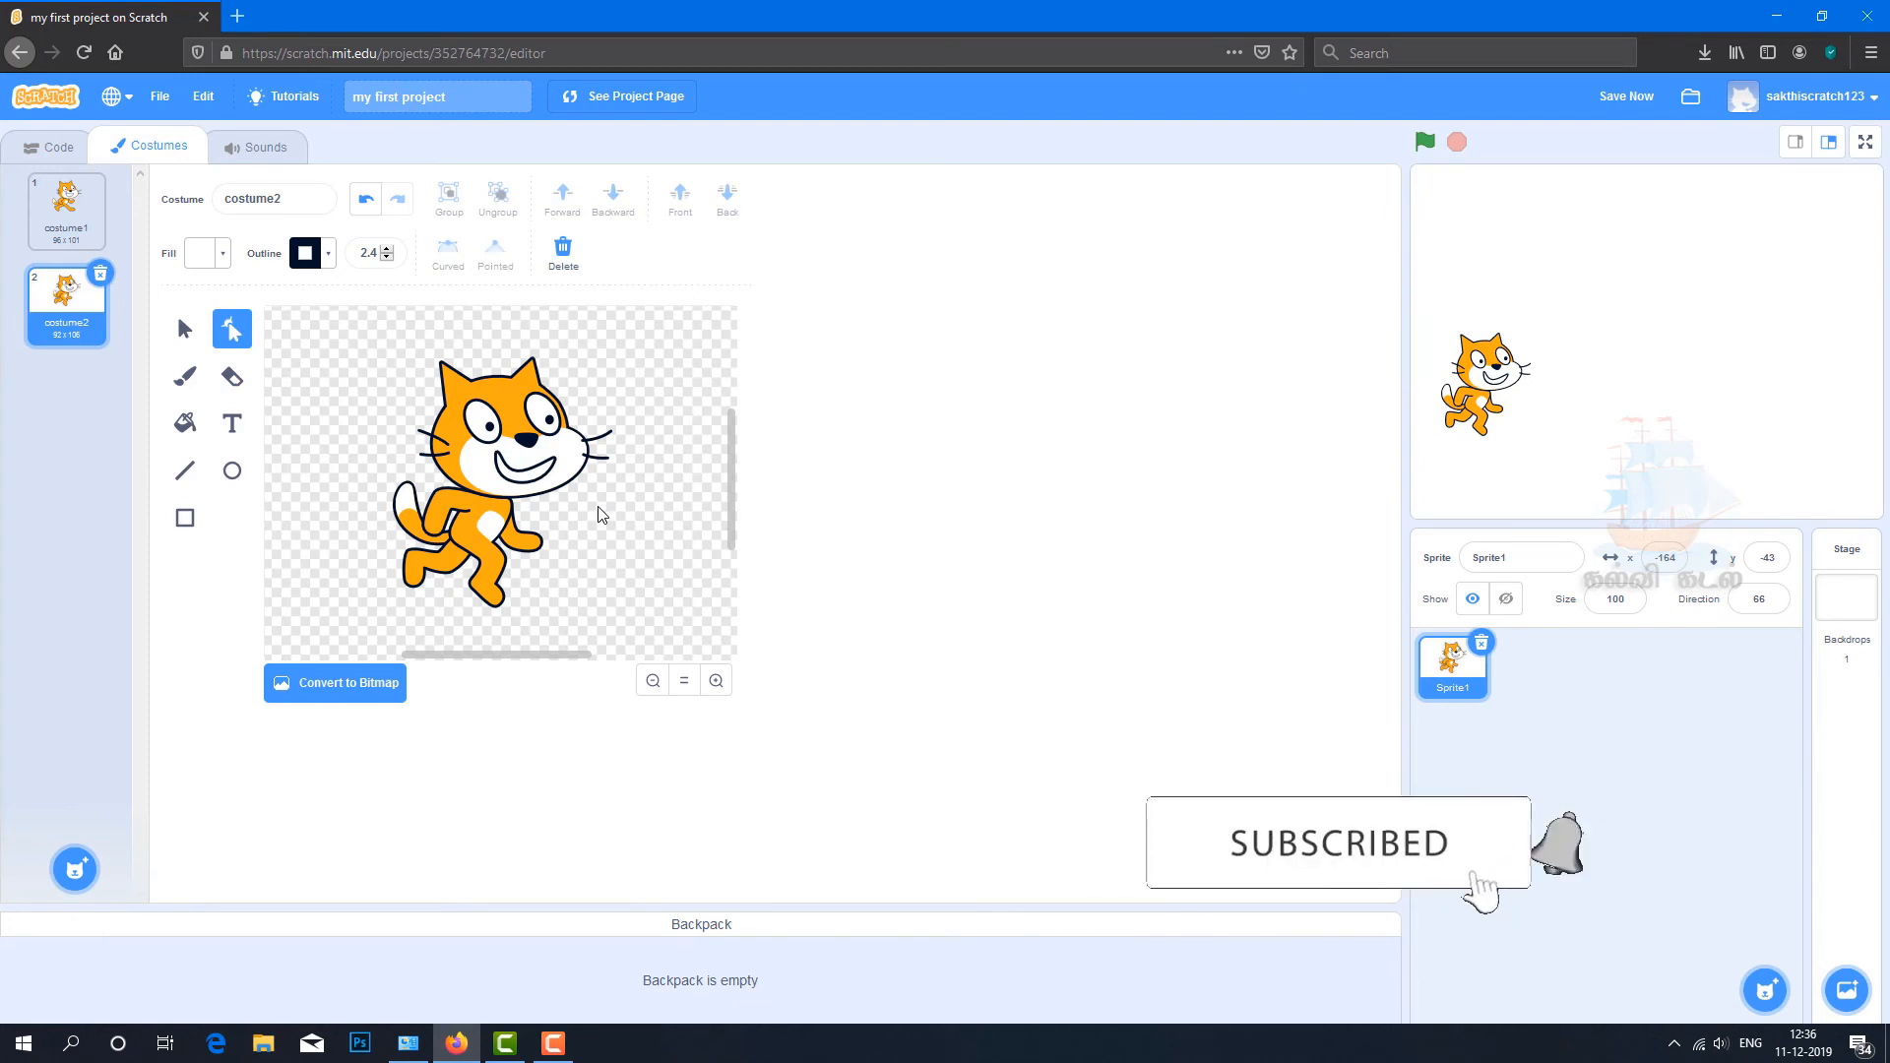
{"action": "key", "text": "ctrl+z"}
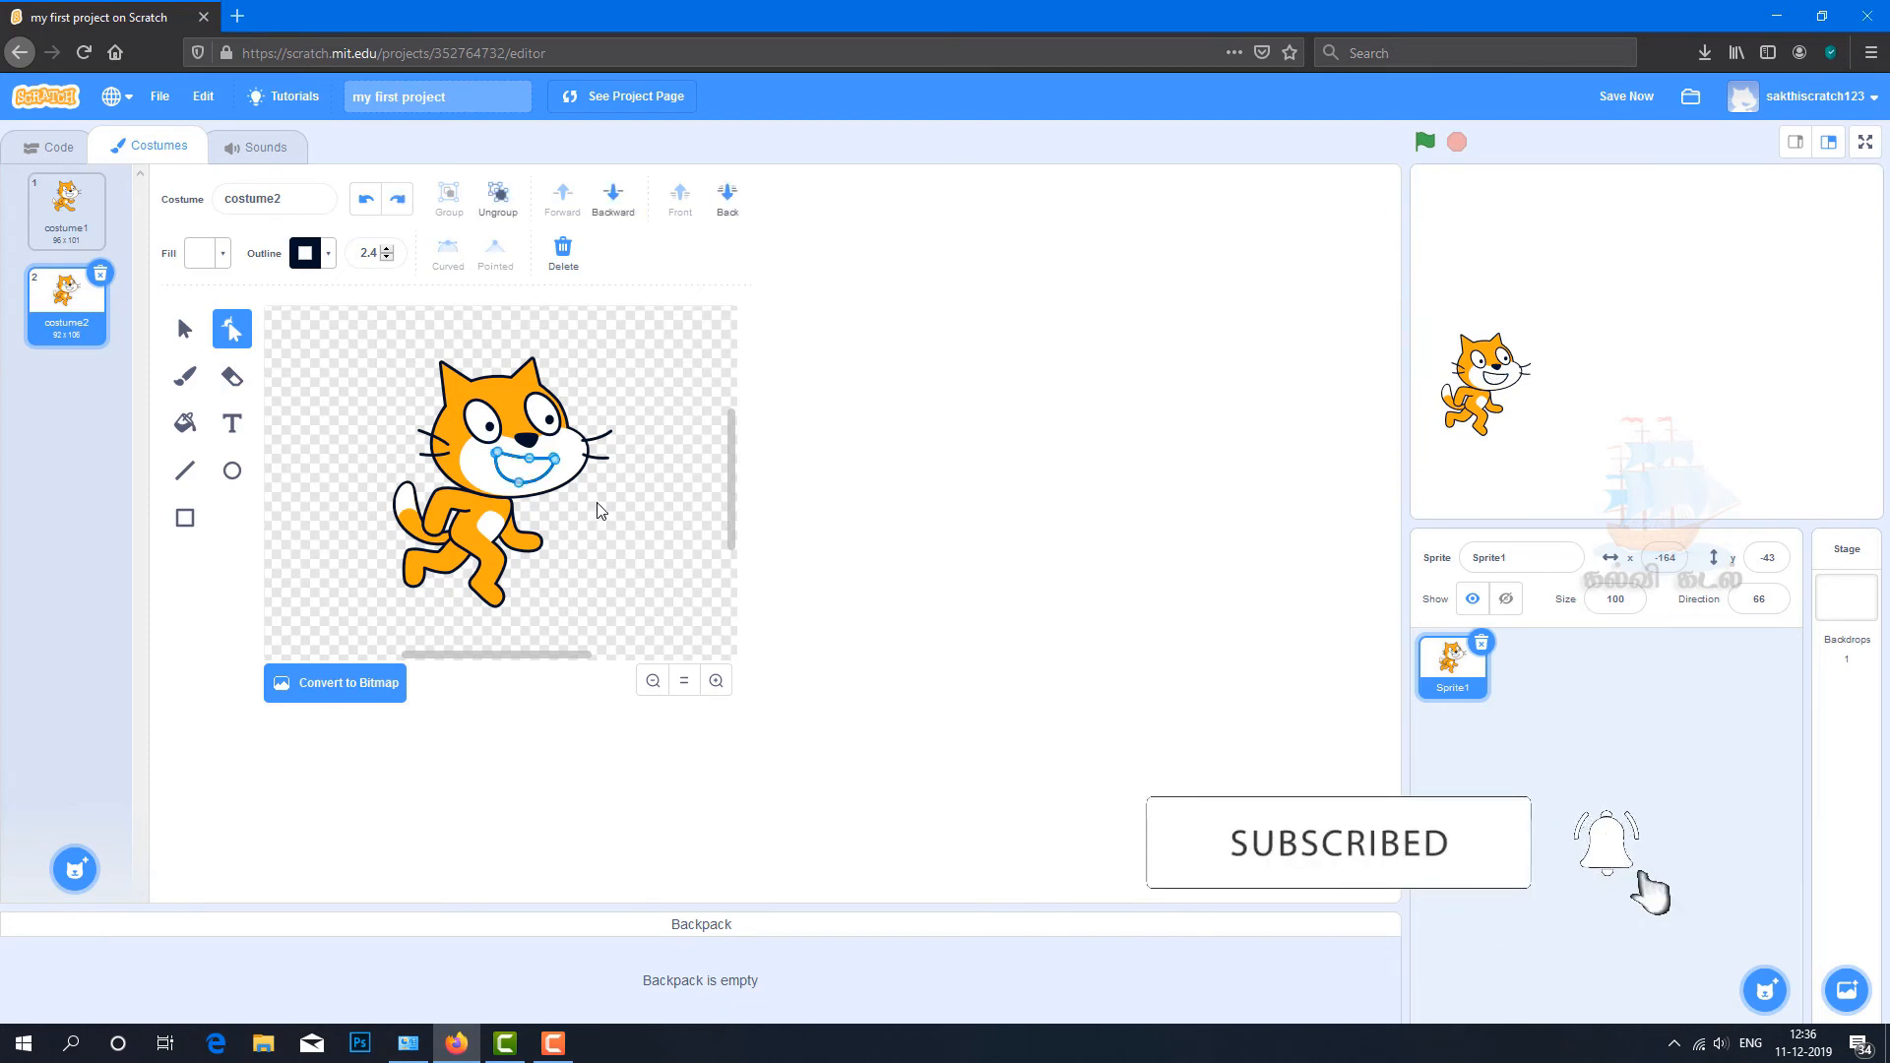
Step: Paint teeth lines across the cat's mouth with a size 2 brush and a near-black fill of brightness 7
{"action": "left_click", "coordinate": [184, 384]}
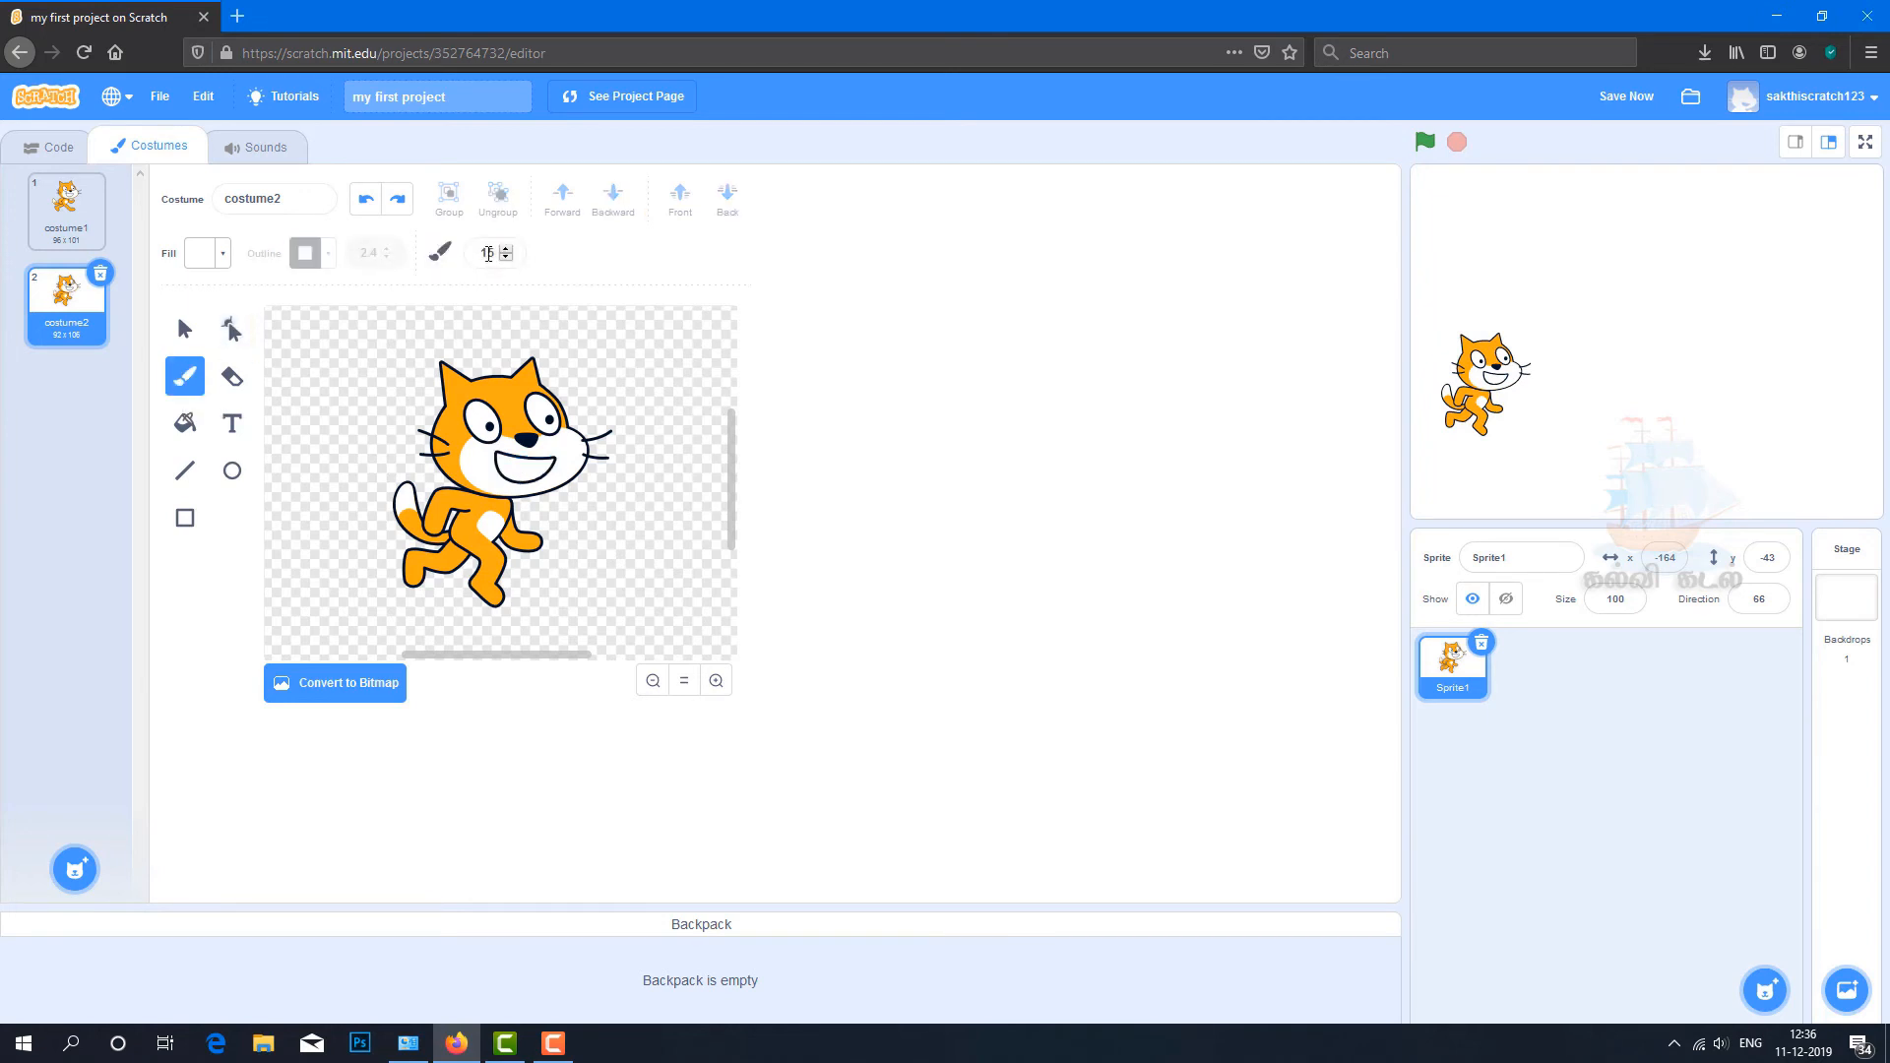
{"action": "left_click", "coordinate": [489, 254]}
{"action": "left_click", "coordinate": [206, 260]}
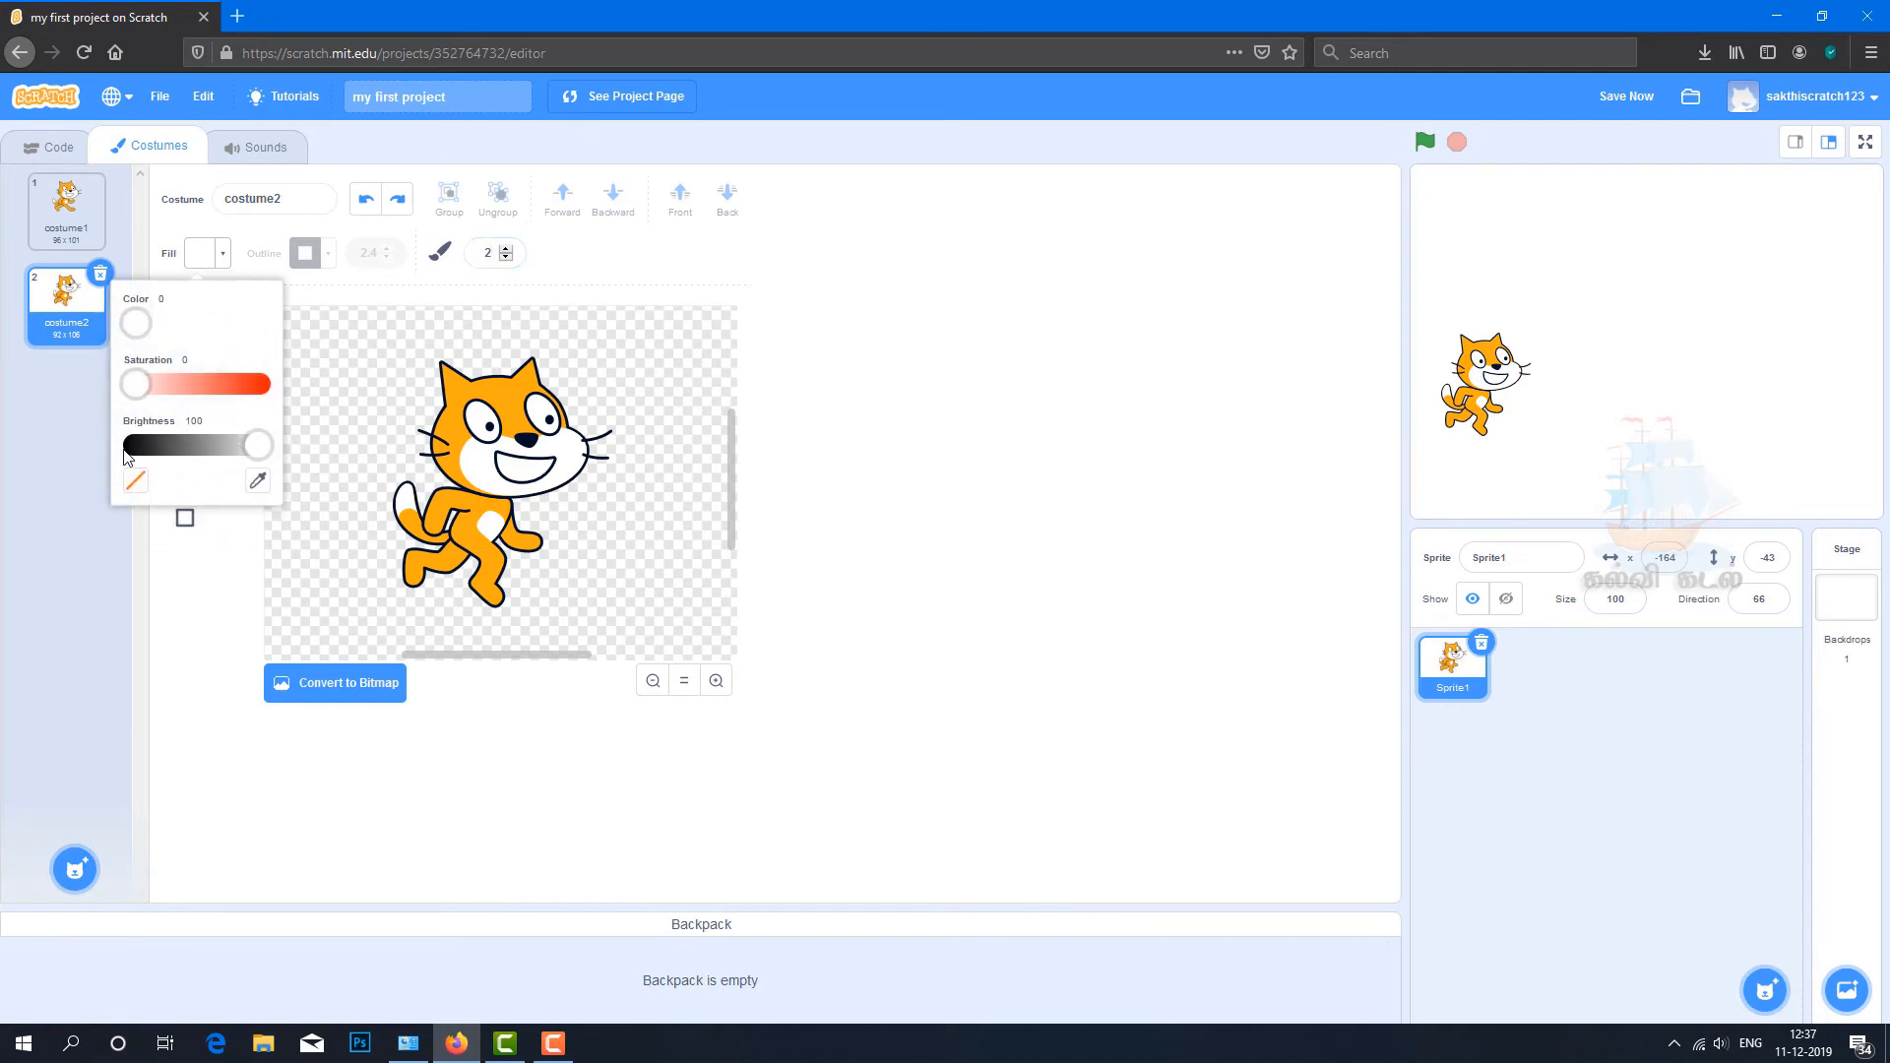
{"action": "left_click_drag", "start_coordinate": [135, 450], "coordinate": [143, 436]}
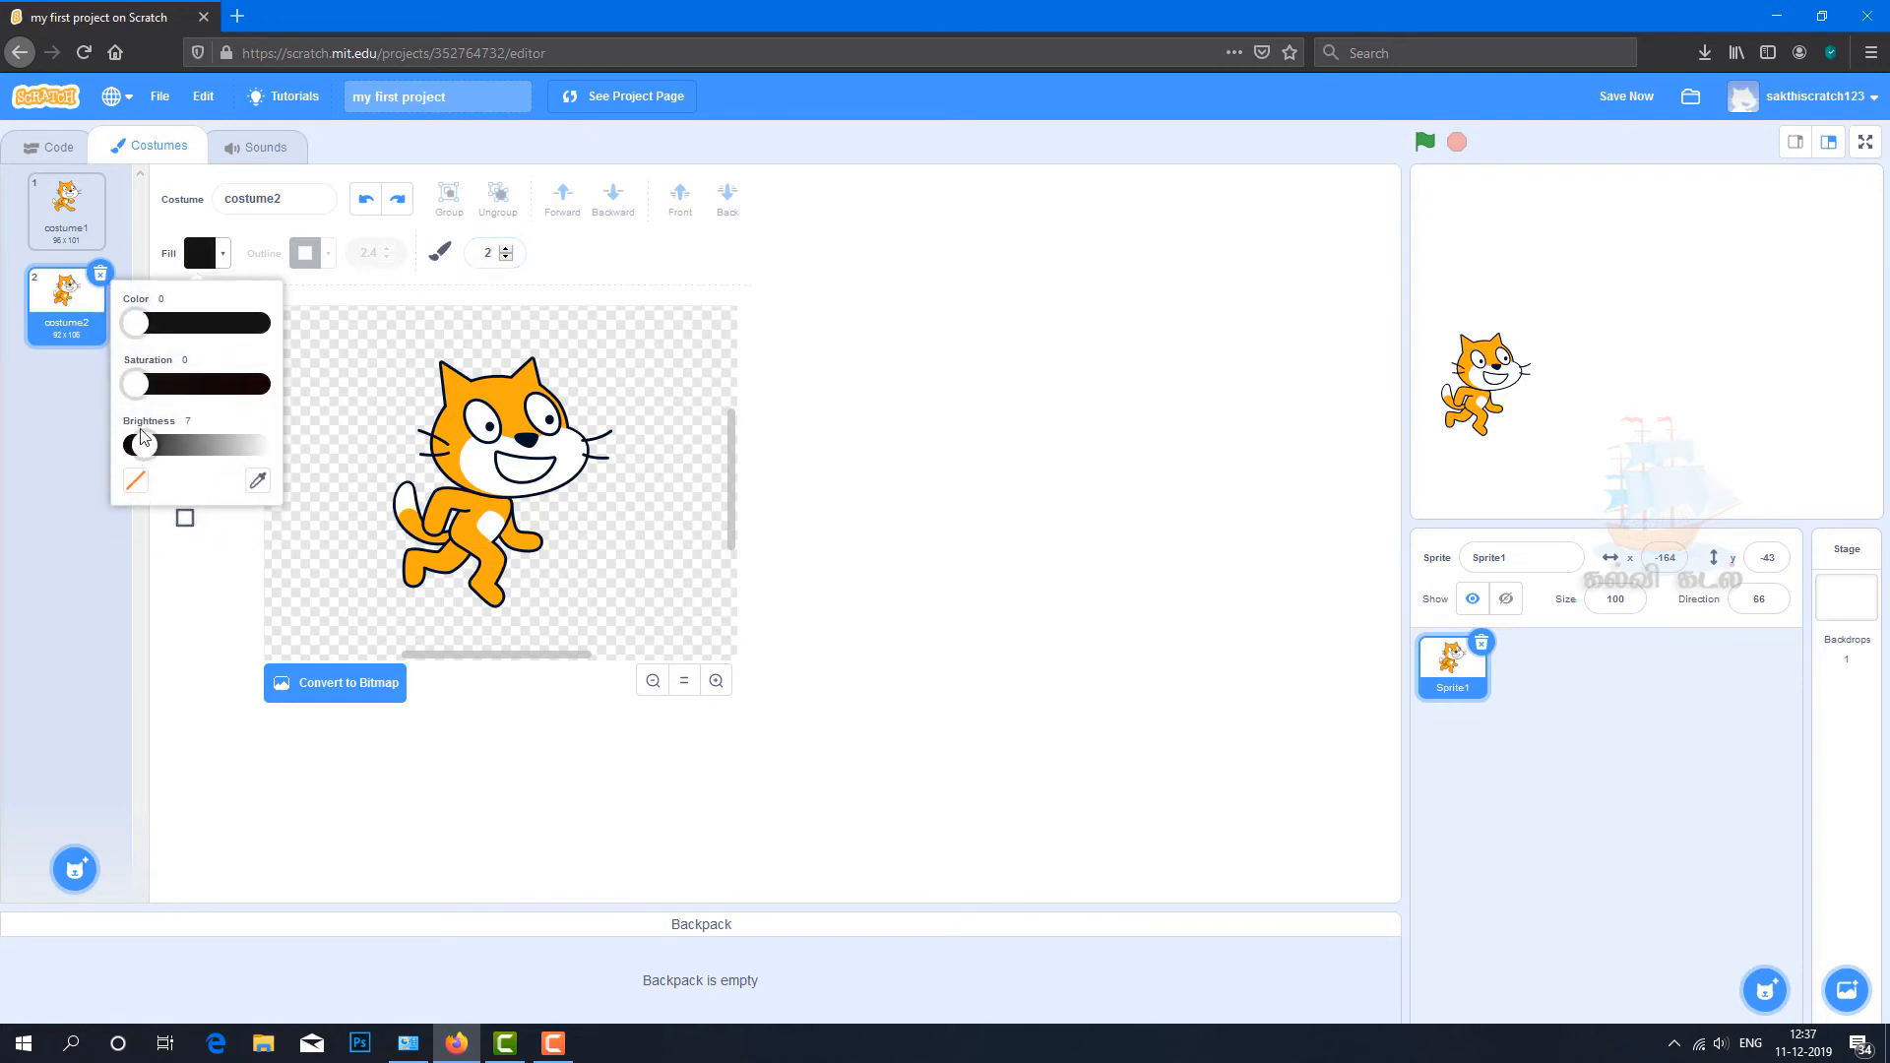
{"action": "left_click", "coordinate": [647, 261]}
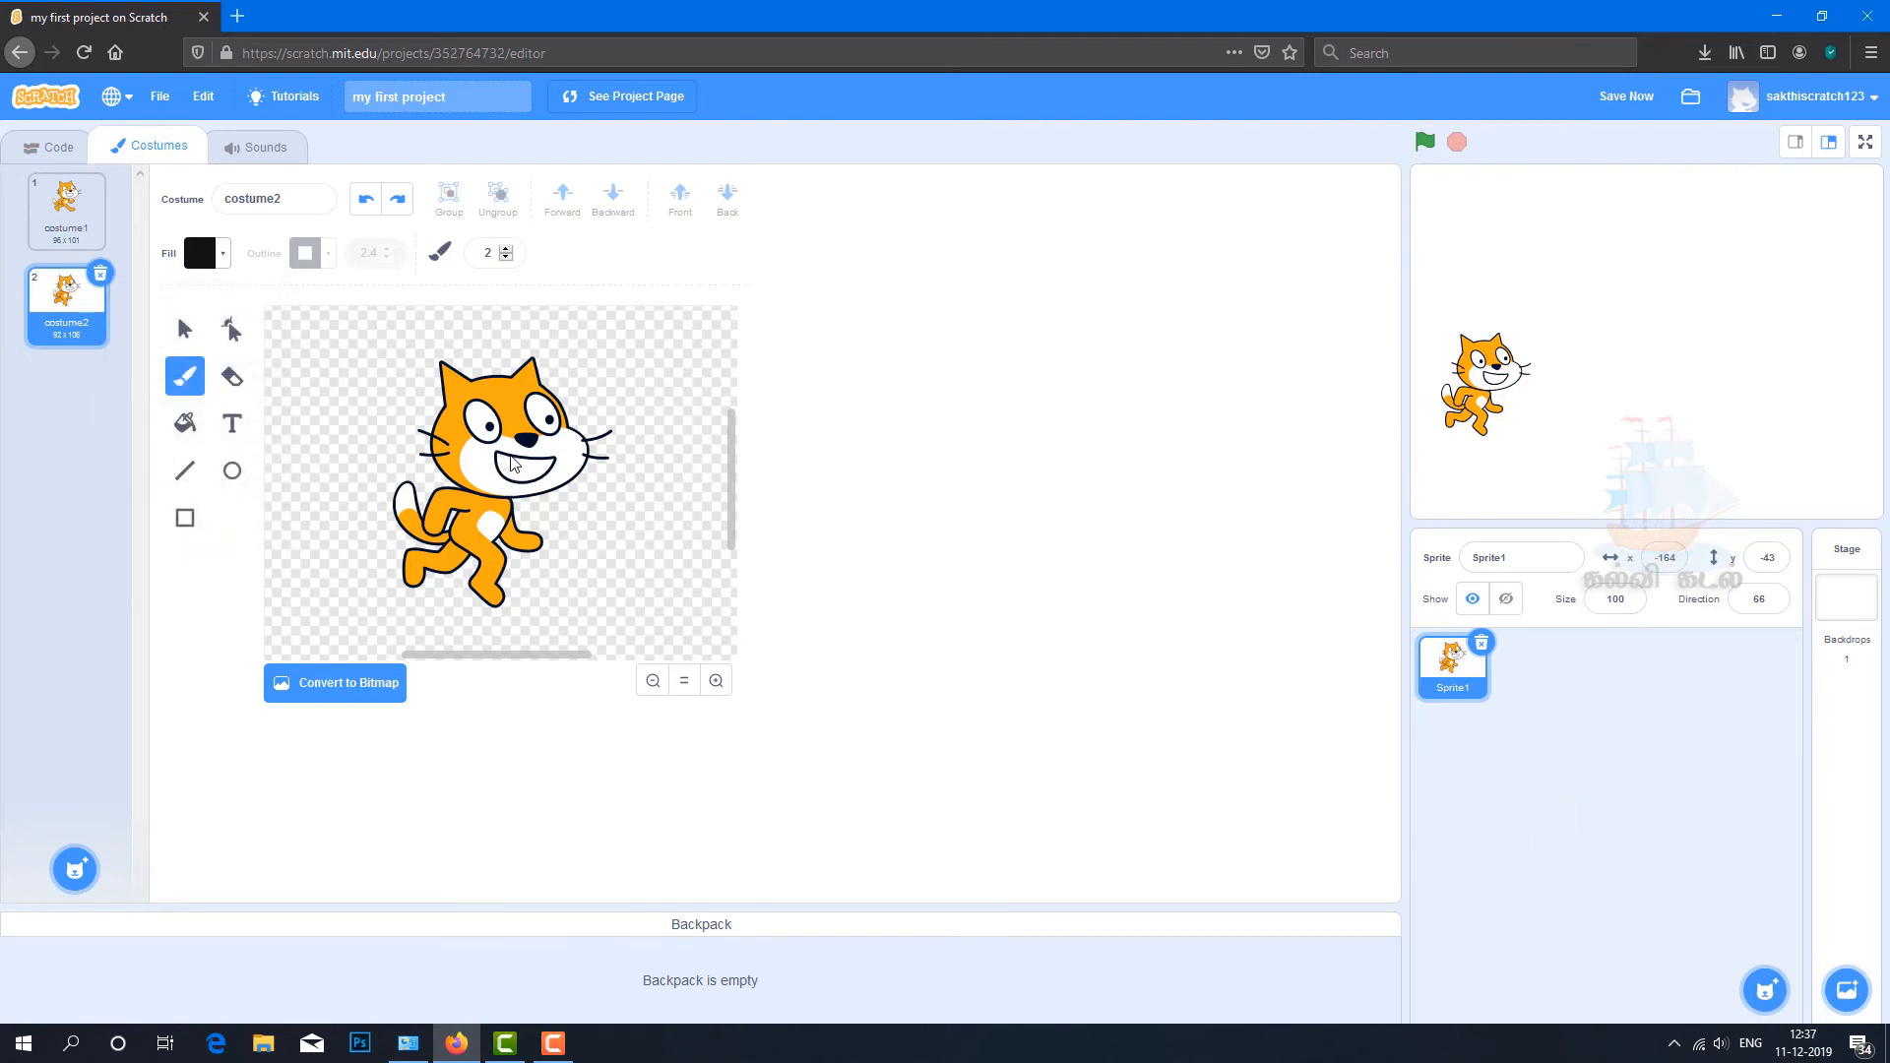
{"action": "left_click_drag", "start_coordinate": [511, 455], "coordinate": [500, 470]}
{"action": "left_click_drag", "start_coordinate": [525, 457], "coordinate": [515, 474]}
{"action": "left_click_drag", "start_coordinate": [537, 457], "coordinate": [536, 472]}
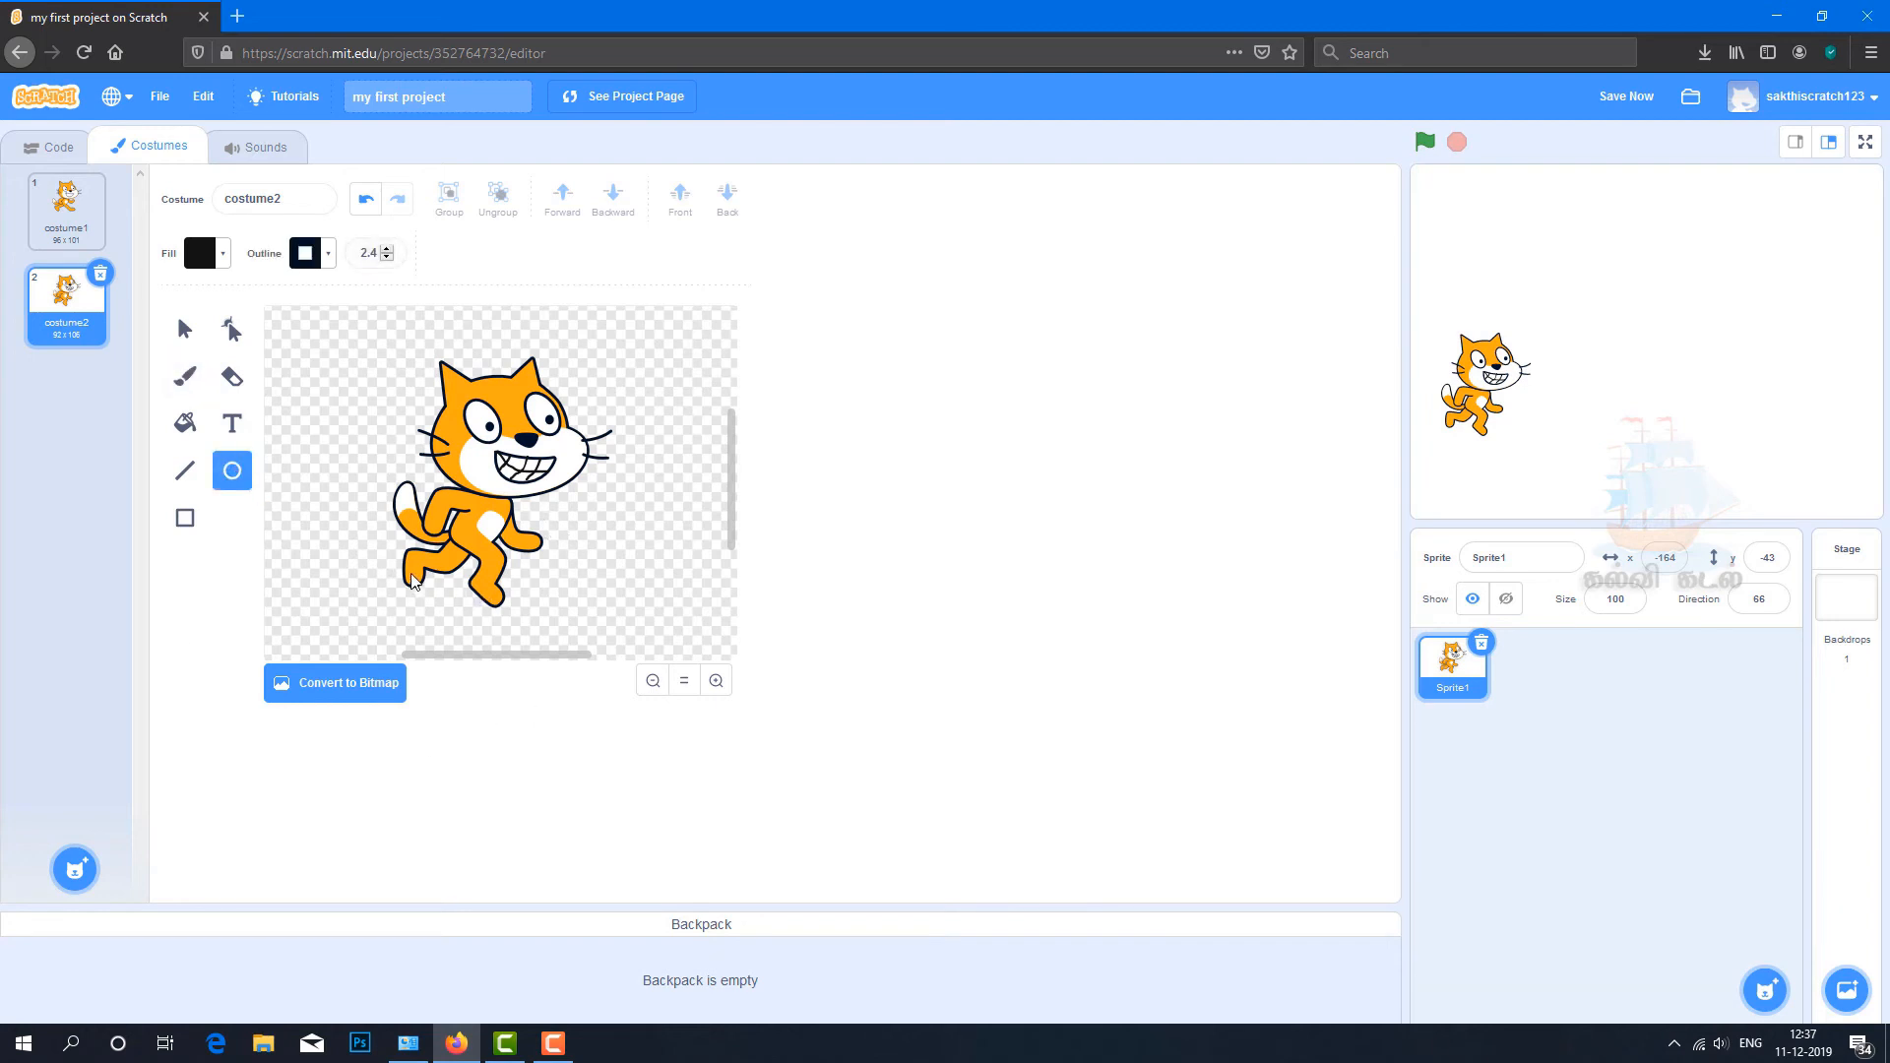
Step: Draw black filled ellipses over both of the cat's feet as shoes
{"action": "left_click_drag", "start_coordinate": [394, 554], "coordinate": [428, 600]}
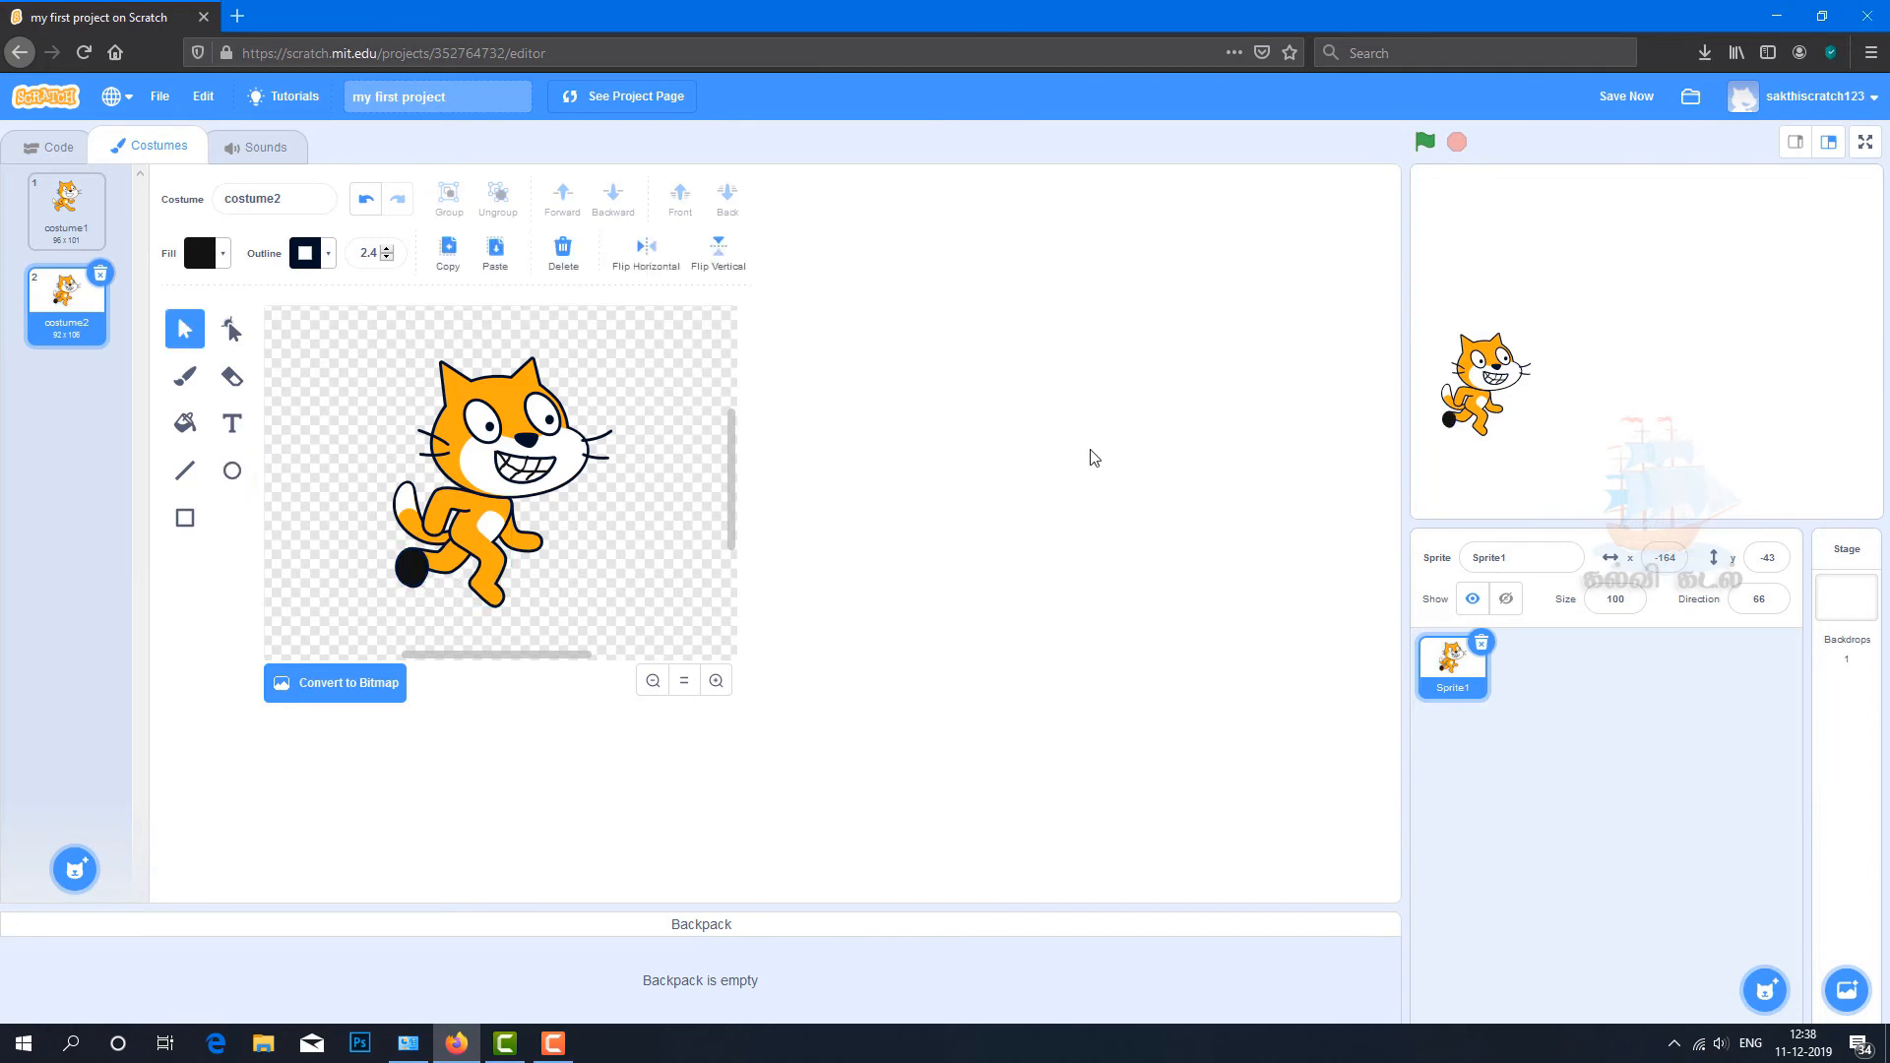
{"action": "left_click", "coordinate": [232, 471]}
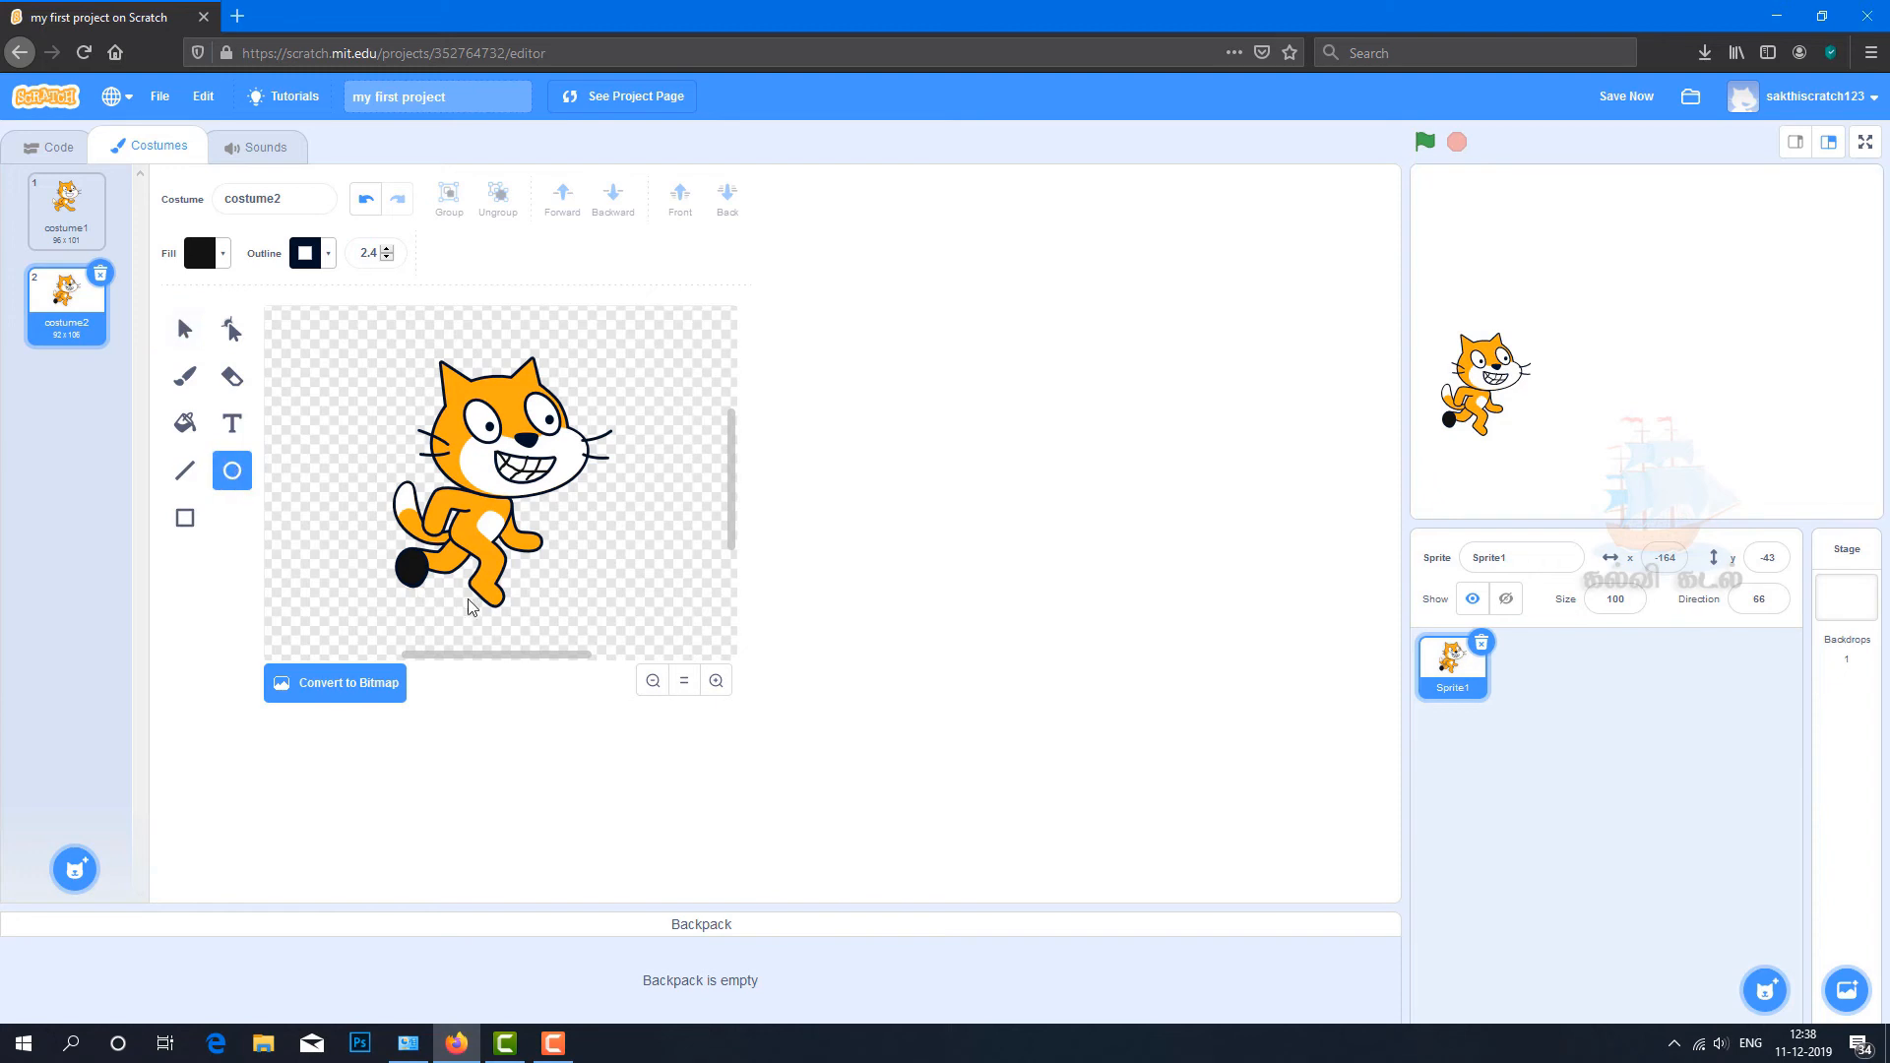
{"action": "mouse_move", "coordinate": [472, 586]}
{"action": "left_mouse_down"}
{"action": "mouse_move", "coordinate": [530, 644]}
{"action": "mouse_move", "coordinate": [500, 641]}
{"action": "mouse_move", "coordinate": [483, 589]}
{"action": "mouse_move", "coordinate": [529, 611]}
{"action": "mouse_move", "coordinate": [500, 604]}
{"action": "left_mouse_up"}
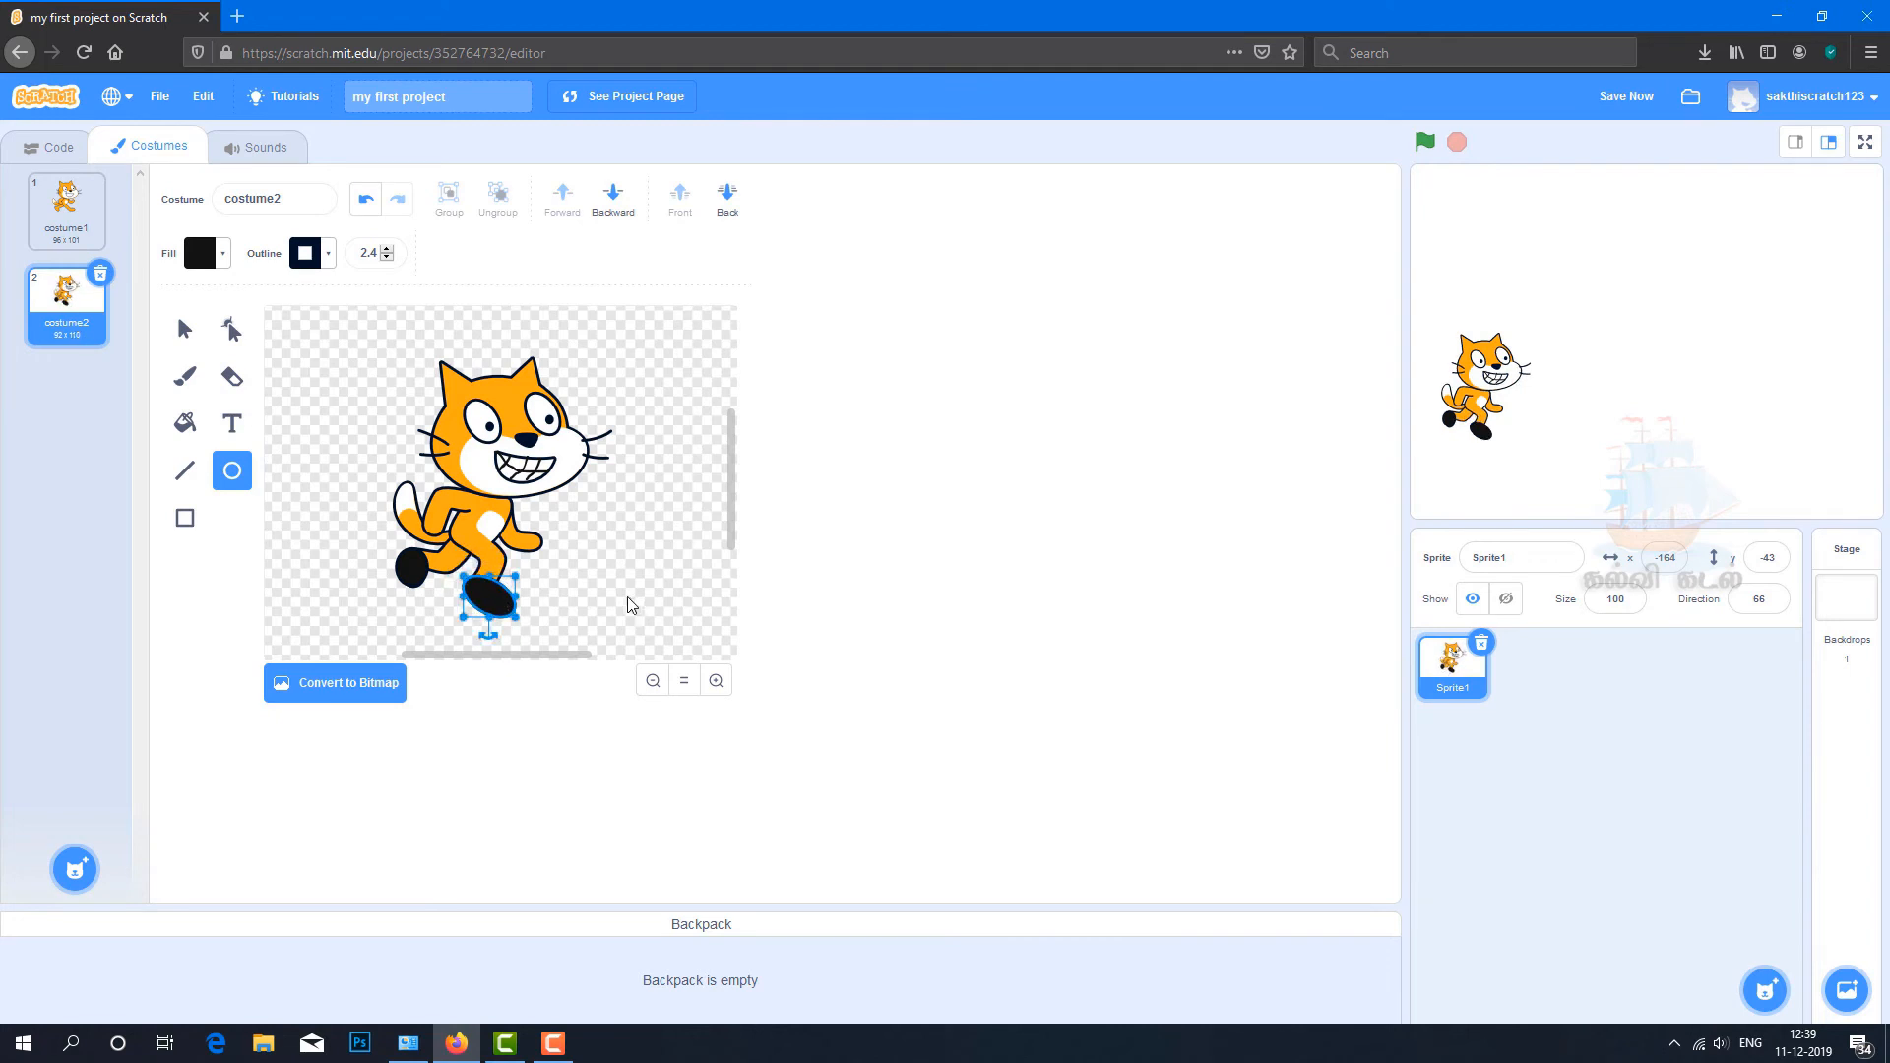
{"action": "left_click", "coordinate": [620, 599]}
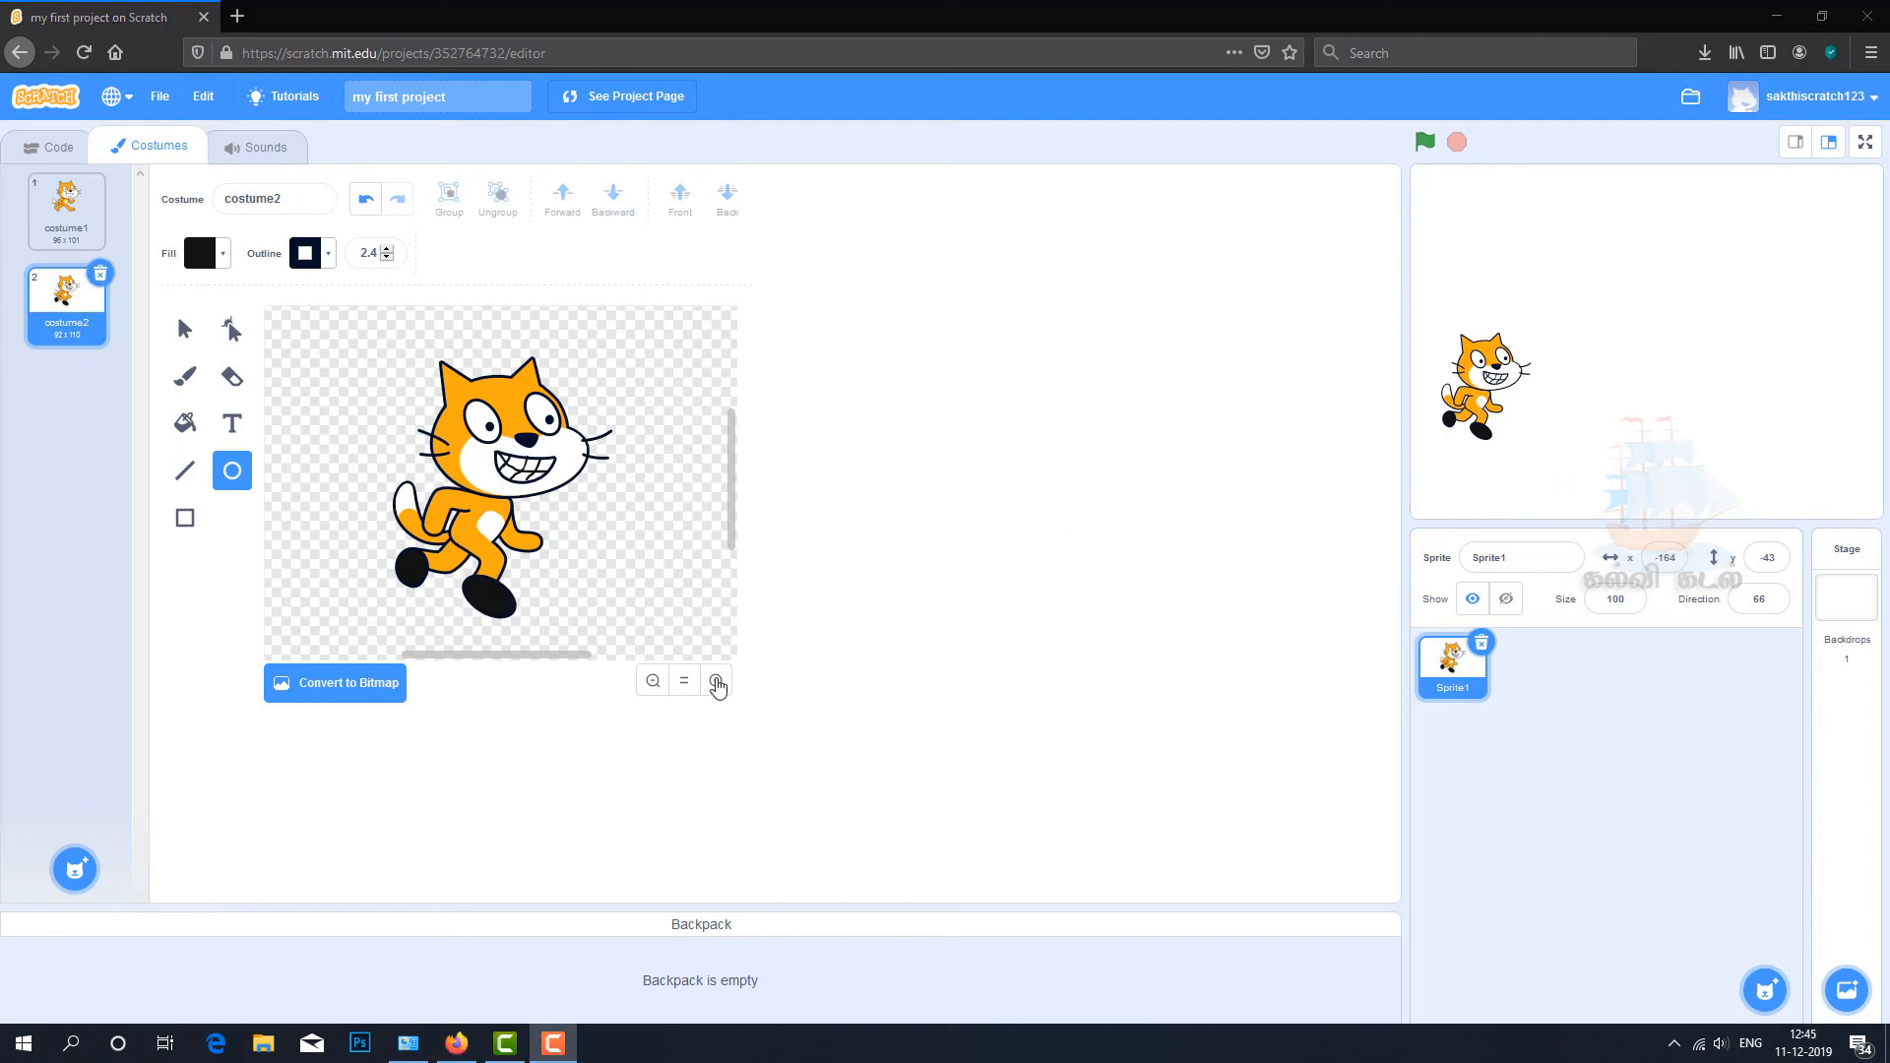
Step: Add the text "hi!" above the cat in costume2 and change its font to a bold marker style
{"action": "left_click", "coordinate": [716, 680]}
{"action": "left_click", "coordinate": [717, 680]}
{"action": "left_click", "coordinate": [684, 680]}
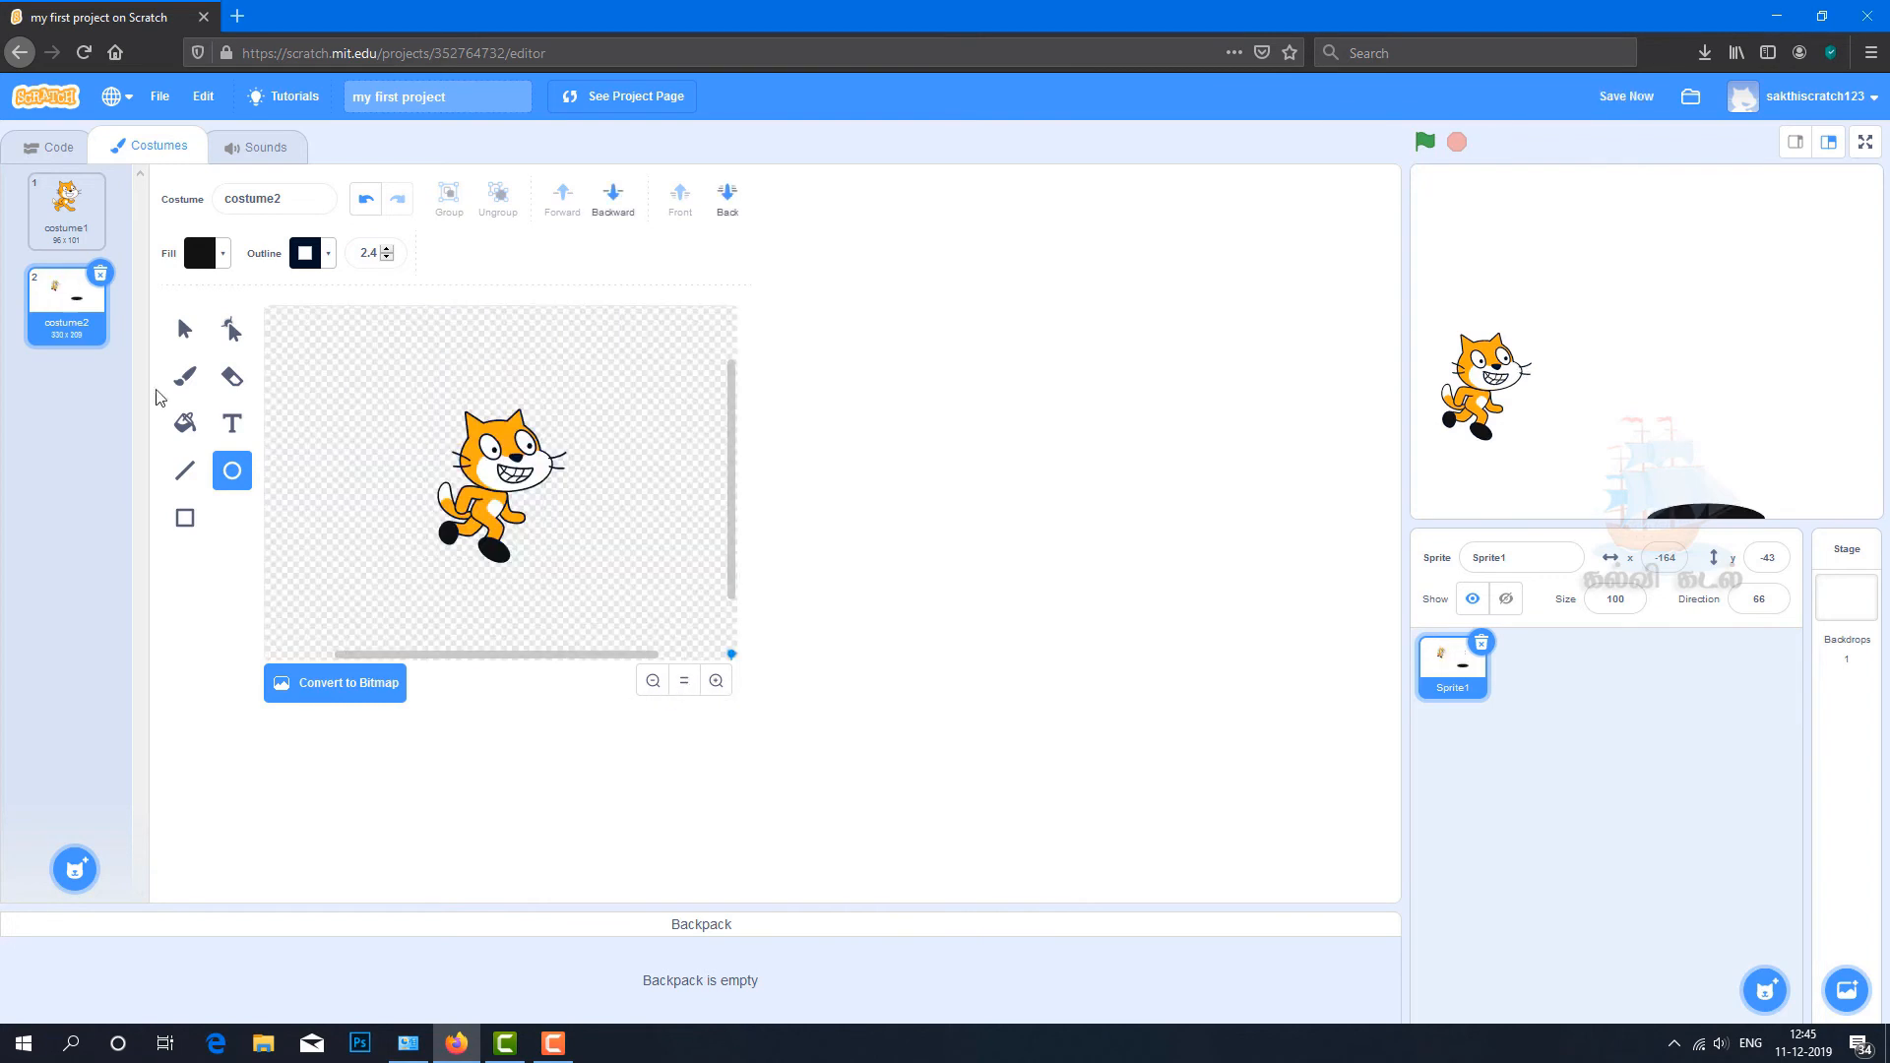
{"action": "left_click", "coordinate": [232, 423]}
{"action": "left_click", "coordinate": [332, 362]}
{"action": "type", "text": "hi"}
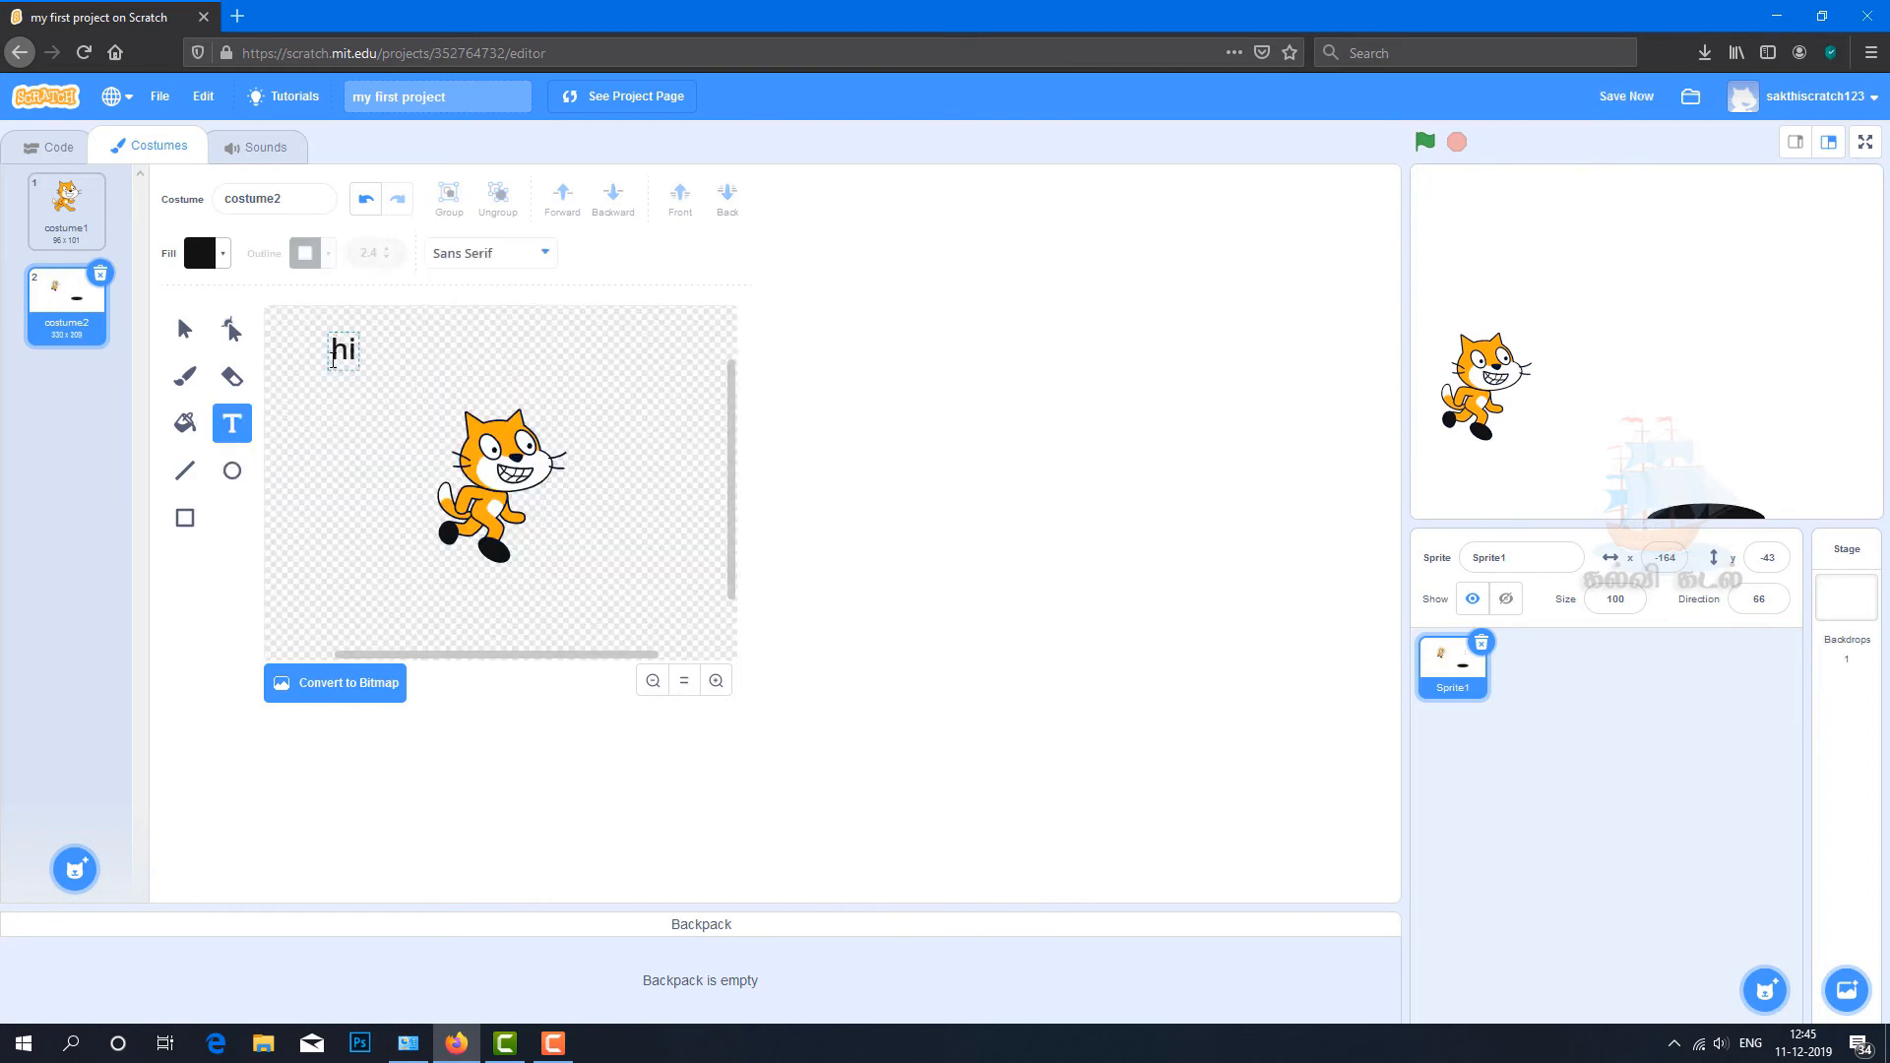
{"action": "type", "text": "!"}
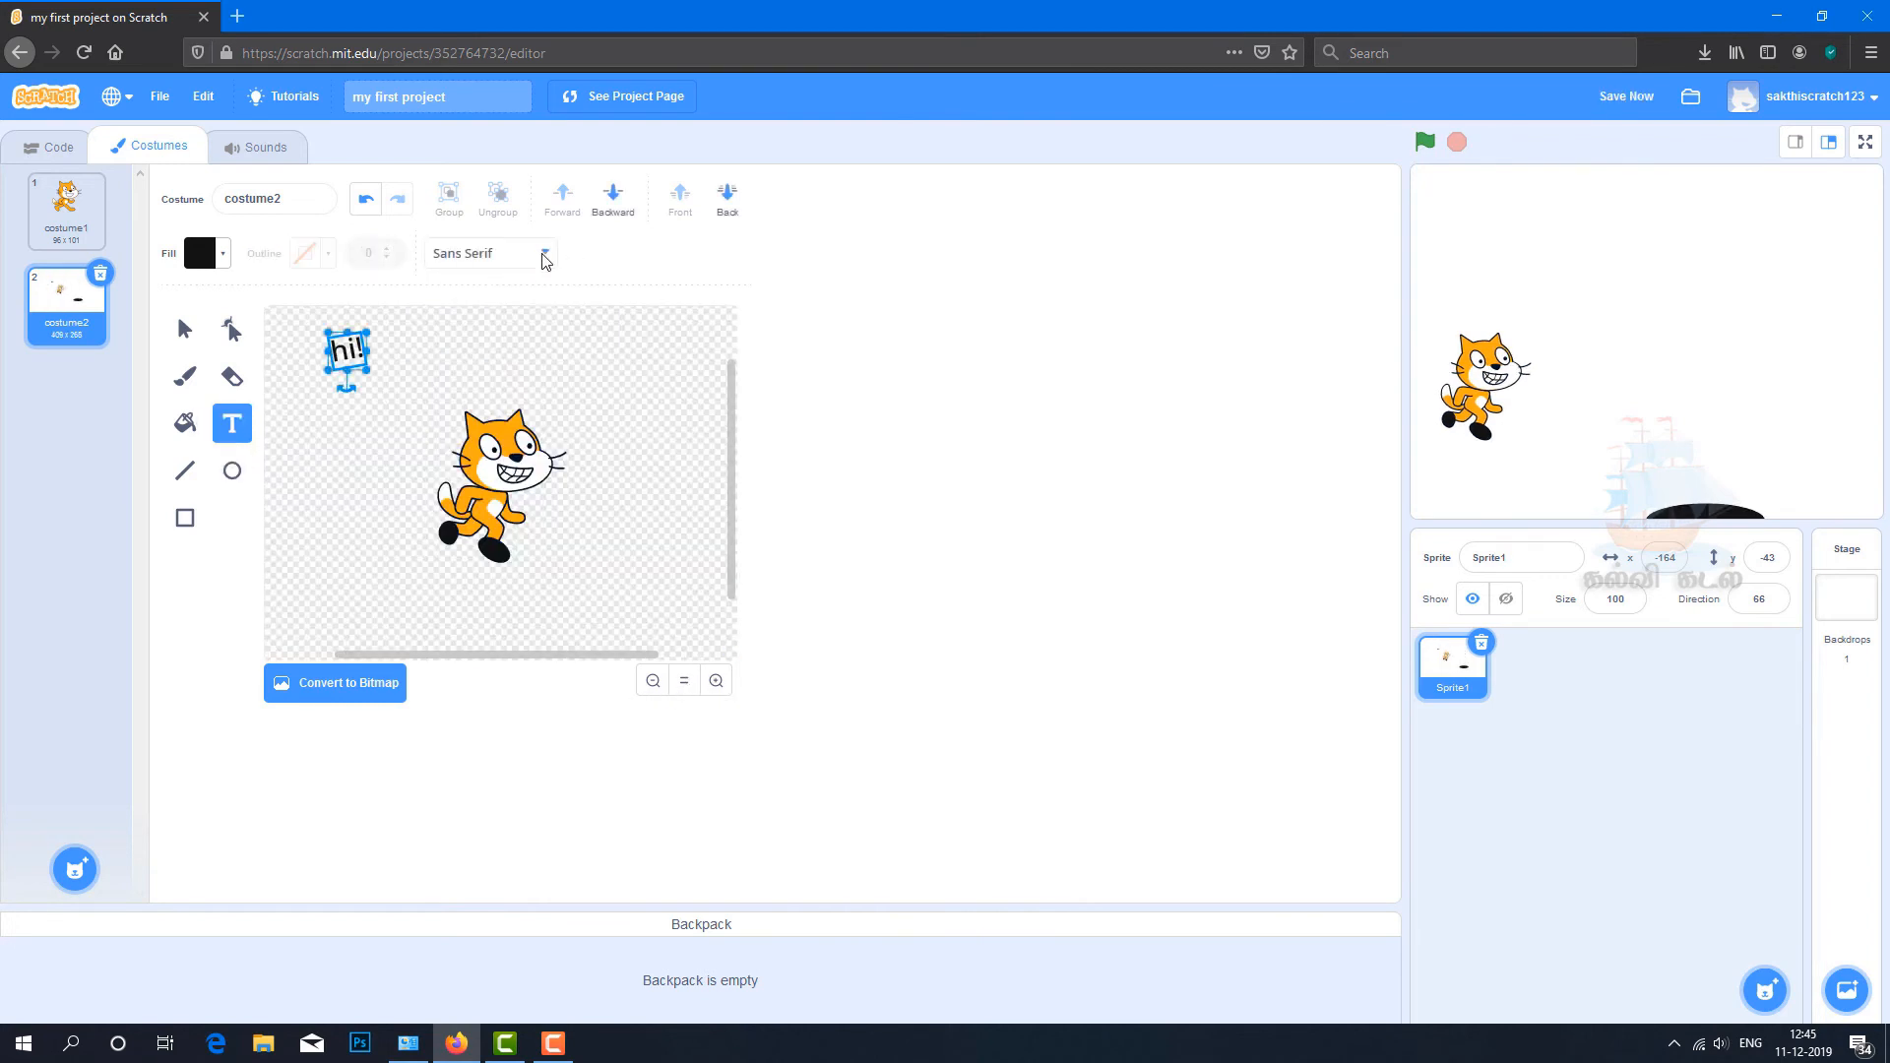
{"action": "left_click", "coordinate": [545, 255]}
{"action": "left_click", "coordinate": [471, 405]}
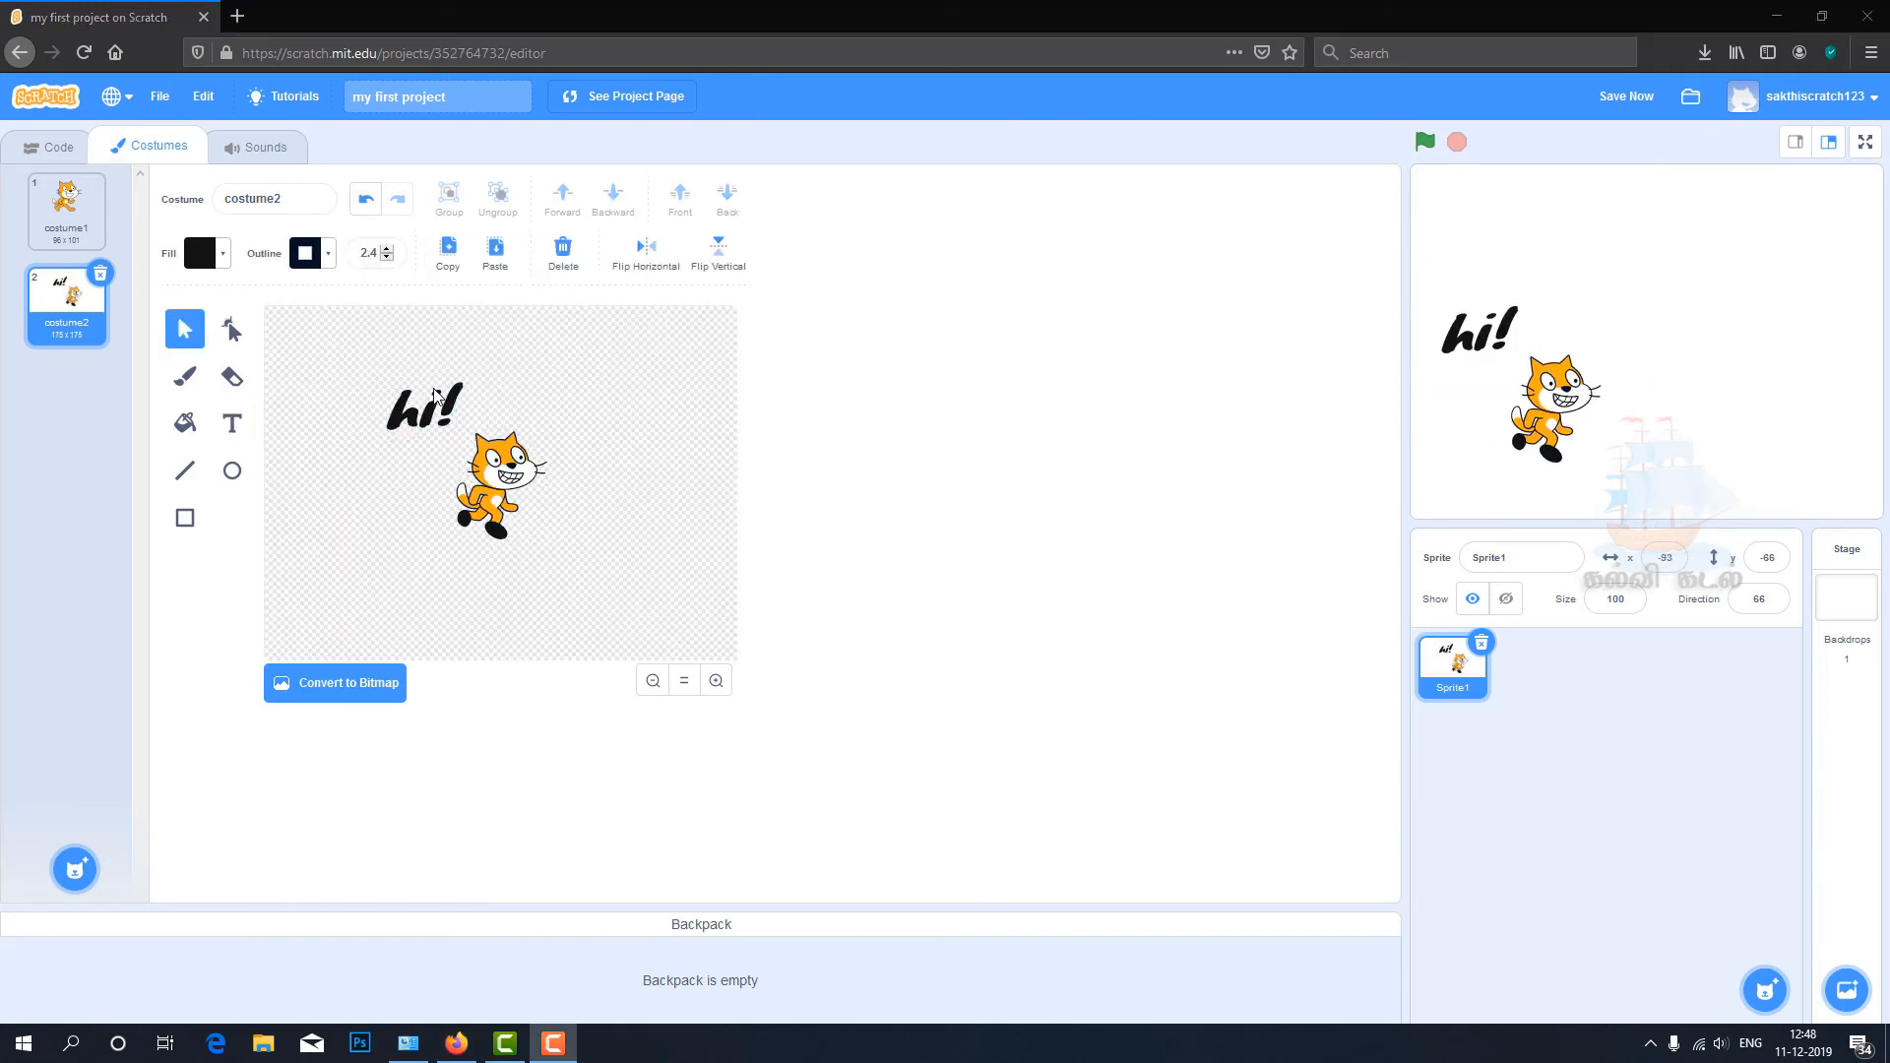
Step: Place a copy of the "hi!" text up and to the right of the cat, and flip it horizontally twice
{"action": "left_click", "coordinate": [436, 412]}
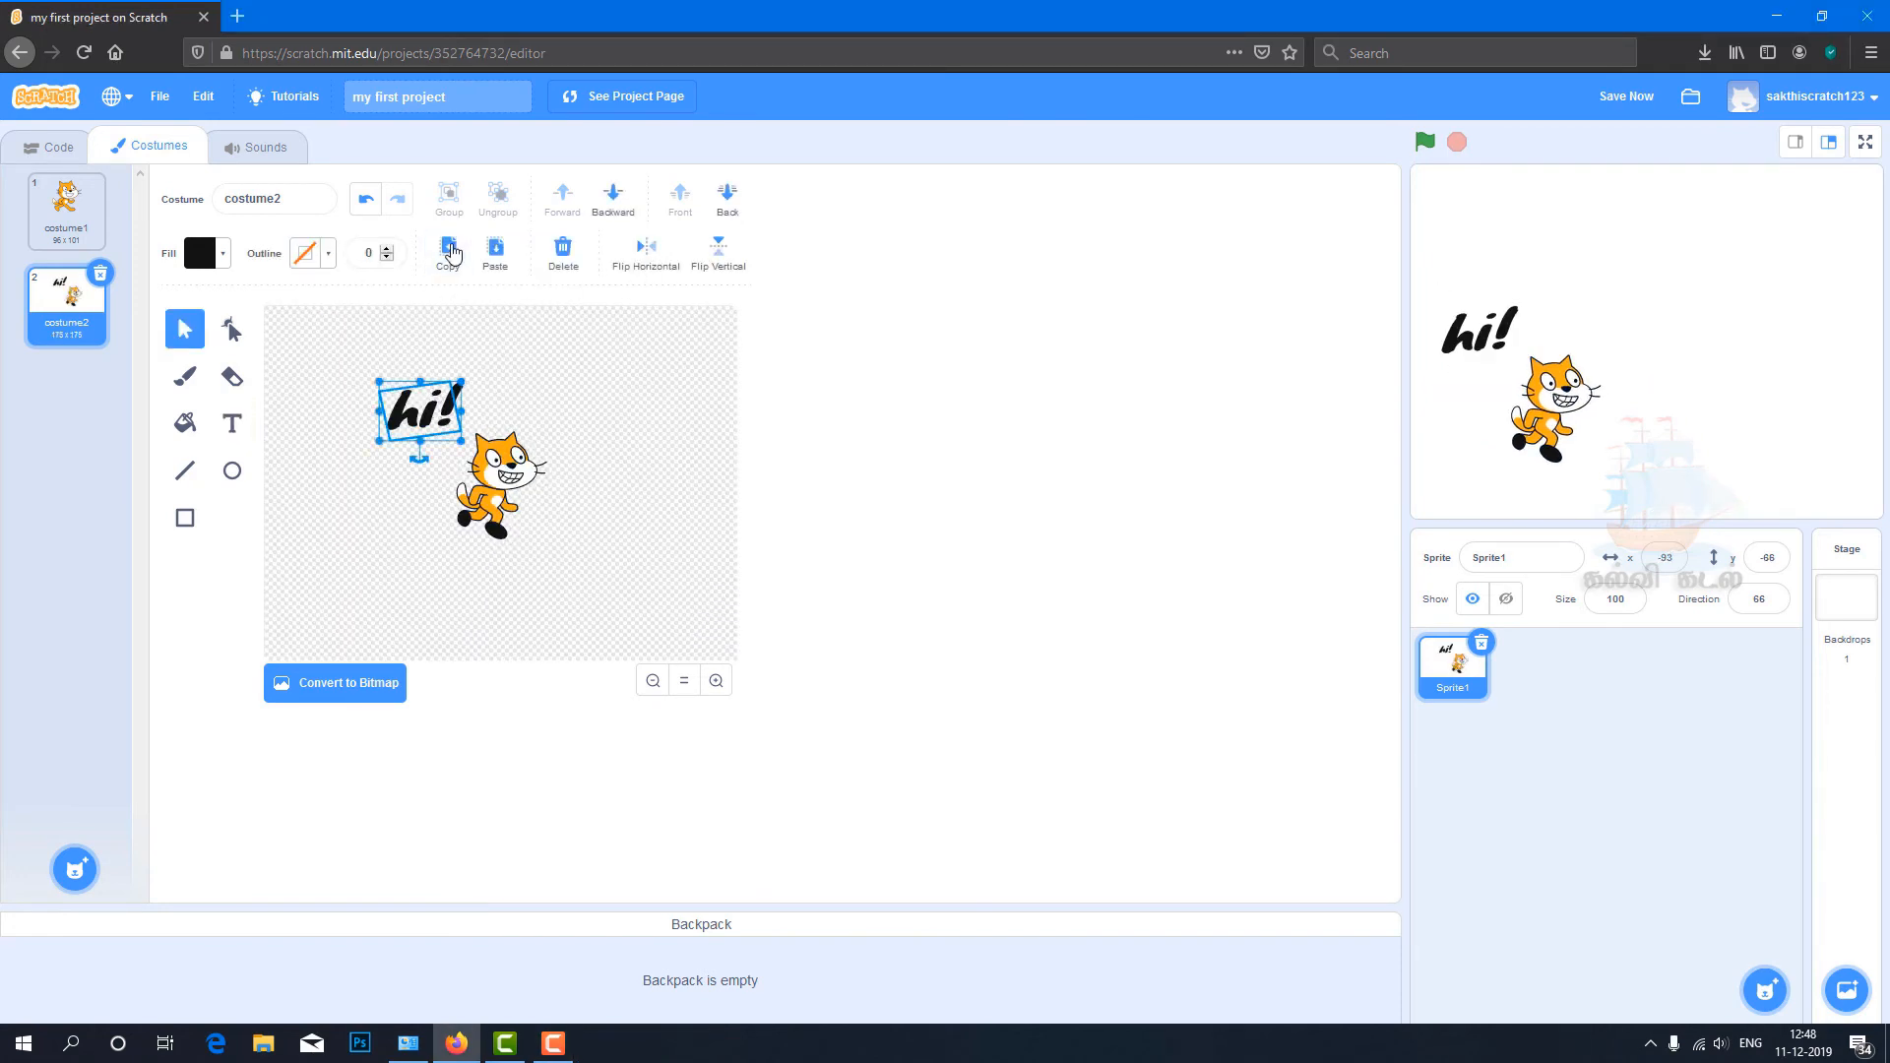
{"action": "left_click_drag", "start_coordinate": [438, 411], "coordinate": [574, 377]}
{"action": "left_click", "coordinate": [495, 252]}
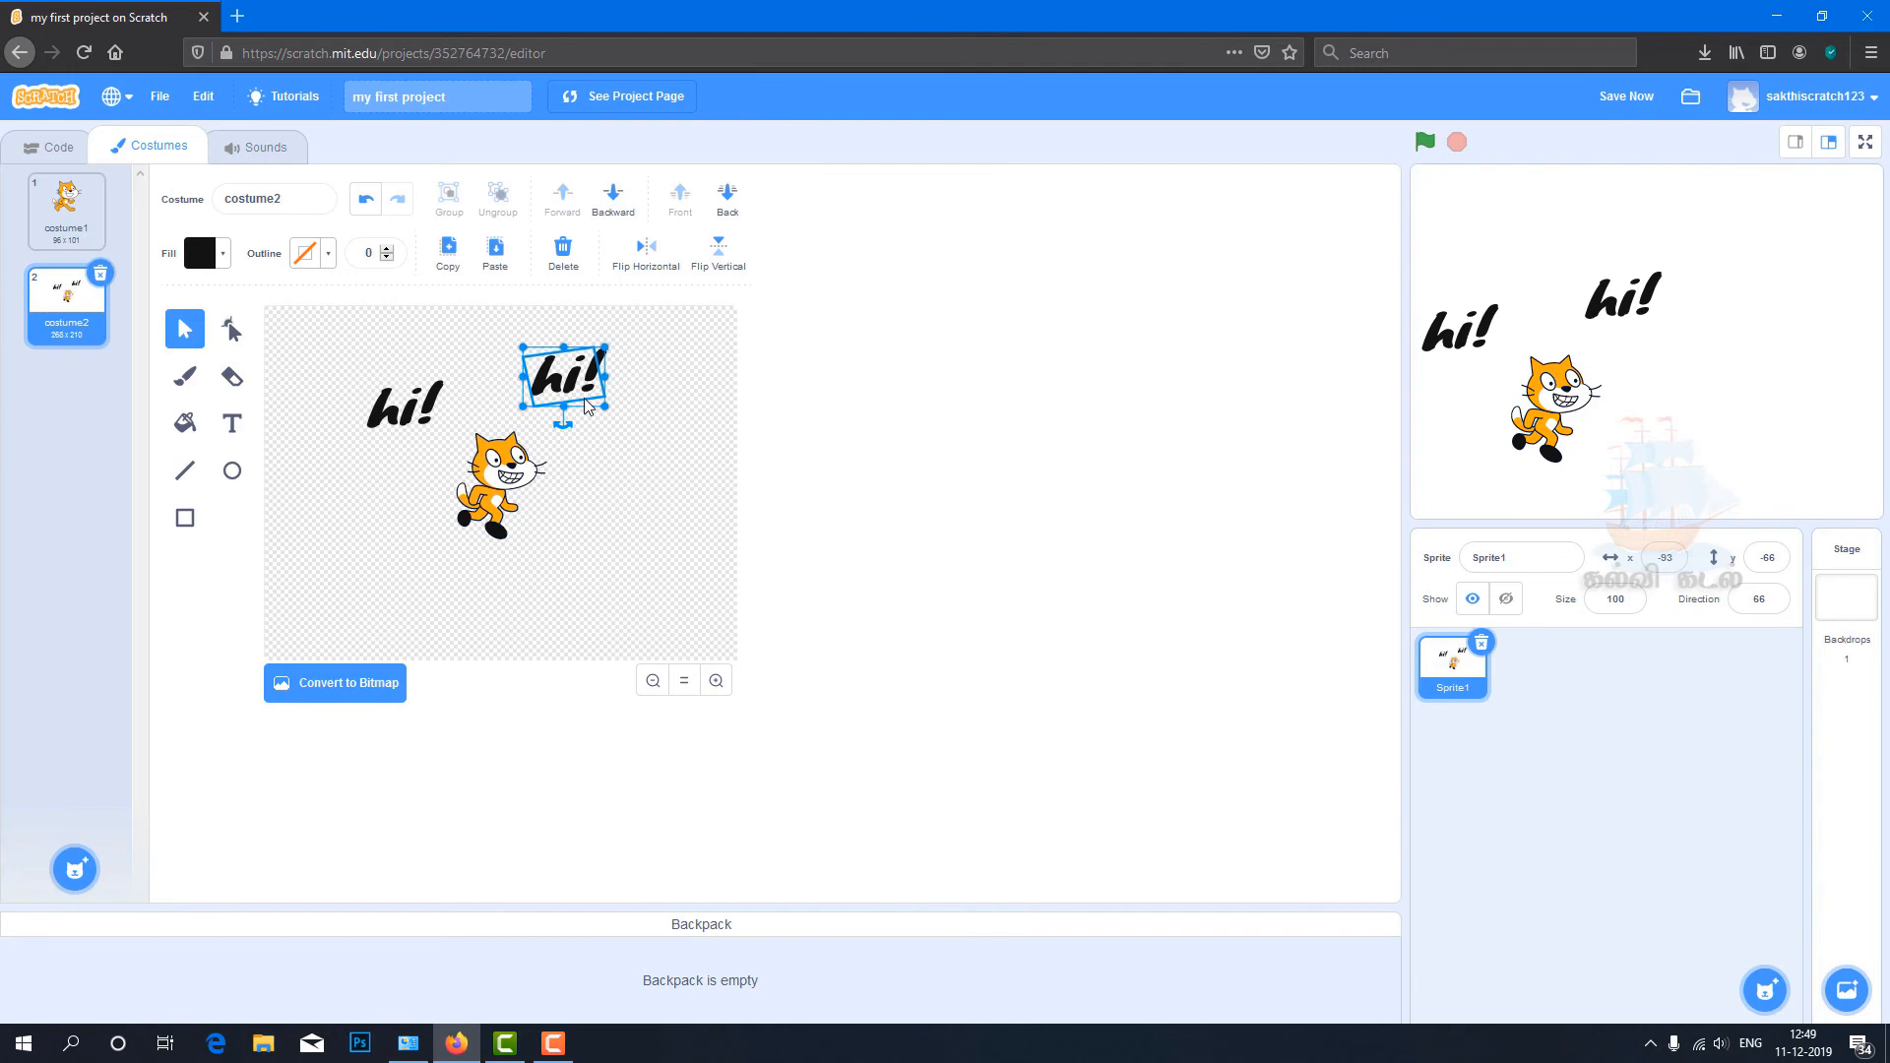
{"action": "left_click", "coordinate": [645, 247]}
{"action": "left_click", "coordinate": [646, 247]}
Step: Group the two "hi!" texts, move the group slightly, and ungroup it
{"action": "left_click", "coordinate": [346, 373]}
{"action": "left_click_drag", "start_coordinate": [412, 431], "coordinate": [606, 394]}
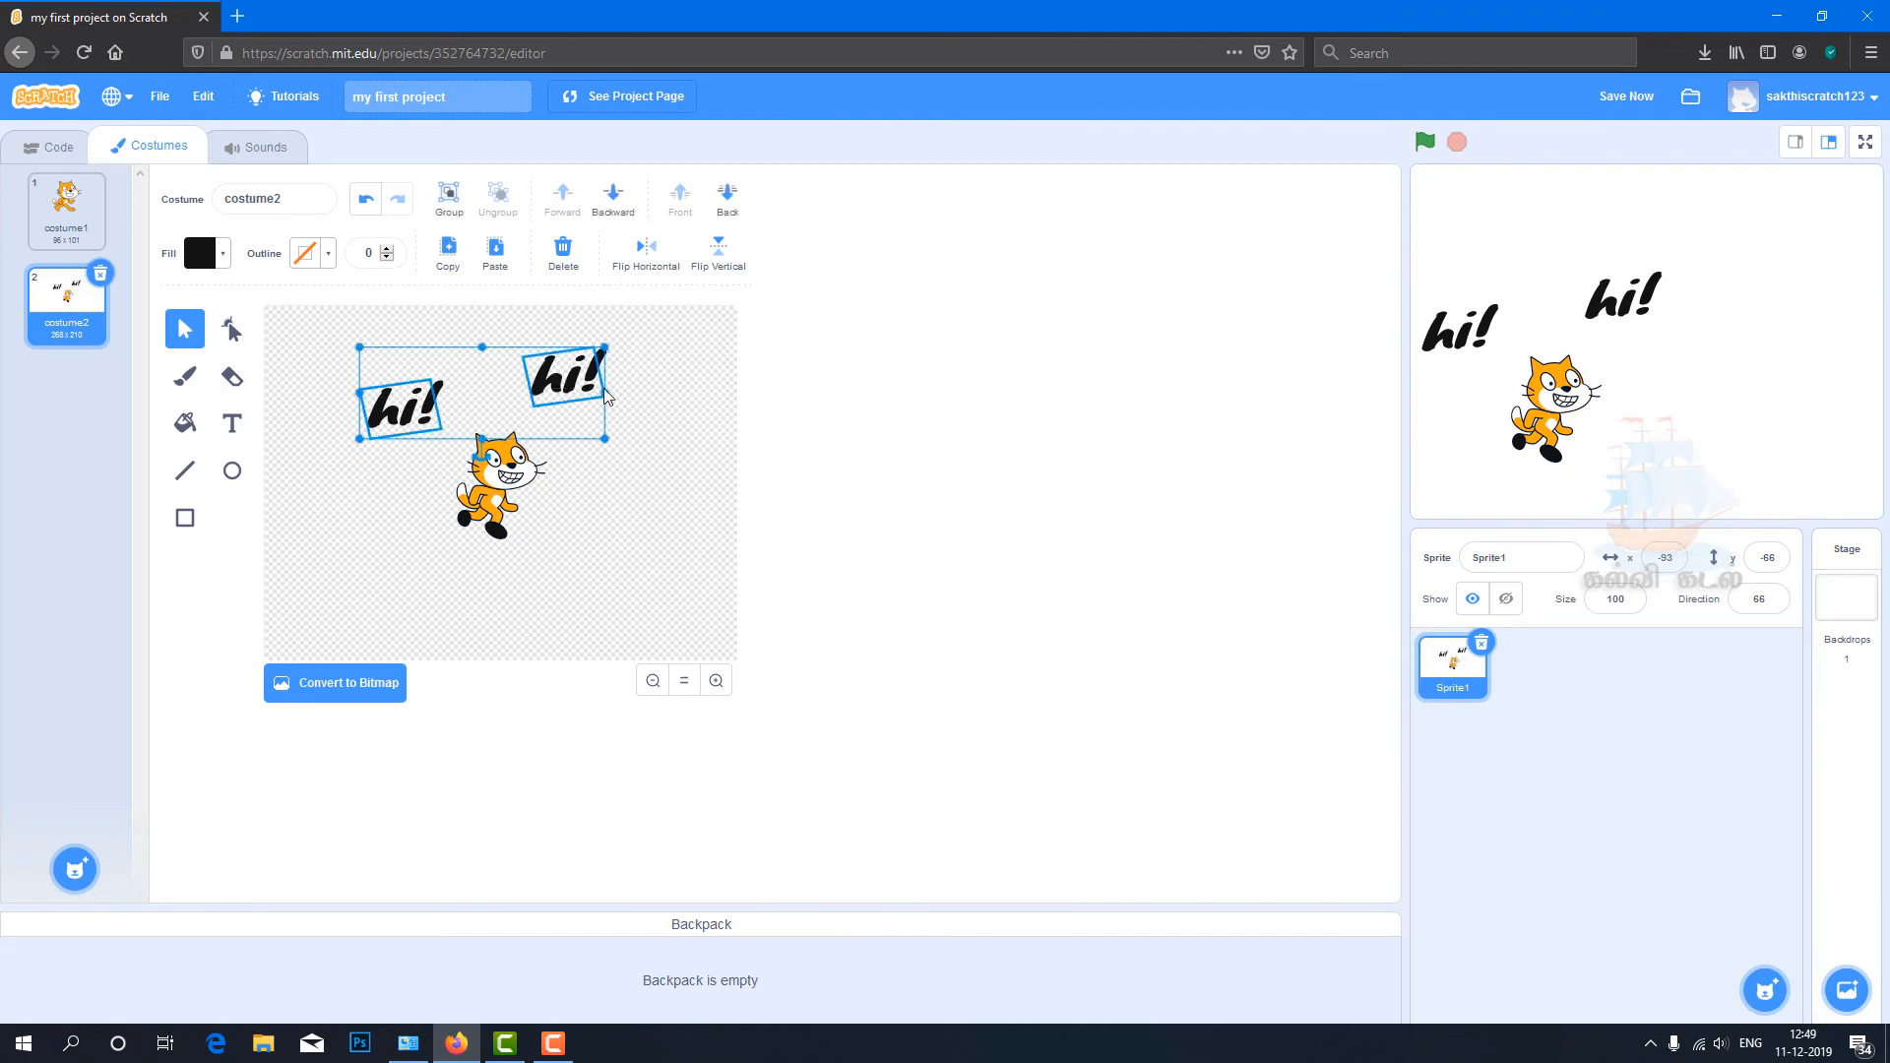
{"action": "left_click", "coordinate": [447, 198]}
{"action": "mouse_move", "coordinate": [560, 389]}
{"action": "left_mouse_down"}
{"action": "mouse_move", "coordinate": [462, 452]}
{"action": "mouse_move", "coordinate": [631, 540]}
{"action": "mouse_move", "coordinate": [568, 354]}
{"action": "mouse_move", "coordinate": [541, 381]}
{"action": "mouse_move", "coordinate": [581, 398]}
{"action": "mouse_move", "coordinate": [594, 630]}
{"action": "mouse_move", "coordinate": [573, 384]}
{"action": "left_mouse_up"}
{"action": "left_click", "coordinate": [497, 197]}
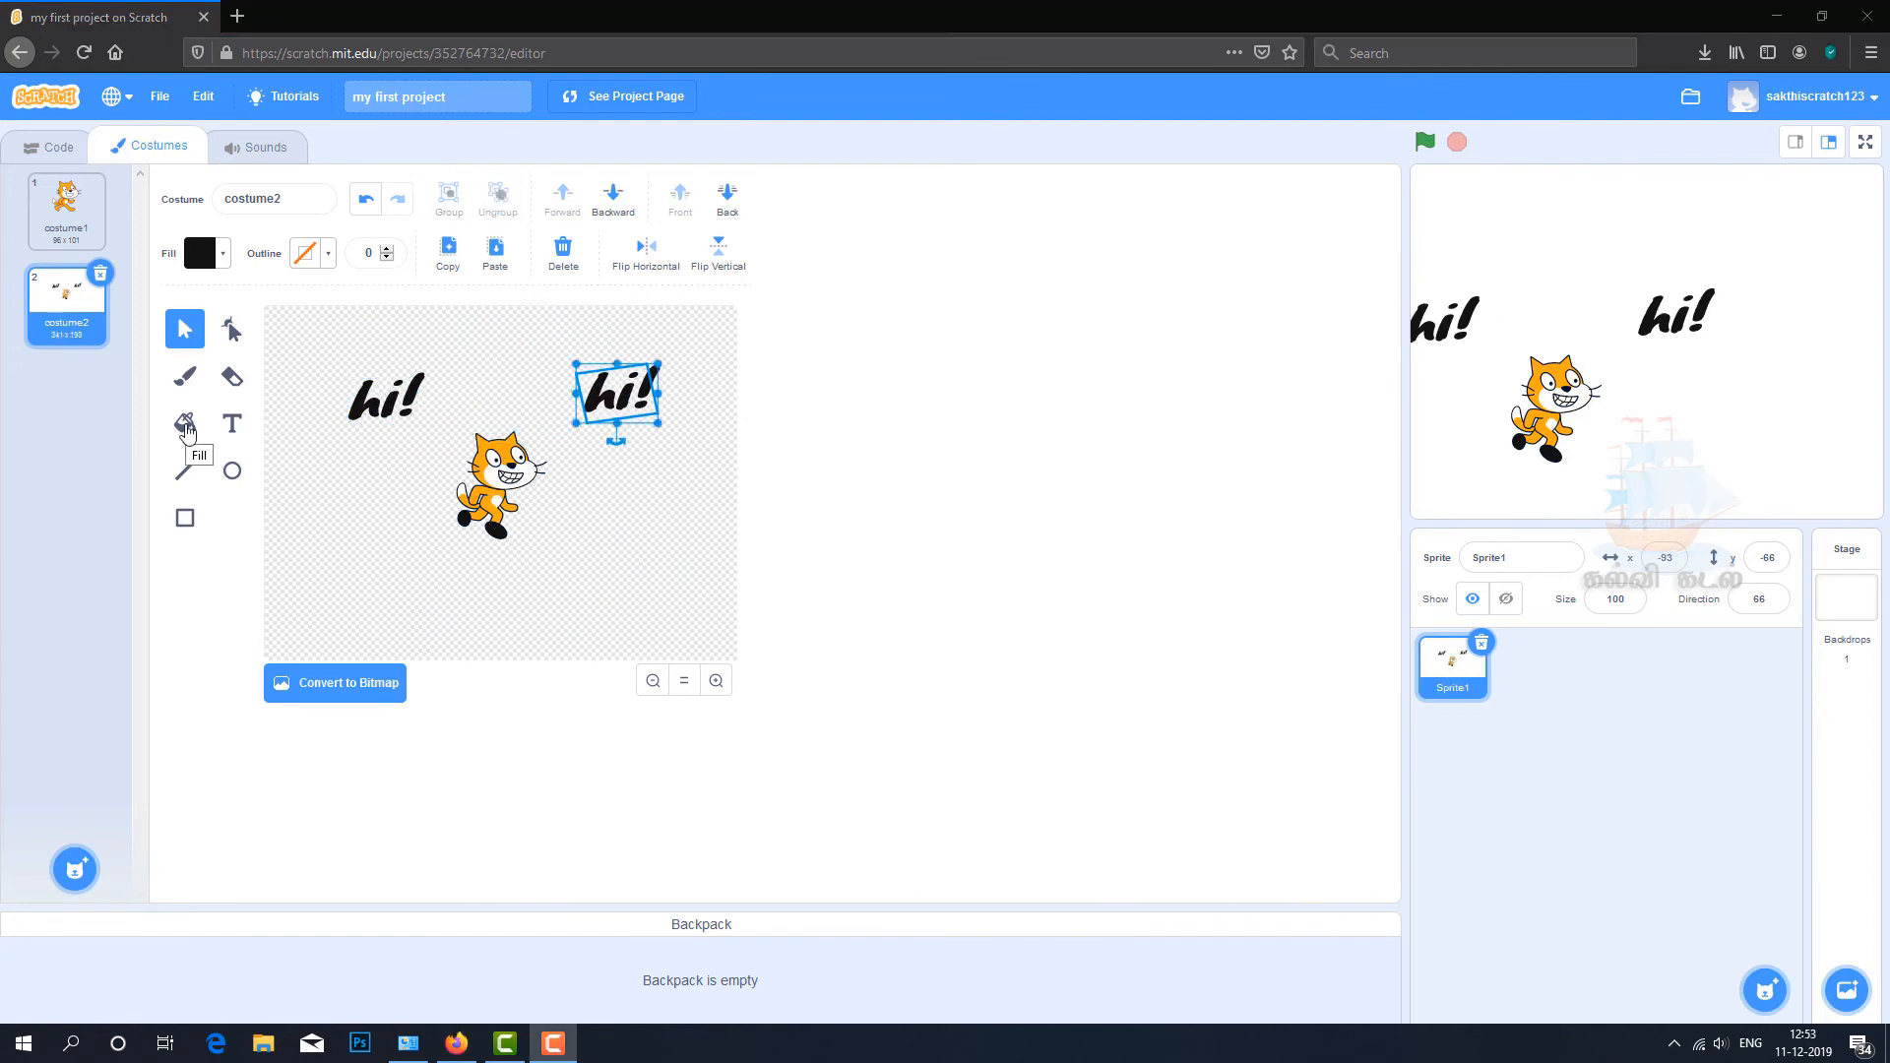
Step: Fill the white part of the cat's face with solid blue at color 63, saturation 82 and brightness 92
{"action": "left_click", "coordinate": [185, 425]}
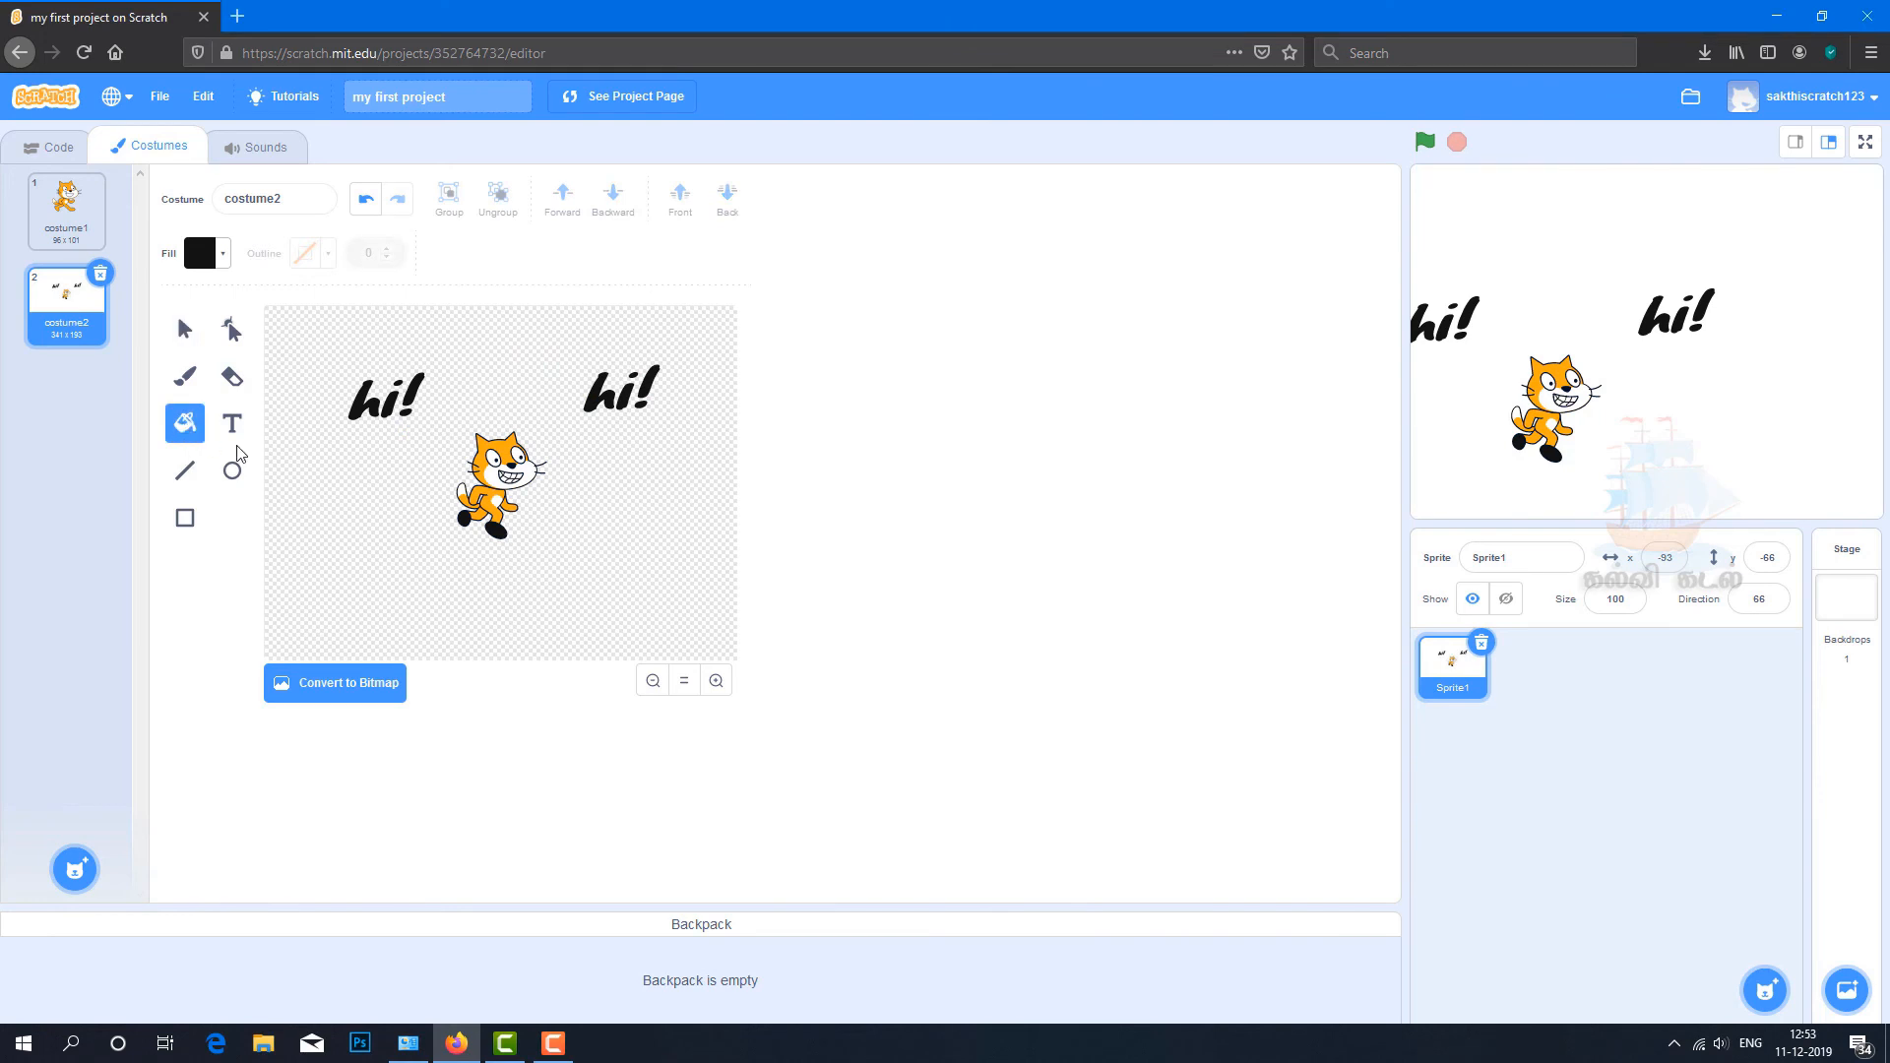
{"action": "left_click", "coordinate": [200, 253]}
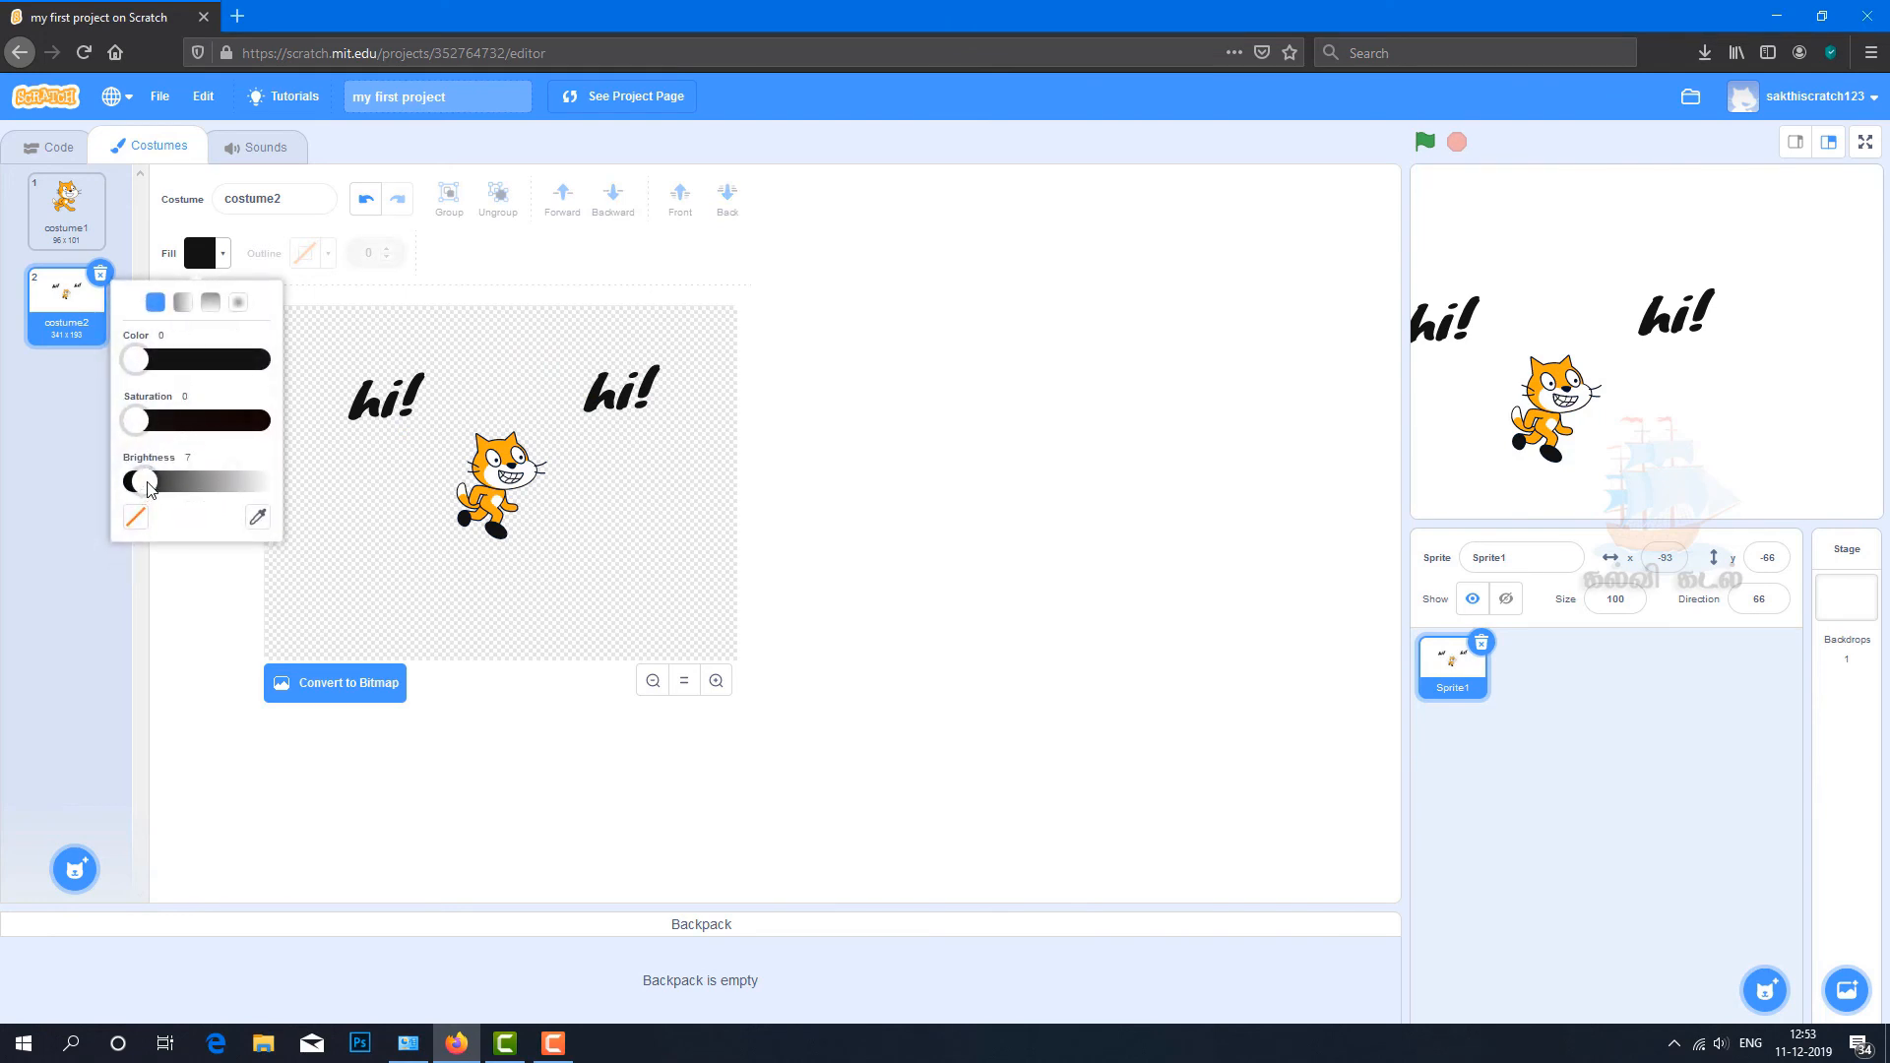
{"action": "left_click_drag", "start_coordinate": [149, 489], "coordinate": [229, 490]}
{"action": "left_click_drag", "start_coordinate": [145, 425], "coordinate": [263, 494]}
{"action": "left_click", "coordinate": [217, 360]}
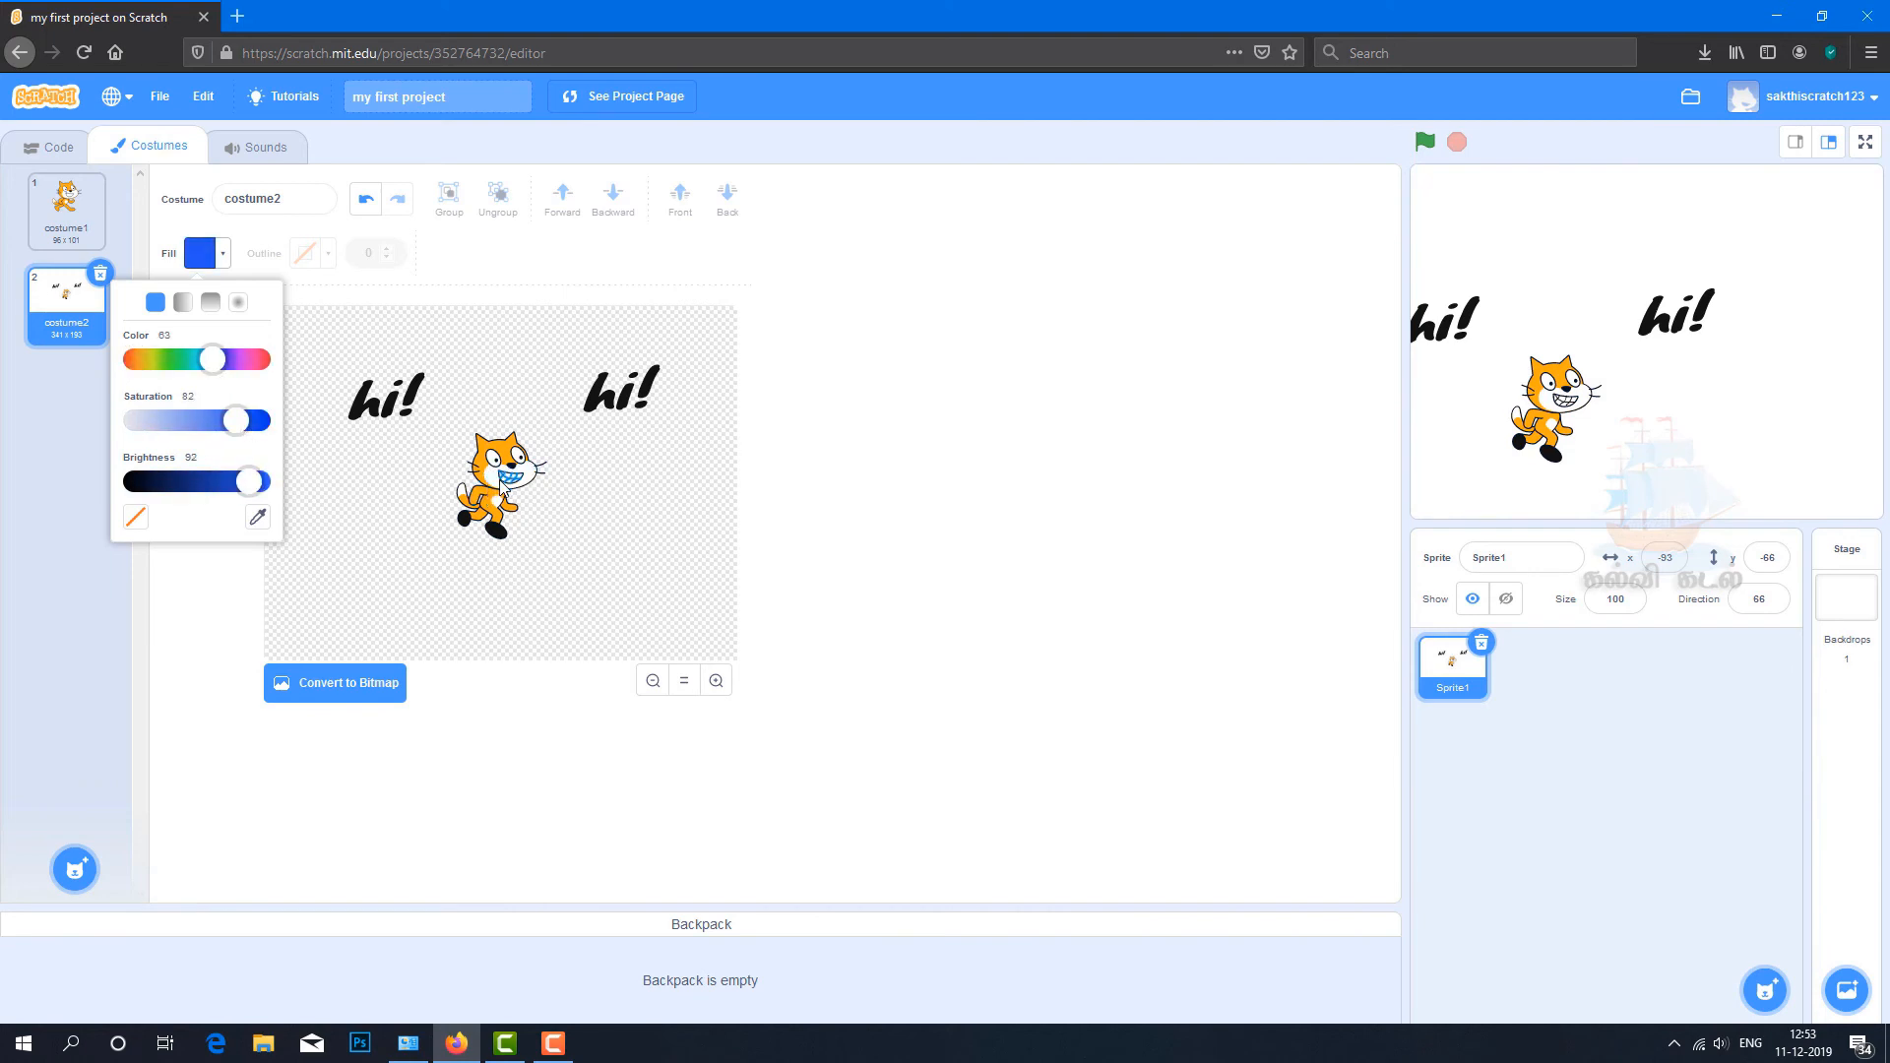
{"action": "left_click", "coordinate": [497, 482]}
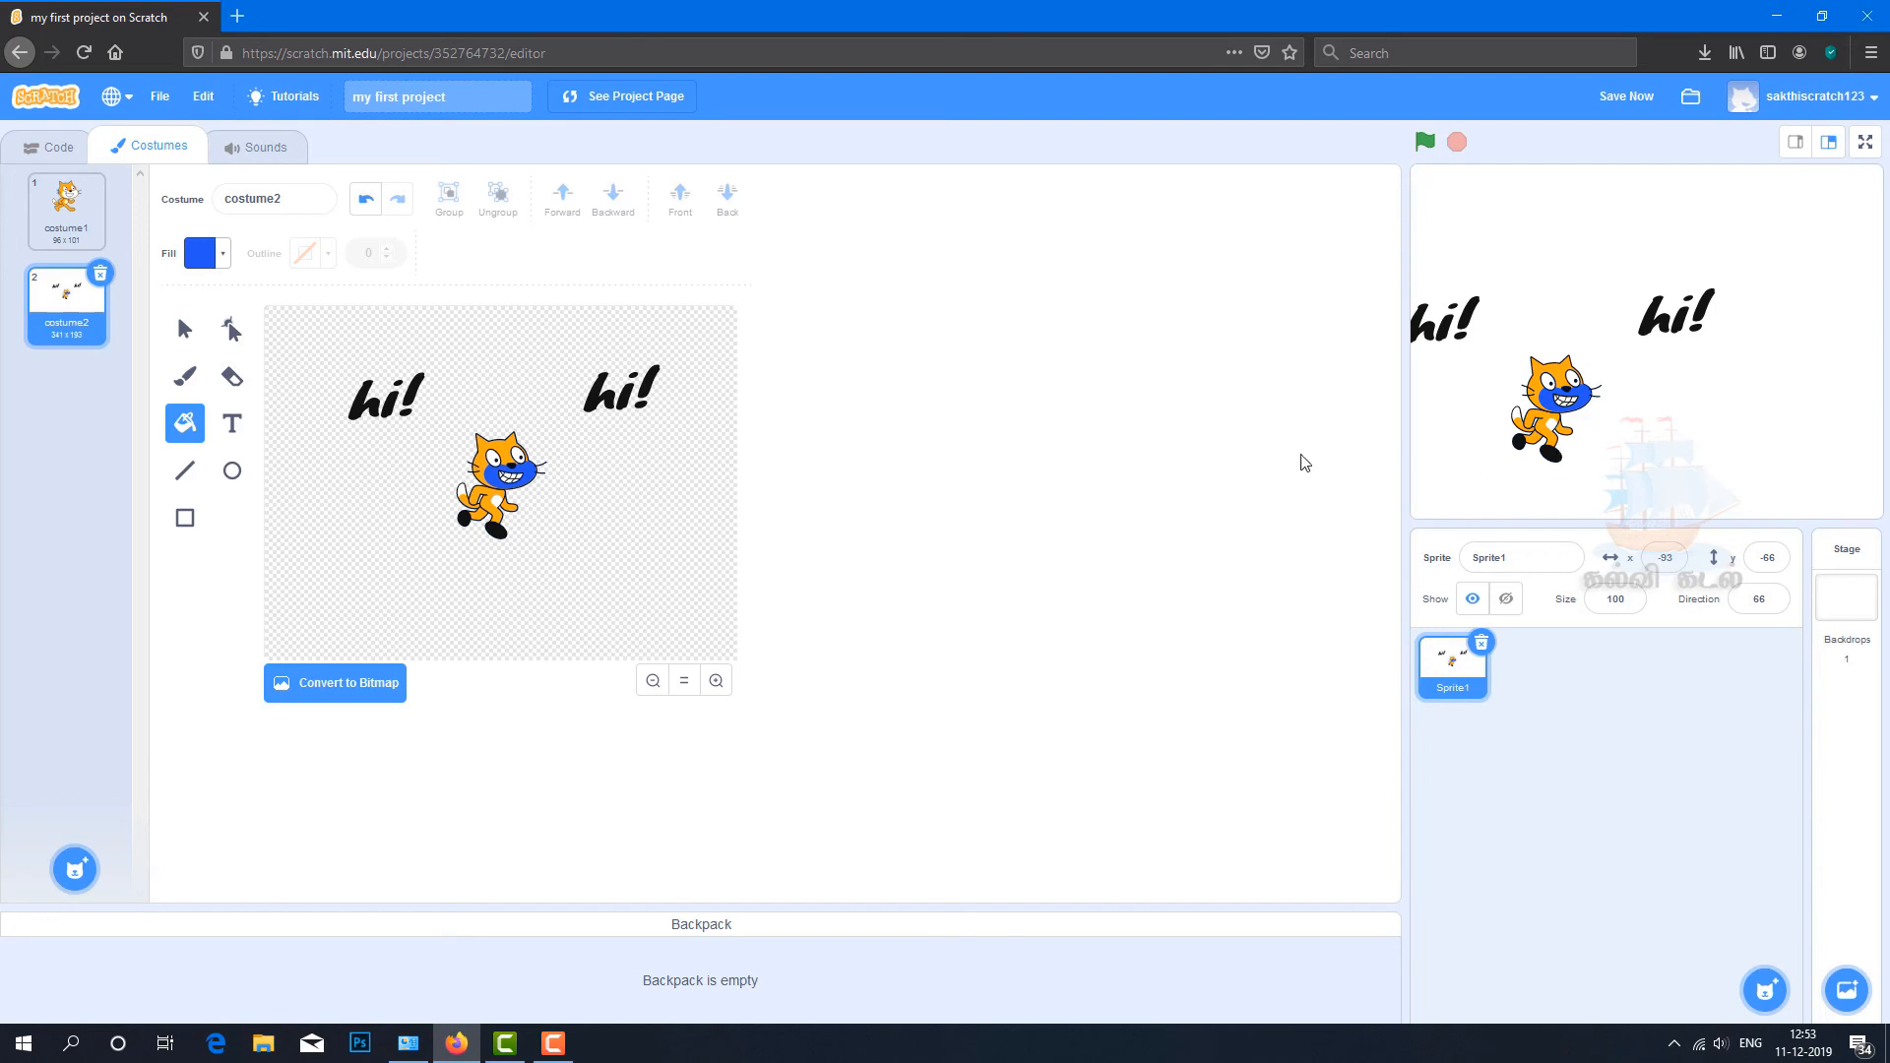
Step: Undo the blue fills on the cat in costume2
{"action": "key", "text": "ctrl+z"}
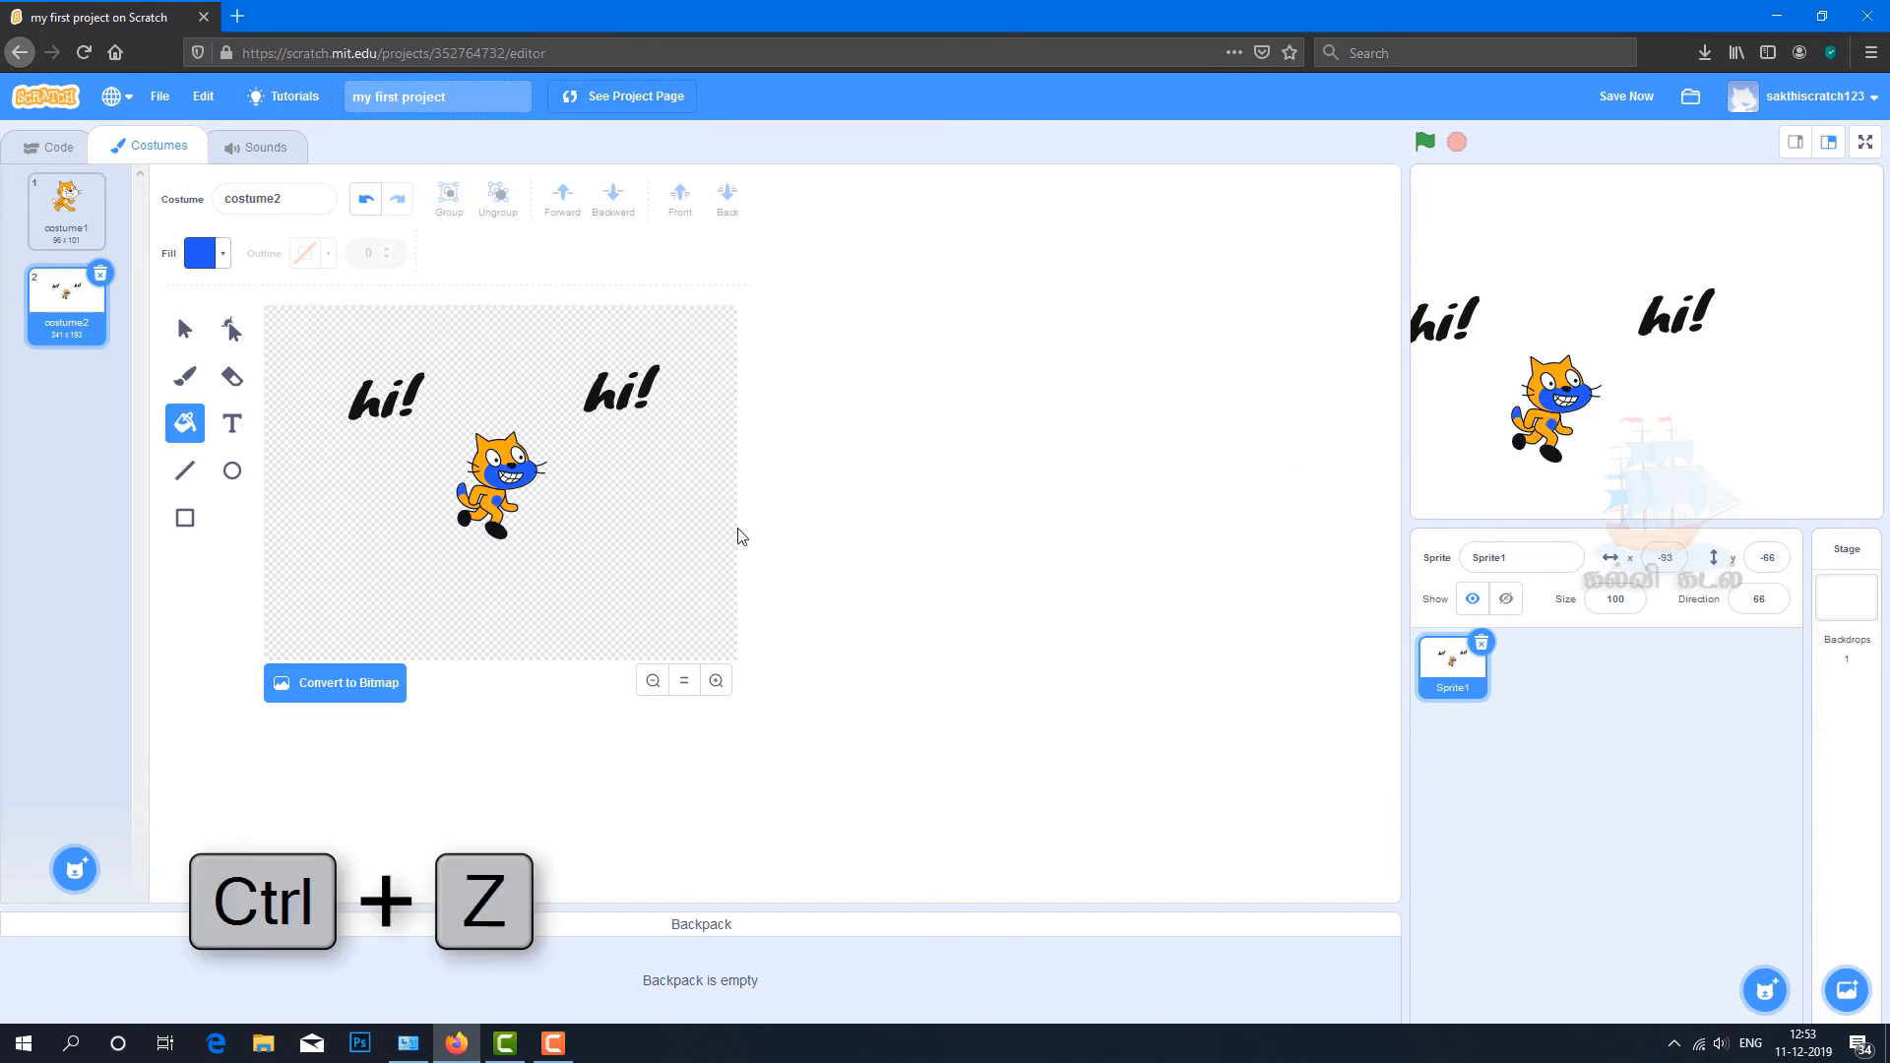
{"action": "key", "text": "ctrl+z"}
{"action": "key", "text": "ctrl+z"}
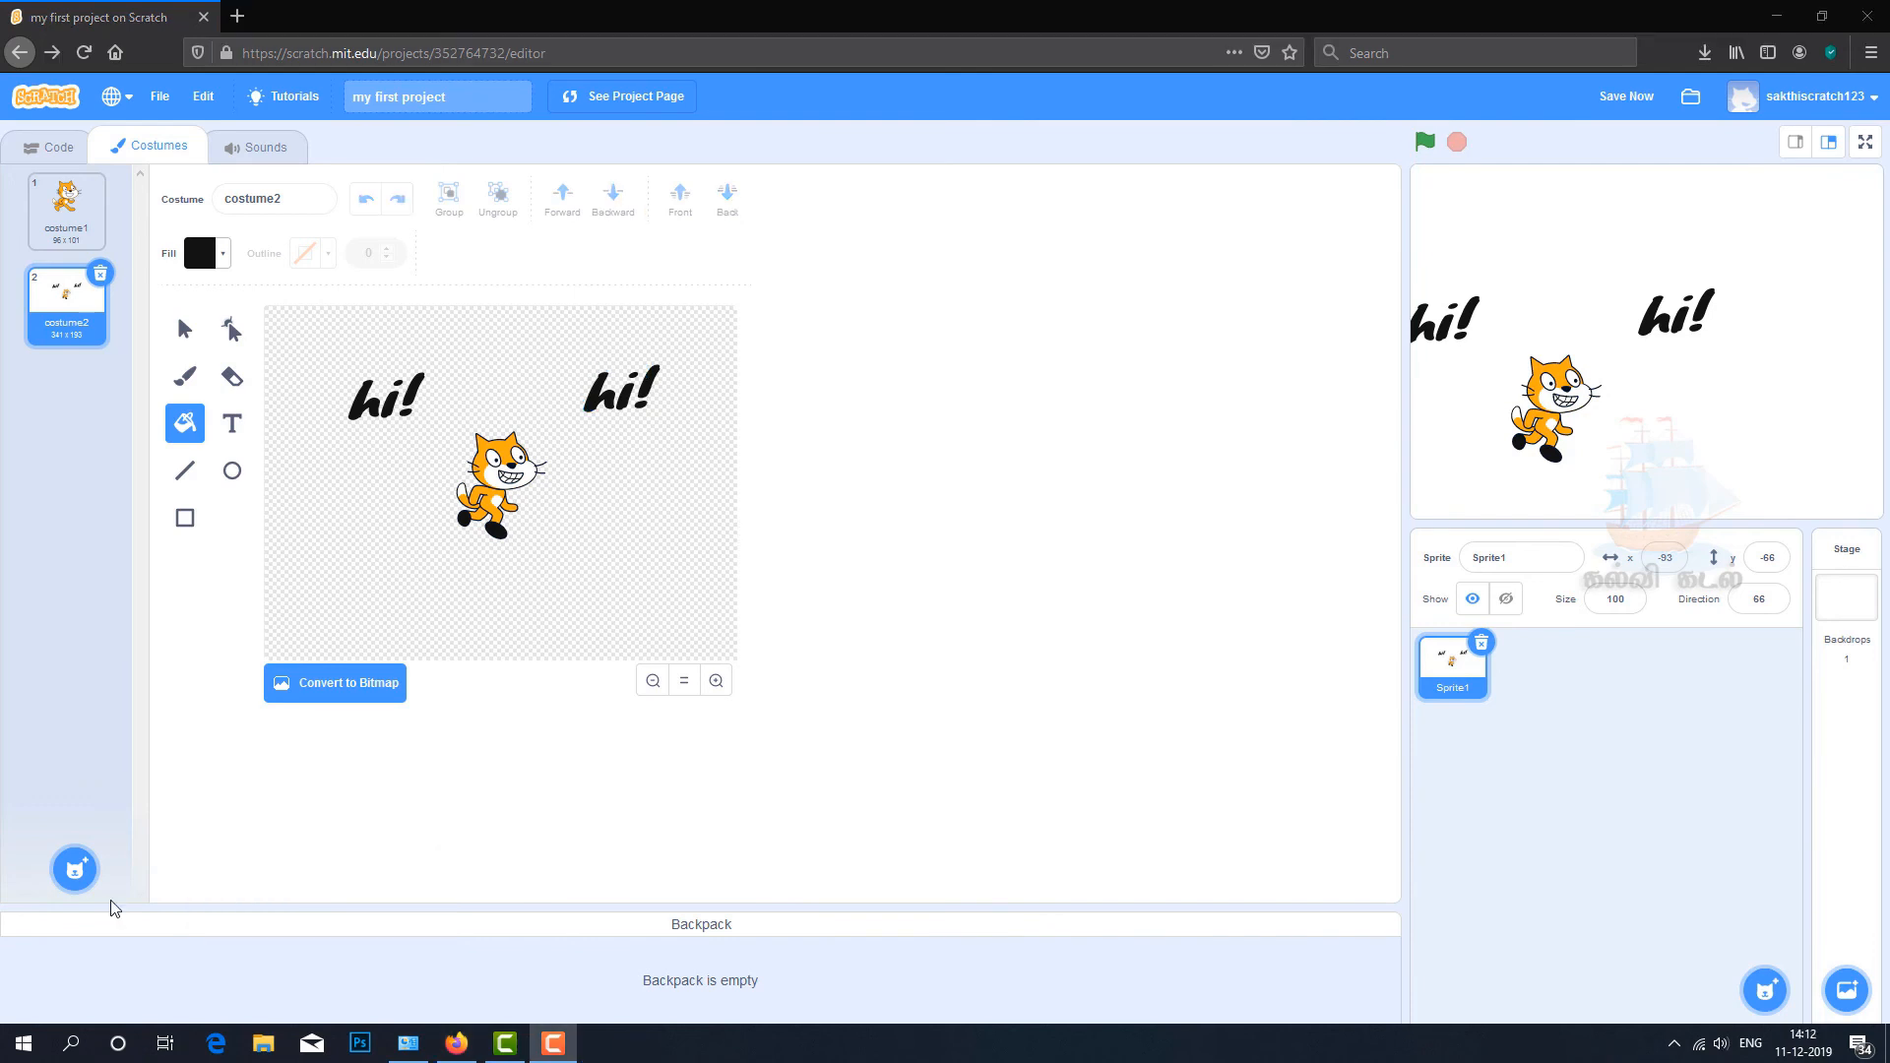
Step: Open the costume library and look over the costumes on offer
{"action": "mouse_move", "coordinate": [75, 879]}
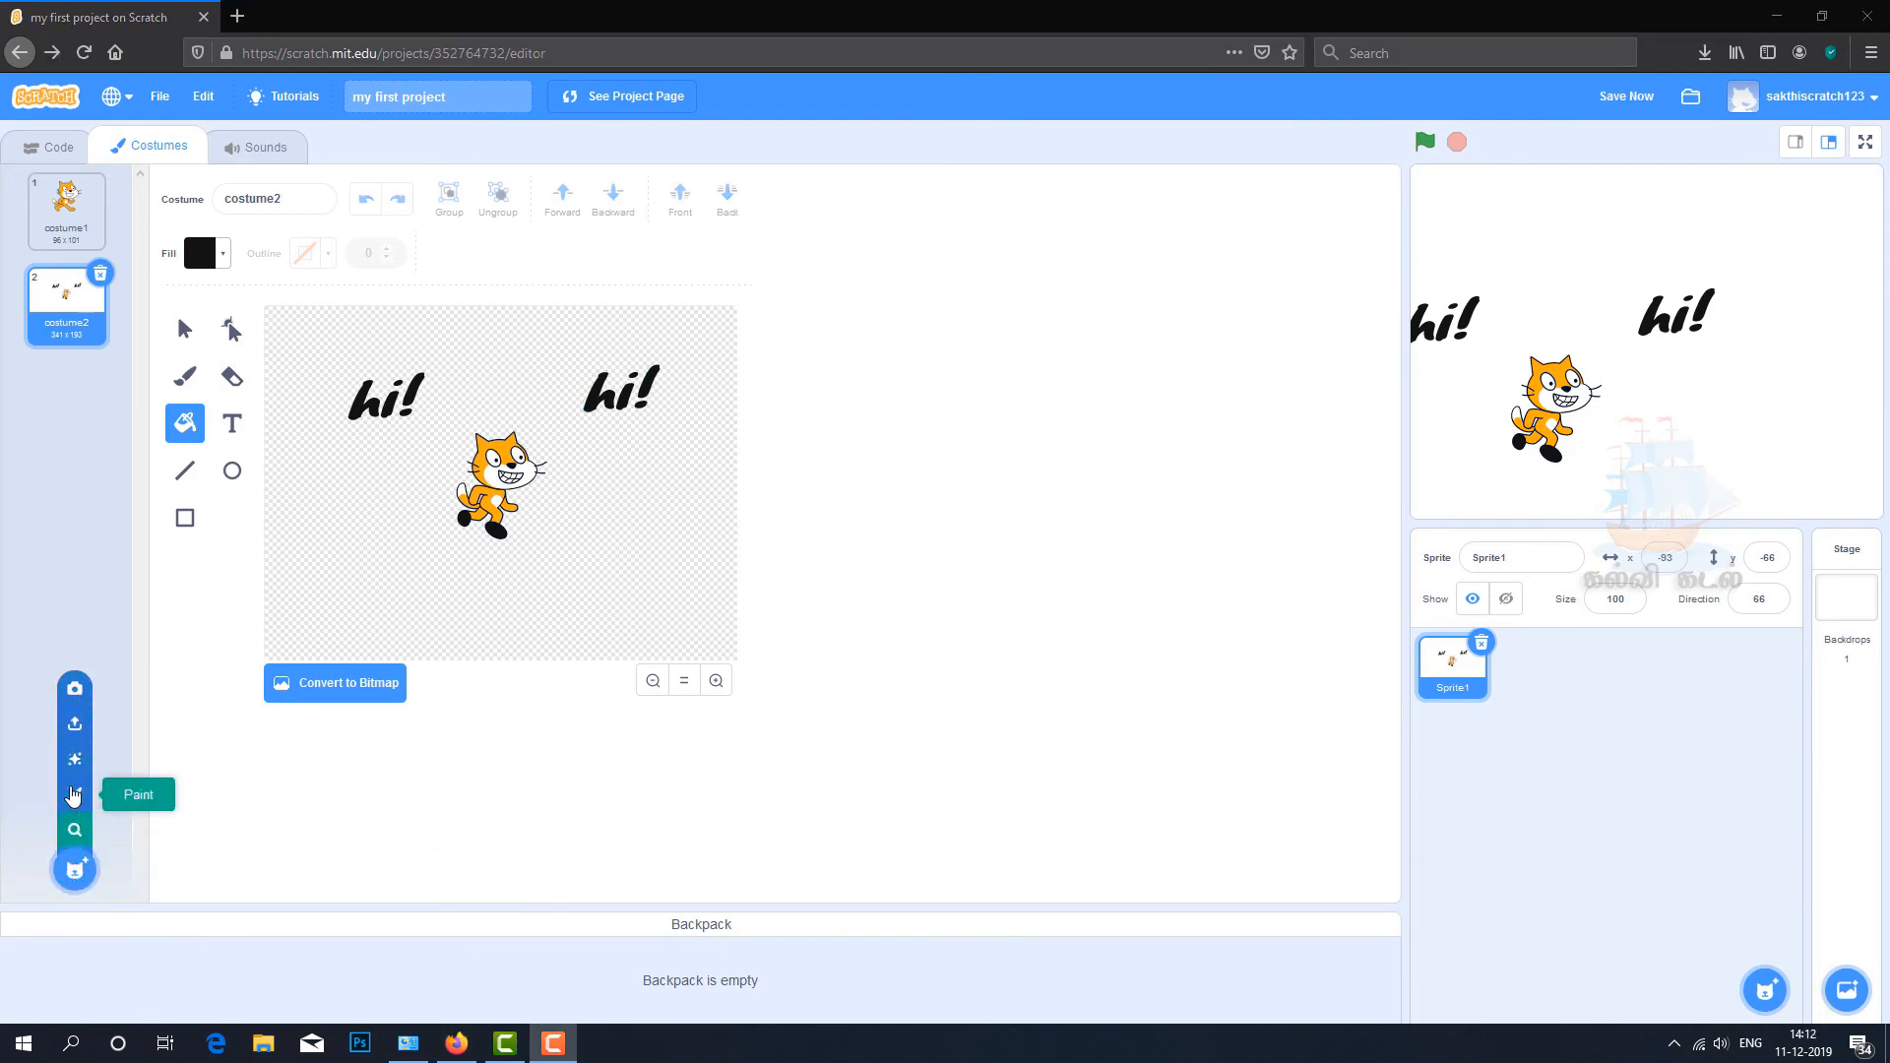
{"action": "left_click", "coordinate": [75, 870]}
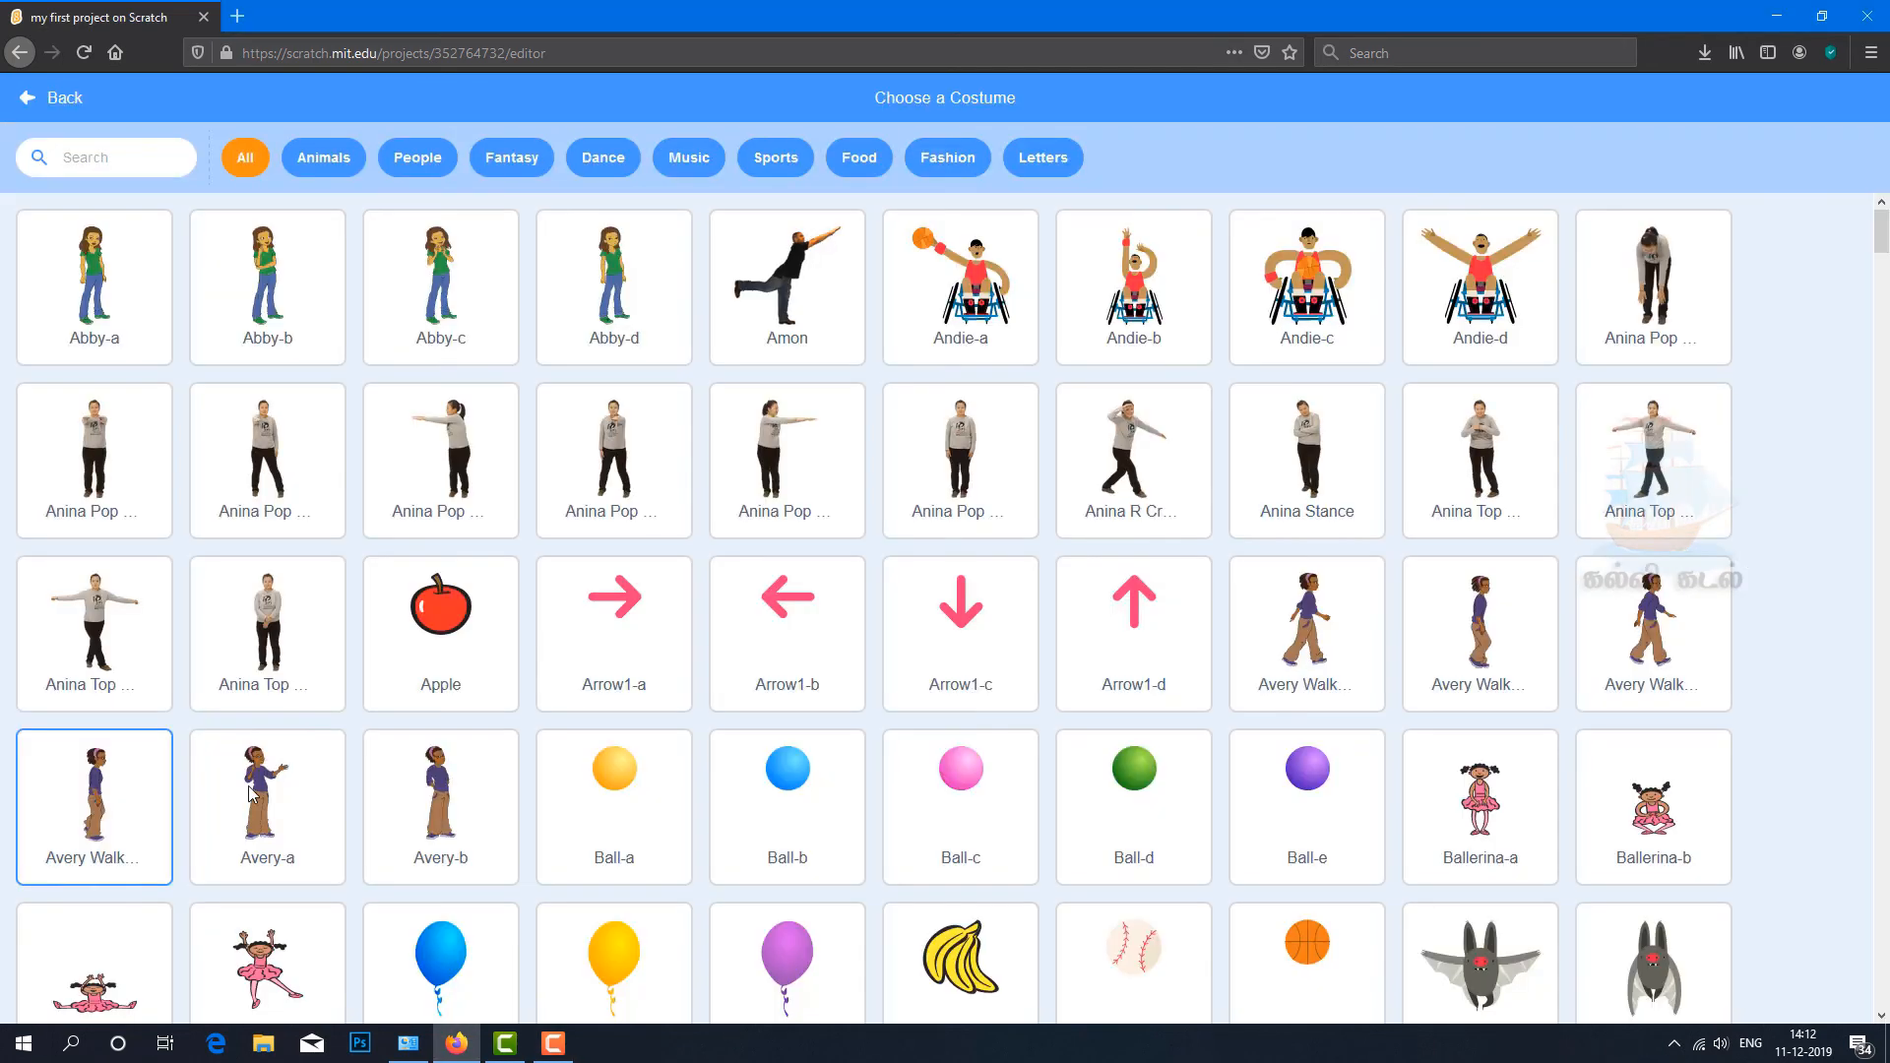
{"action": "left_click", "coordinate": [823, 604]}
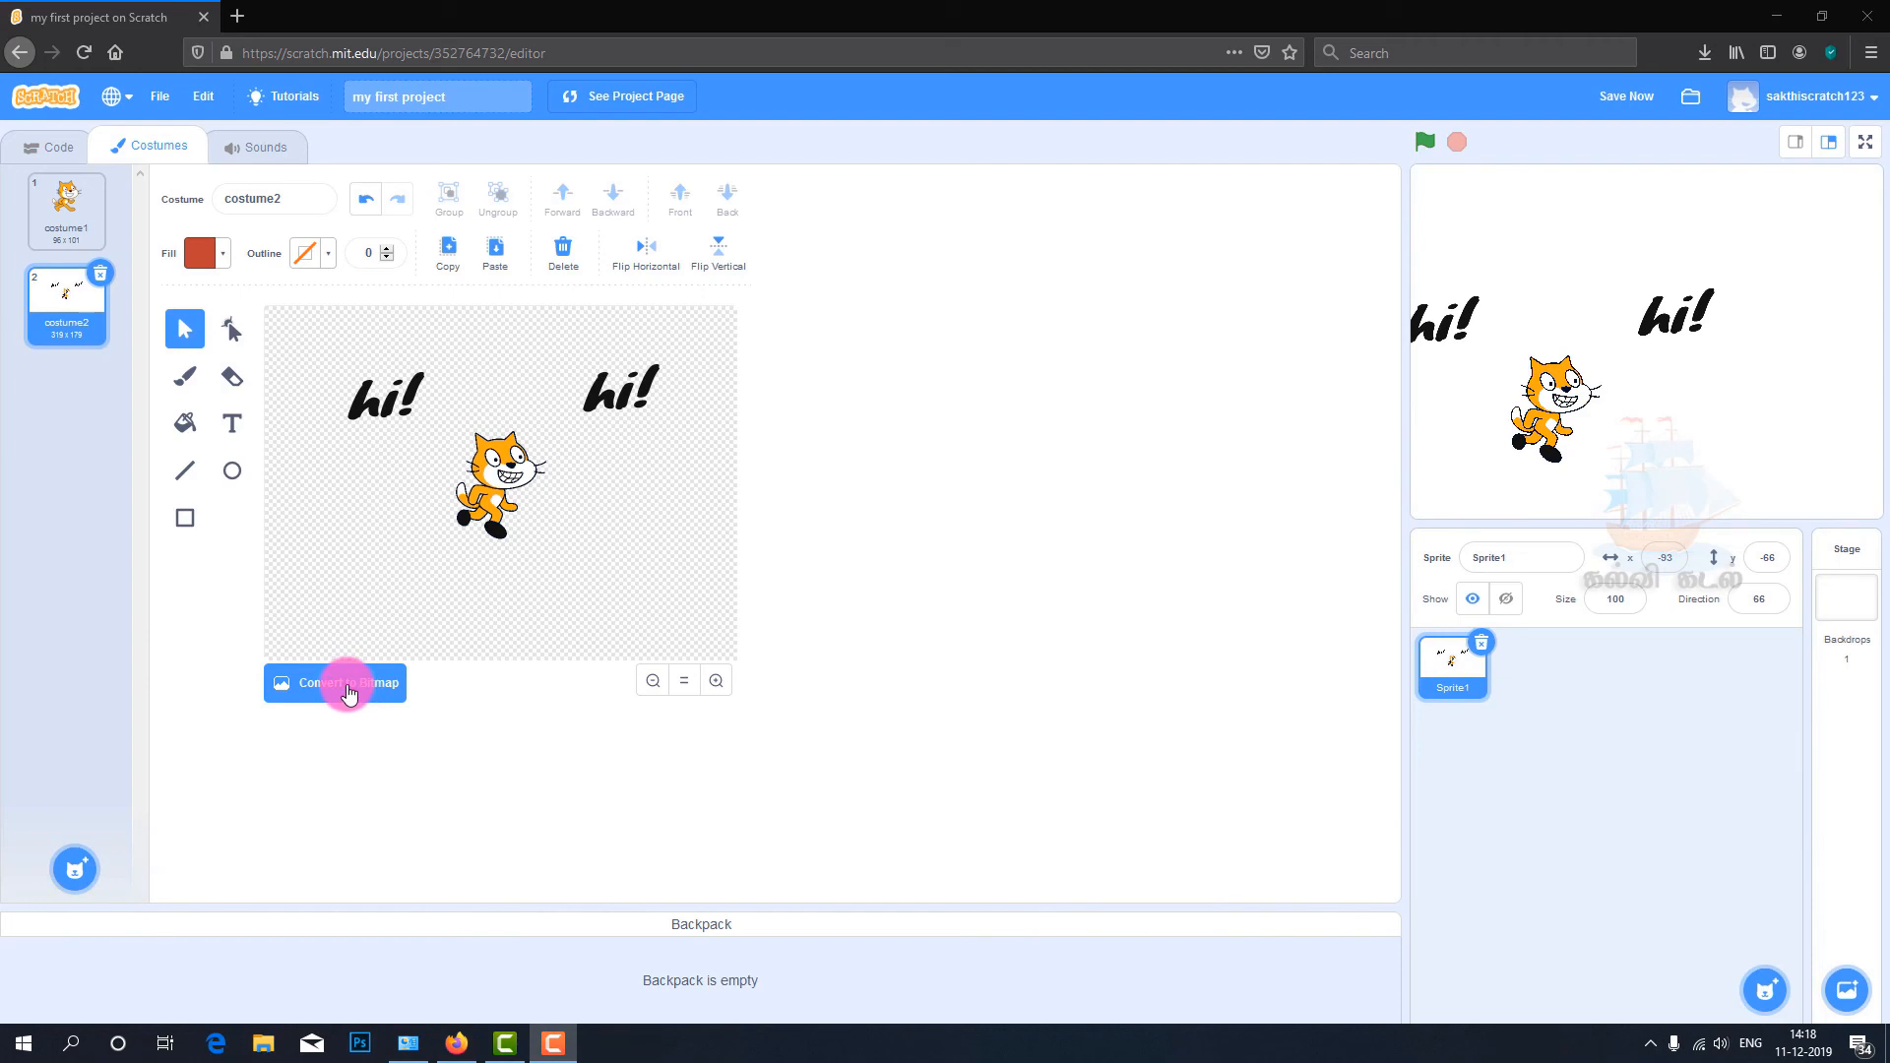
Step: Convert costume2 to bitmap and back to vector twice to compare the two sets of paint tools
{"action": "left_click", "coordinate": [348, 692]}
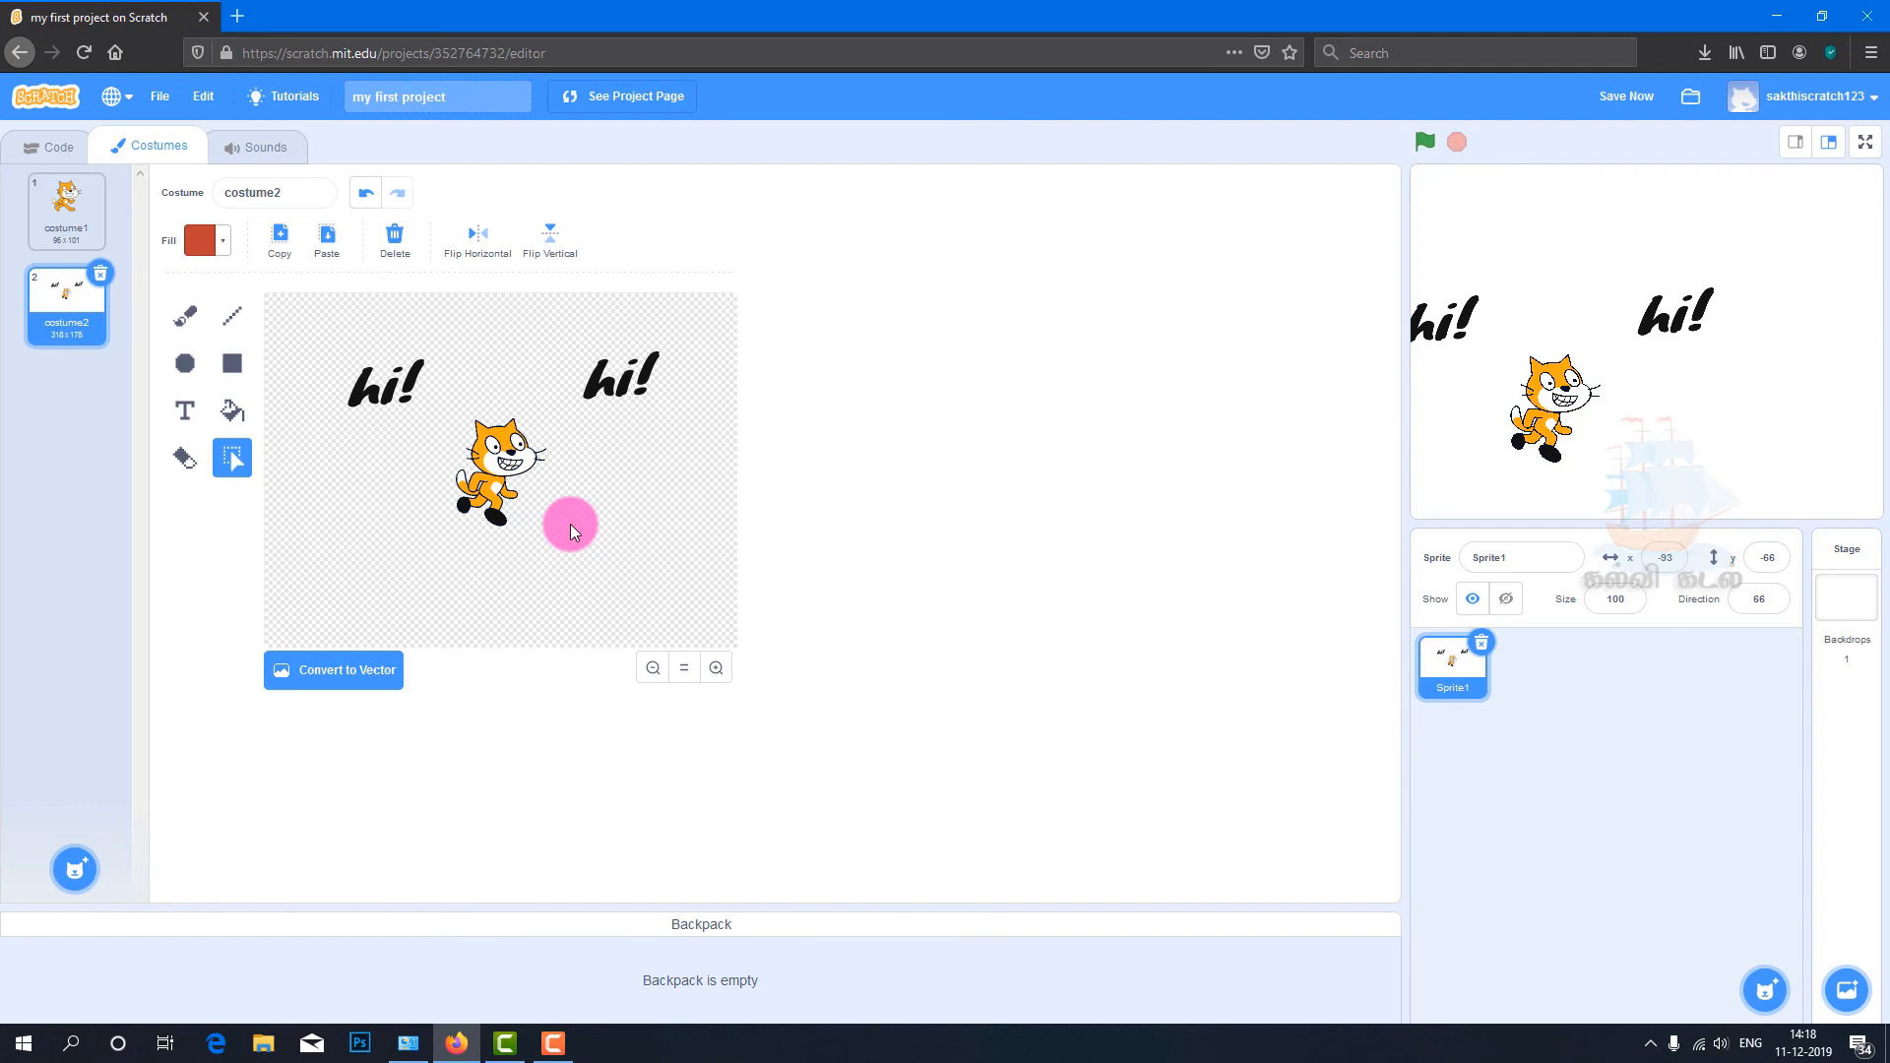
{"action": "left_click", "coordinate": [333, 679]}
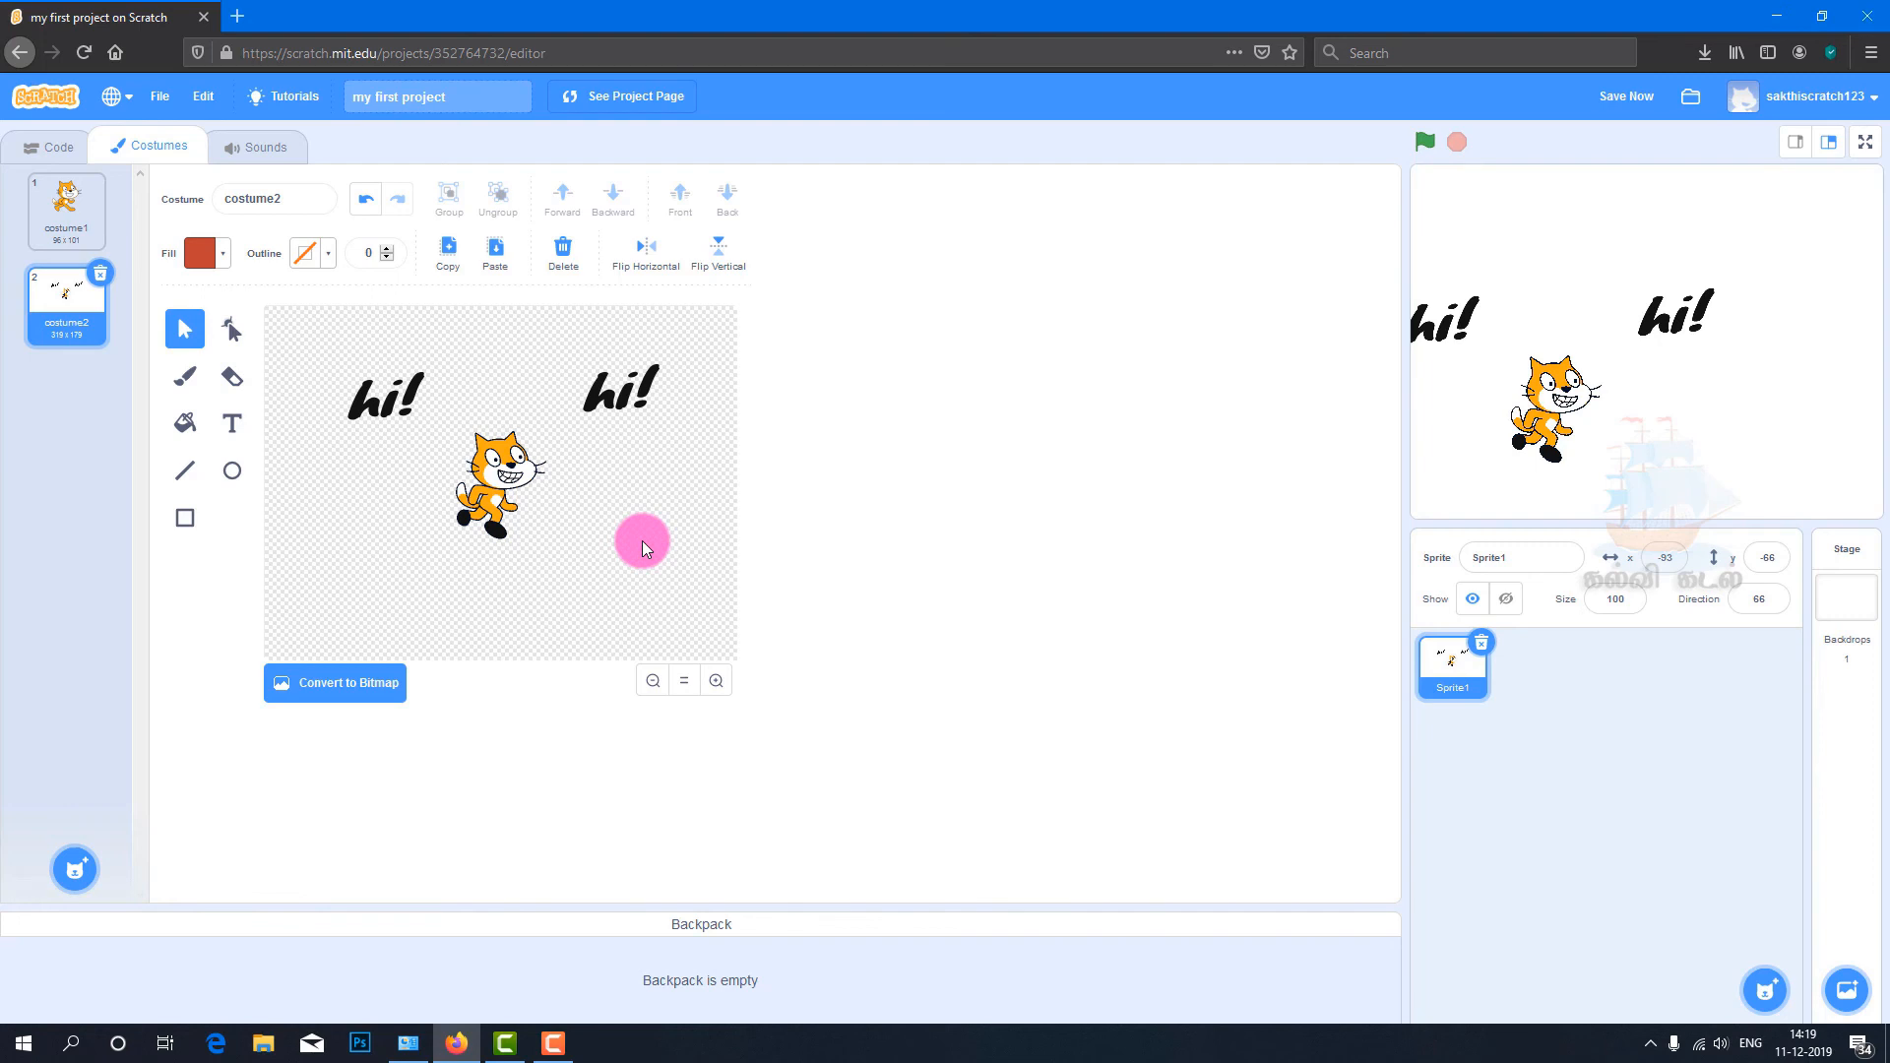
{"action": "left_click", "coordinate": [335, 687]}
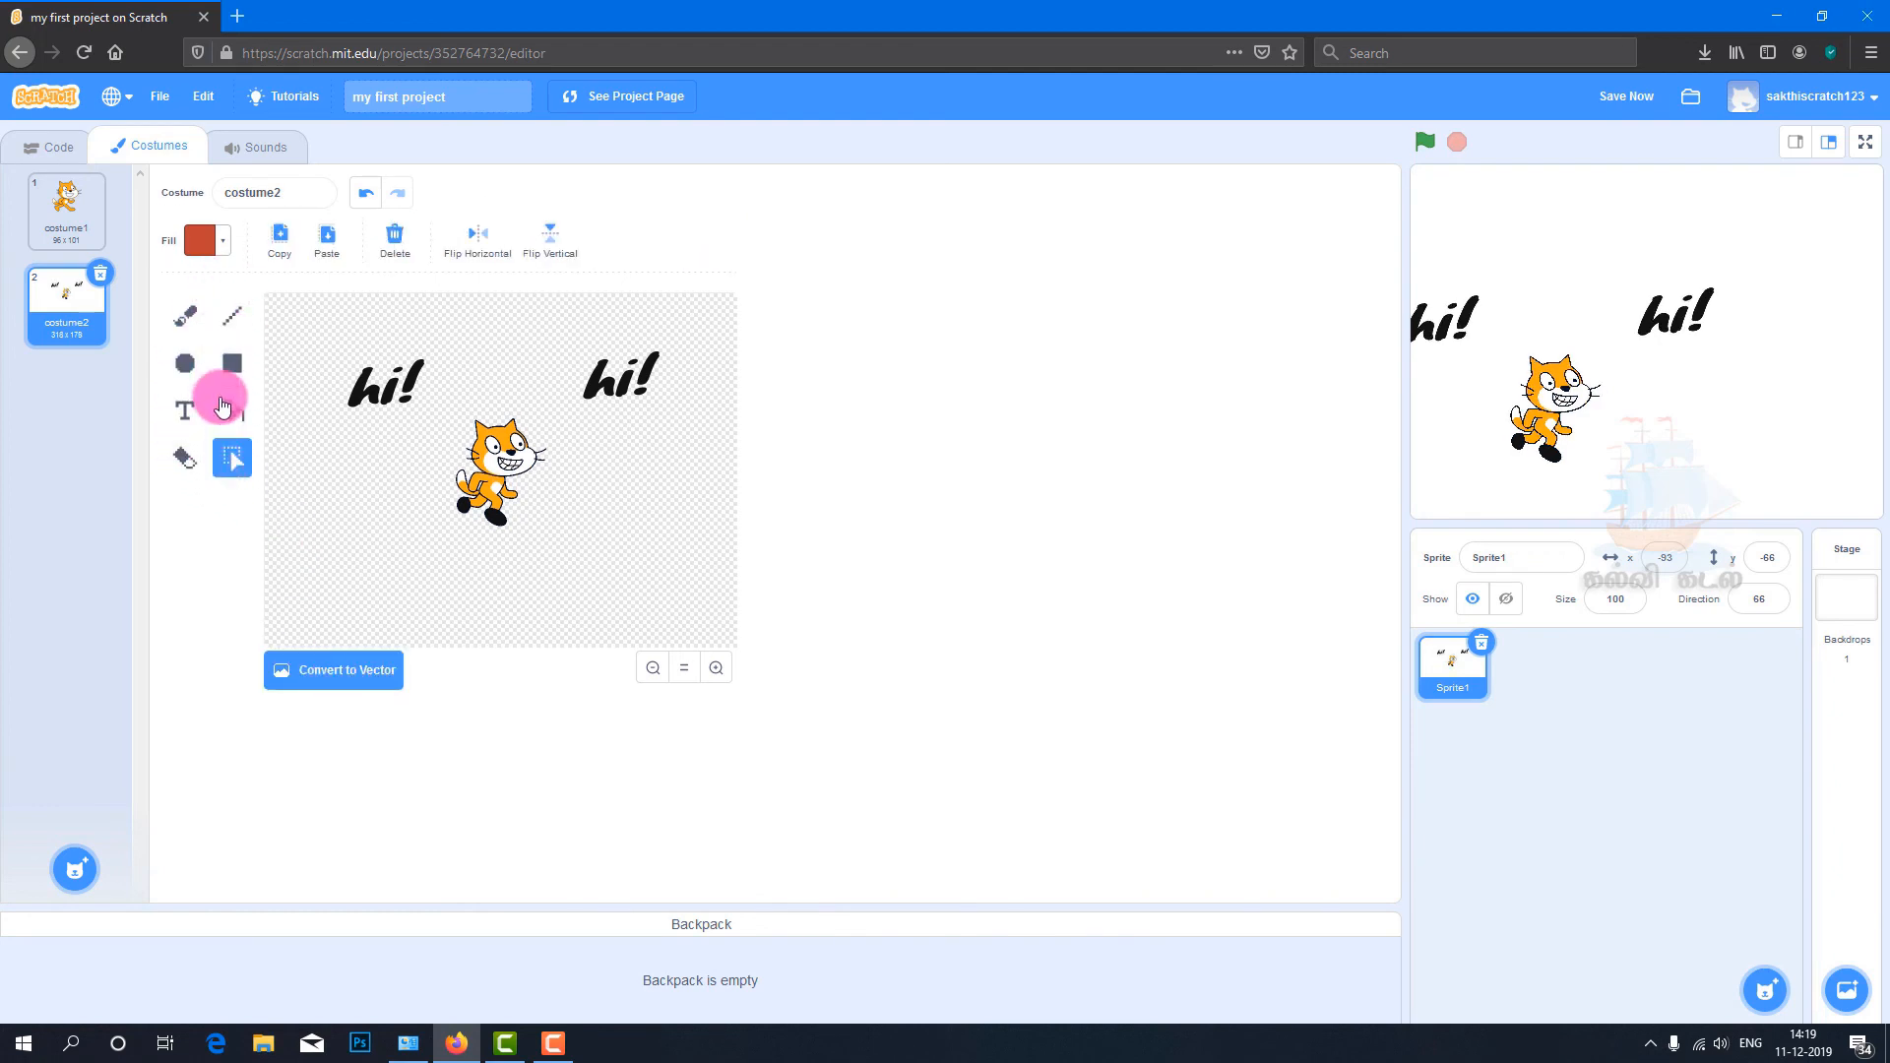
{"action": "left_click", "coordinate": [336, 680]}
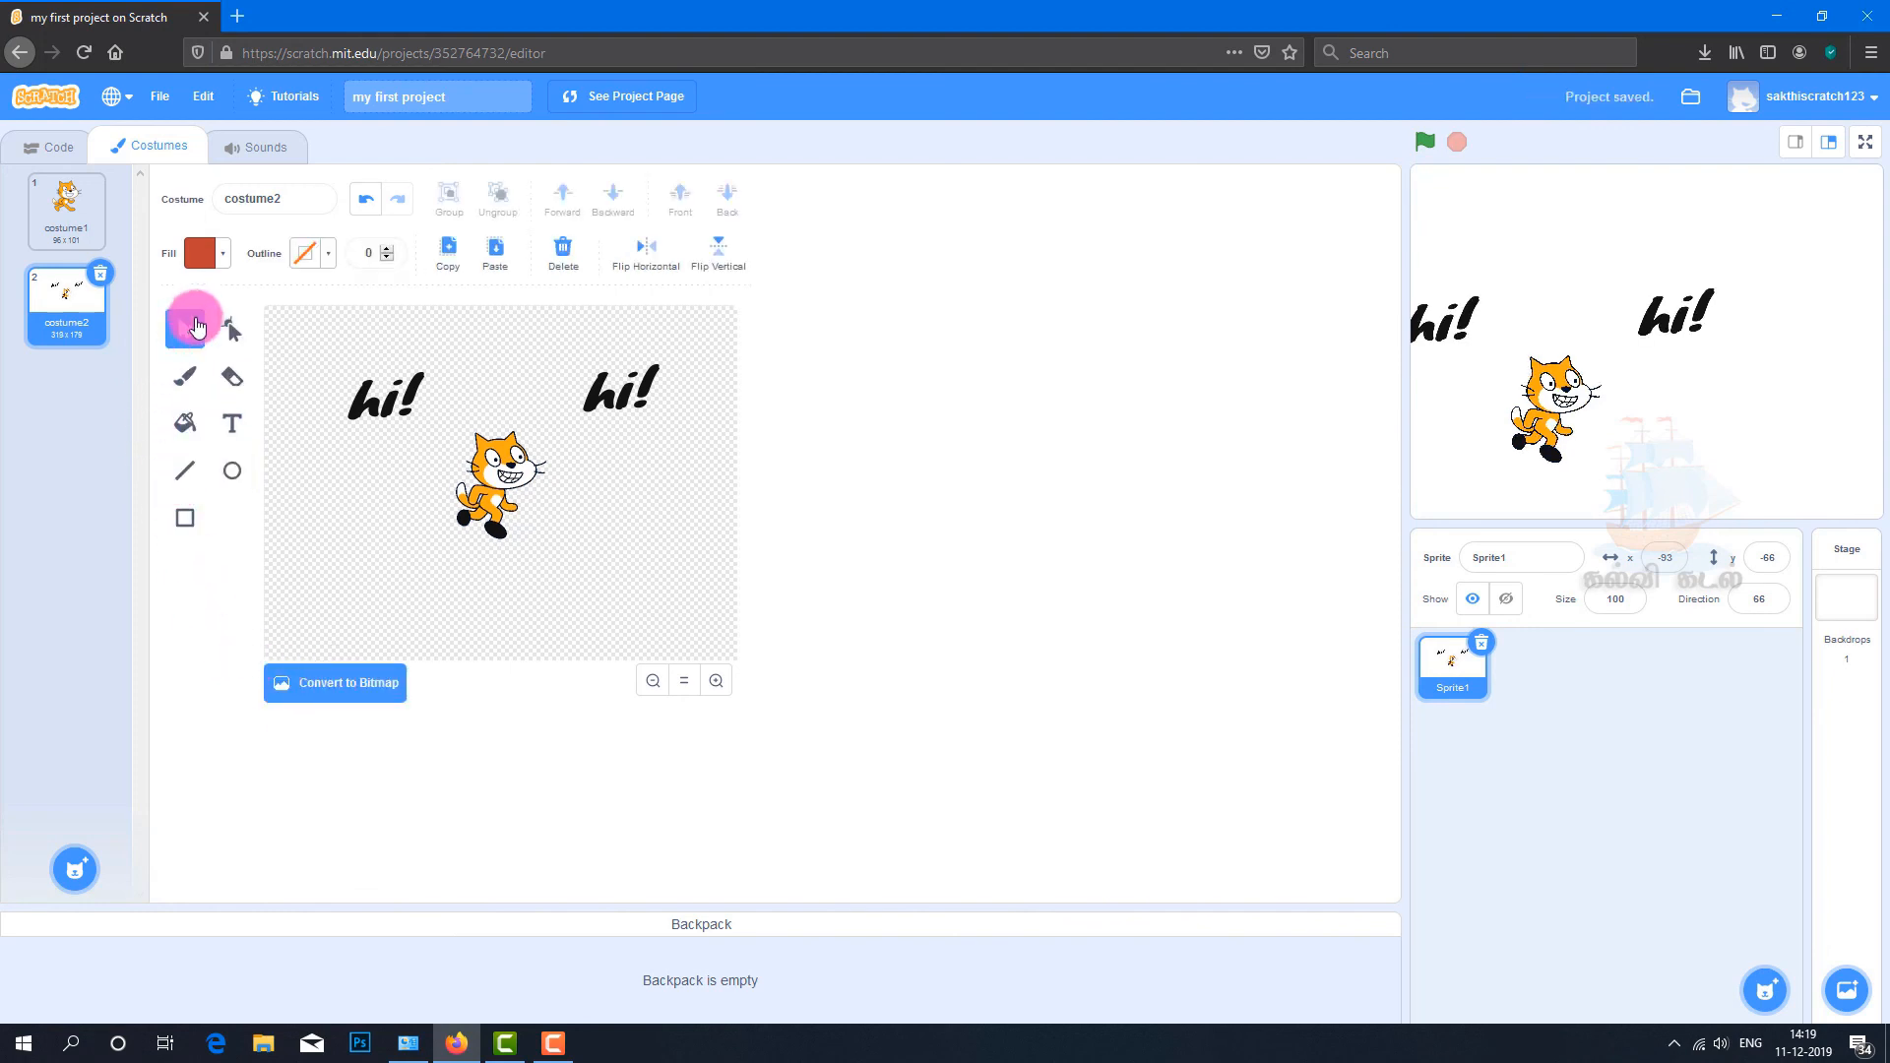
Step: Draw a flat red ellipse beside the cat and a large, perfectly round red circle over the cat
{"action": "left_click", "coordinate": [233, 473]}
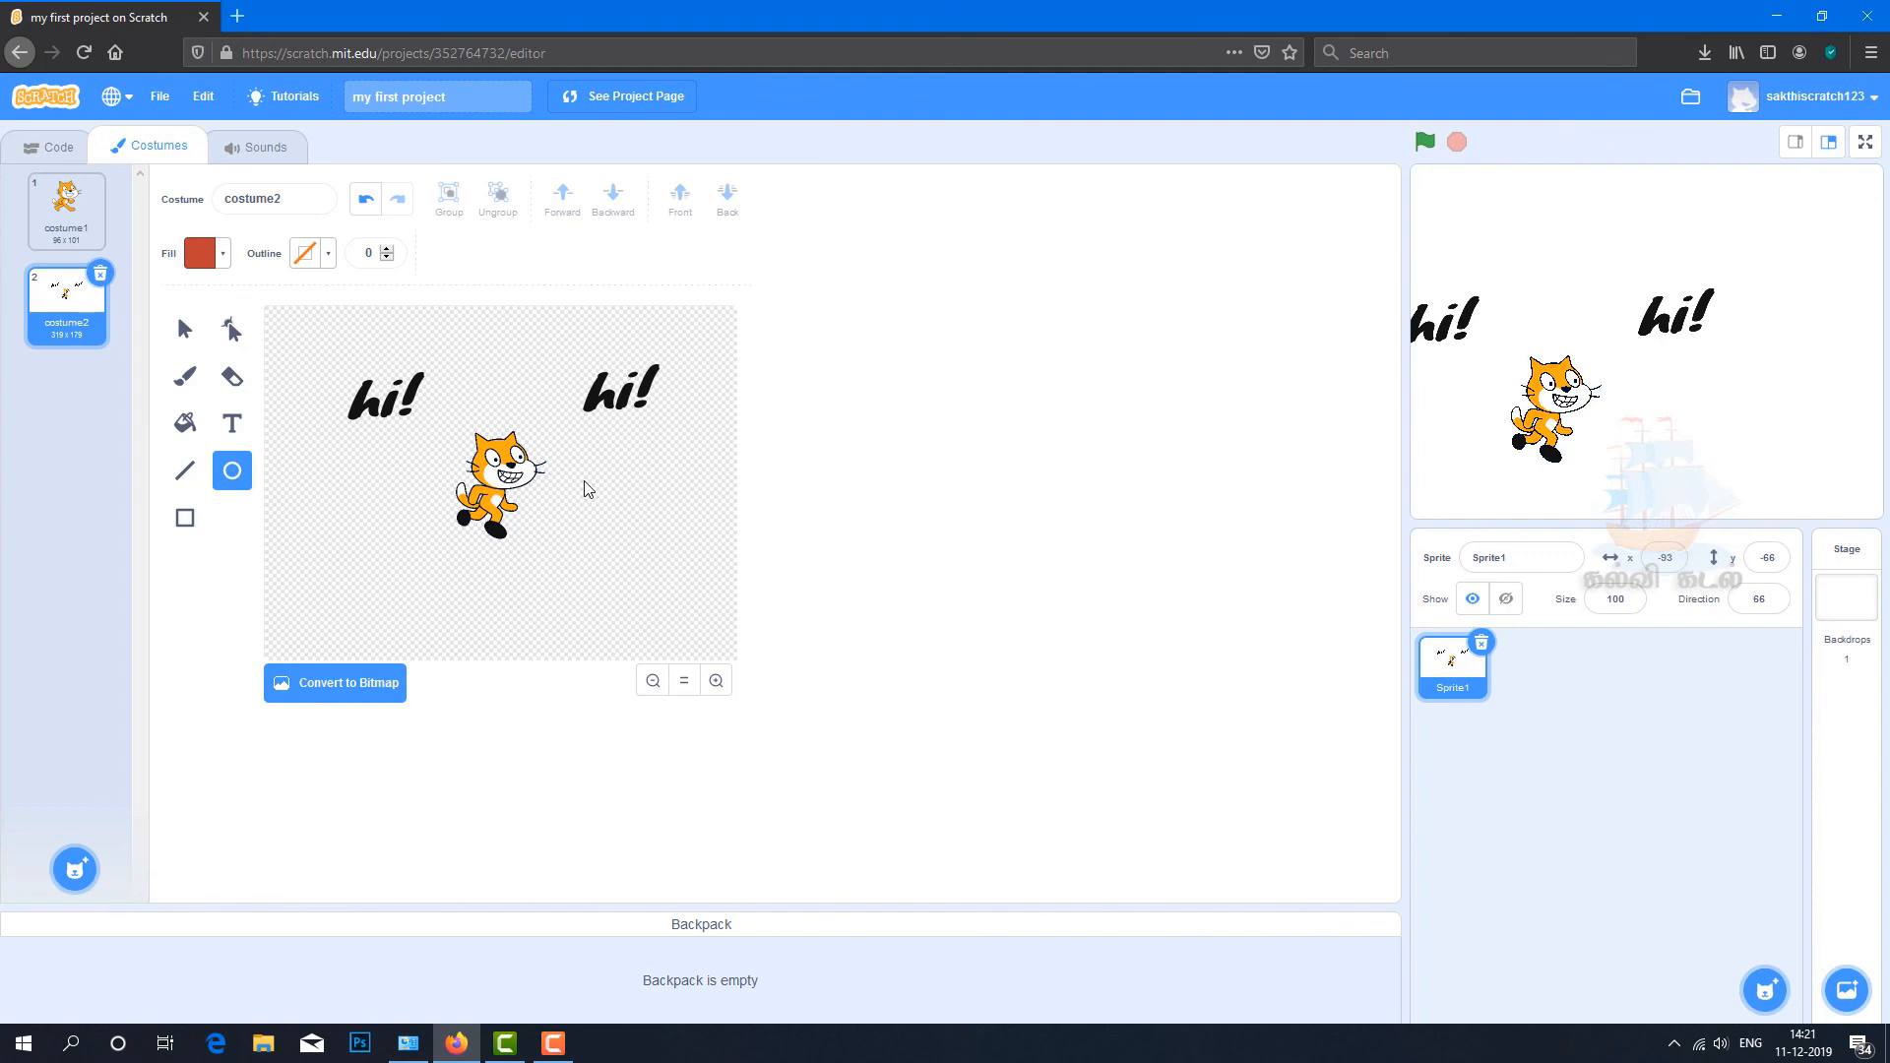
{"action": "left_click_drag", "start_coordinate": [588, 490], "coordinate": [719, 507]}
{"action": "key", "text": "shift"}
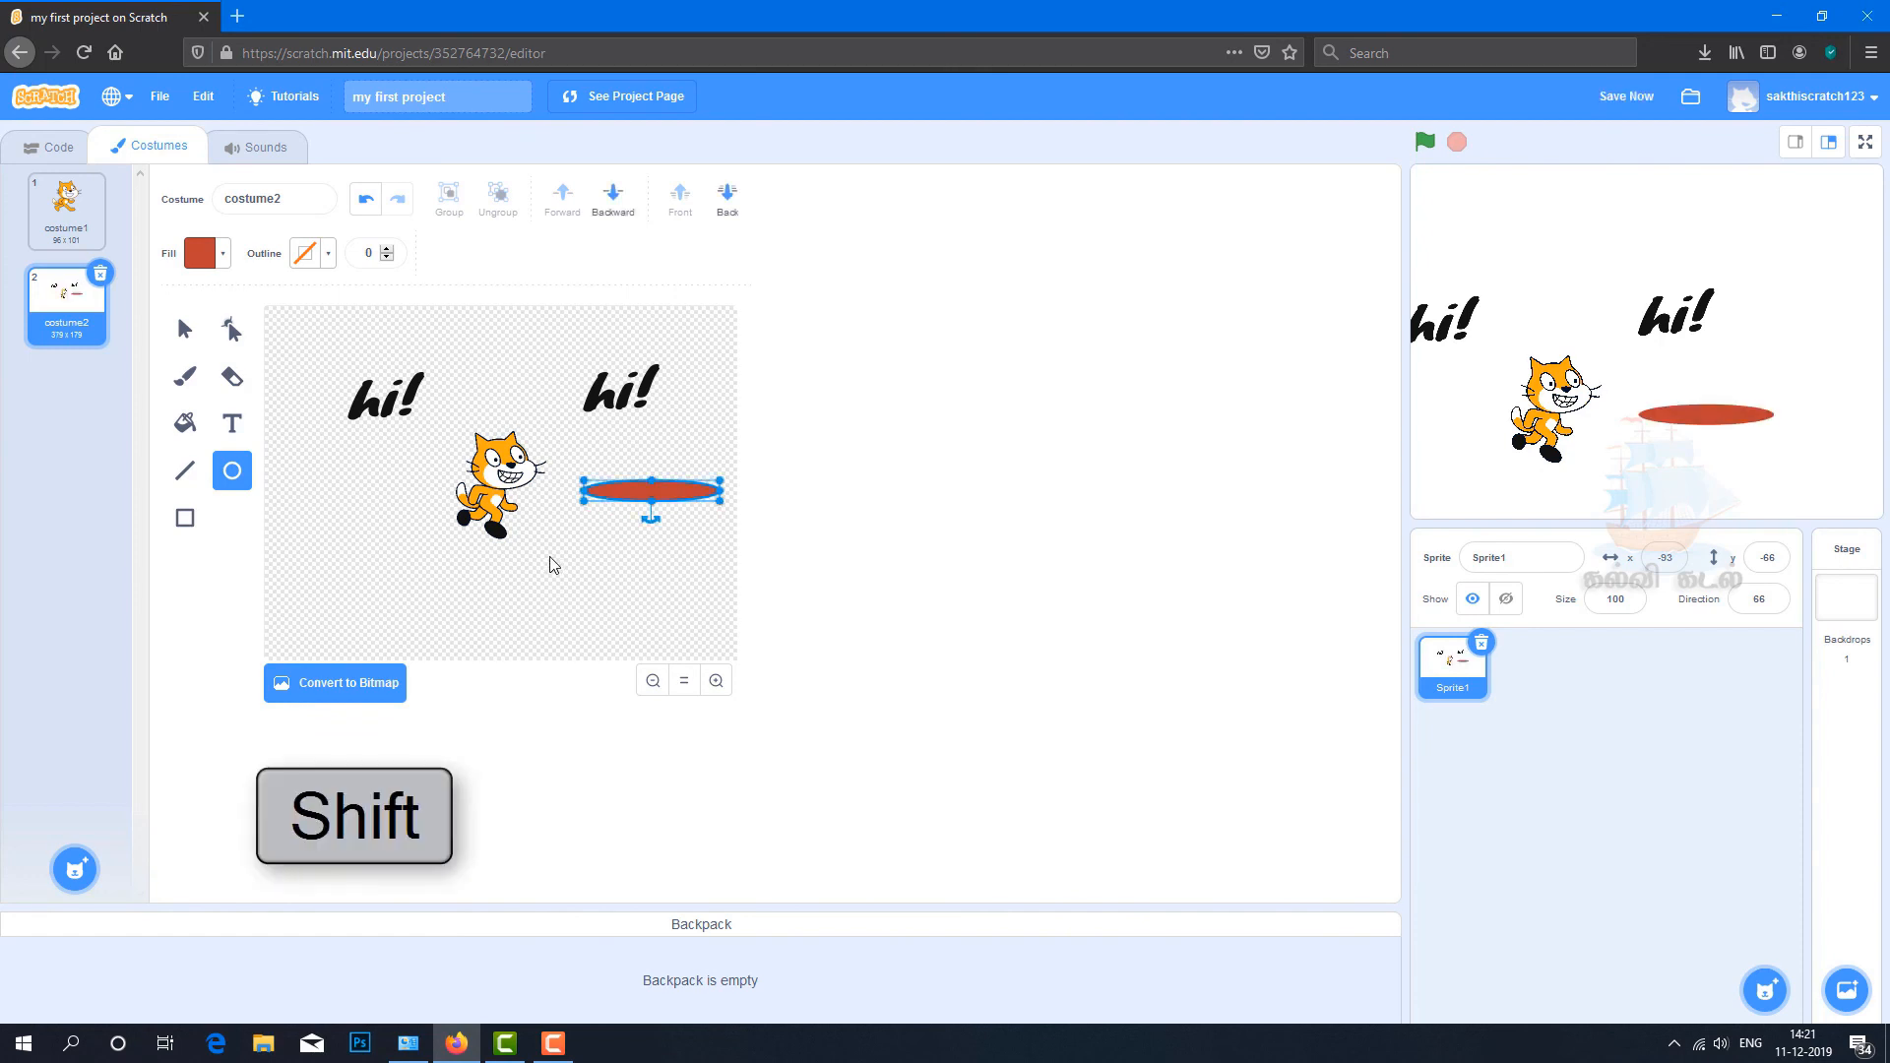
{"action": "mouse_move", "coordinate": [552, 564]}
{"action": "left_mouse_down"}
{"action": "mouse_move", "coordinate": [667, 633]}
{"action": "mouse_move", "coordinate": [657, 669]}
{"action": "mouse_move", "coordinate": [598, 547]}
{"action": "mouse_move", "coordinate": [660, 622]}
{"action": "mouse_move", "coordinate": [638, 630]}
{"action": "mouse_move", "coordinate": [621, 549]}
{"action": "mouse_move", "coordinate": [675, 611]}
{"action": "mouse_move", "coordinate": [641, 561]}
{"action": "mouse_move", "coordinate": [661, 583]}
{"action": "mouse_move", "coordinate": [581, 551]}
{"action": "mouse_move", "coordinate": [327, 558]}
{"action": "mouse_move", "coordinate": [324, 539]}
{"action": "mouse_move", "coordinate": [591, 514]}
{"action": "mouse_move", "coordinate": [410, 508]}
{"action": "mouse_move", "coordinate": [338, 541]}
{"action": "mouse_move", "coordinate": [335, 581]}
{"action": "mouse_move", "coordinate": [339, 513]}
{"action": "mouse_move", "coordinate": [291, 544]}
{"action": "mouse_move", "coordinate": [313, 542]}
{"action": "left_mouse_up"}
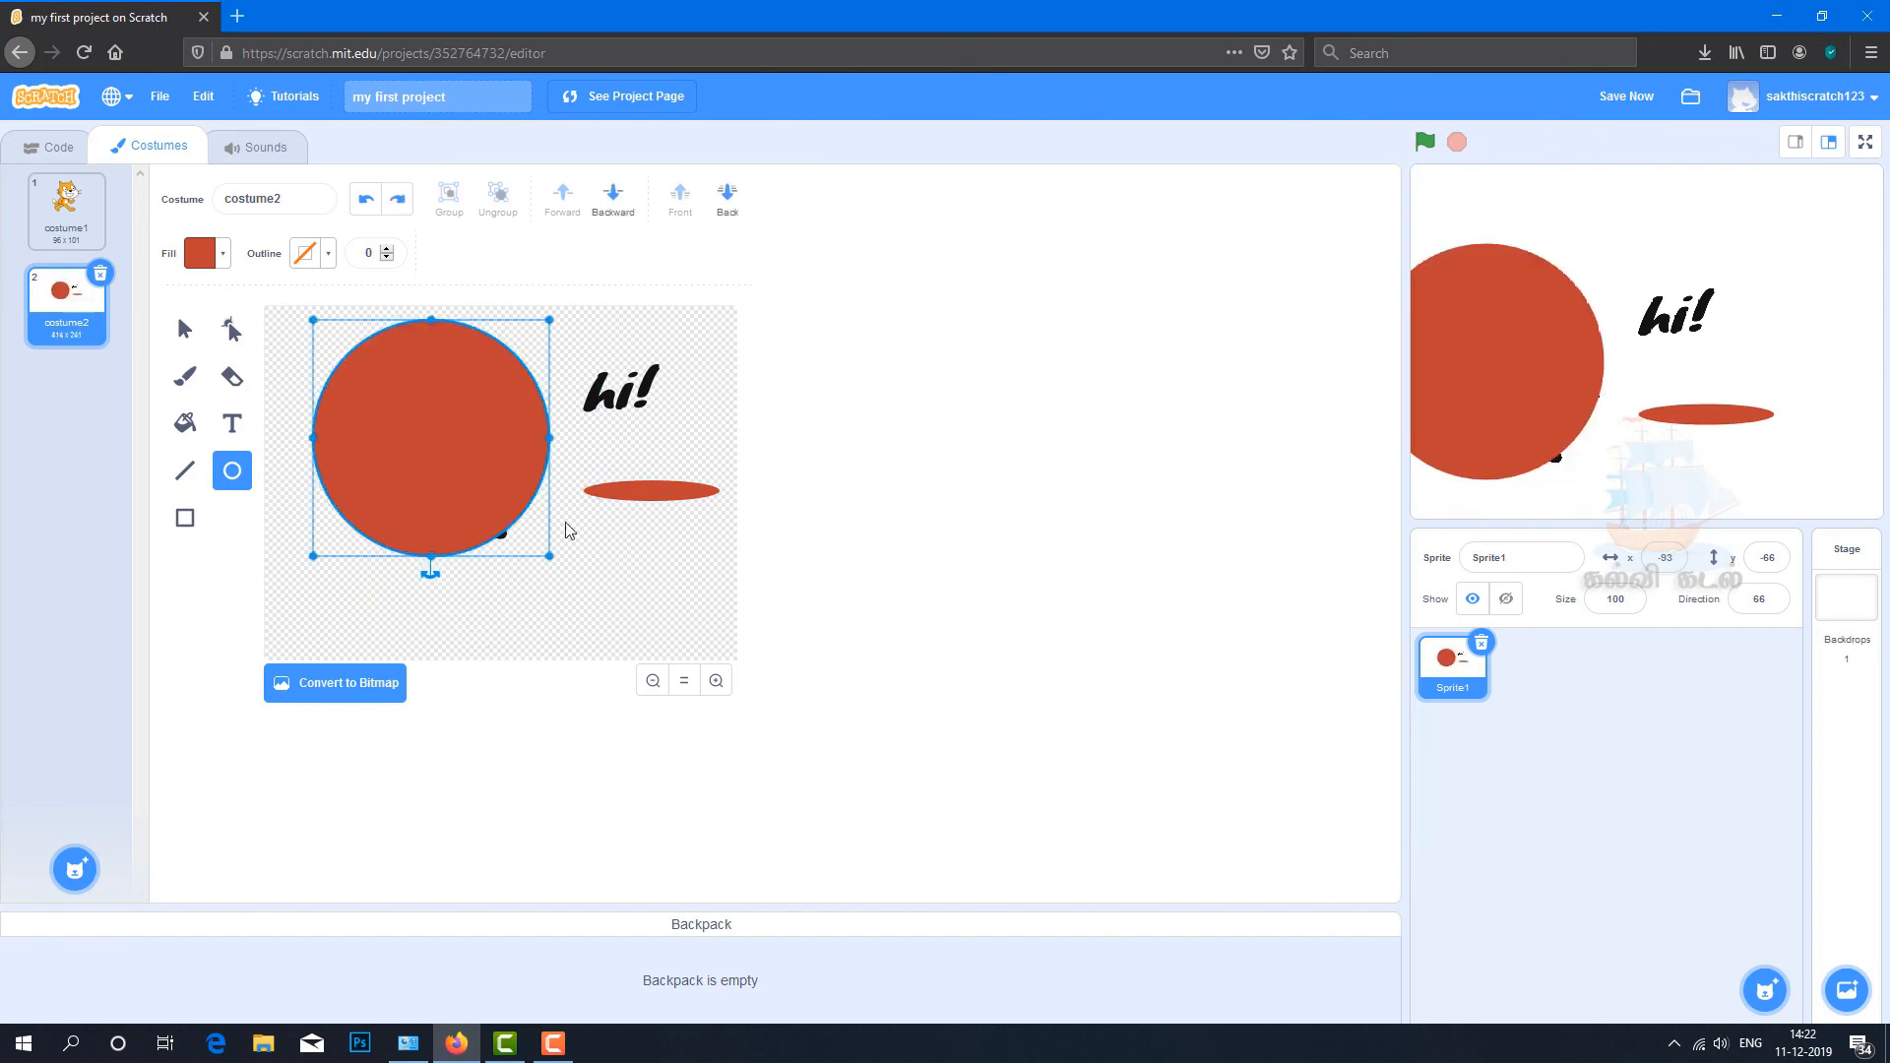
Step: Undo the large red circle and try another ellipse across the canvas
{"action": "key", "text": "ctrl+z"}
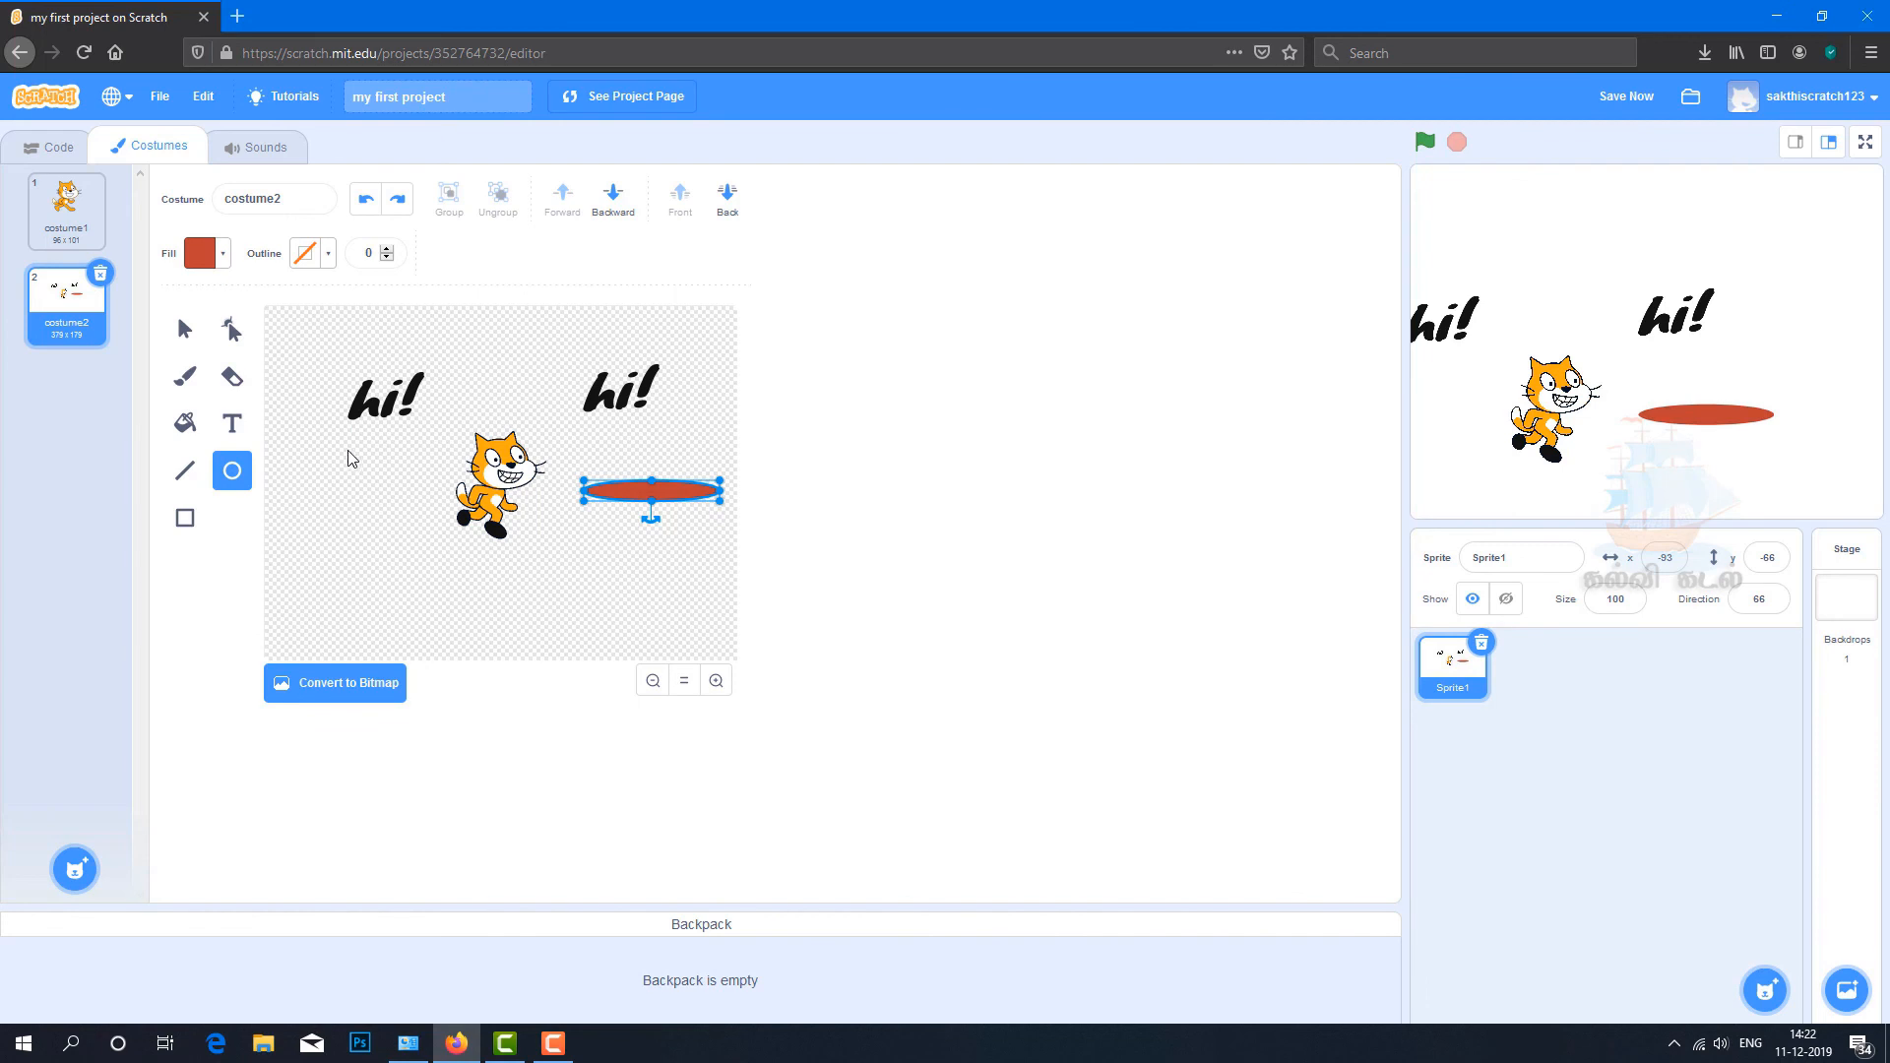
{"action": "left_click_drag", "start_coordinate": [348, 452], "coordinate": [739, 434]}
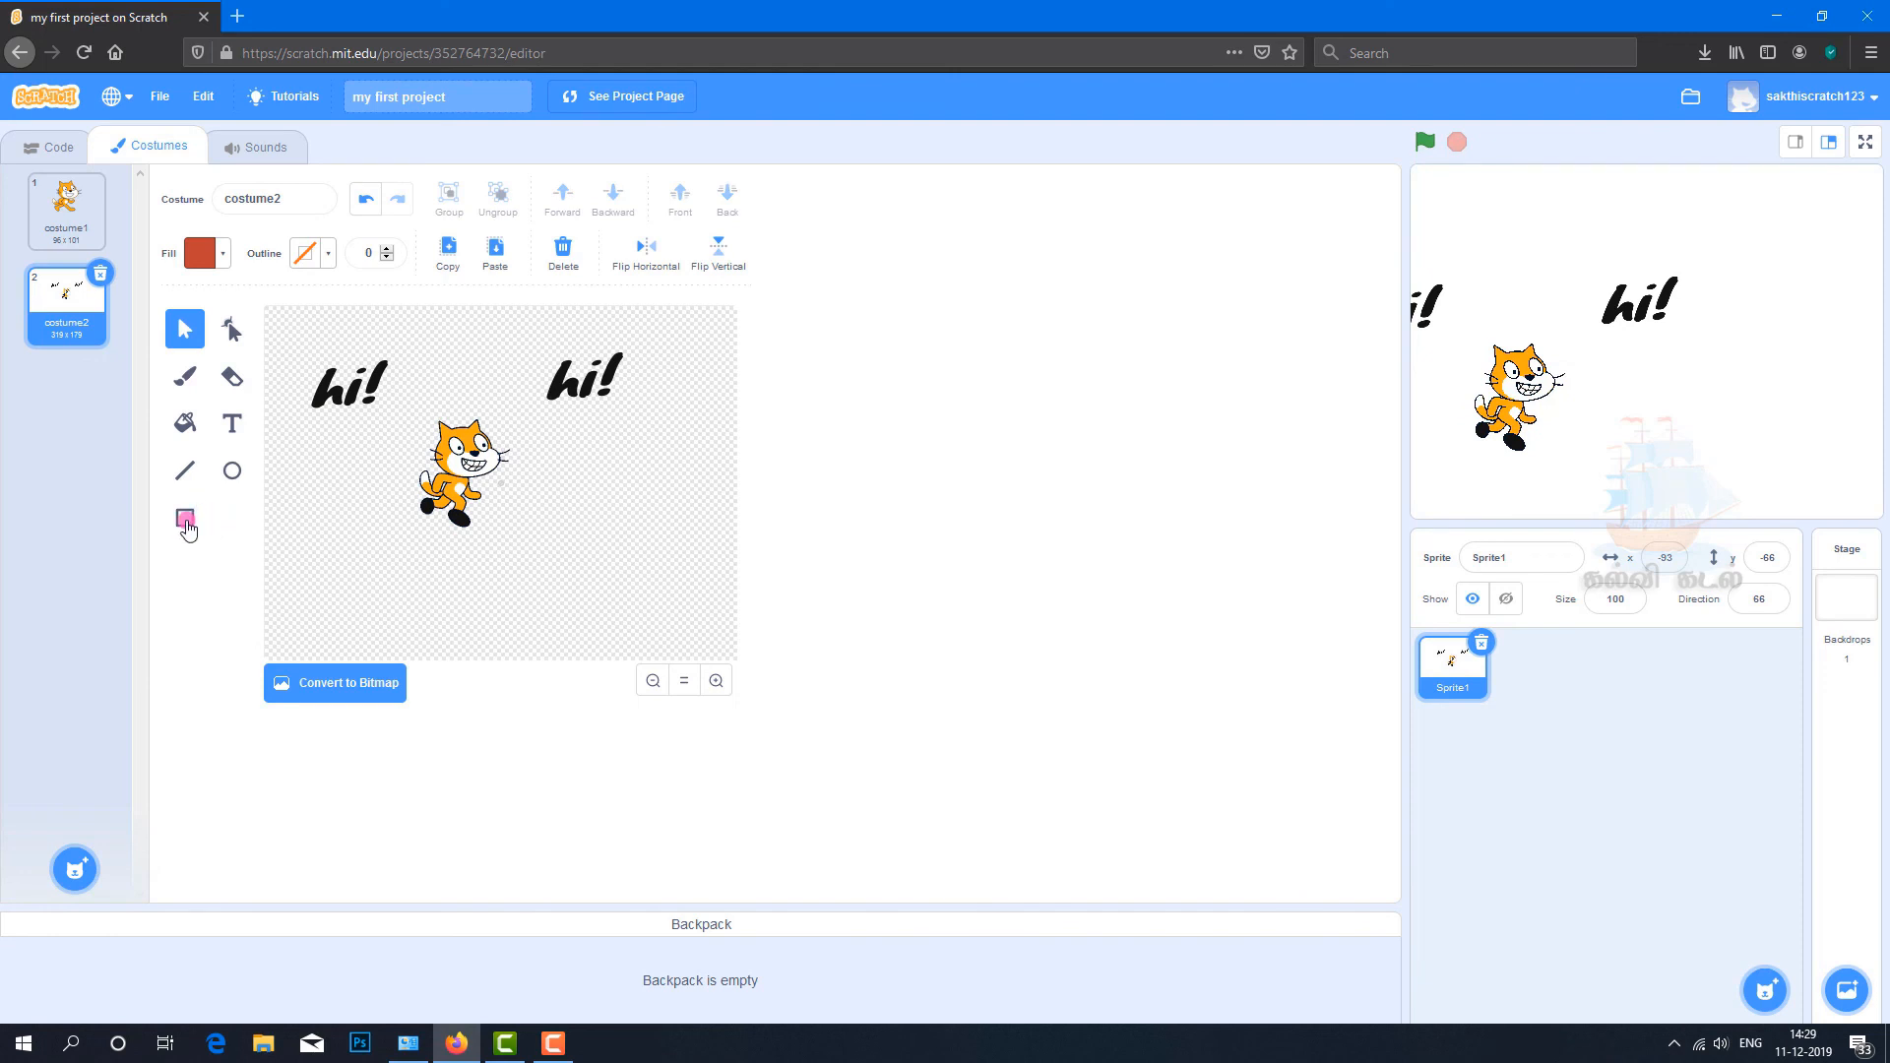
Step: Draw a red rectangle below and right of the cat, and reshape its upper-left corner to curved and back to pointed
{"action": "left_click", "coordinate": [185, 518]}
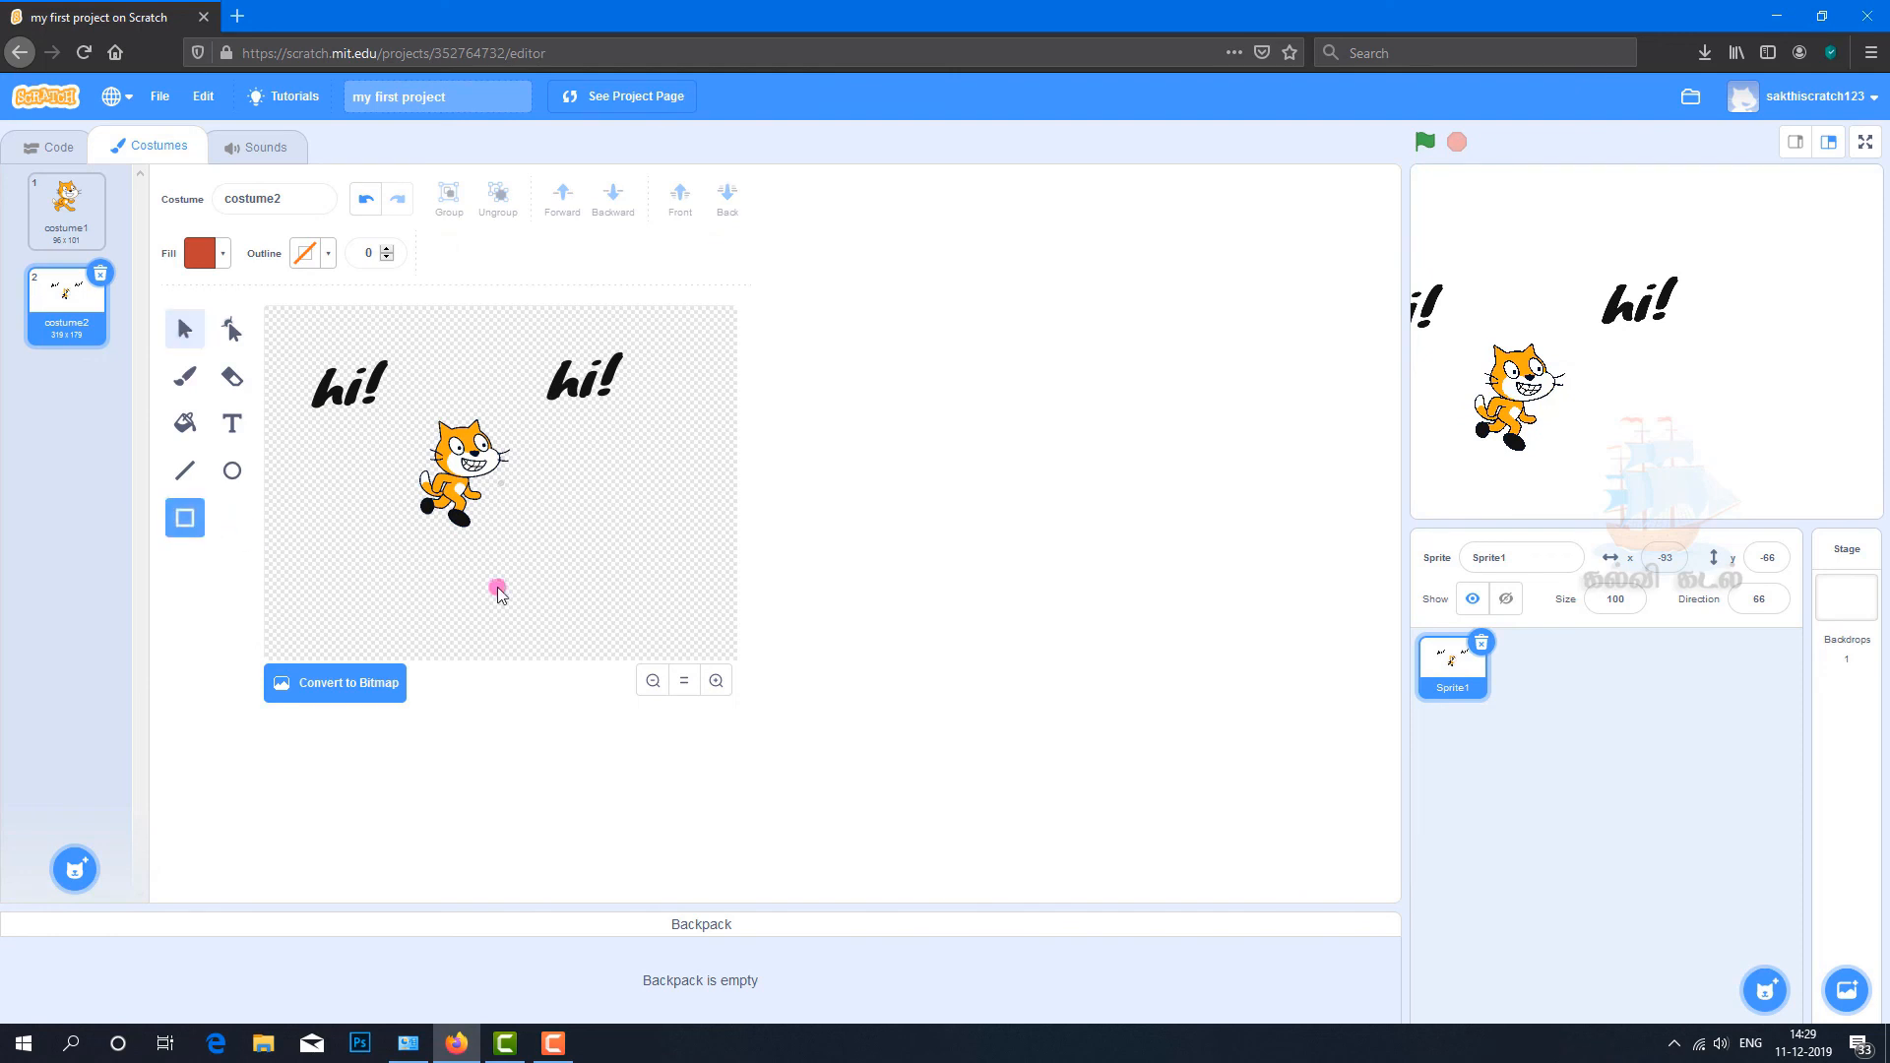
{"action": "left_click_drag", "start_coordinate": [540, 494], "coordinate": [705, 620]}
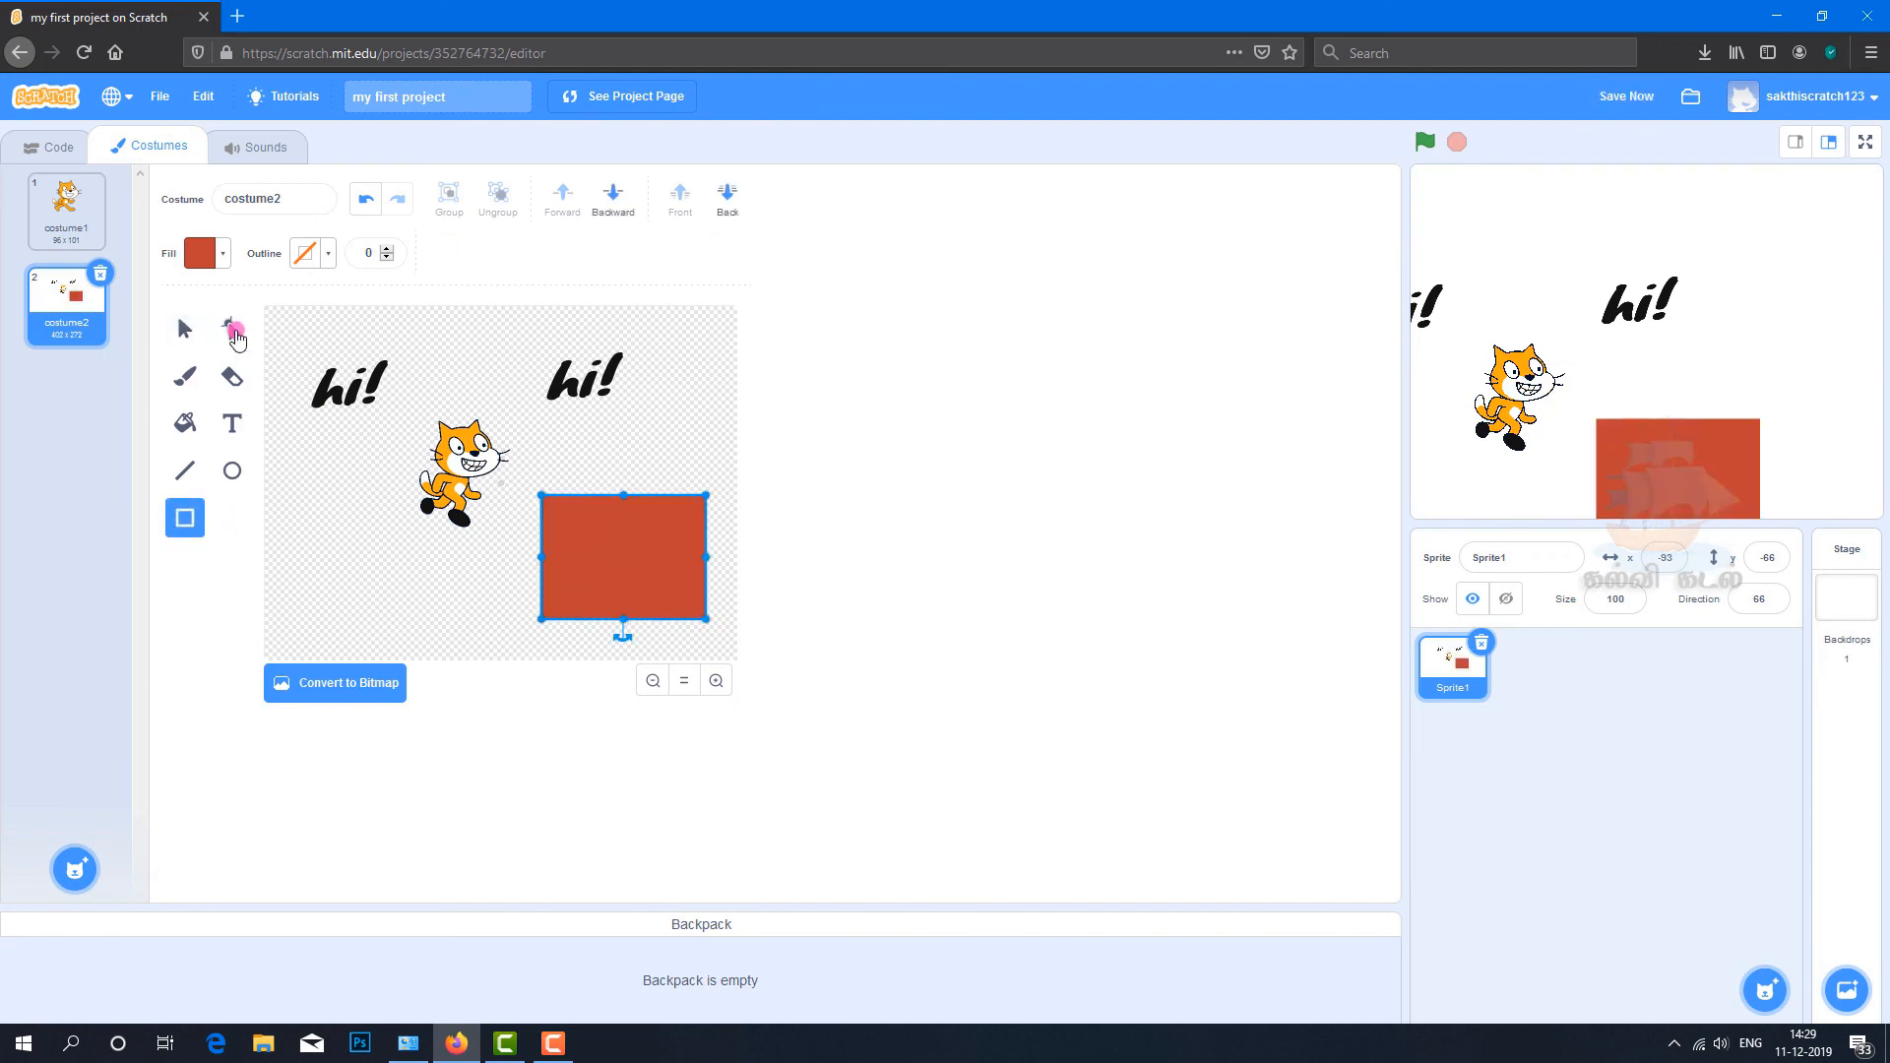
{"action": "left_click", "coordinate": [237, 335]}
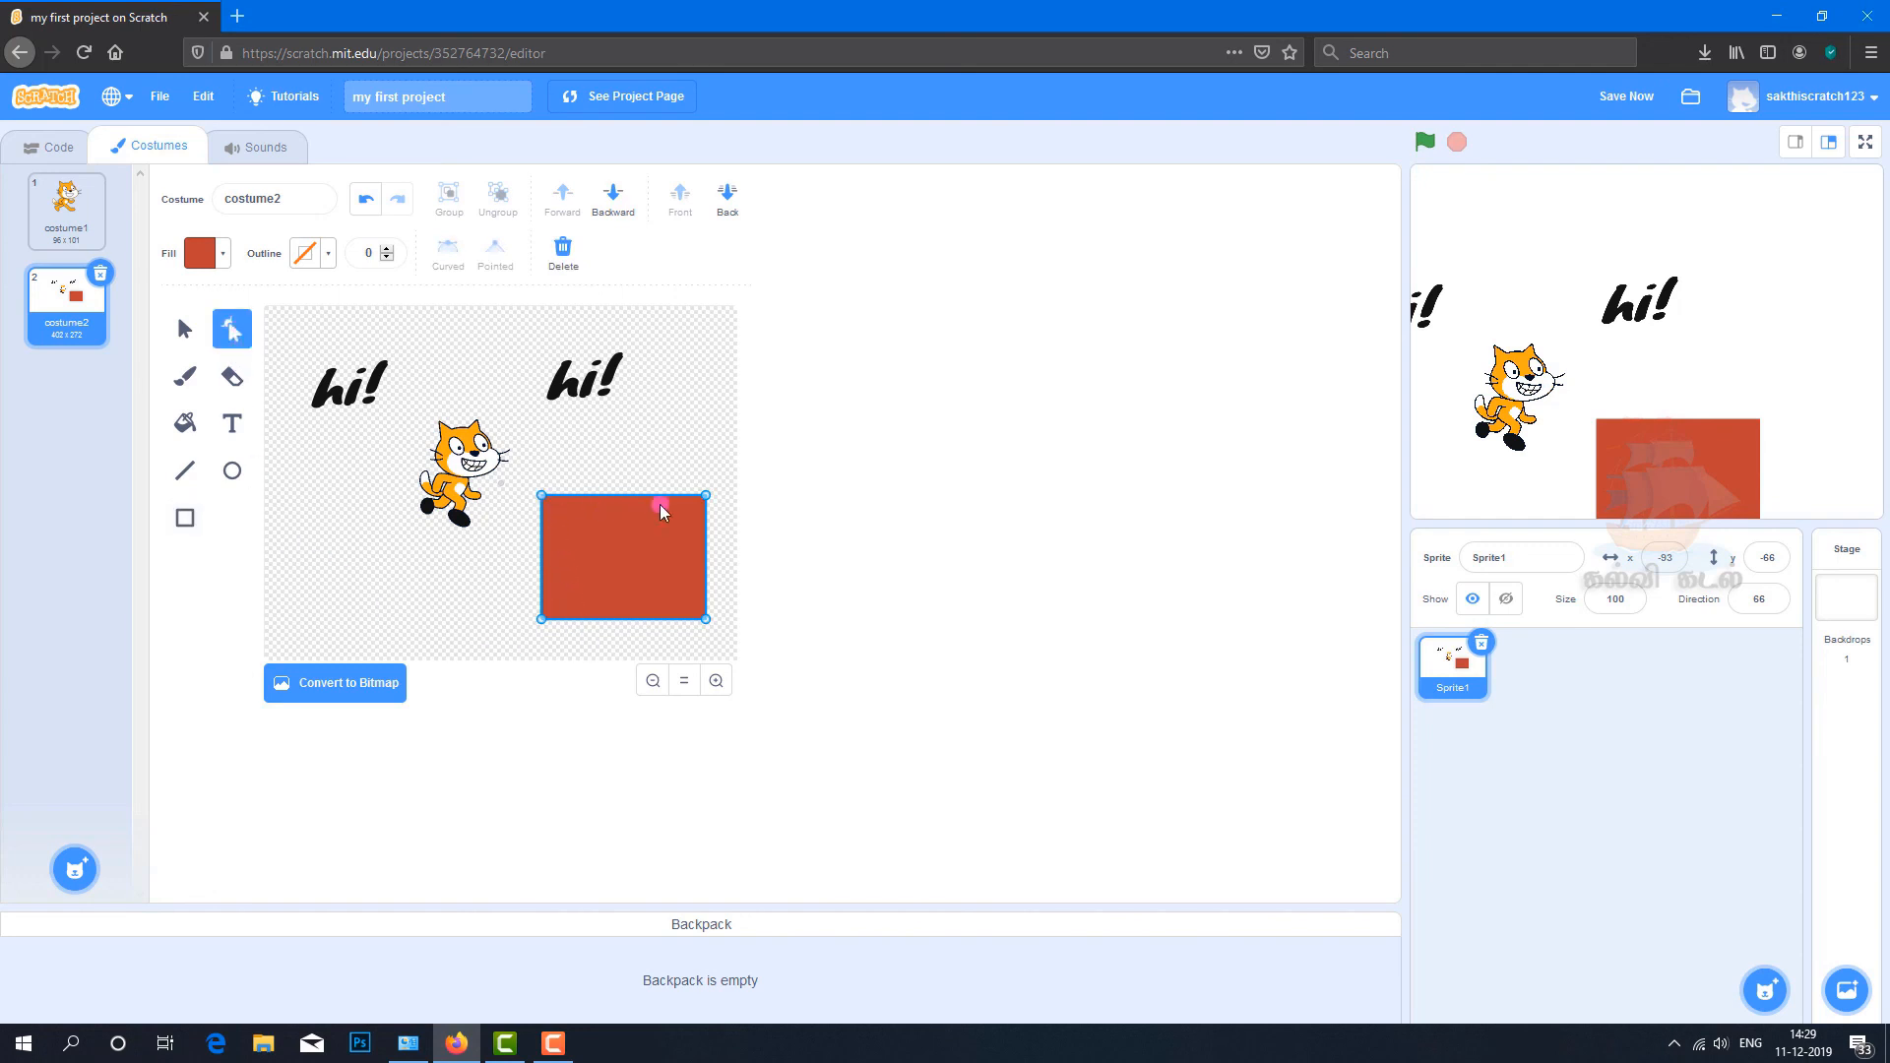
{"action": "left_click", "coordinate": [540, 495]}
{"action": "left_click", "coordinate": [446, 254]}
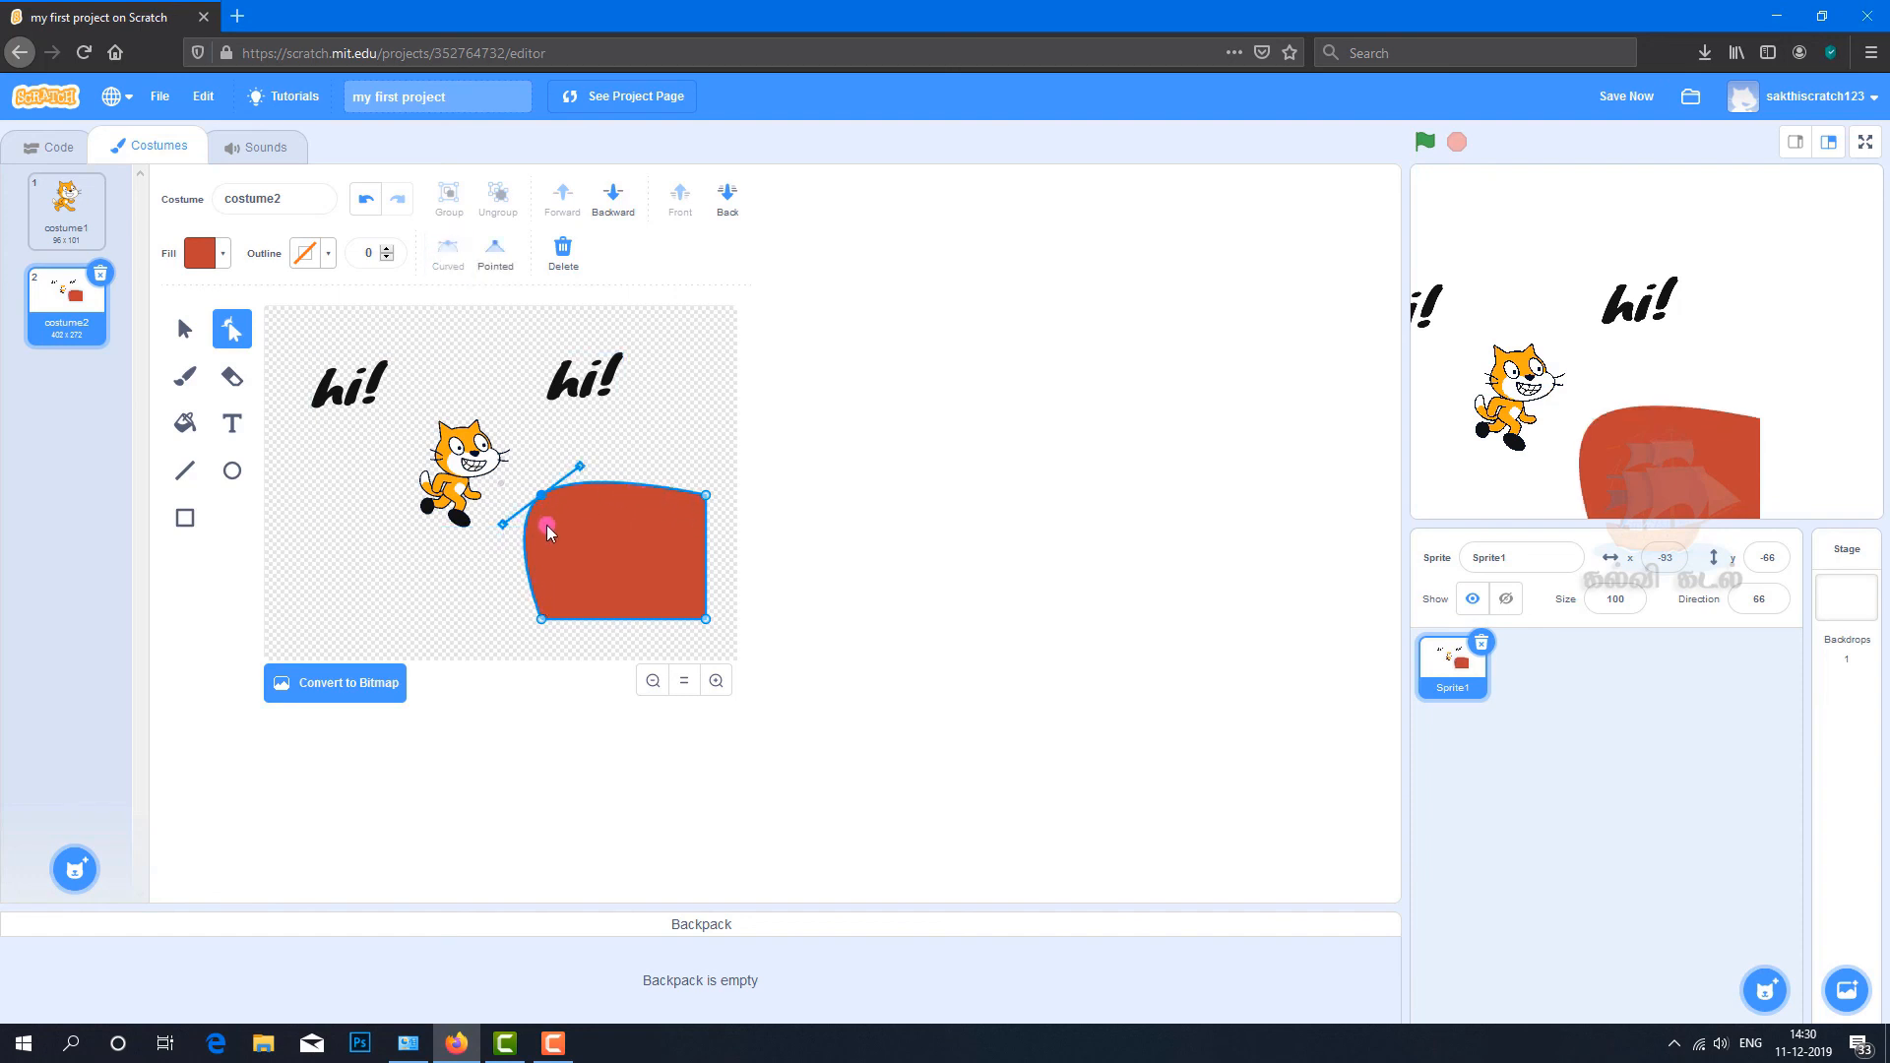
{"action": "left_click", "coordinate": [499, 254]}
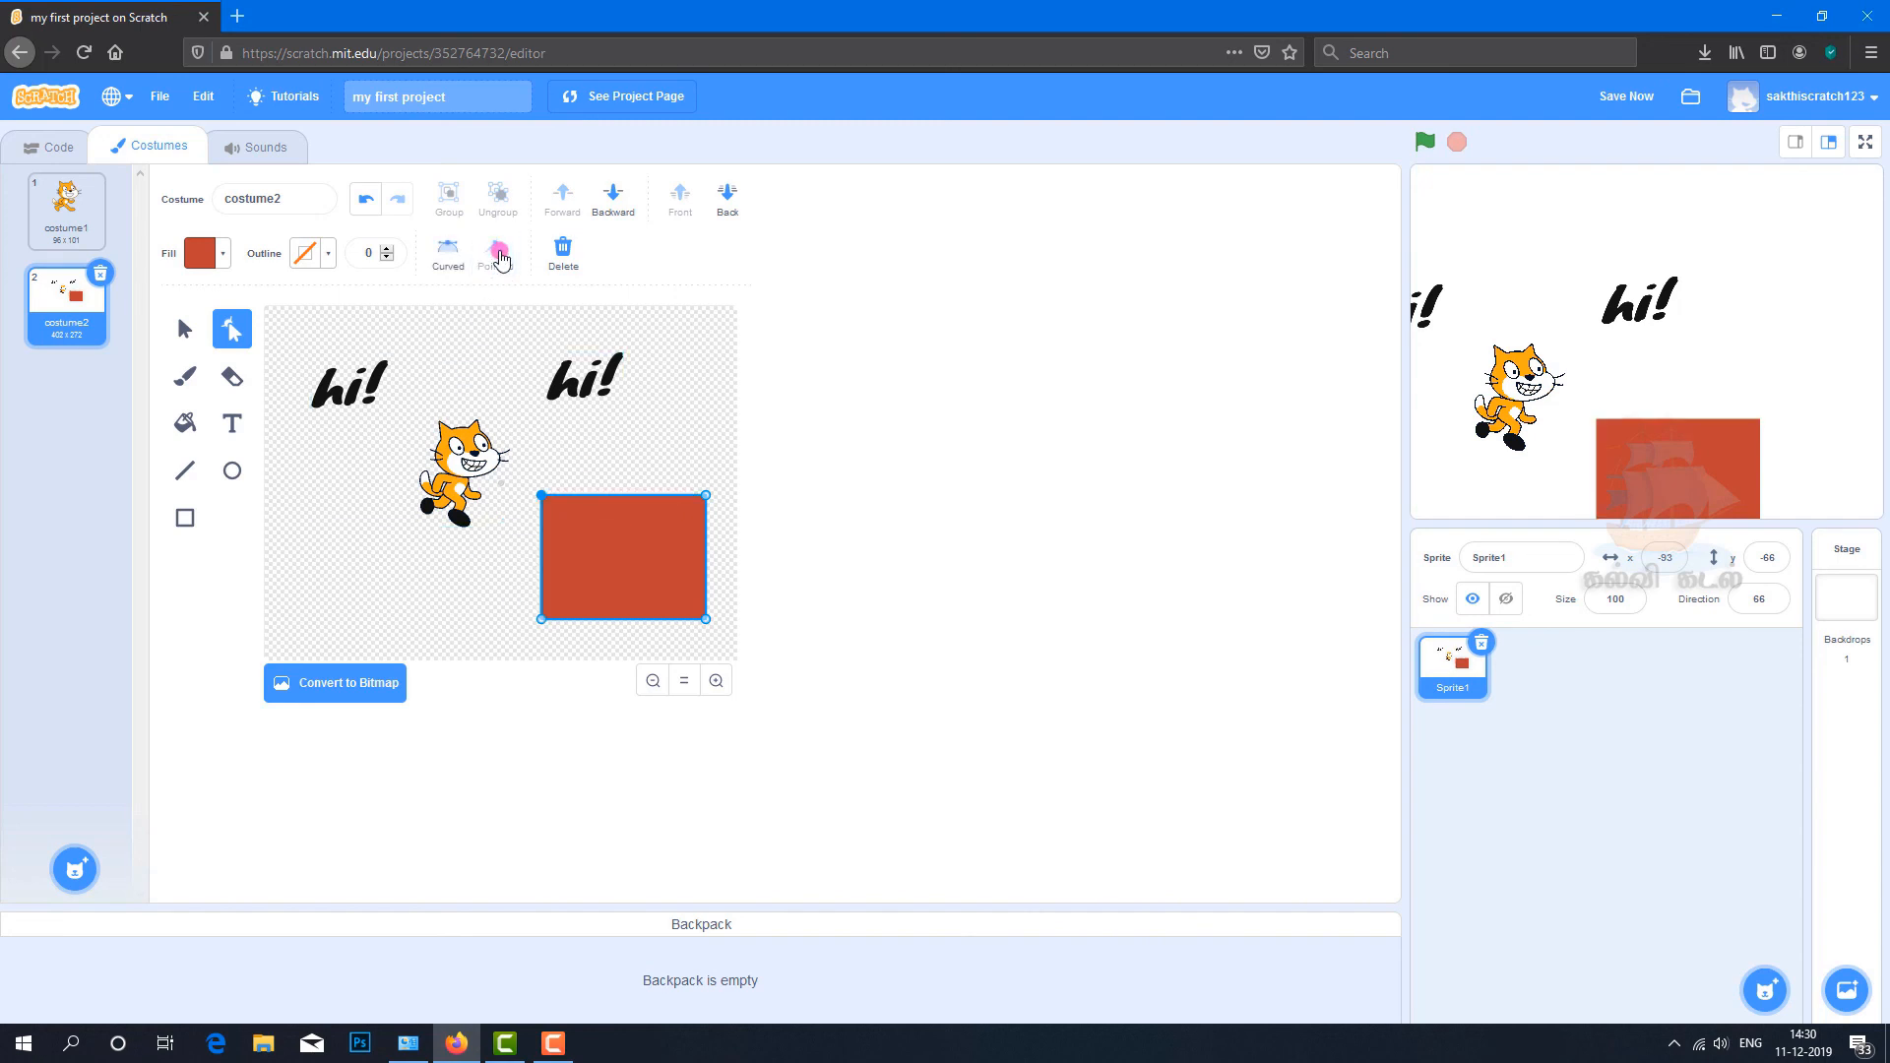
Step: Remove the rectangle's upper-left corner point to form a triangle, and delete the whole shape
{"action": "left_click", "coordinate": [624, 622]}
{"action": "left_click", "coordinate": [564, 249]}
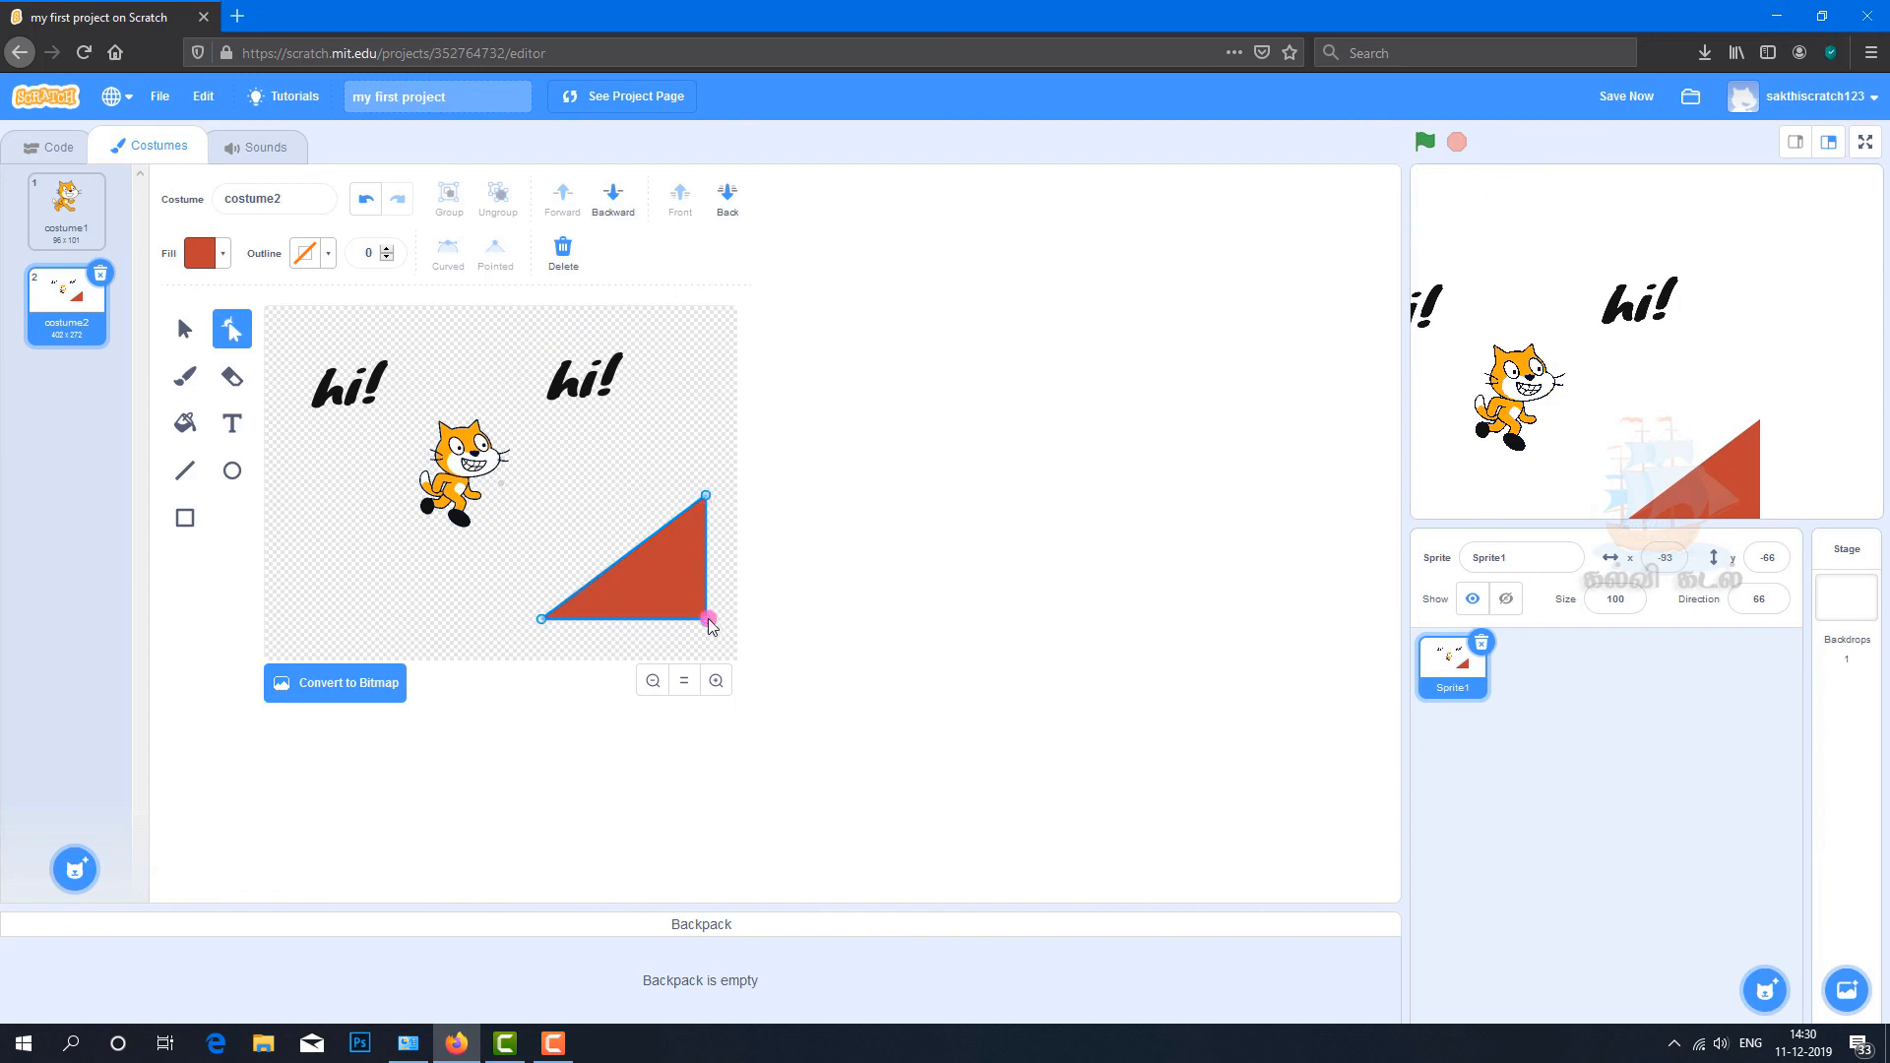
{"action": "key", "text": "Delete"}
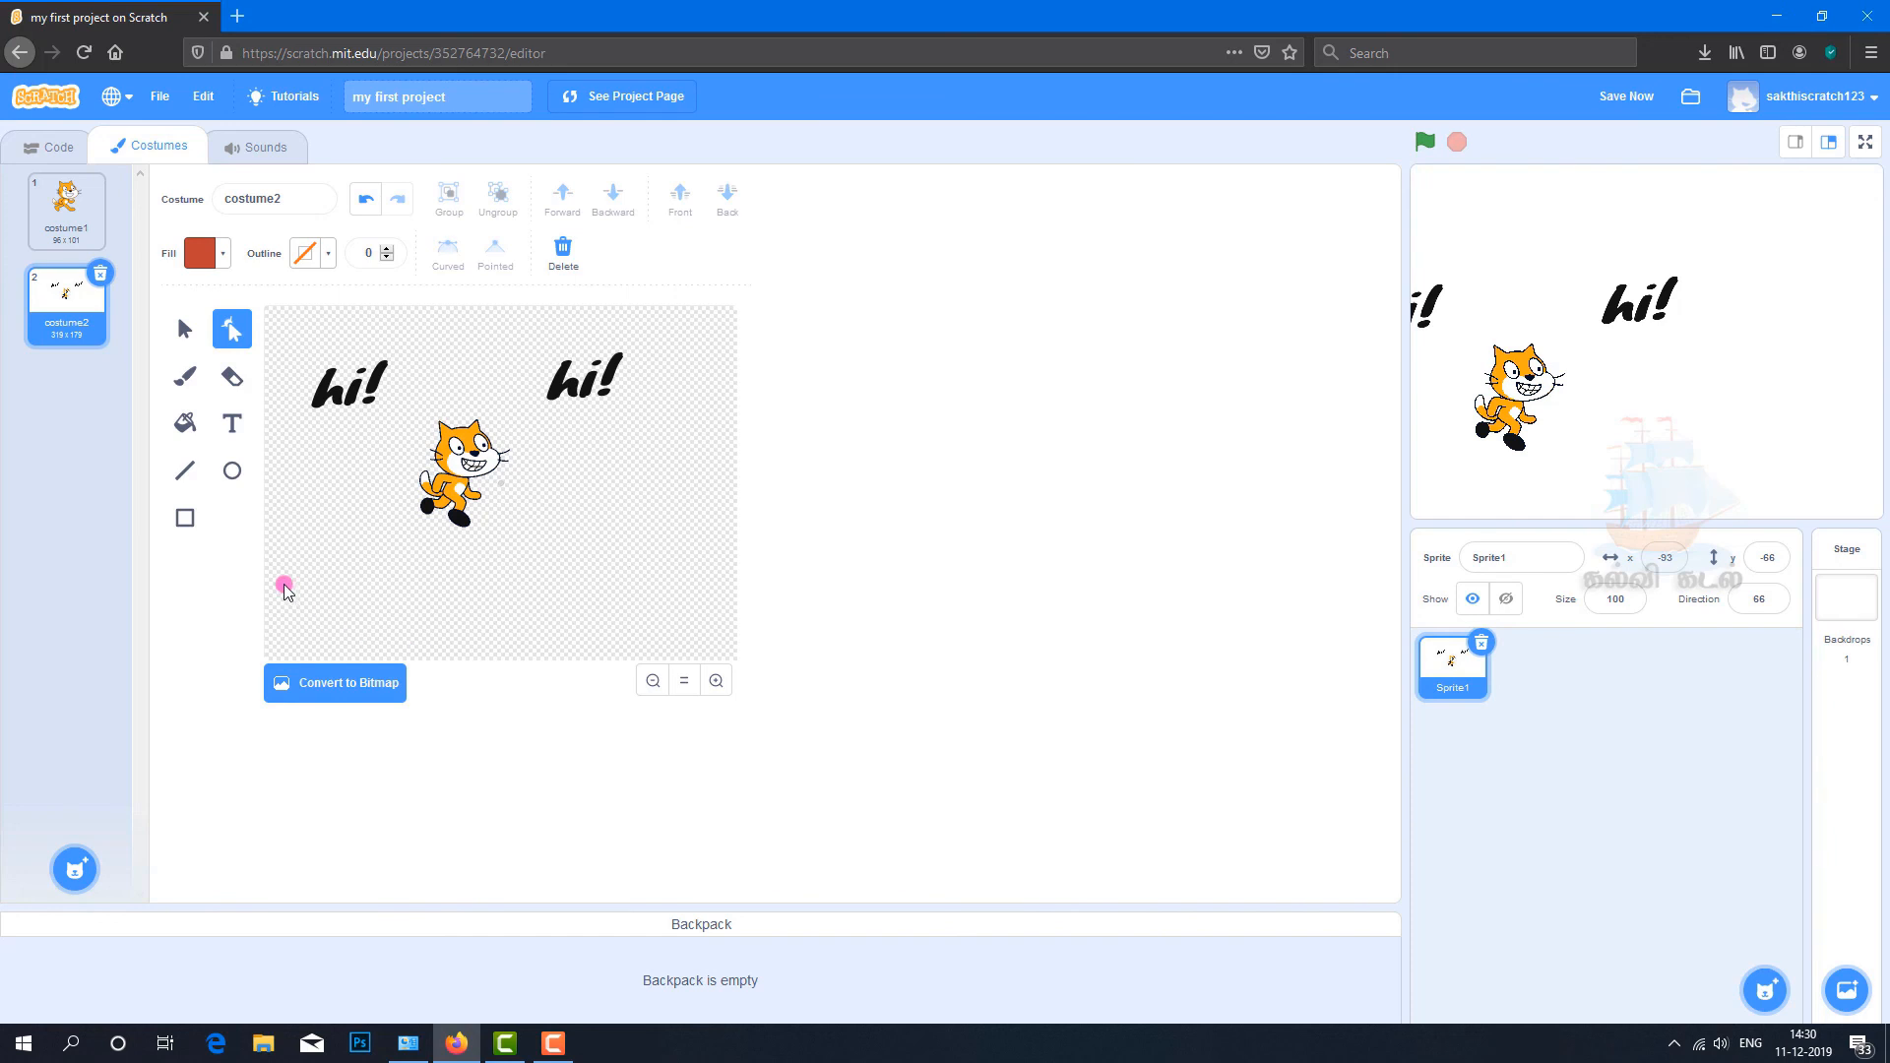
Step: Draw a red circle below and right of the cat with a dark teal outline of color 50, saturation 100 and brightness 30
{"action": "left_click", "coordinate": [231, 472]}
{"action": "left_click_drag", "start_coordinate": [538, 463], "coordinate": [682, 609]}
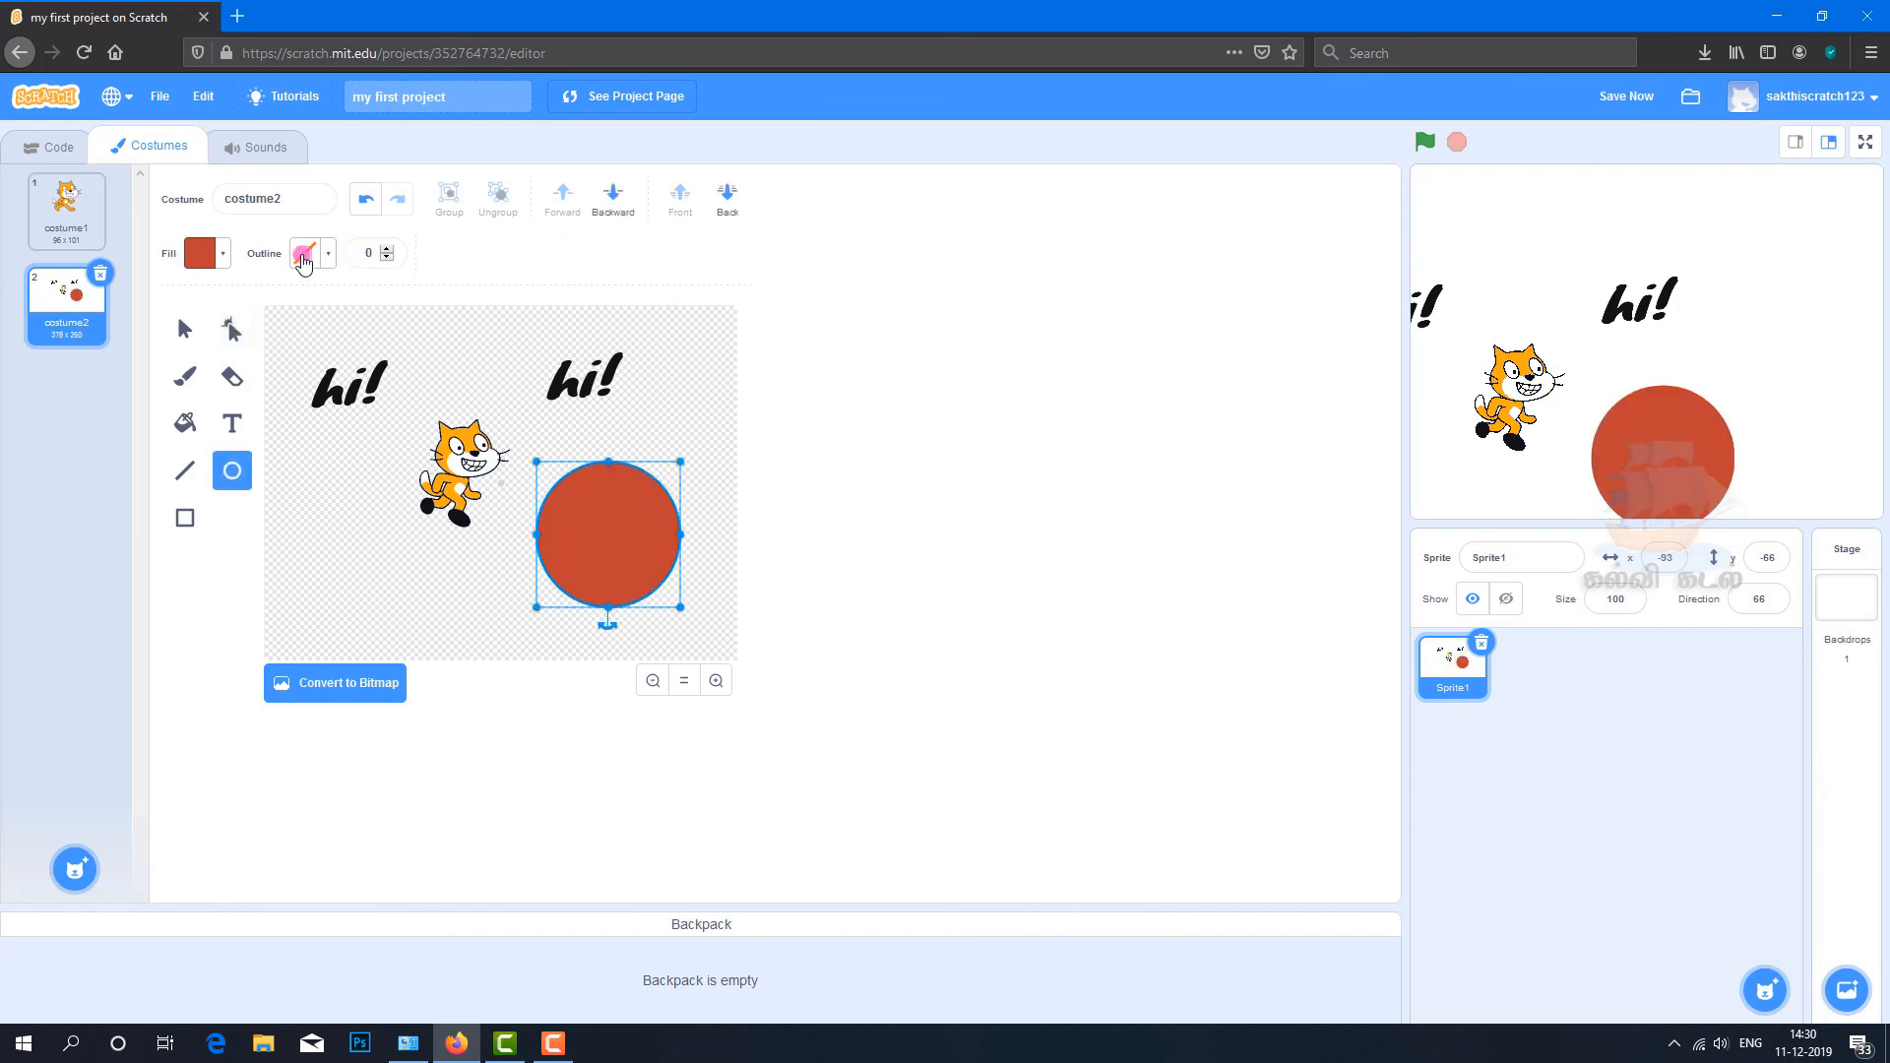
{"action": "left_click", "coordinate": [303, 256]}
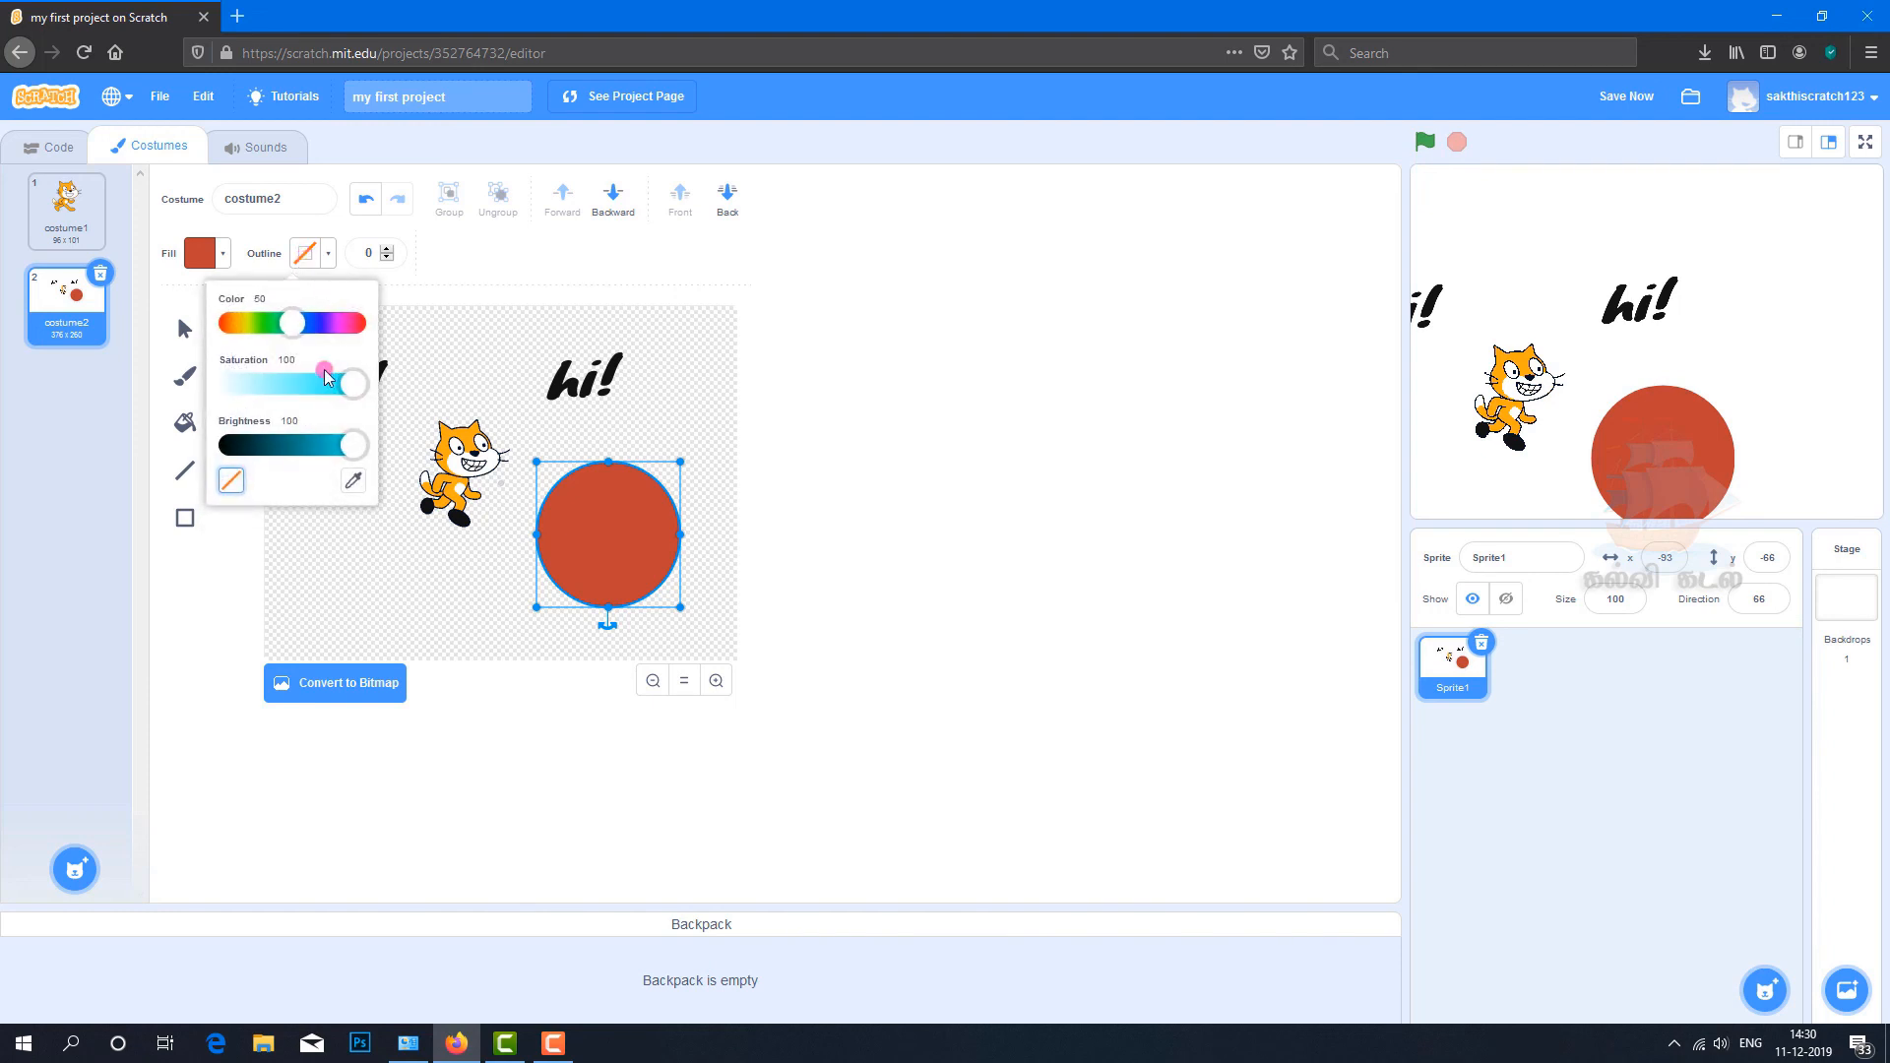
{"action": "left_click", "coordinate": [264, 448]}
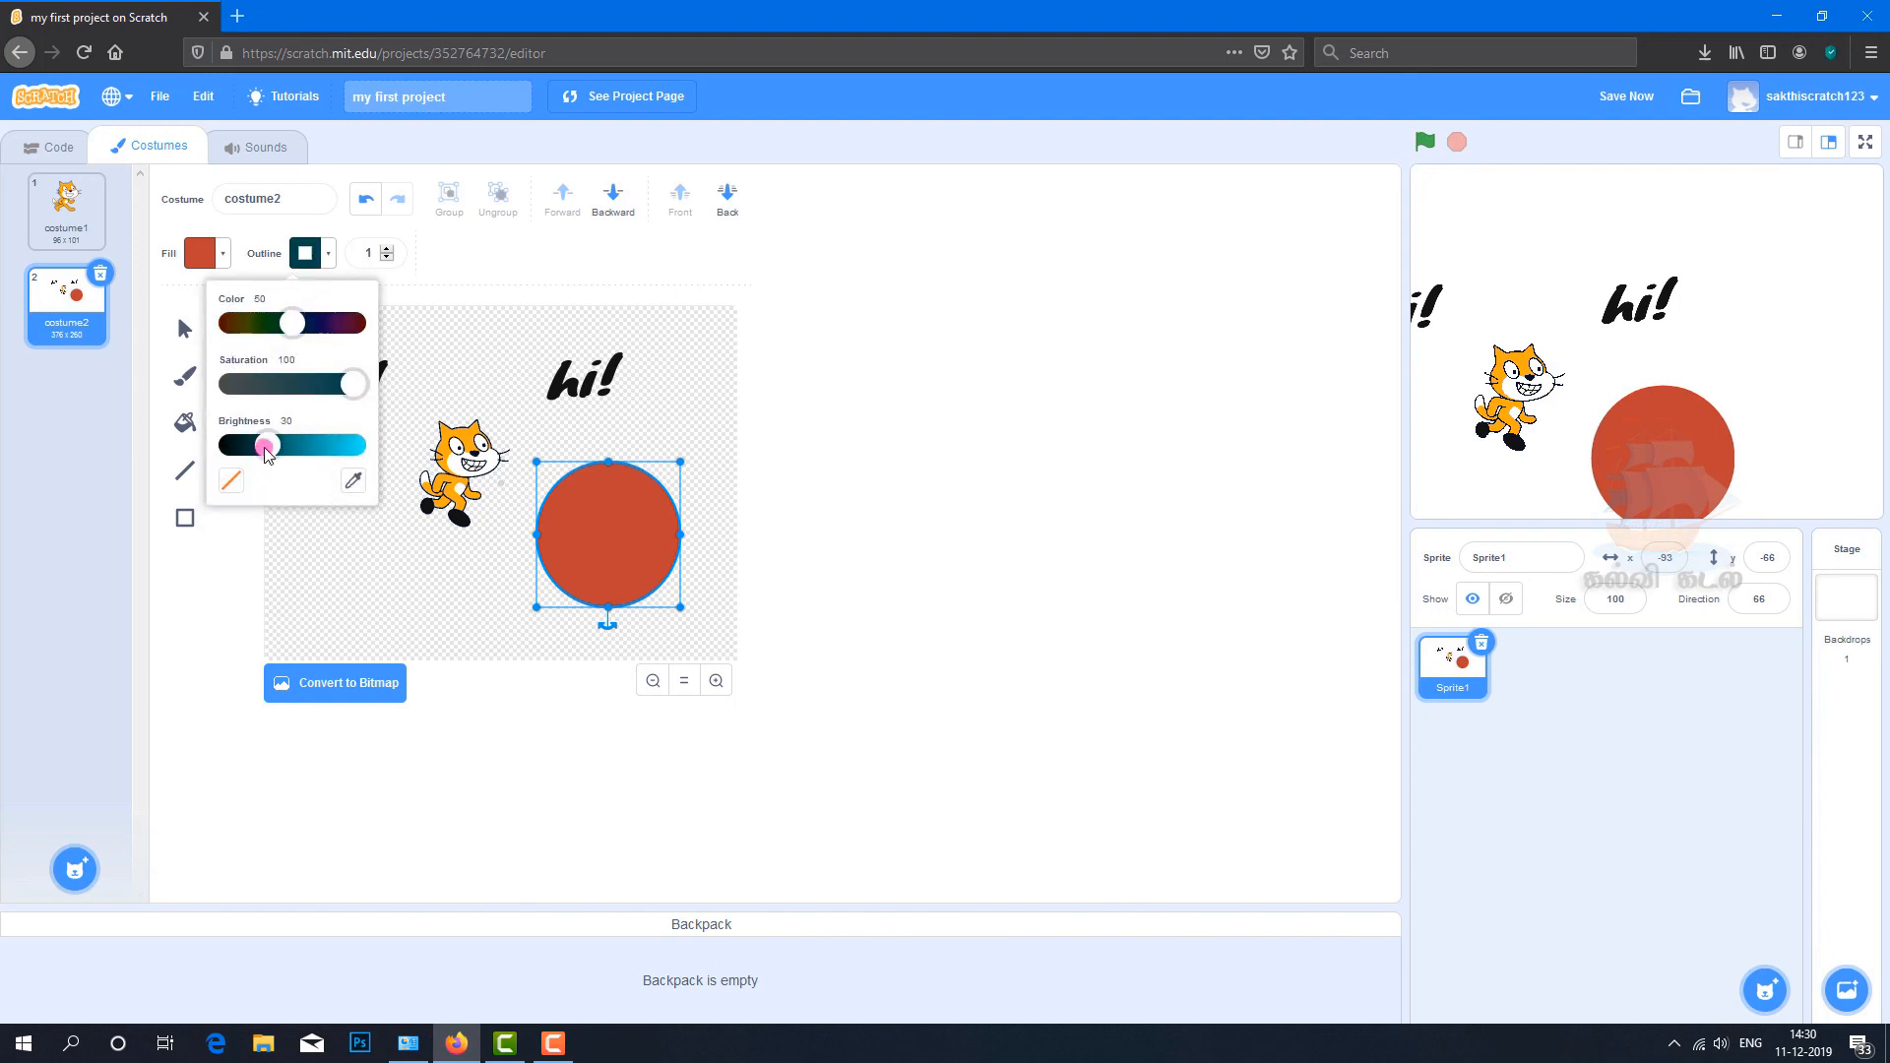
Step: Set the red circle's outline width to 29
{"action": "left_click", "coordinate": [353, 482]}
{"action": "left_click", "coordinate": [387, 254]}
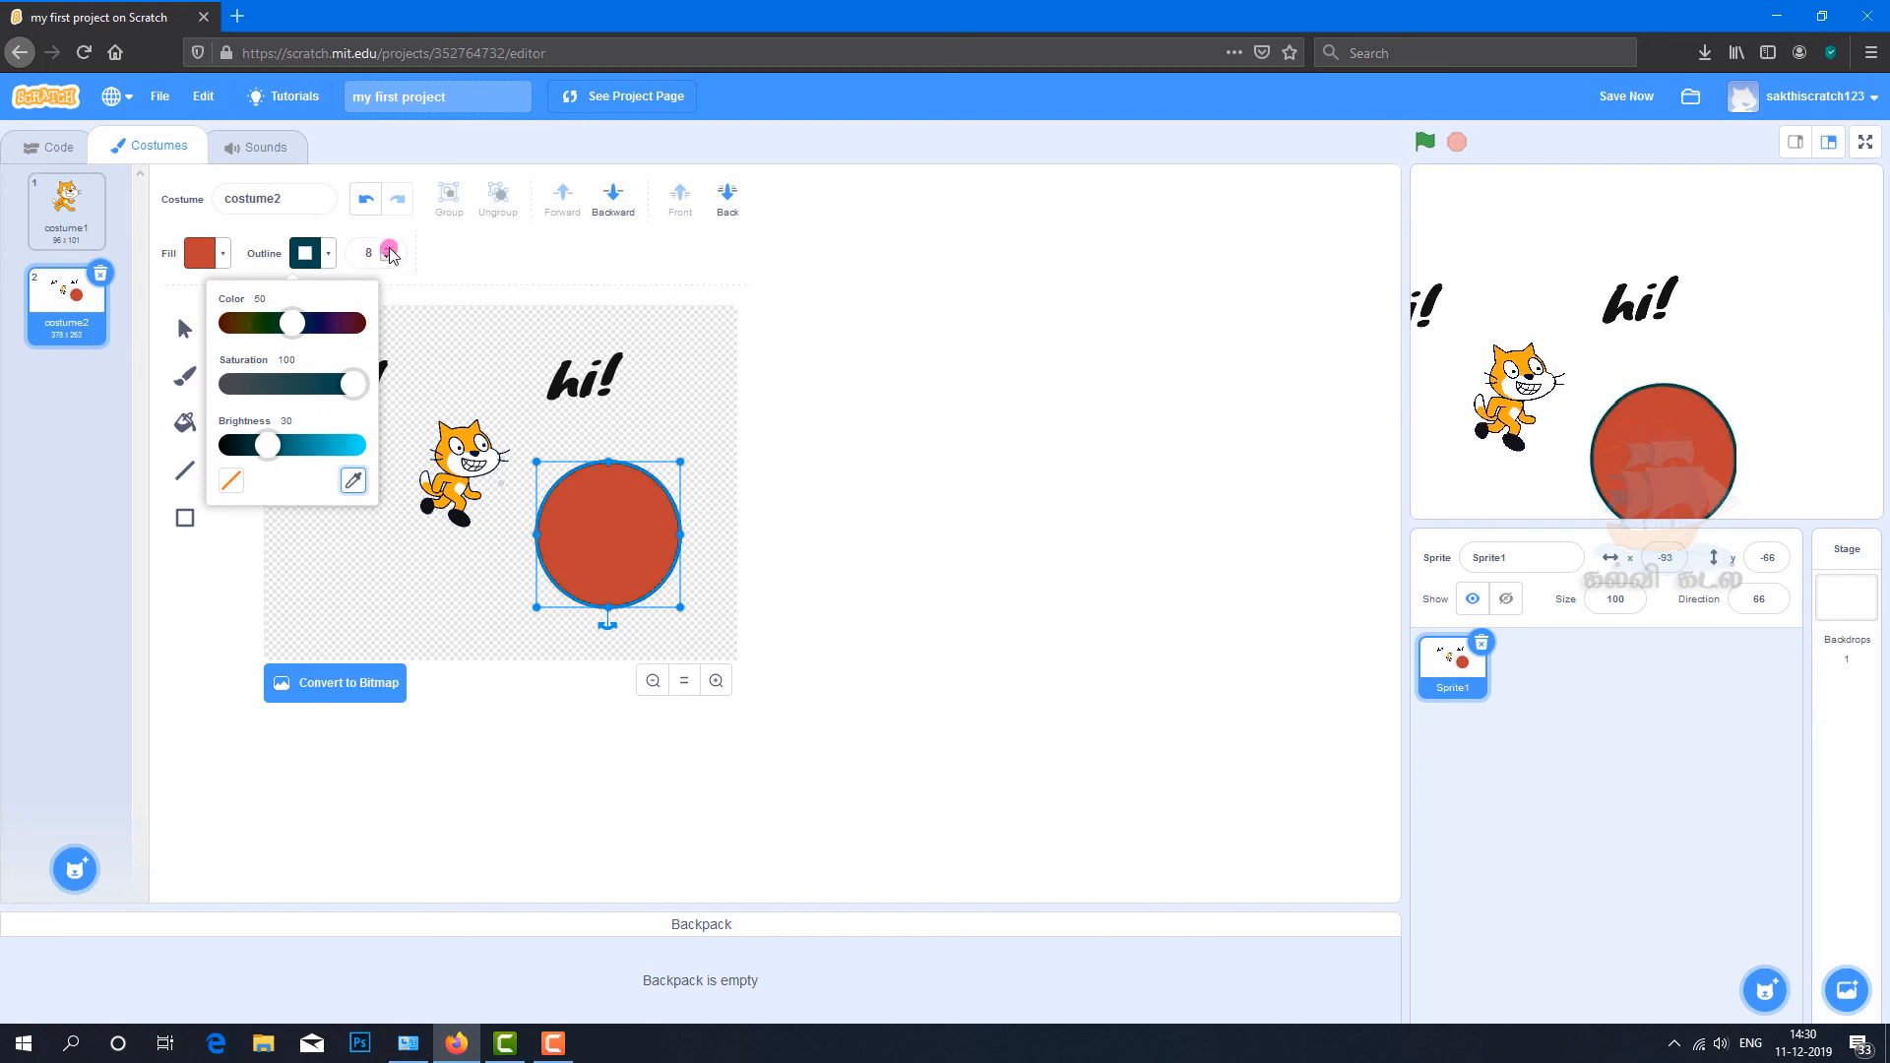
{"action": "left_click", "coordinate": [684, 428]}
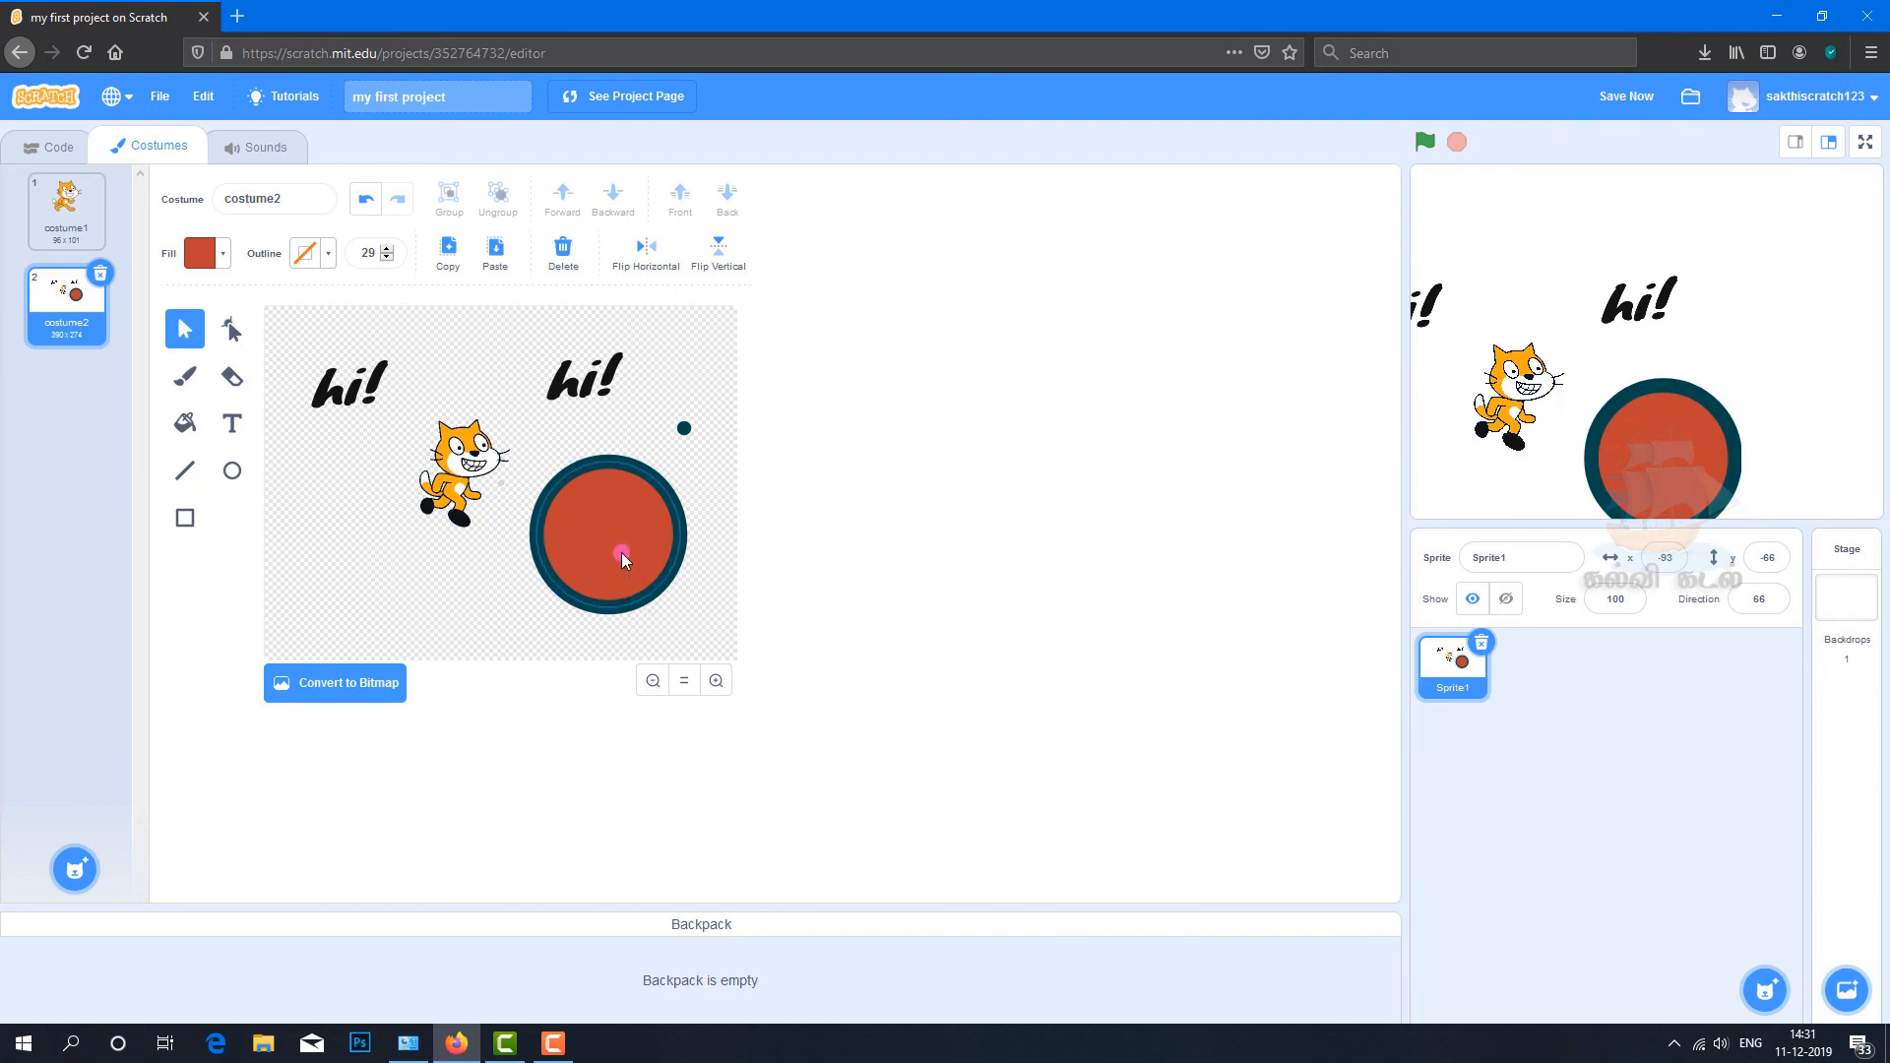
Step: Select the red circle and open its outline color settings
{"action": "left_click", "coordinate": [622, 552]}
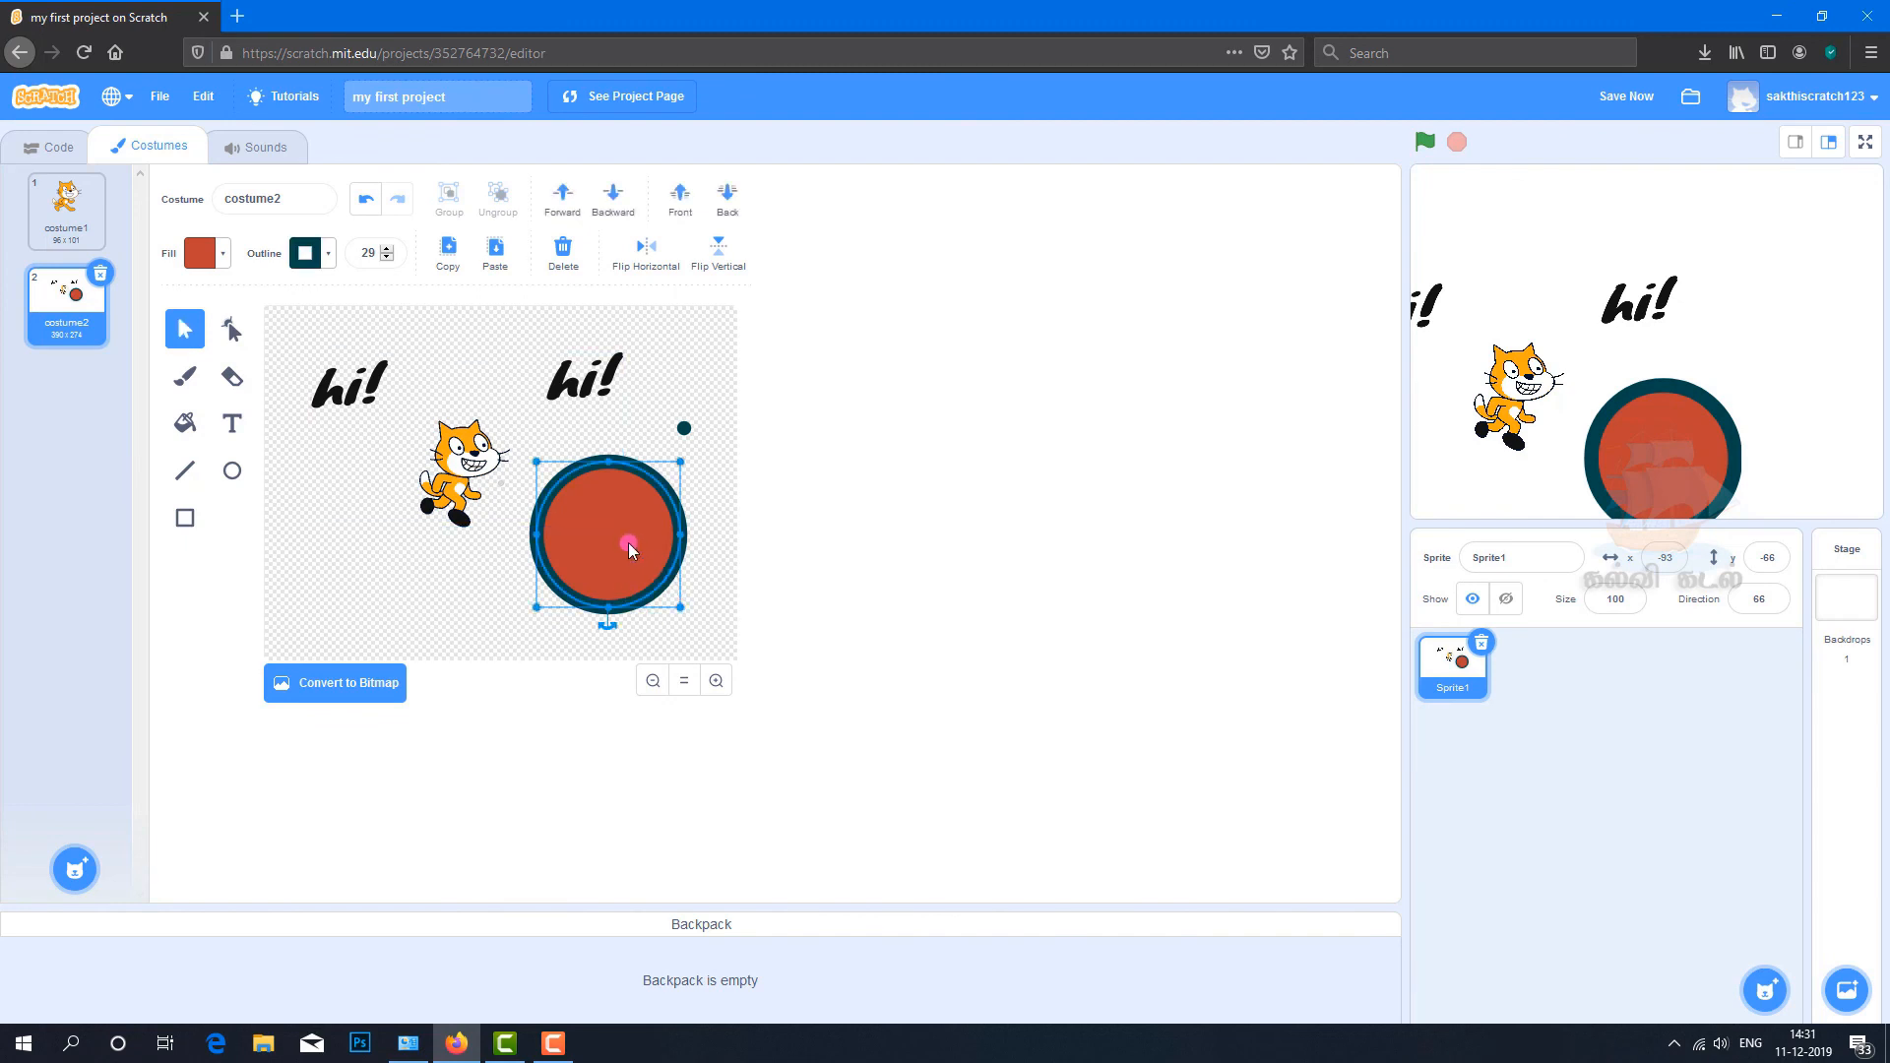
{"action": "left_click", "coordinate": [329, 254]}
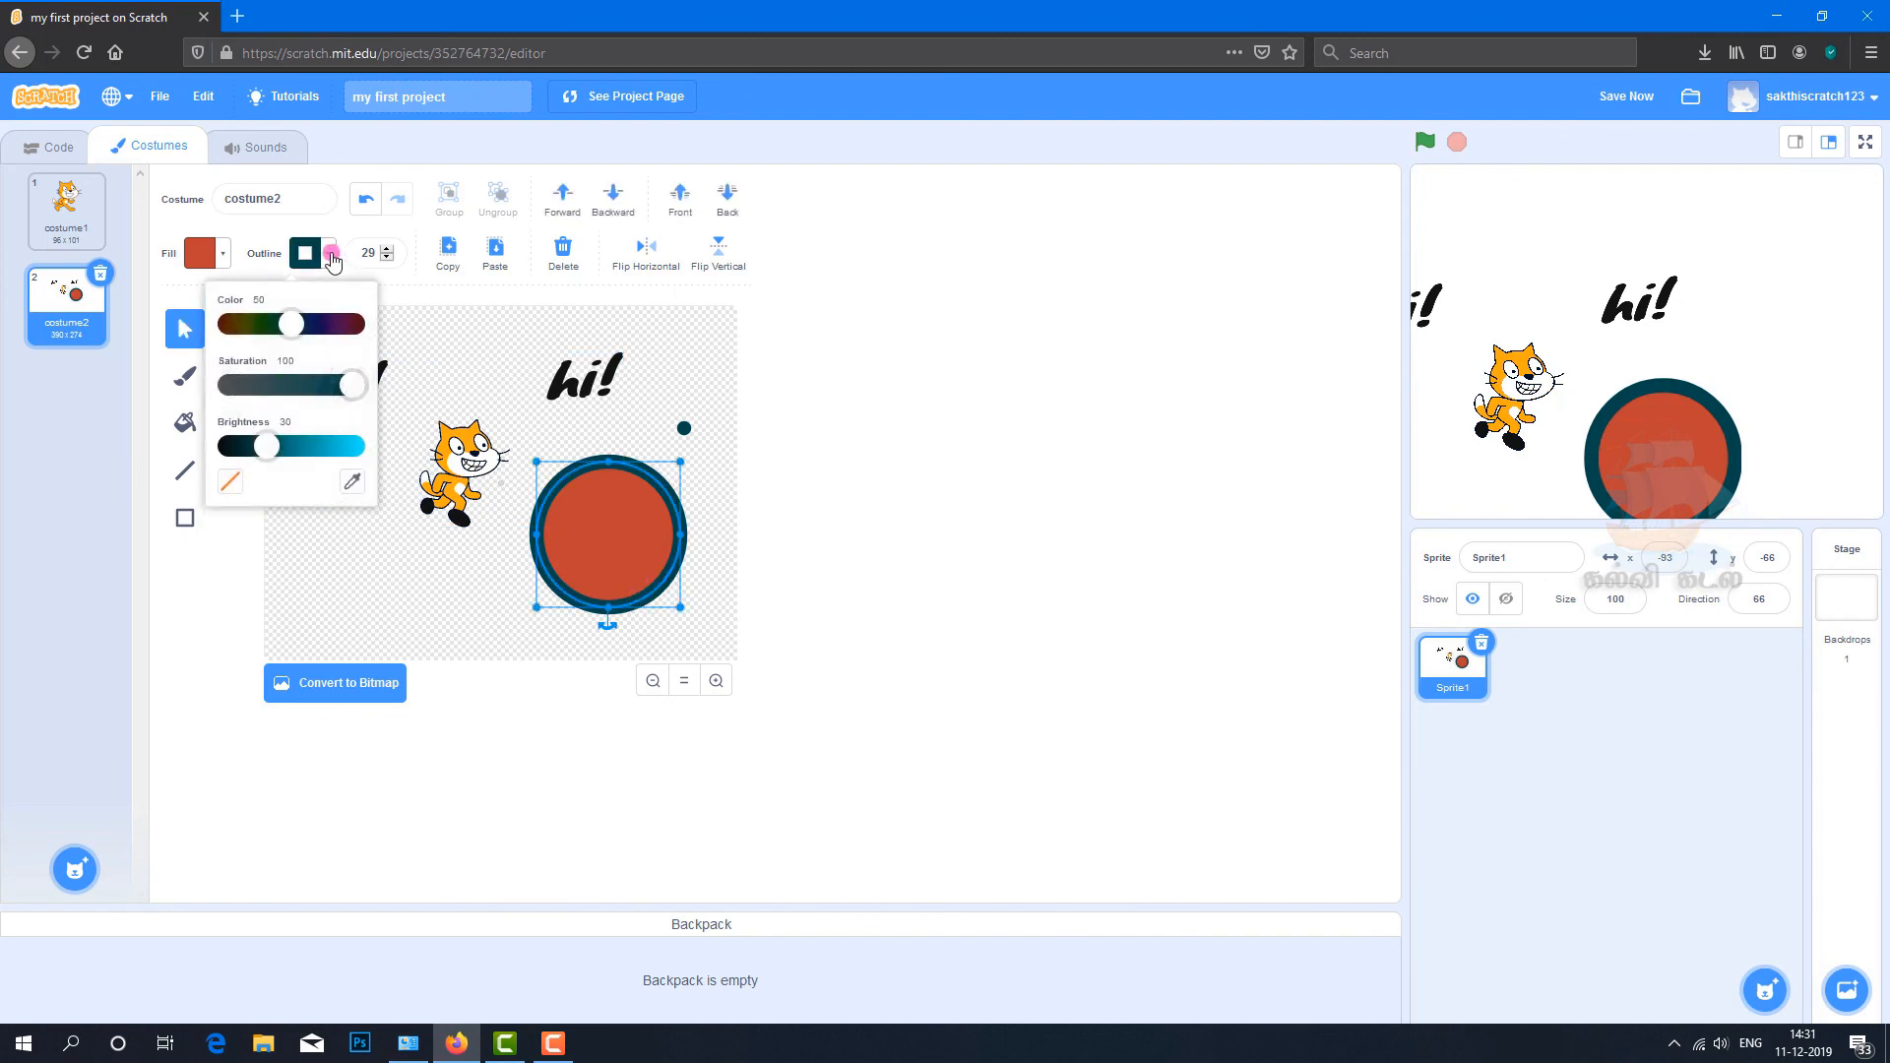